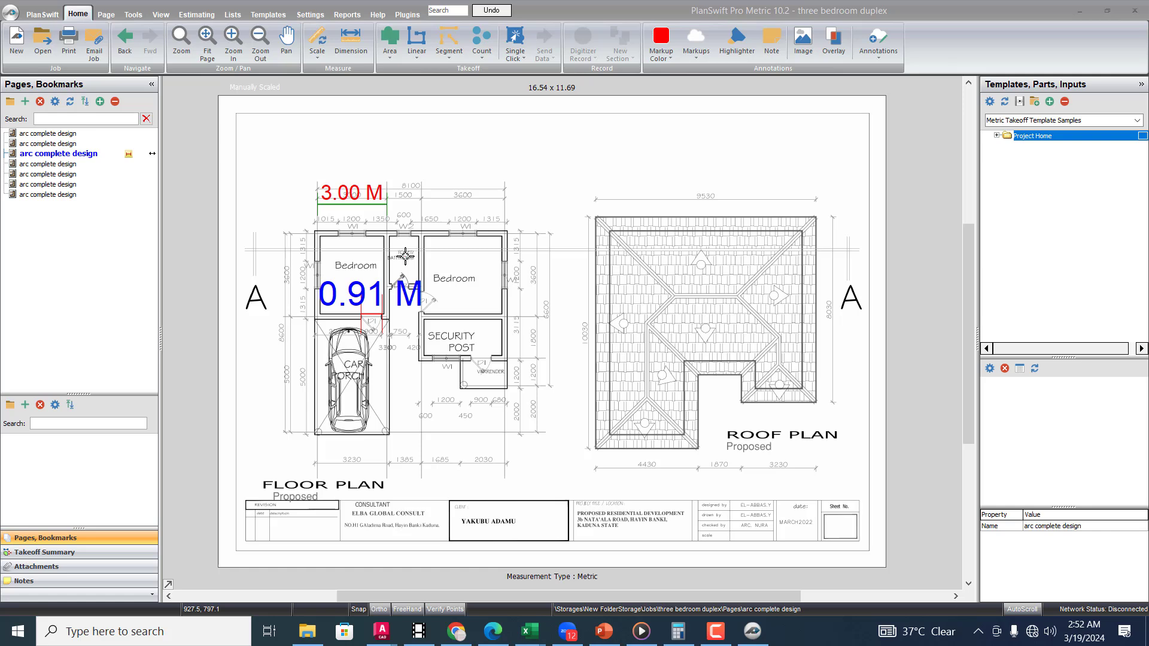
left_click(389, 57)
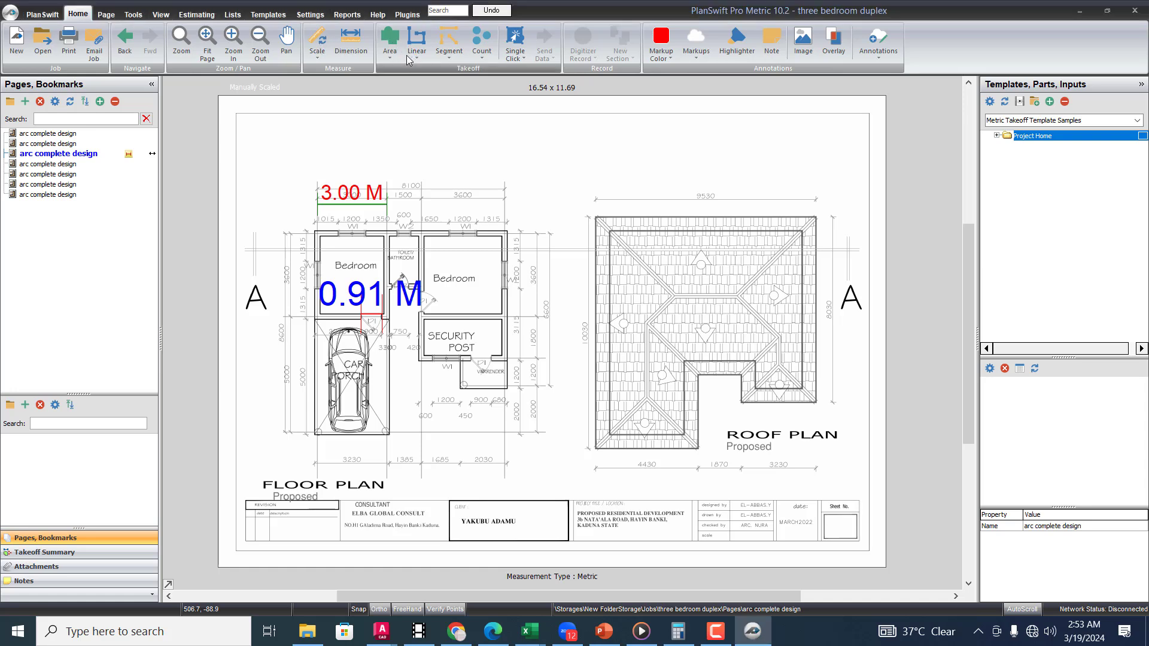
left_click(389, 42)
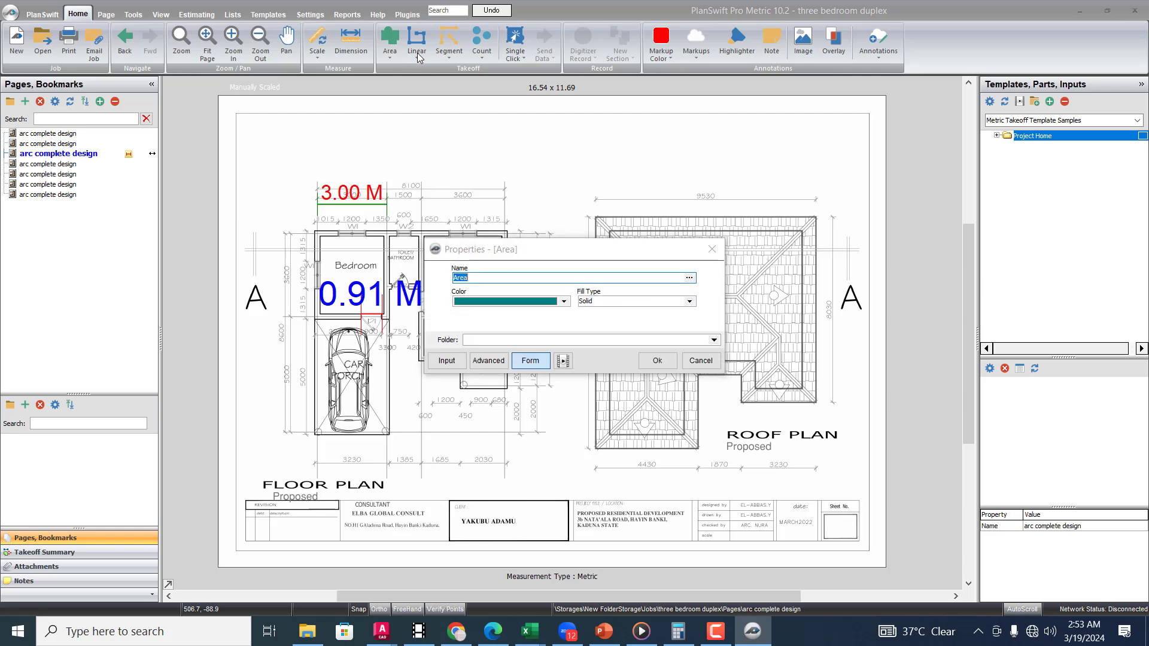
left_click(713, 249)
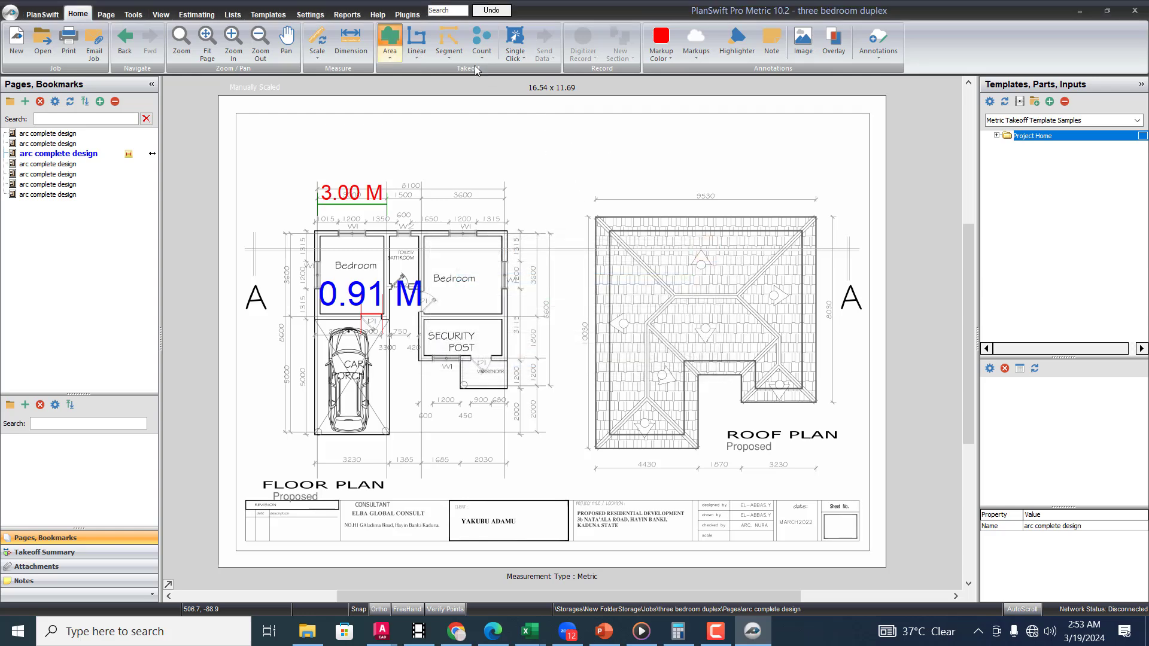
left_click(418, 55)
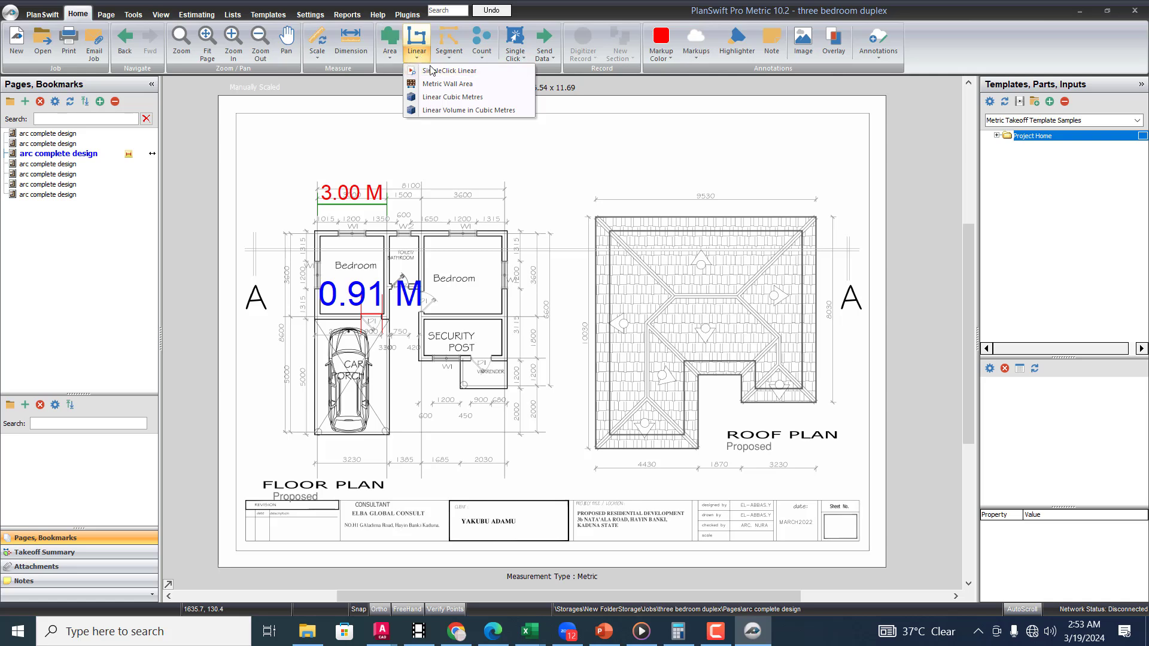
left_click(418, 51)
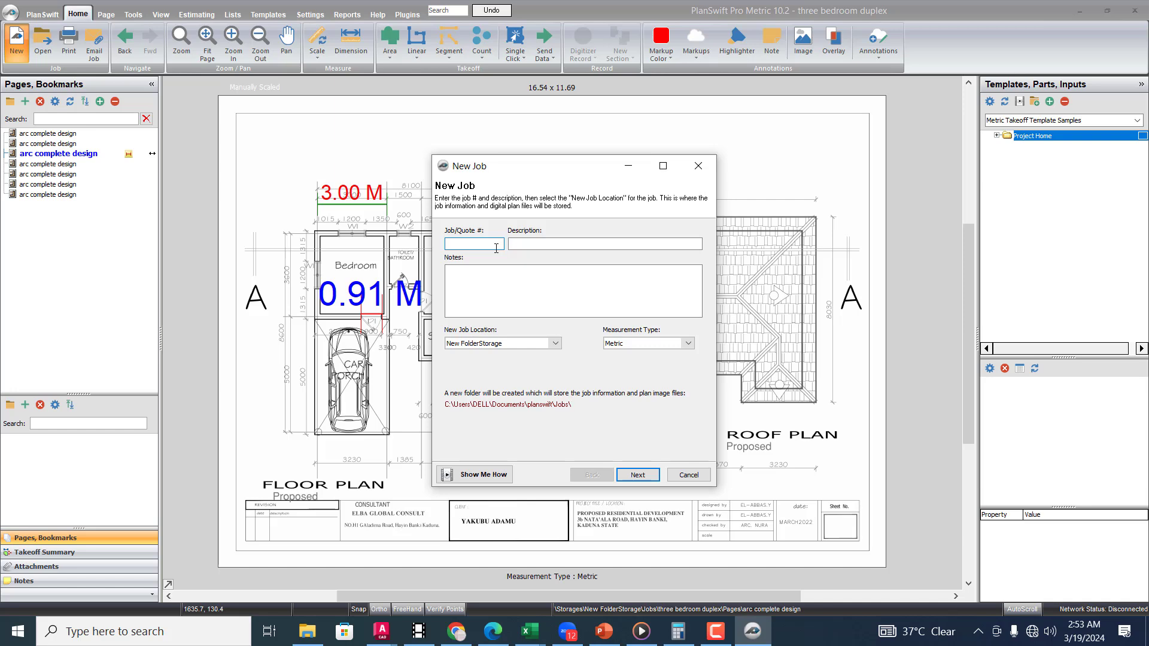
Step: Fill in the new job's details with Job/Quote # "5bedroom", description "proposed residential development" and notes "jgfef"
type("5bedroom")
left_click(568, 242)
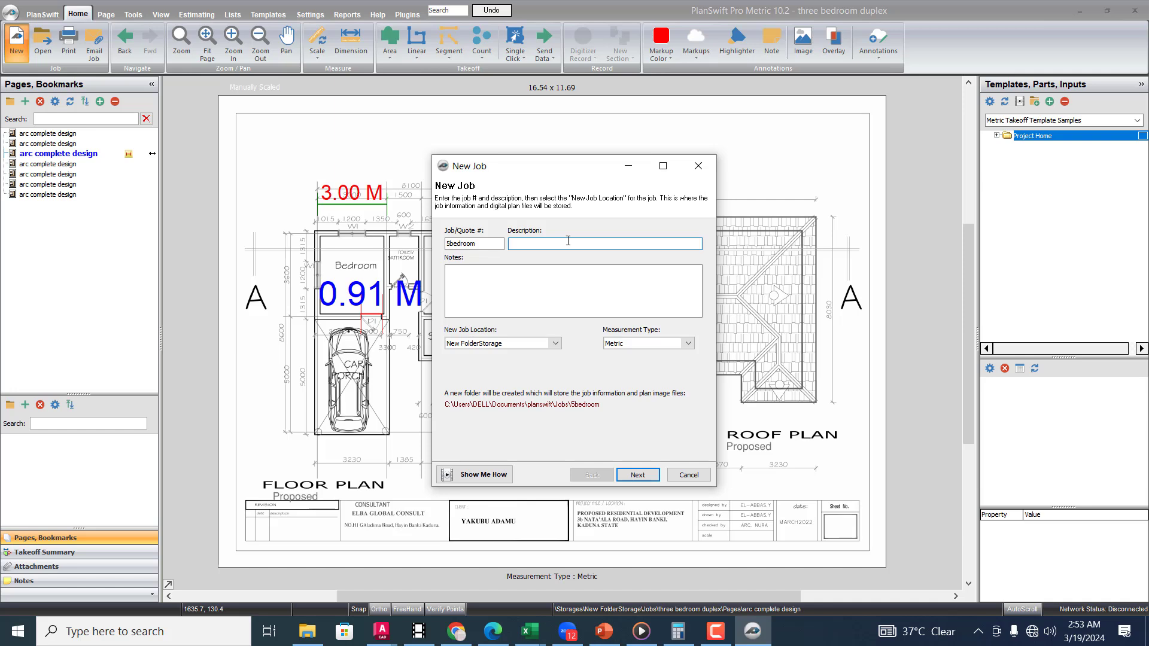
type("proposed residenti")
type("al development")
left_click(601, 302)
type("jgfef")
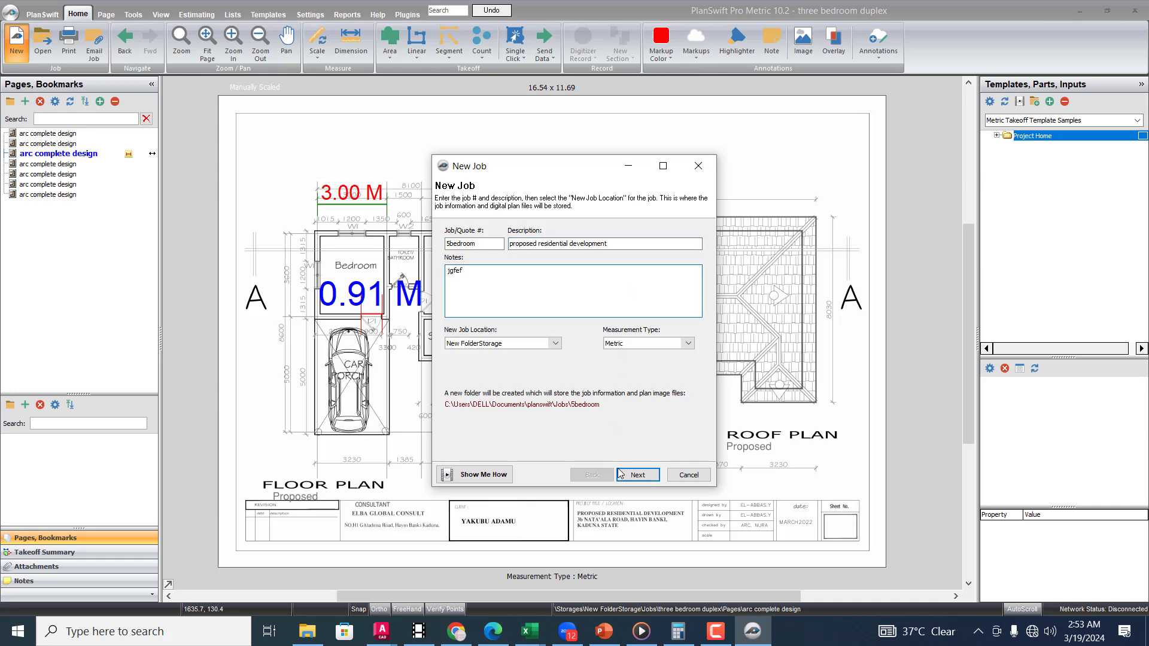
Step: Add "arc complete design .pdf" as the job's plan file, keep the default conversion settings and finish creating the job
left_click(637, 476)
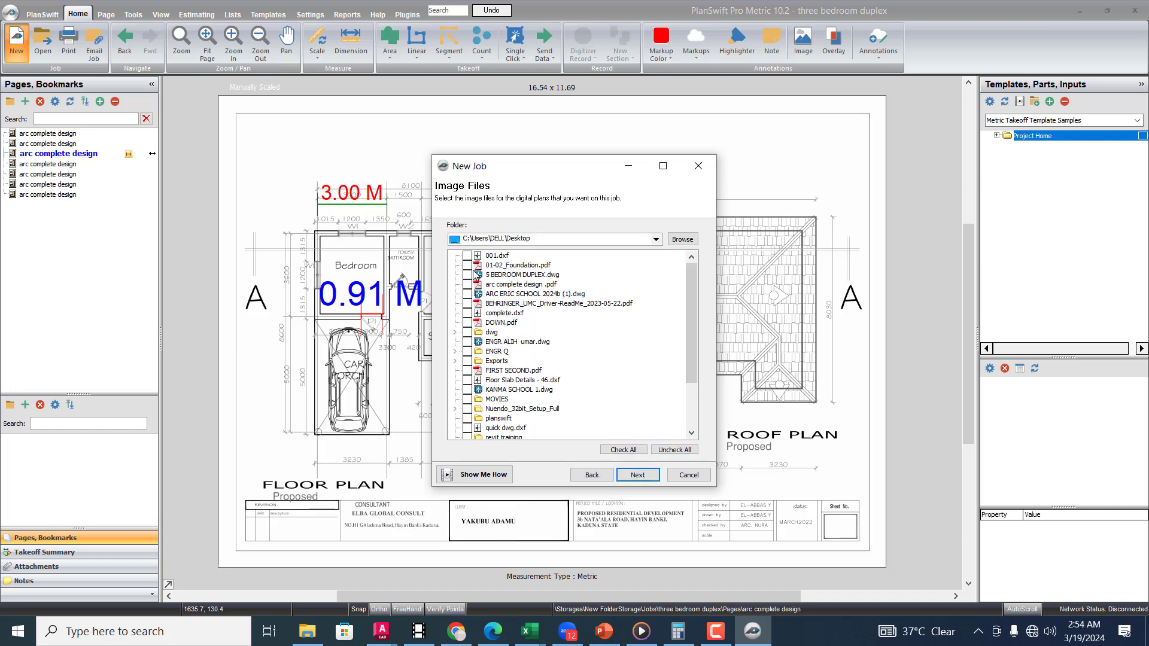
left_click(468, 285)
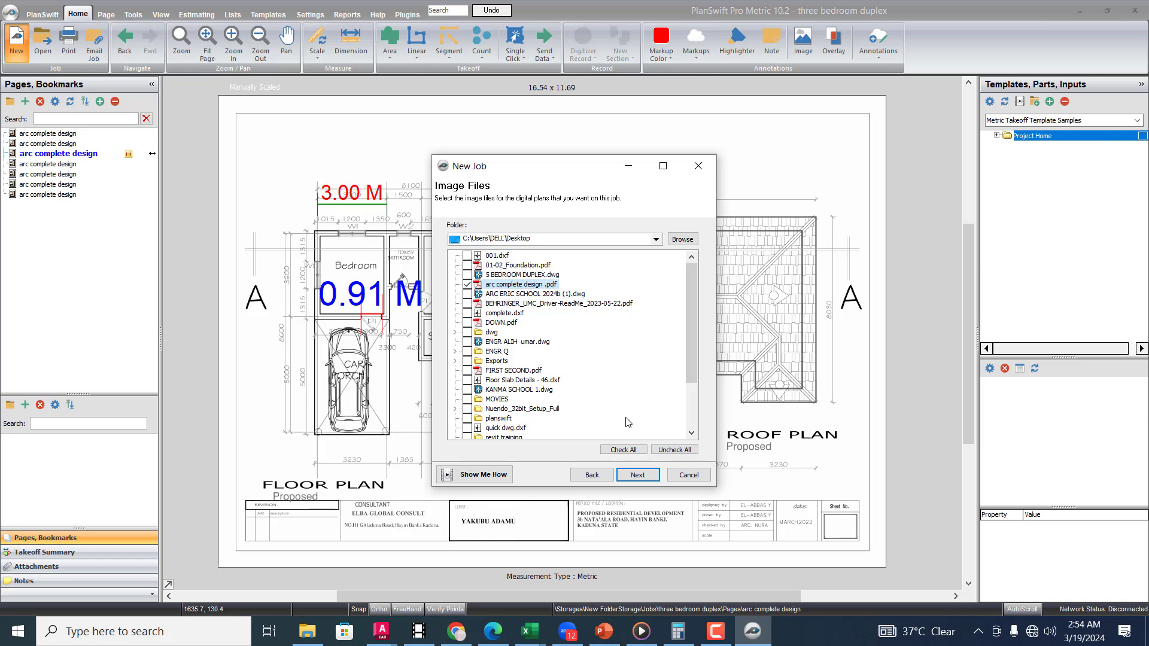
left_click(642, 479)
left_click(638, 476)
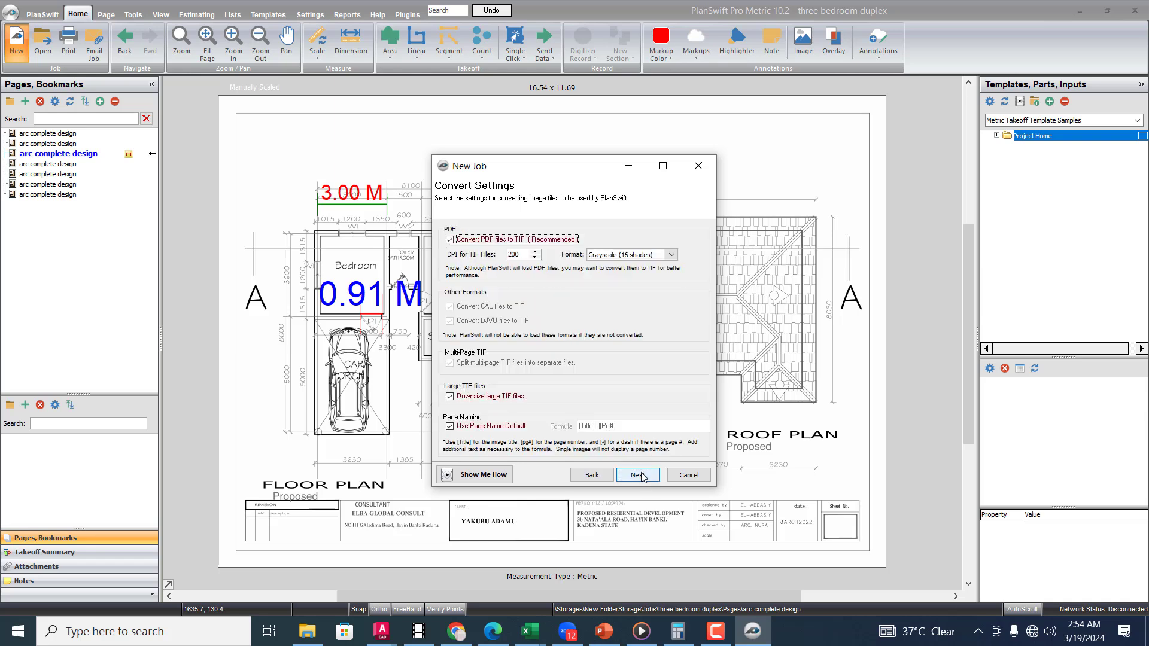
left_click(640, 476)
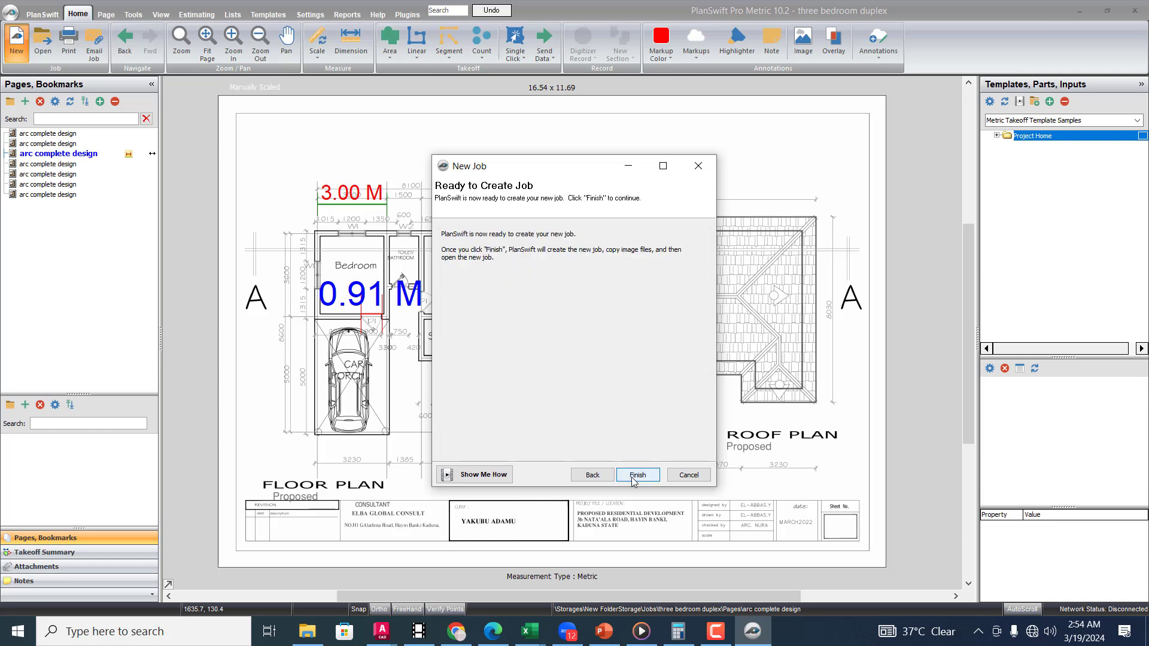
left_click(636, 476)
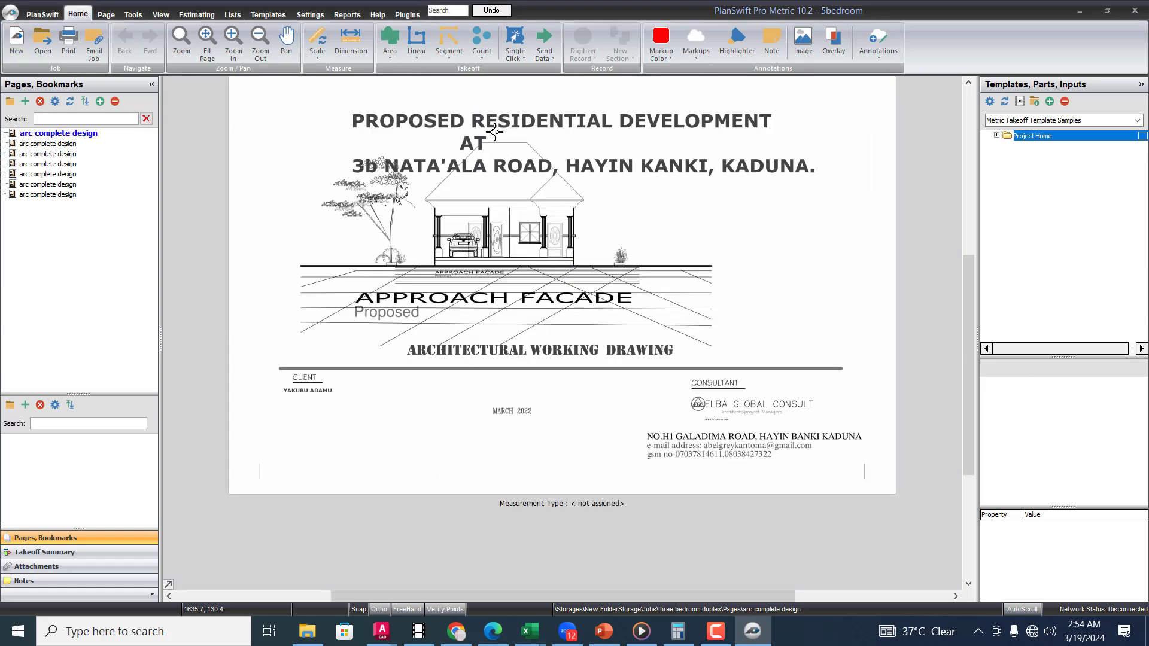
Step: Open the third plan page with the floor and roof plans and start a Metric Wall Area takeoff
left_click(54, 155)
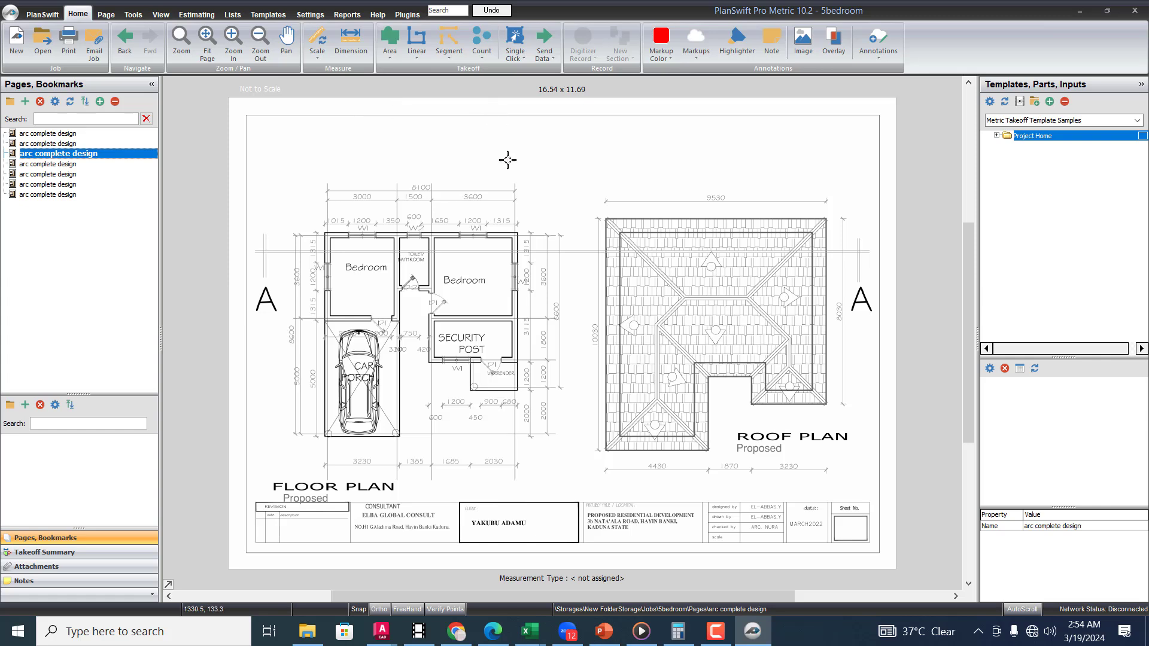
left_click(421, 59)
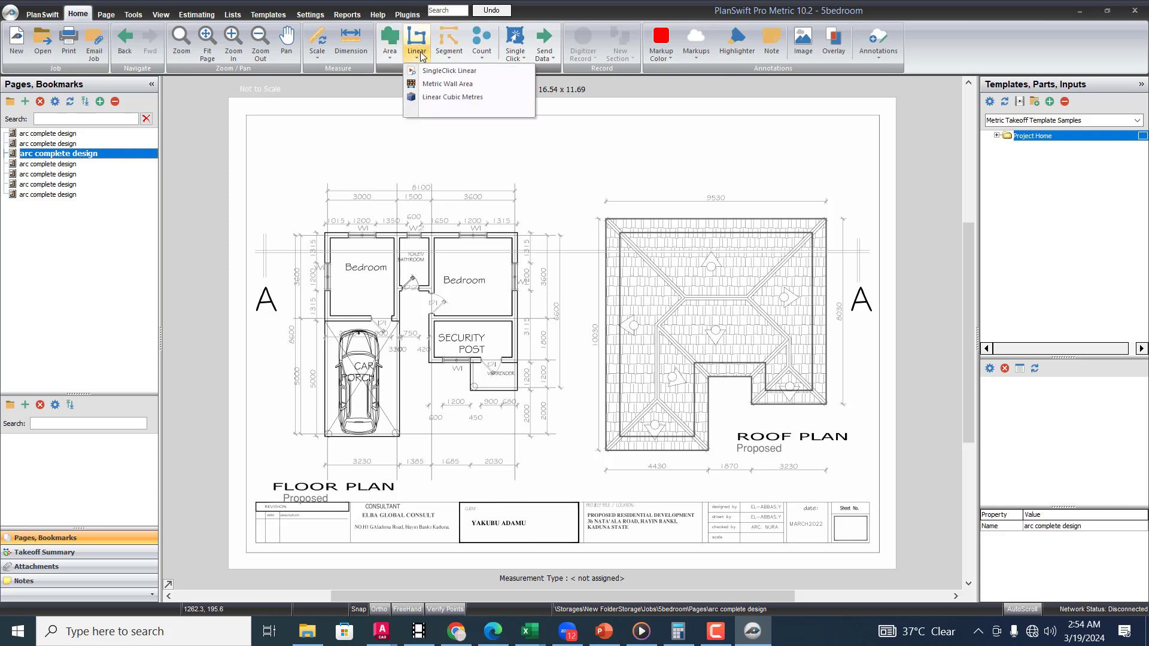
left_click(425, 60)
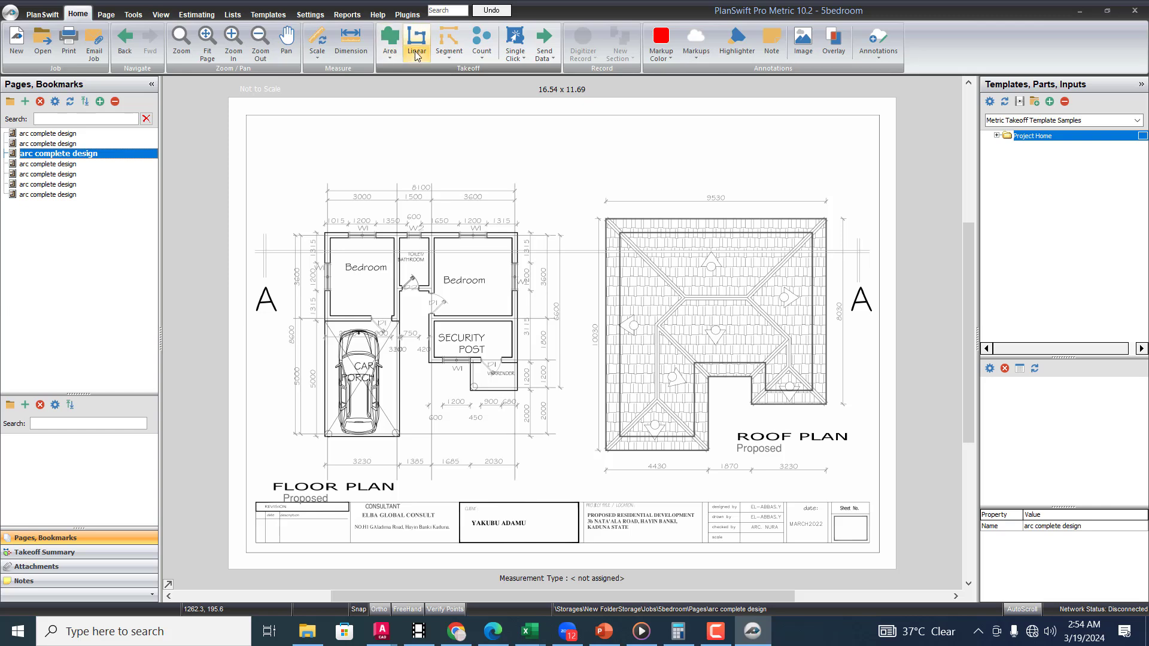
left_click(417, 56)
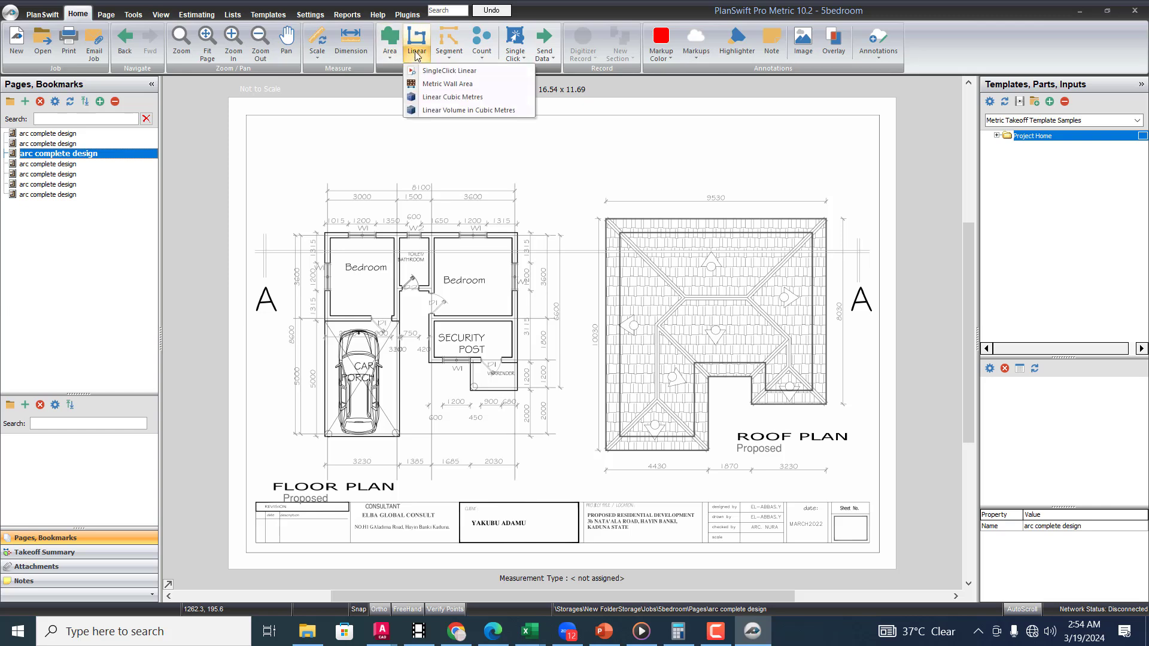
left_click(448, 84)
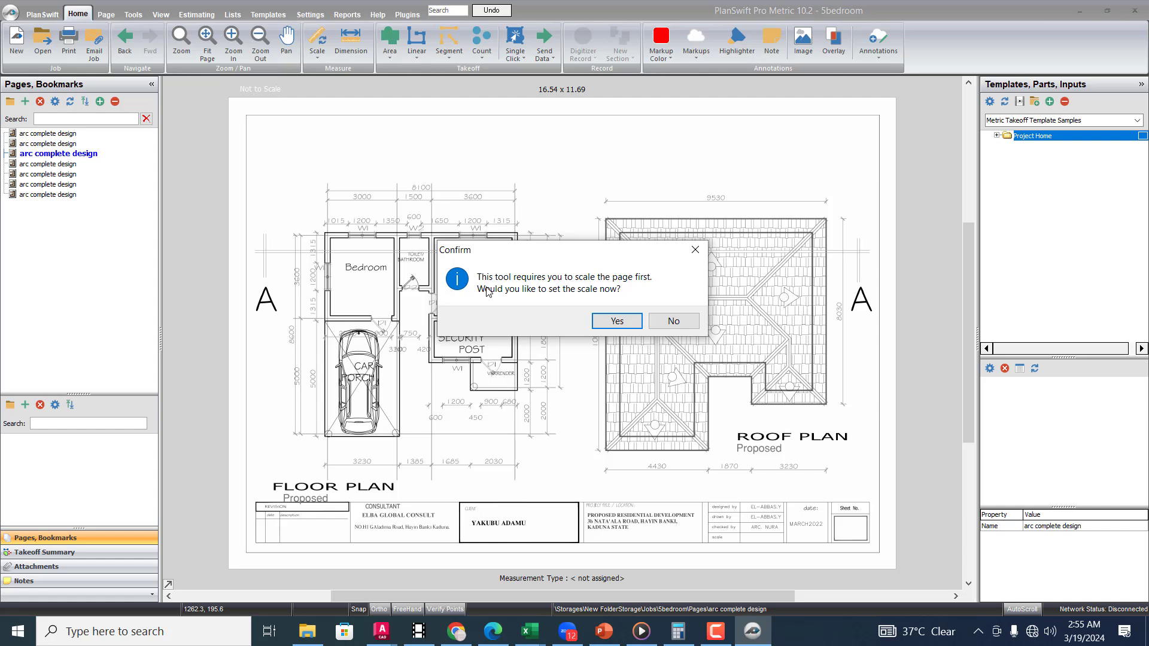
Step: Scale the page to 3 M between the grid lines spanning the left bedroom's width, and dismiss the wall area takeoff properties
left_click(617, 321)
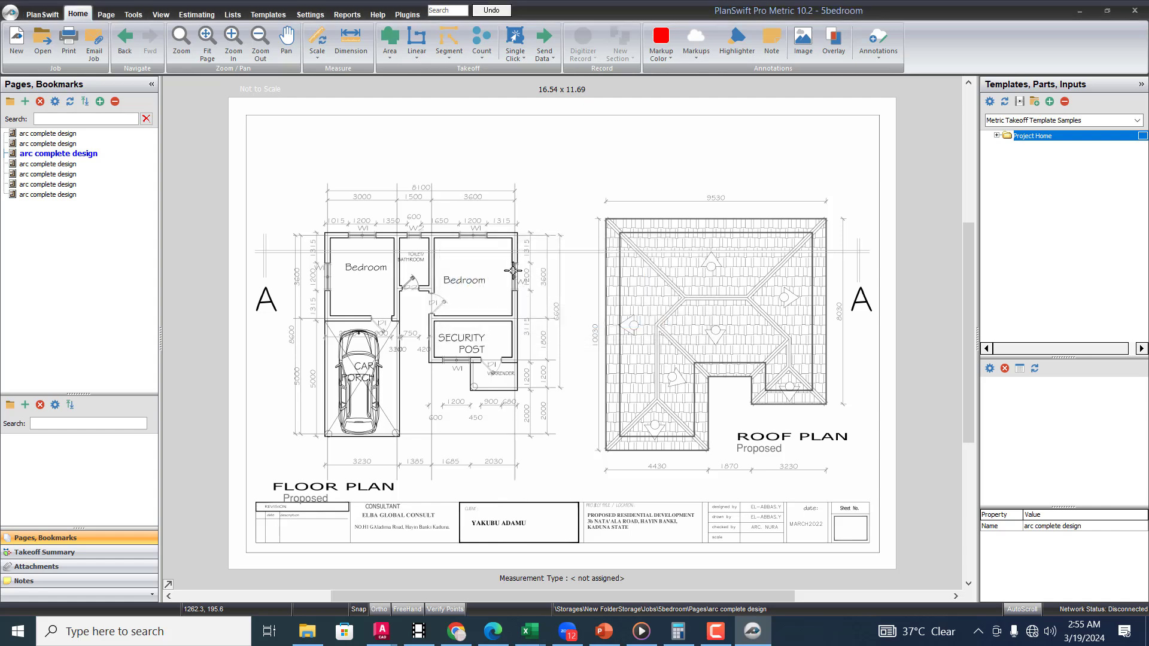
left_click(418, 224)
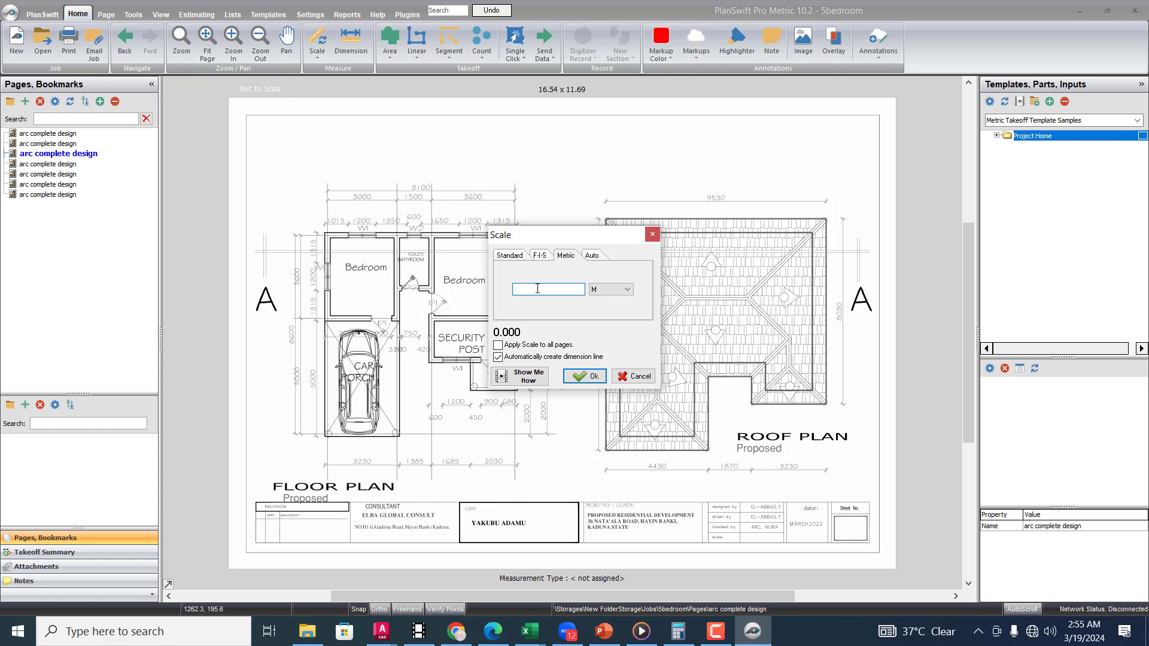
type("3")
left_click(586, 376)
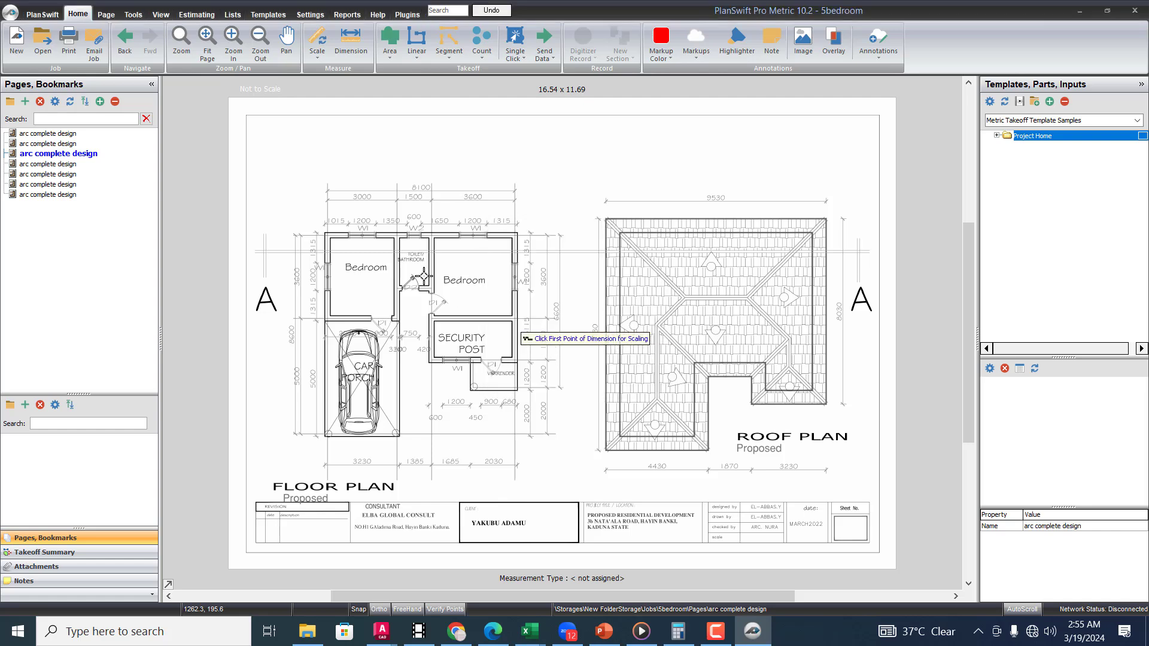
scroll(334, 222, "up", 4)
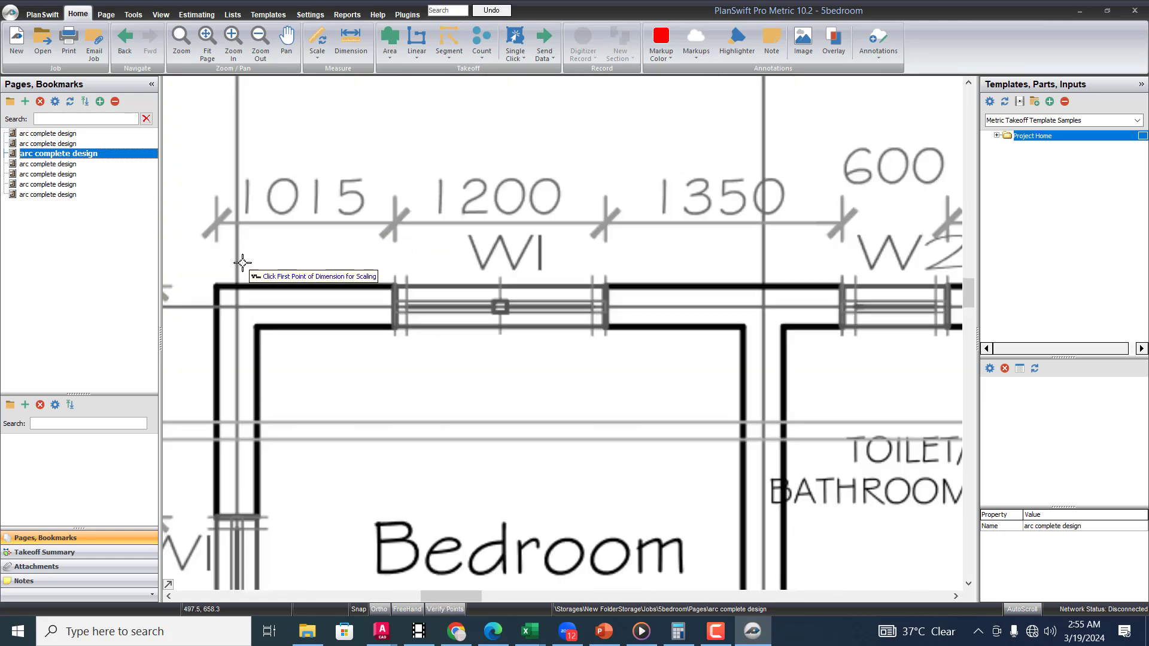
left_click(237, 258)
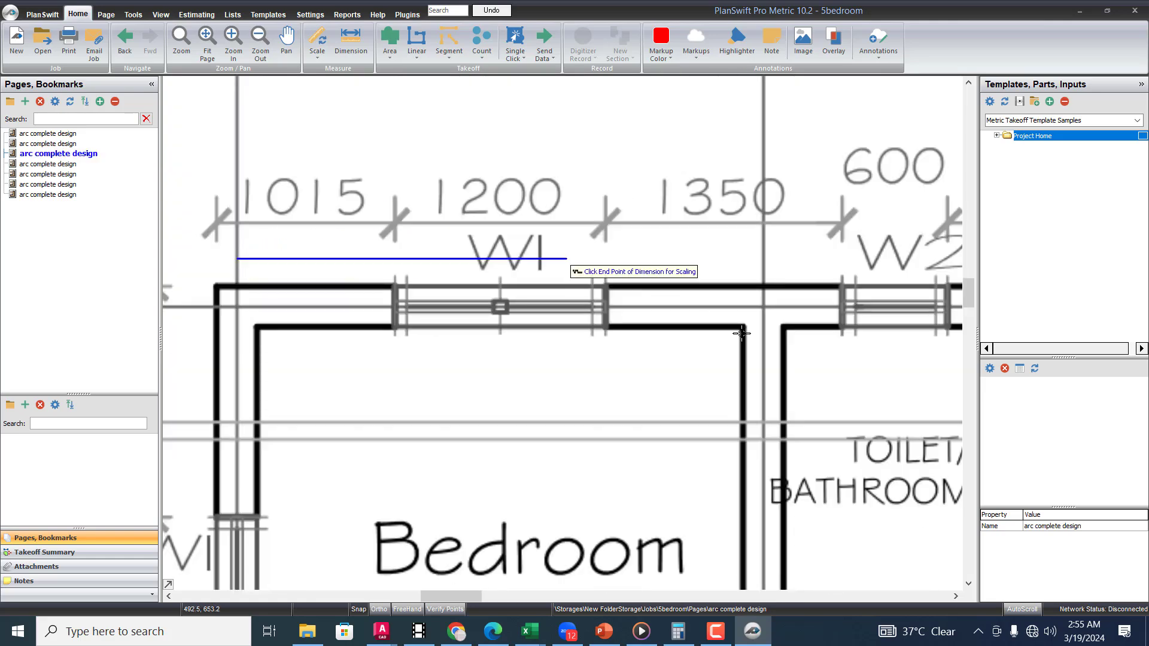
left_click(758, 258)
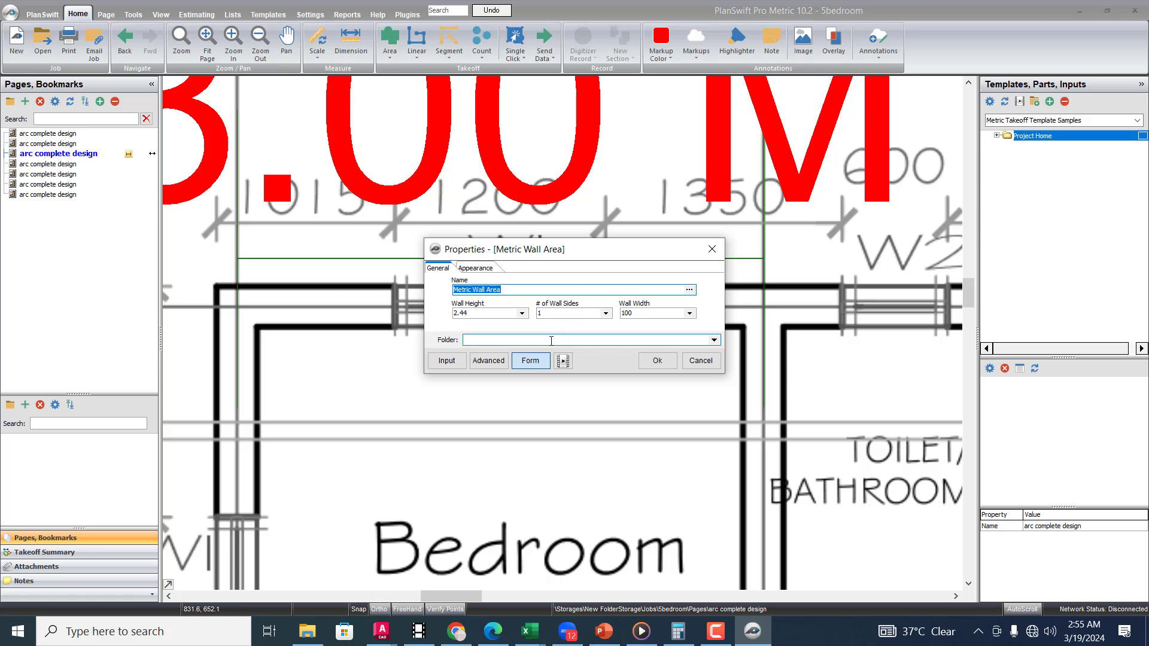
left_click(714, 251)
scroll(622, 308, "down", 3)
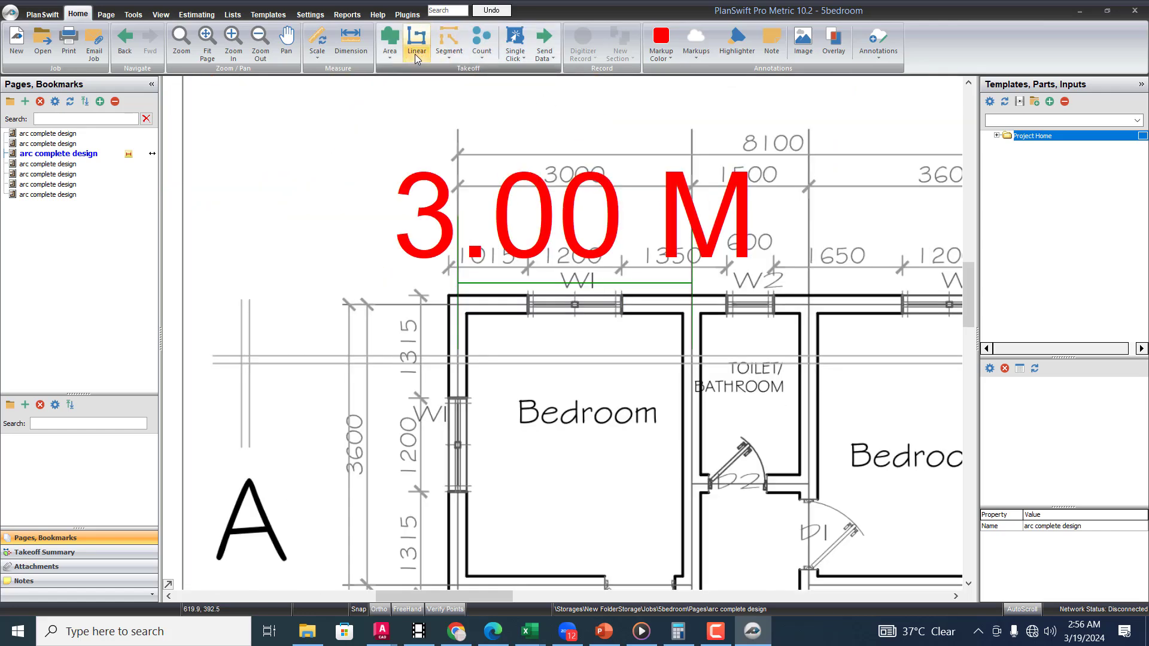
left_click(416, 54)
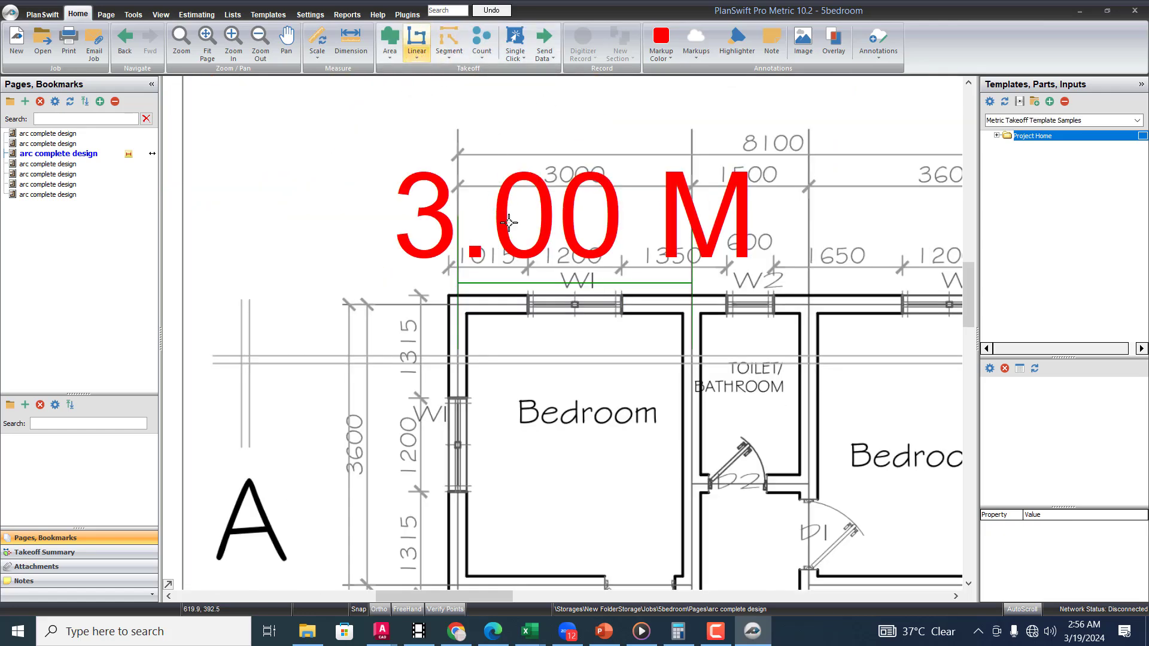
key("Escape")
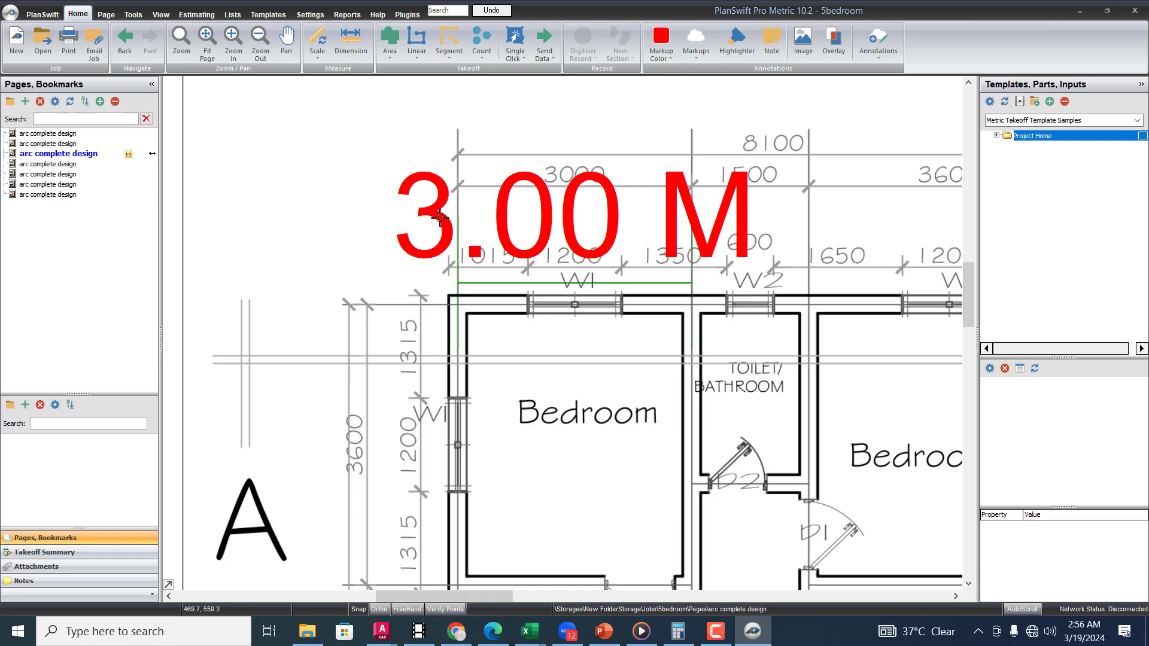
scroll(360, 242, "down", 3)
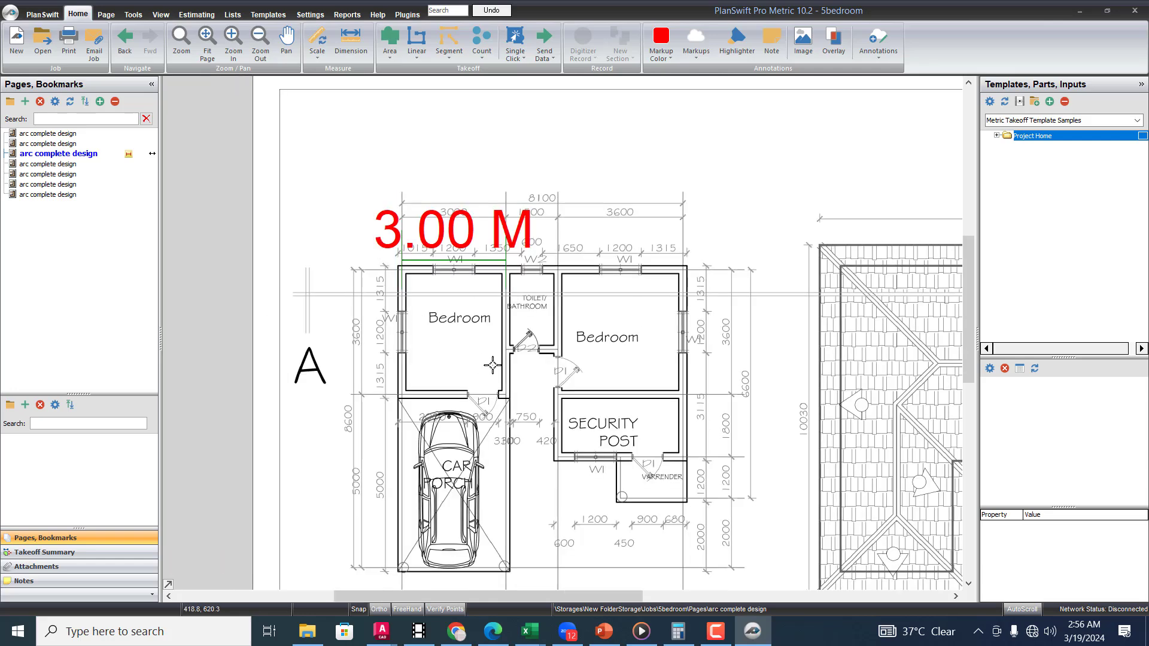
Step: Set the text size to 1 in the default label settings for annotations
left_click(311, 14)
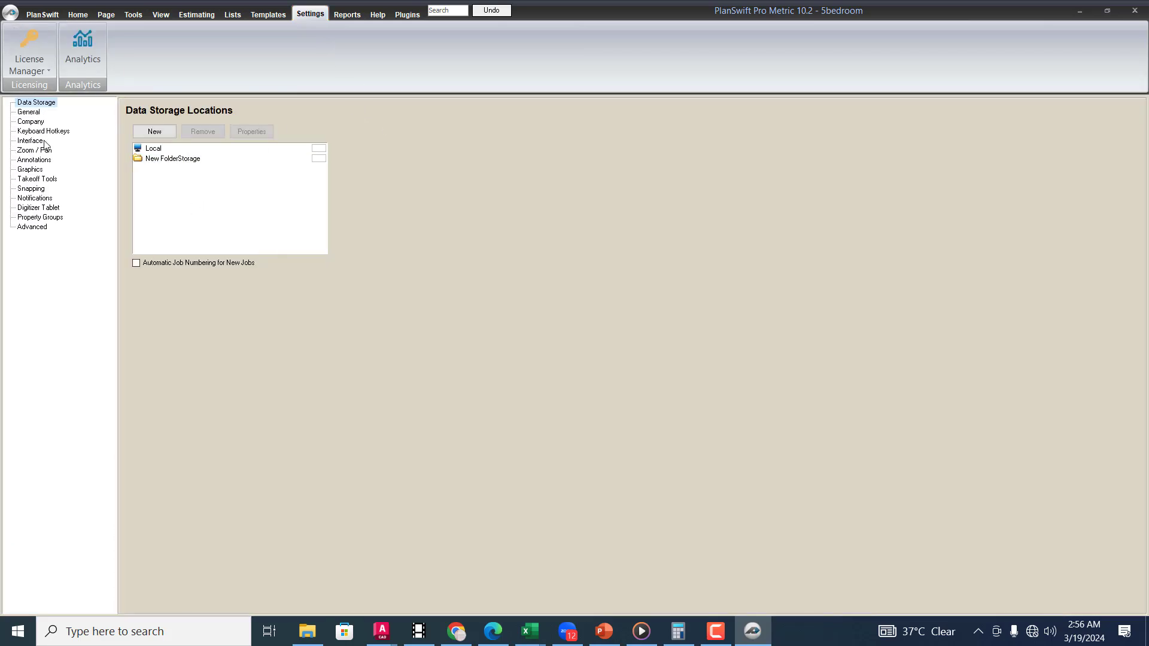
left_click(39, 114)
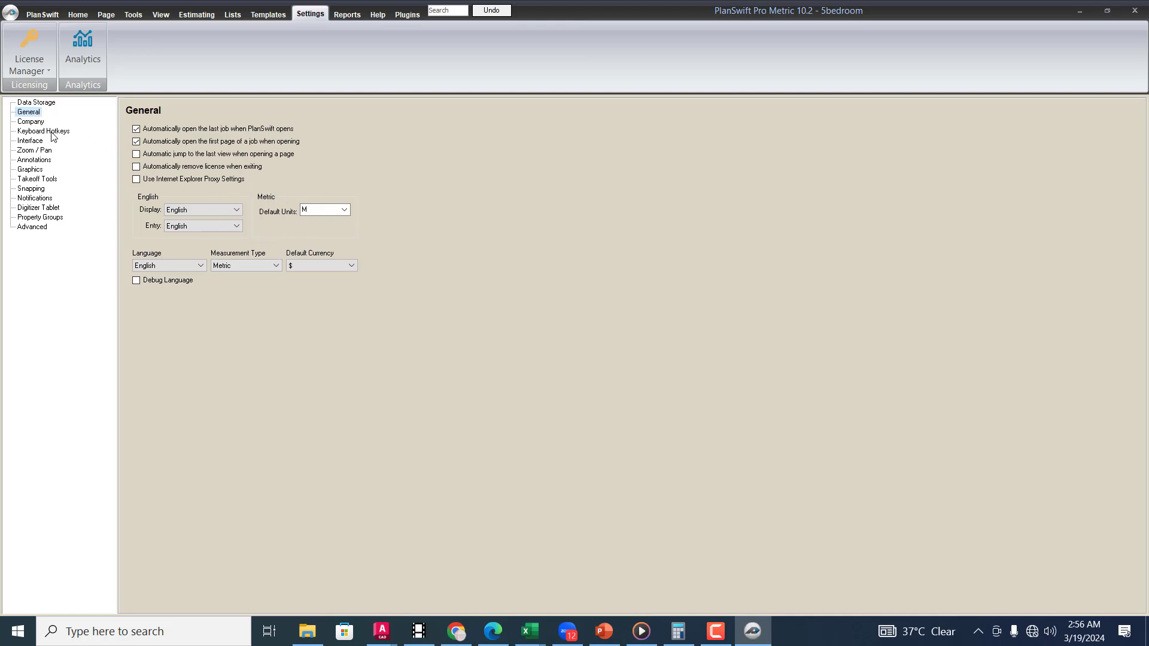
left_click(35, 160)
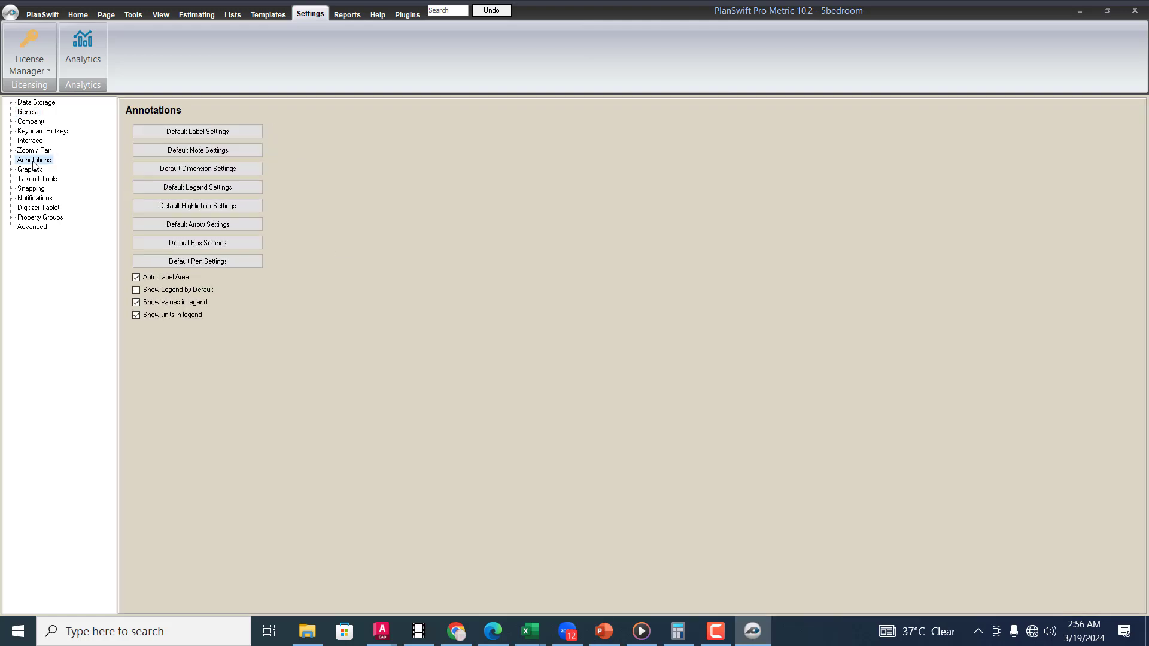
left_click(199, 132)
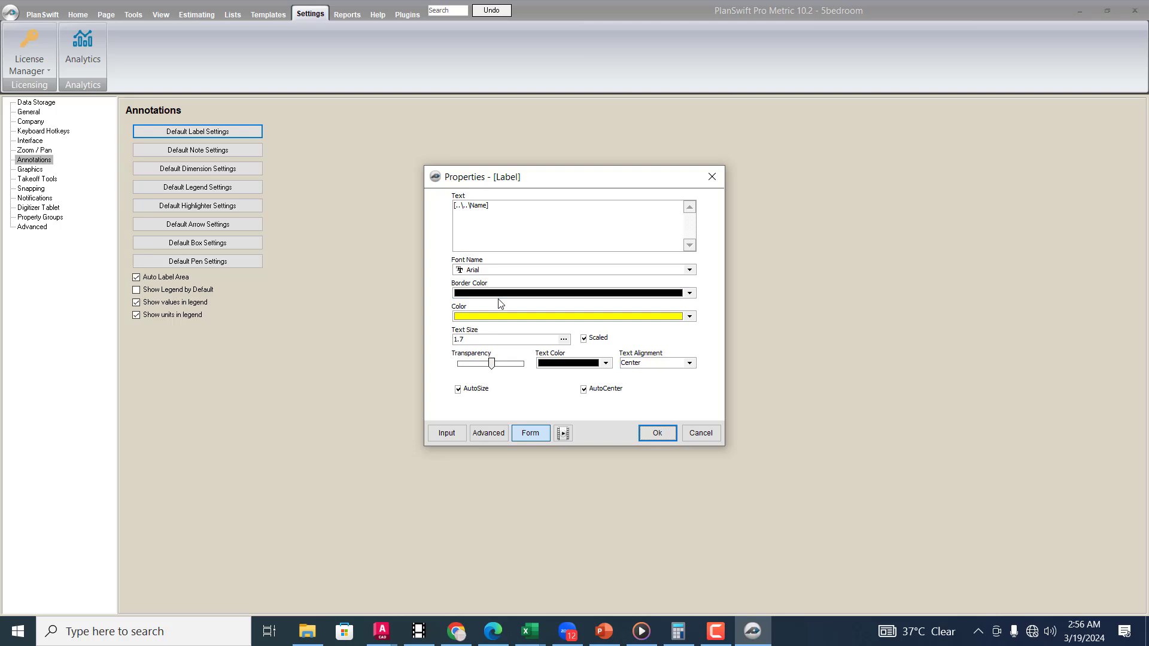
left_click(478, 340)
double_click(477, 340)
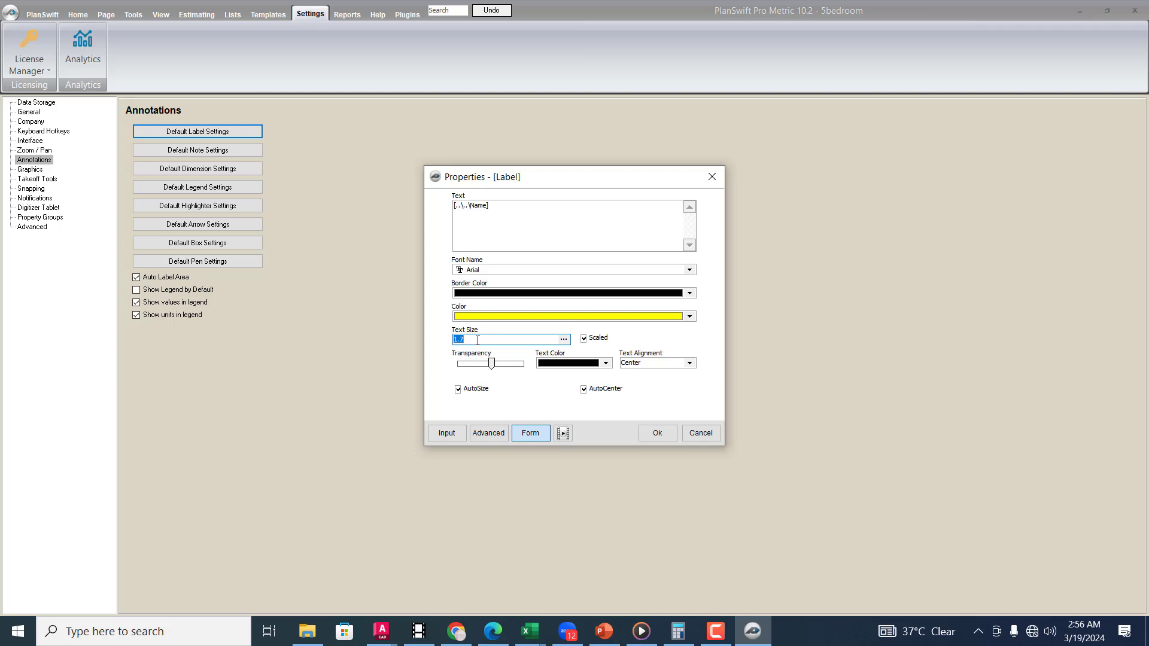
type("1")
left_click(658, 434)
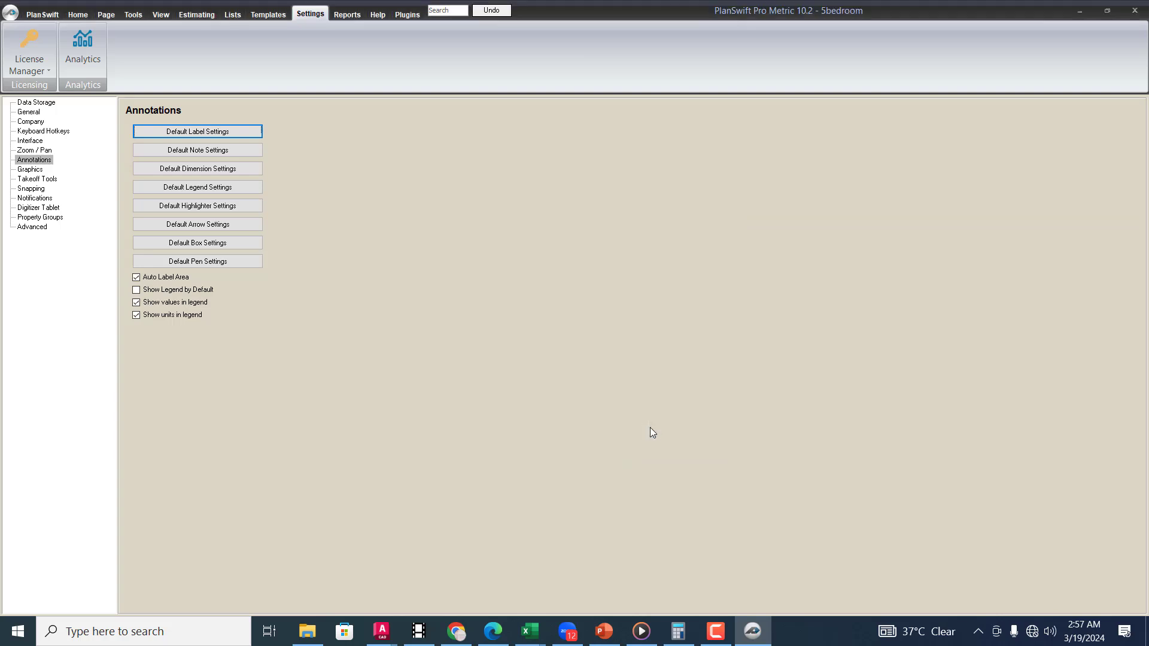
Step: Set the text height to 1 in the default dimension settings for annotations
left_click(212, 173)
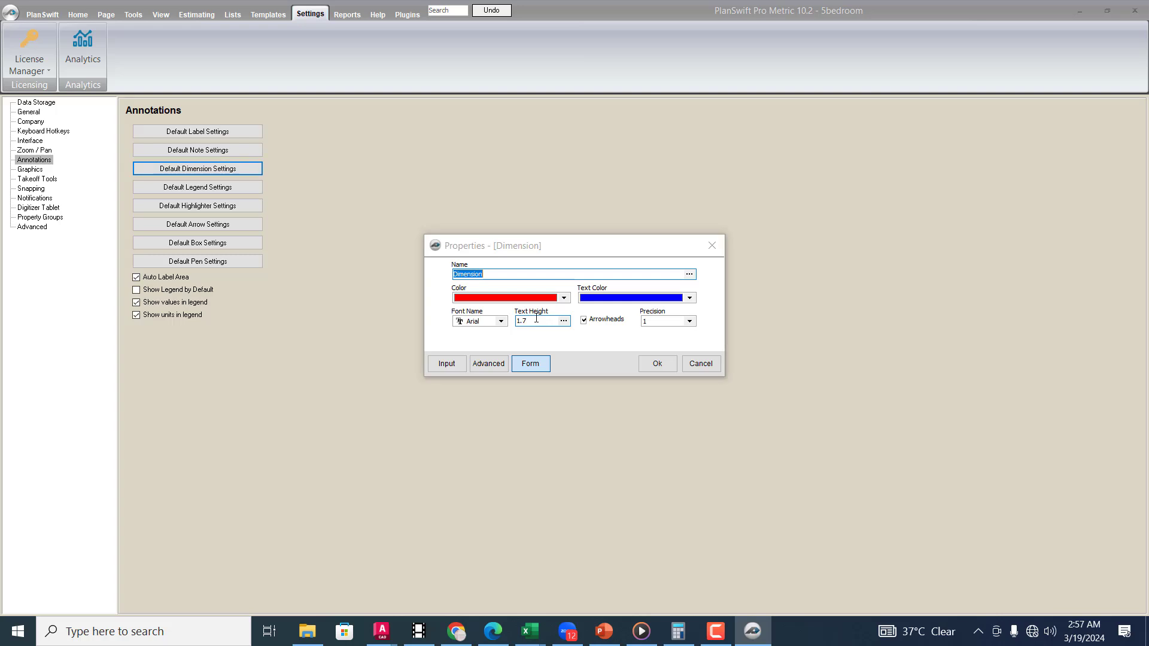
left_click(536, 319)
type("1")
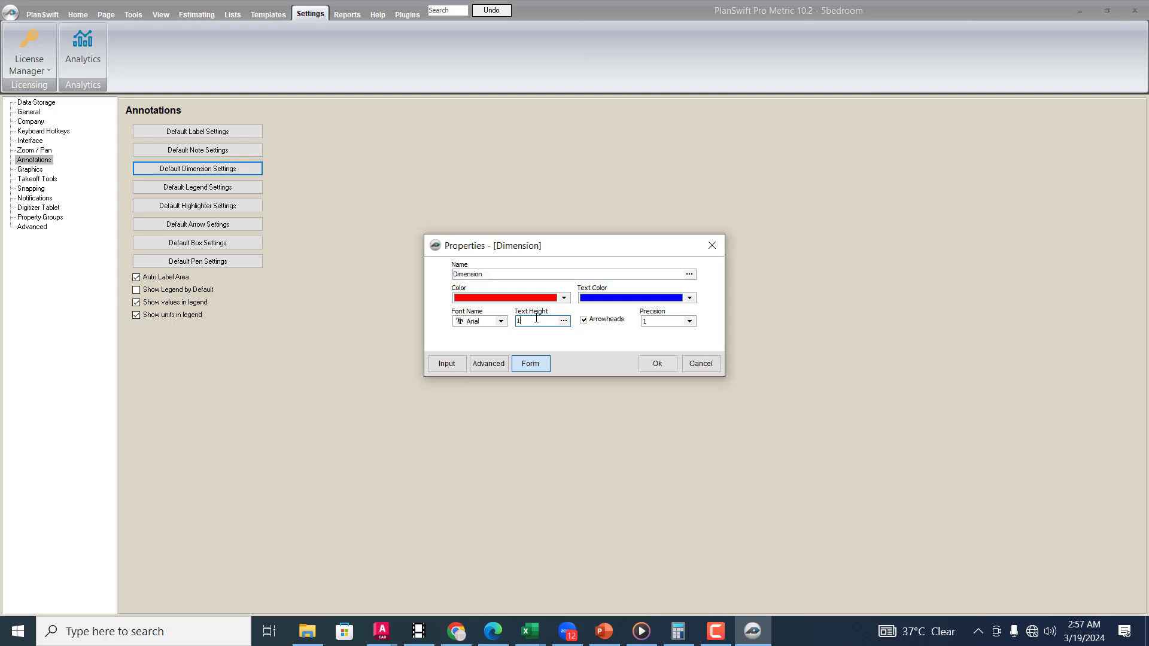
left_click(653, 363)
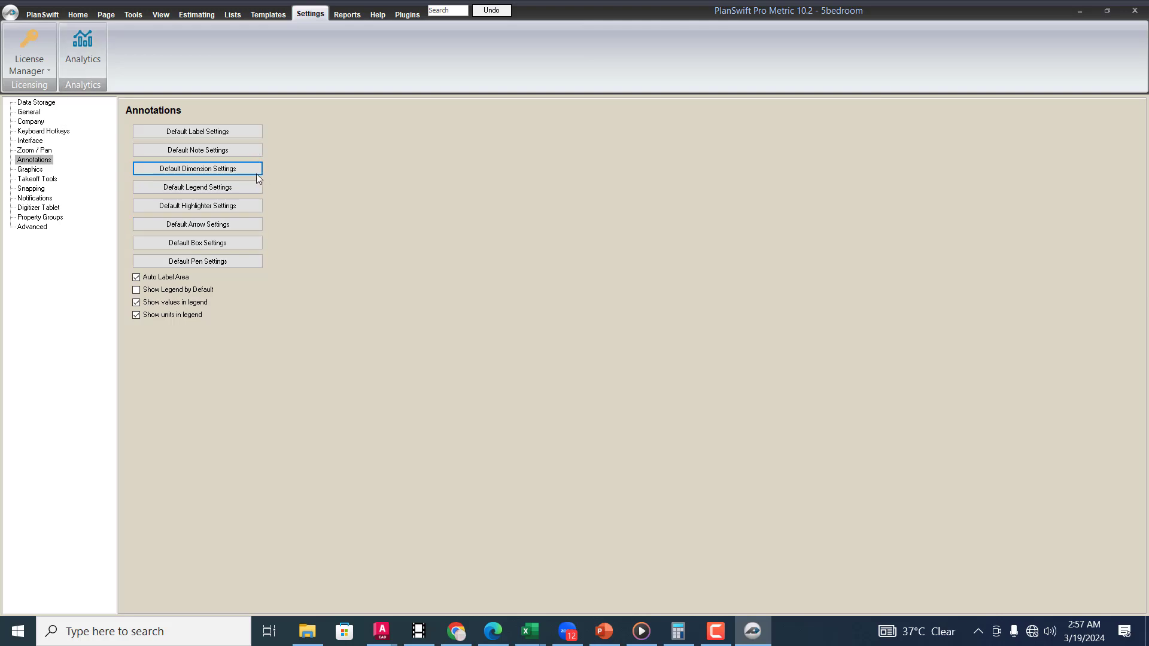
Step: Dimension the right bedroom's width between its two grid lines above the floor plan
left_click(77, 15)
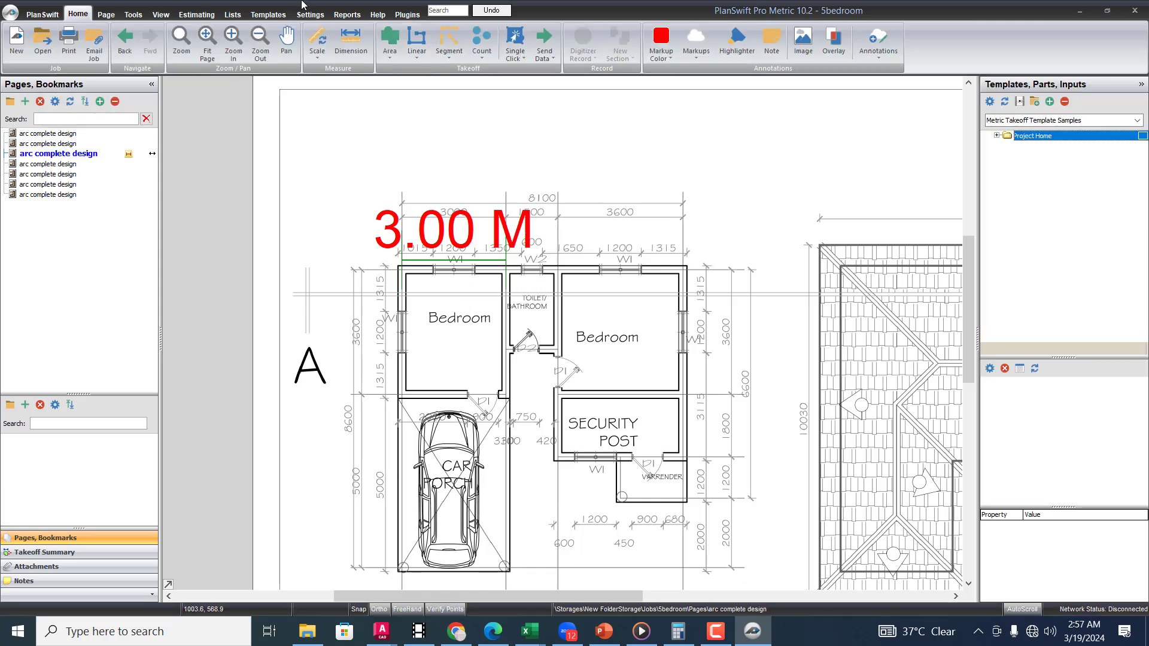
left_click(352, 43)
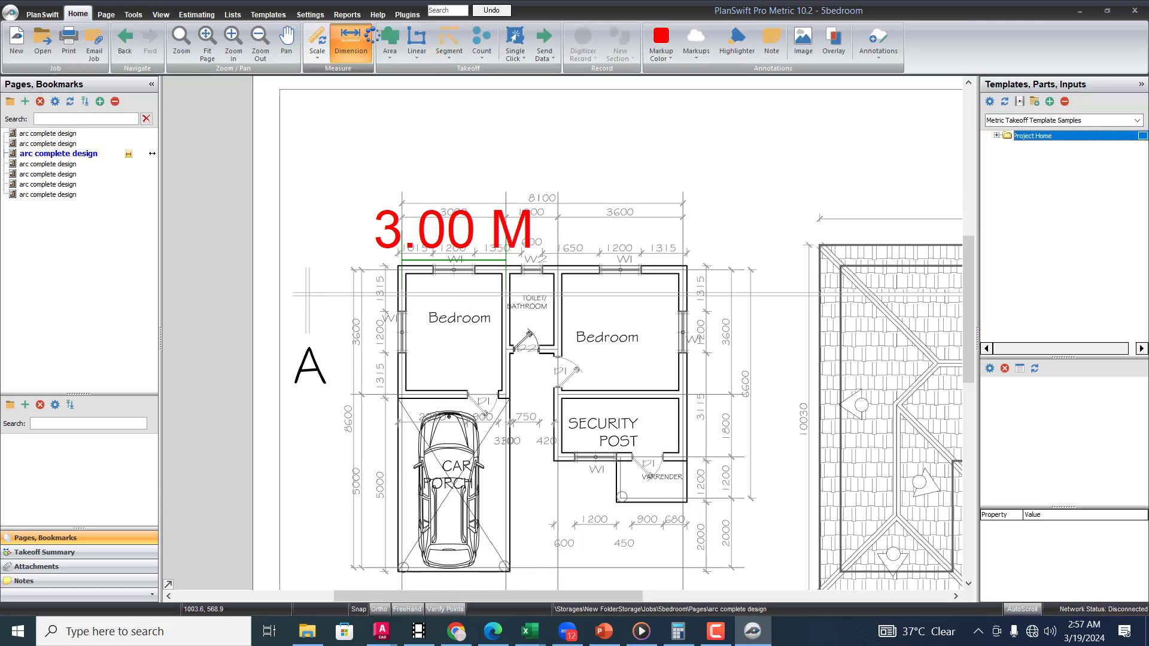
left_click(569, 235)
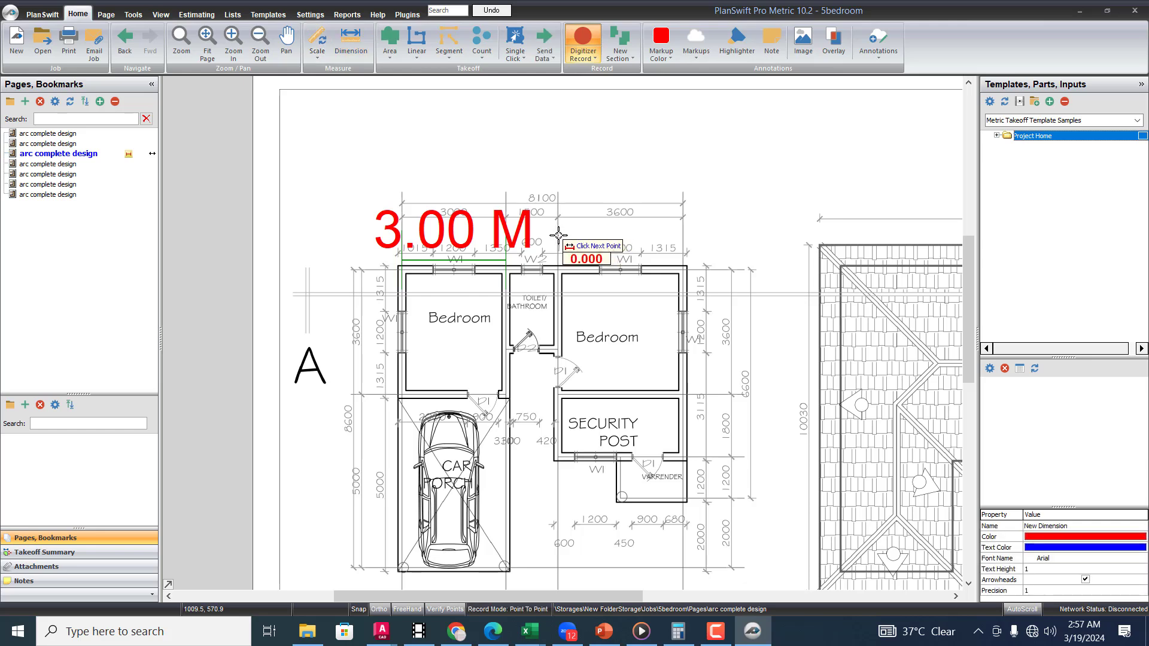
left_click(683, 229)
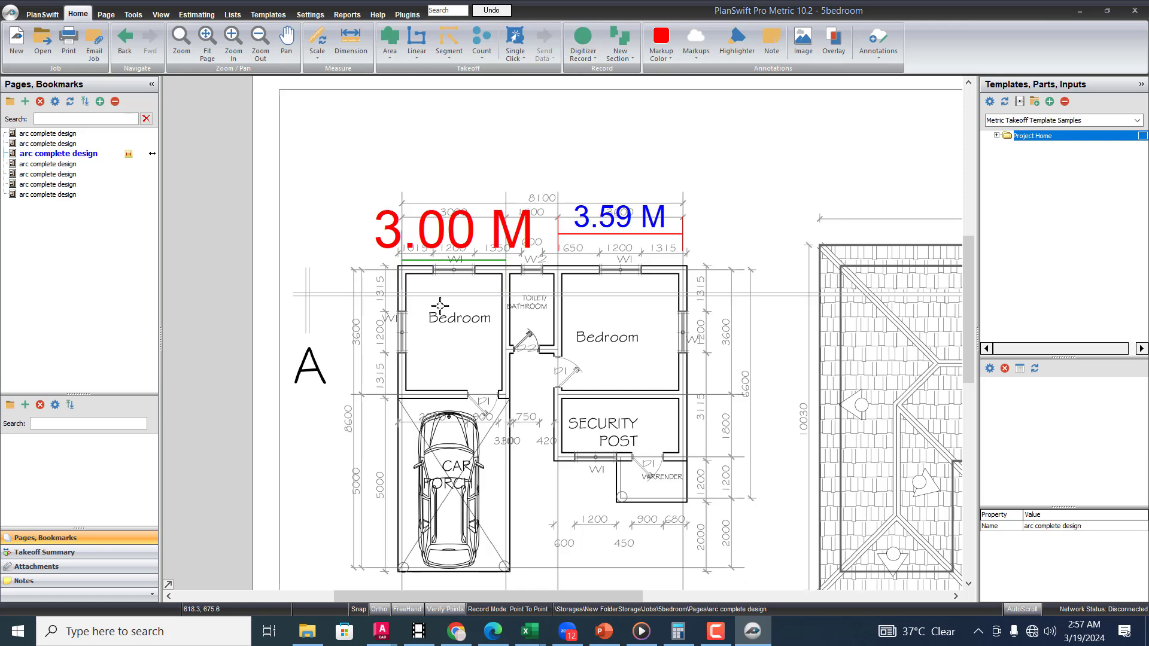
key("Escape")
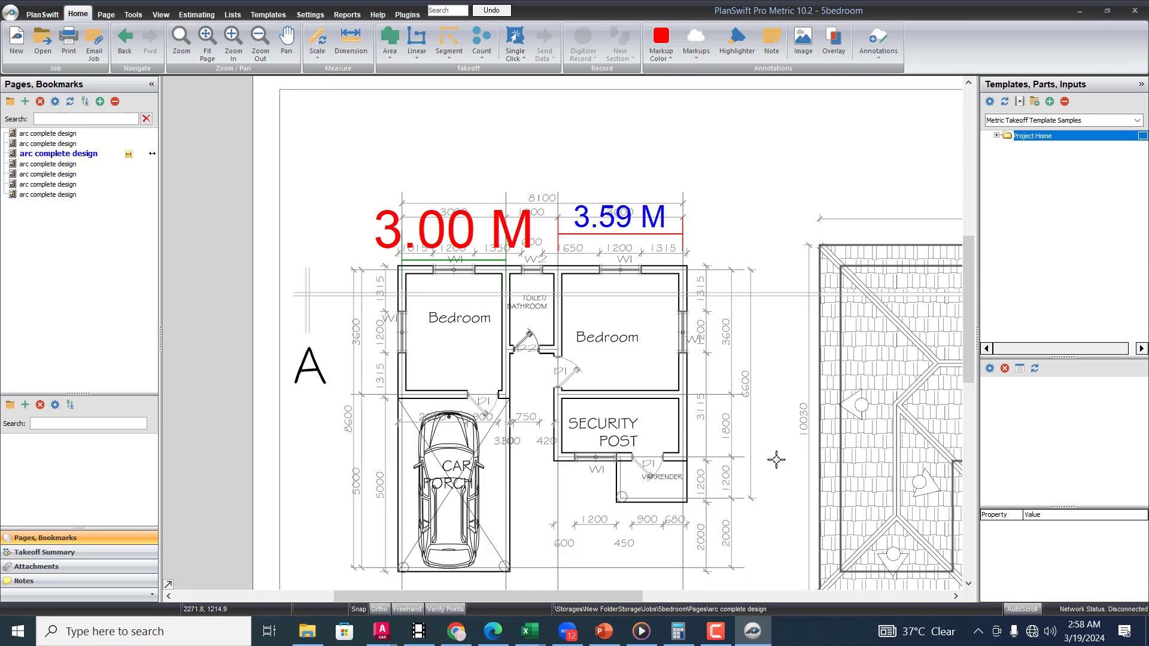
Step: Examine the scale note at the page's upper-left corner and the list of preset page scales
scroll(773, 462, "down", 2)
scroll(515, 186, "up", 3)
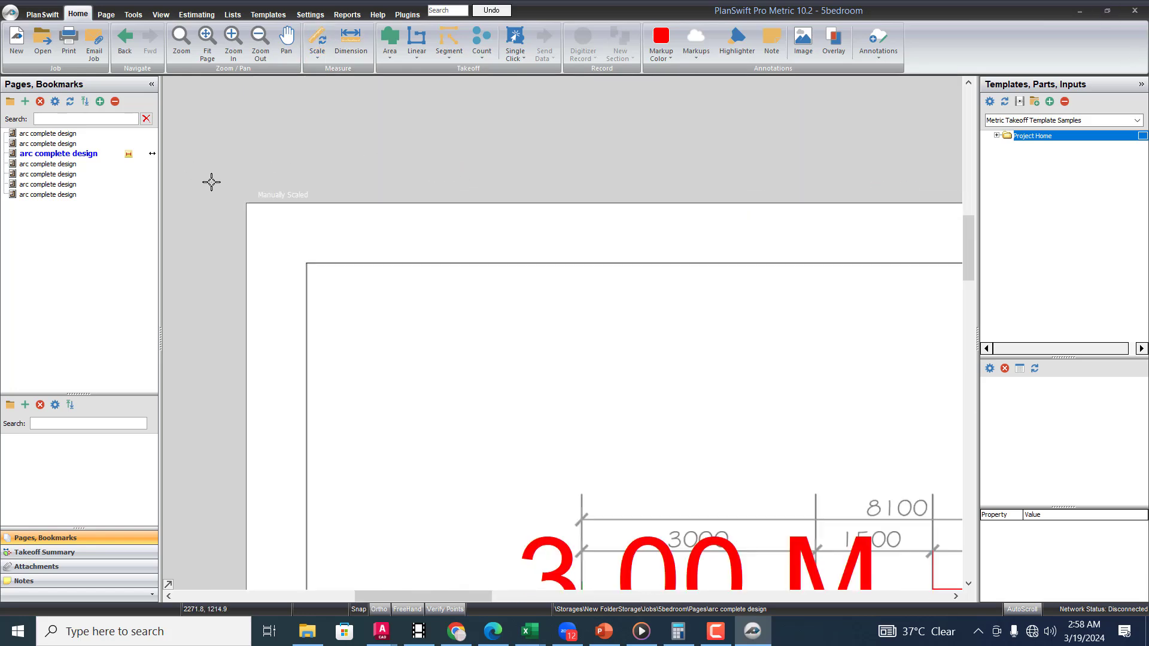
scroll(257, 201, "up", 1)
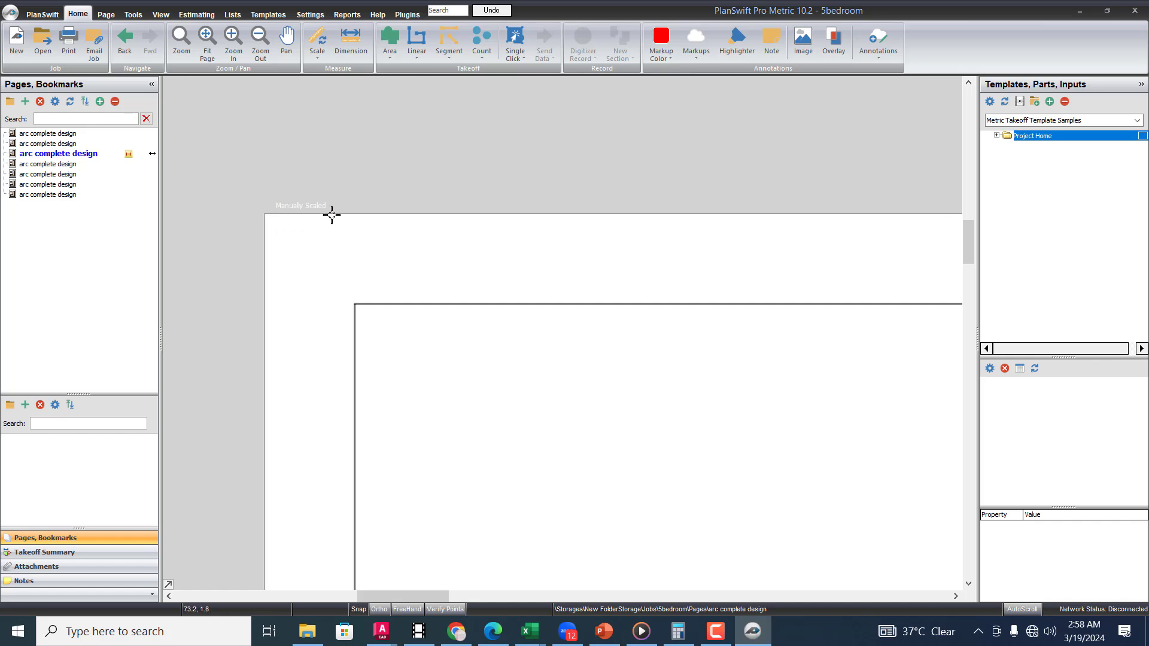
left_click(318, 58)
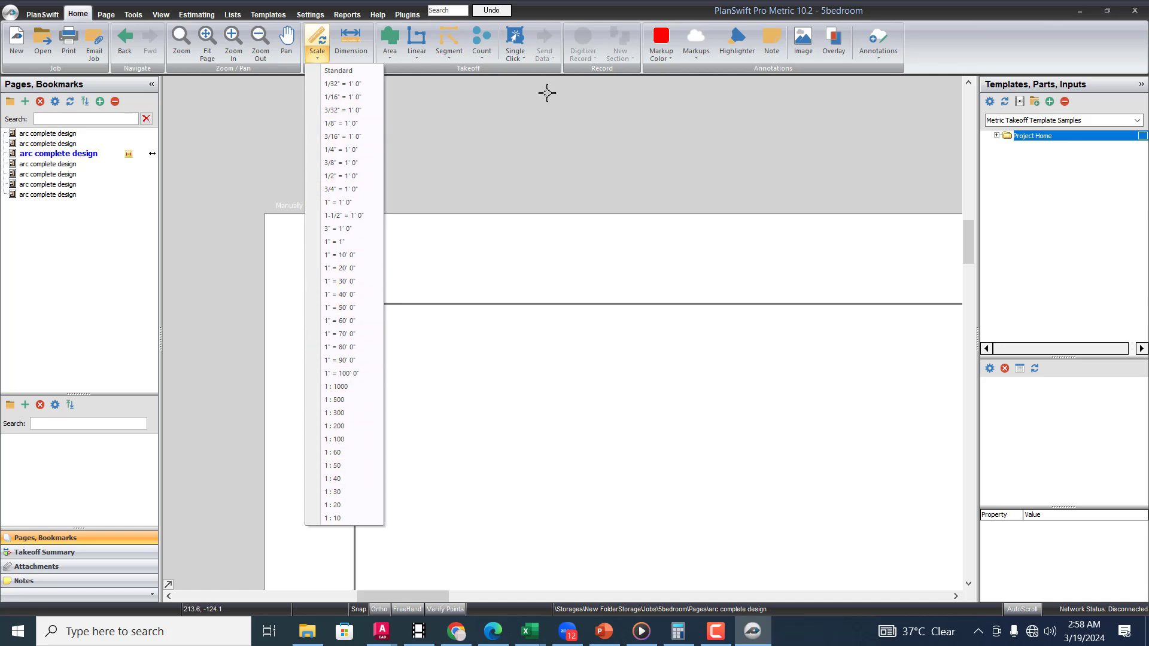
left_click(554, 114)
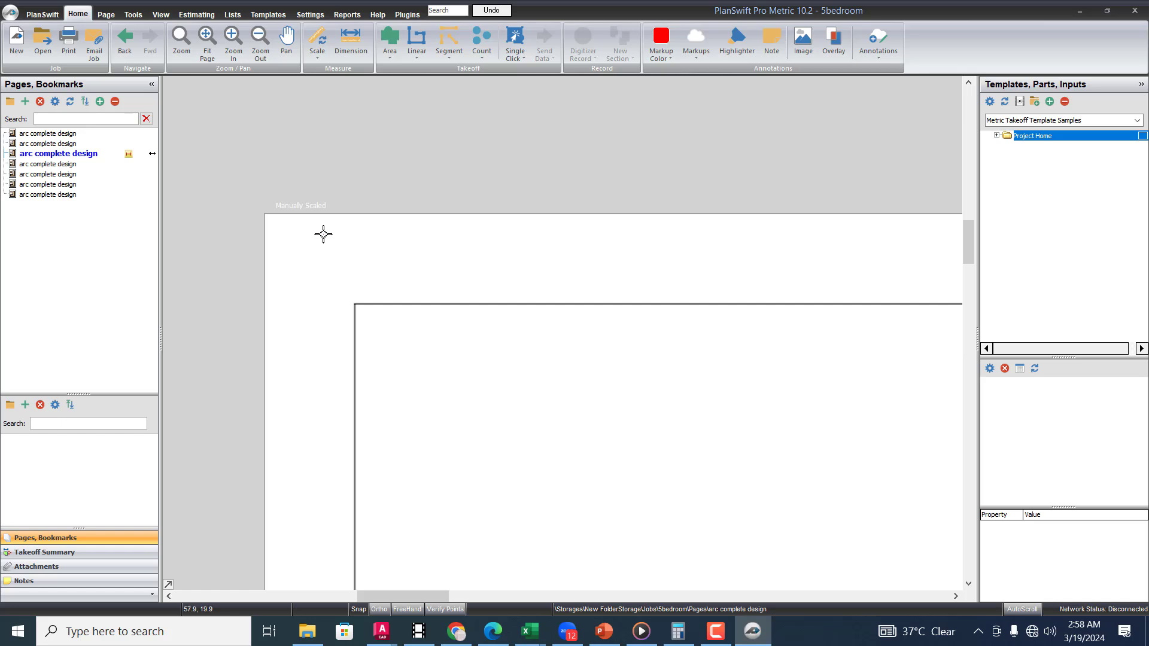
scroll(300, 209, "down", 3)
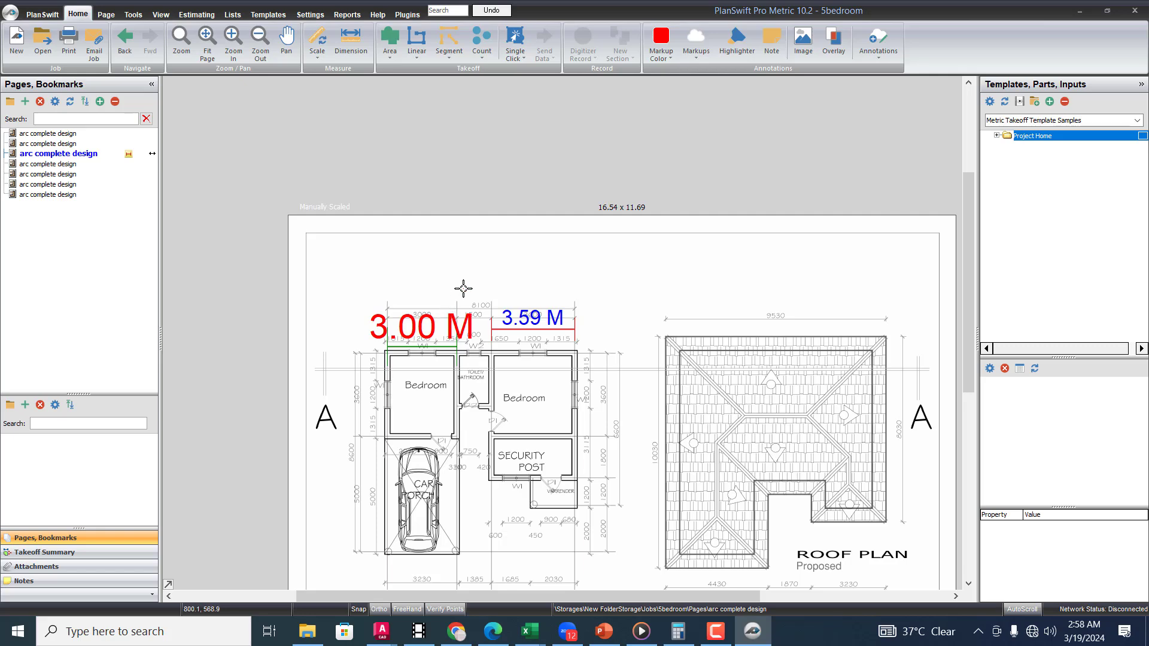
scroll(496, 484, "up", 3)
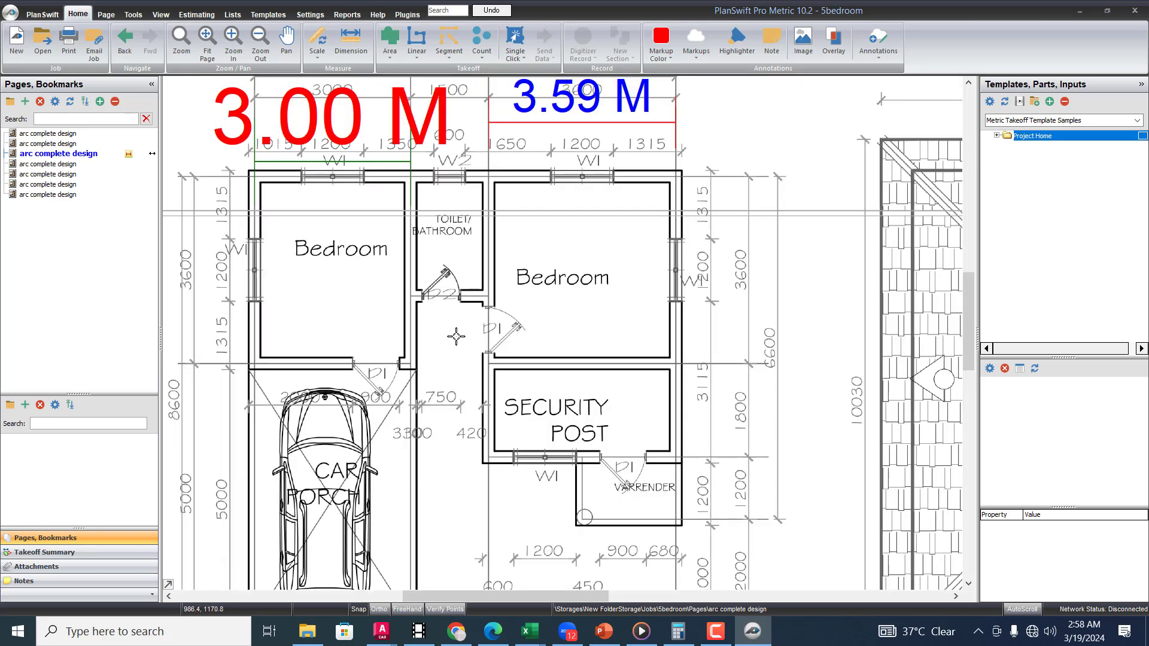
left_click(417, 58)
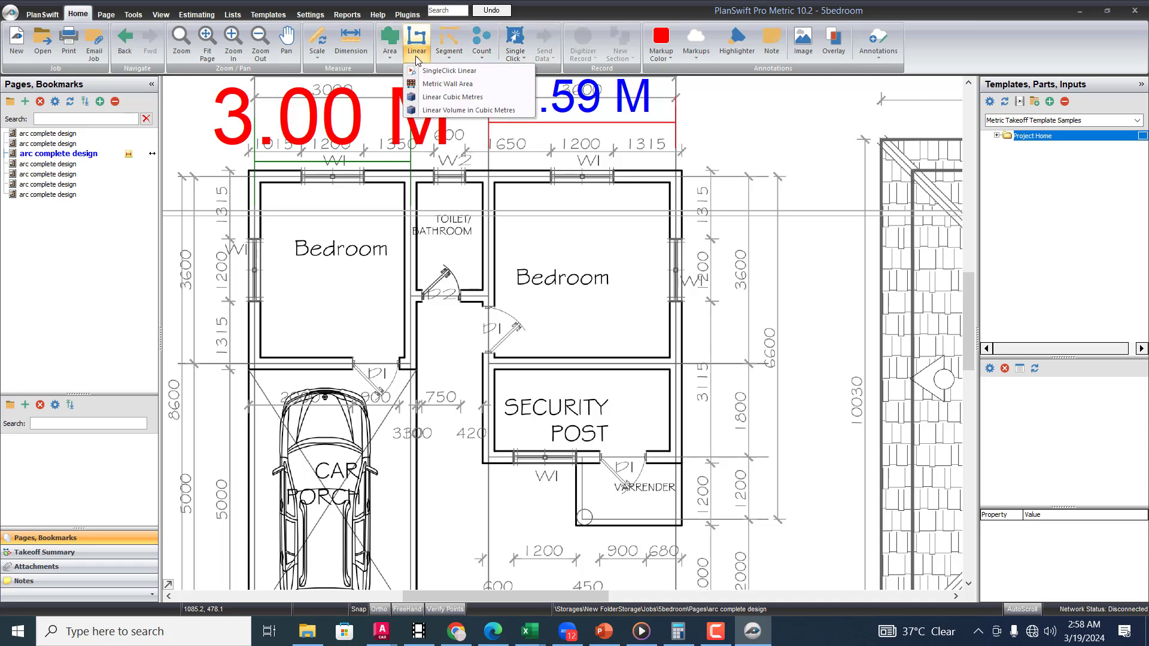
left_click(393, 56)
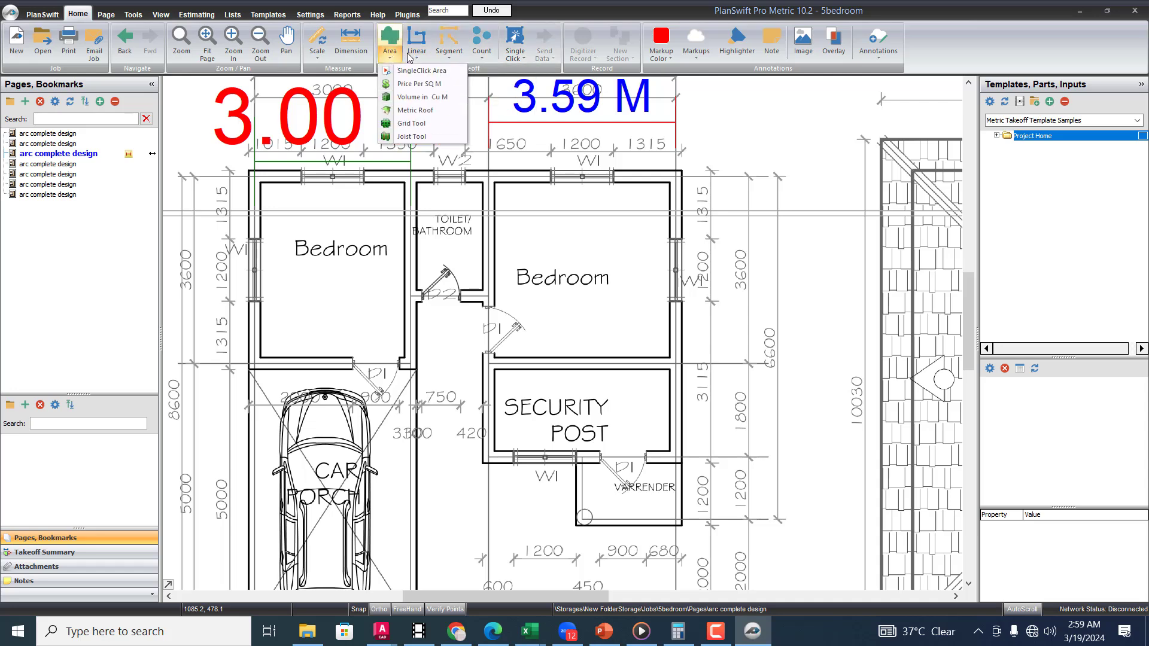
left_click(416, 56)
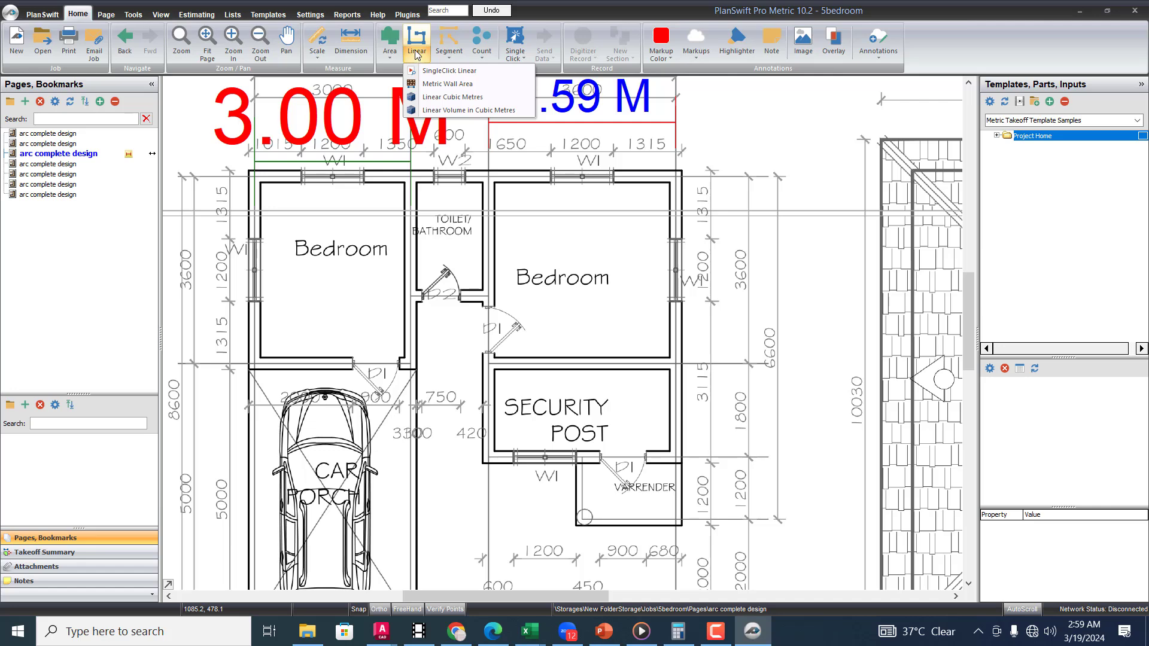
left_click(436, 71)
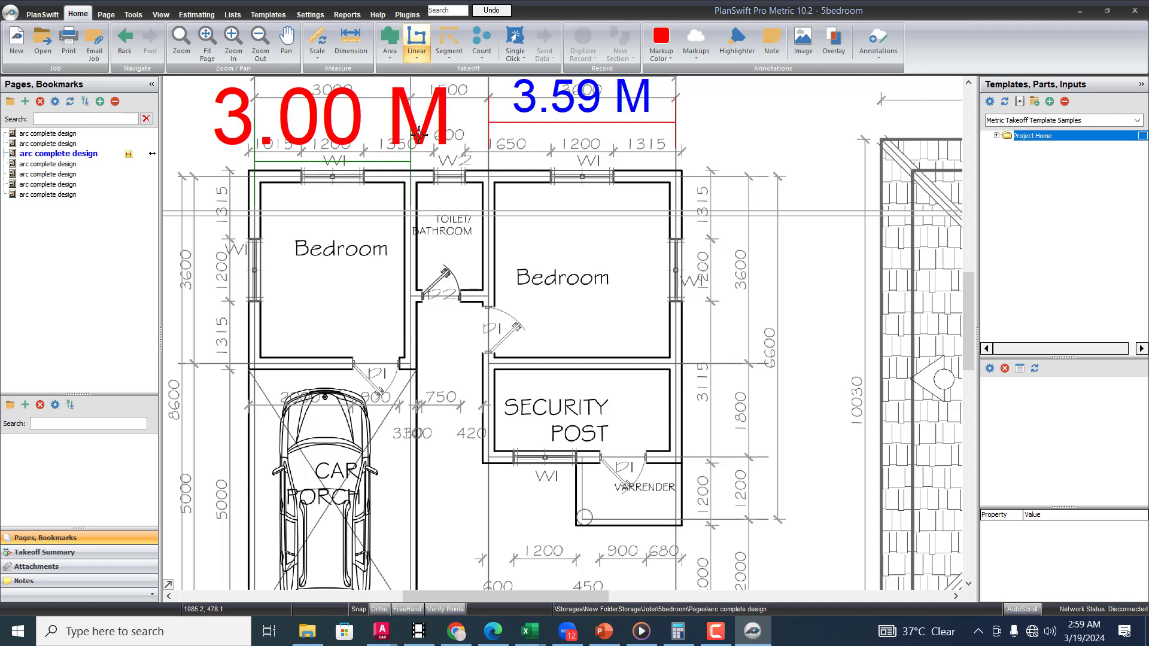
left_click(401, 180)
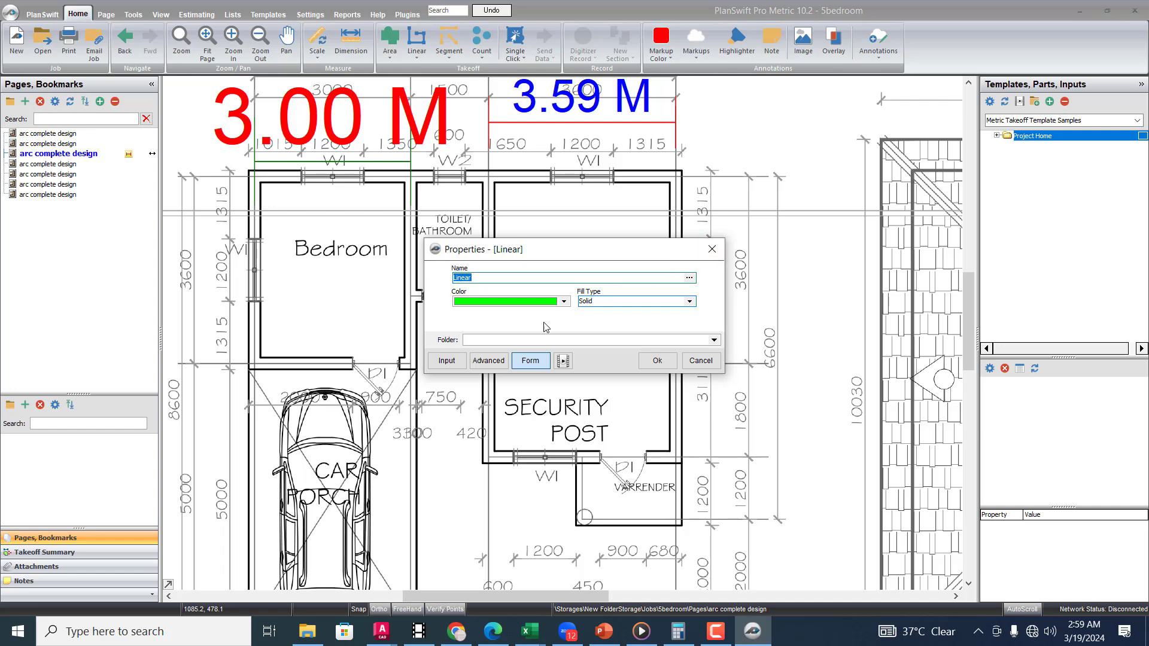
left_click(706, 251)
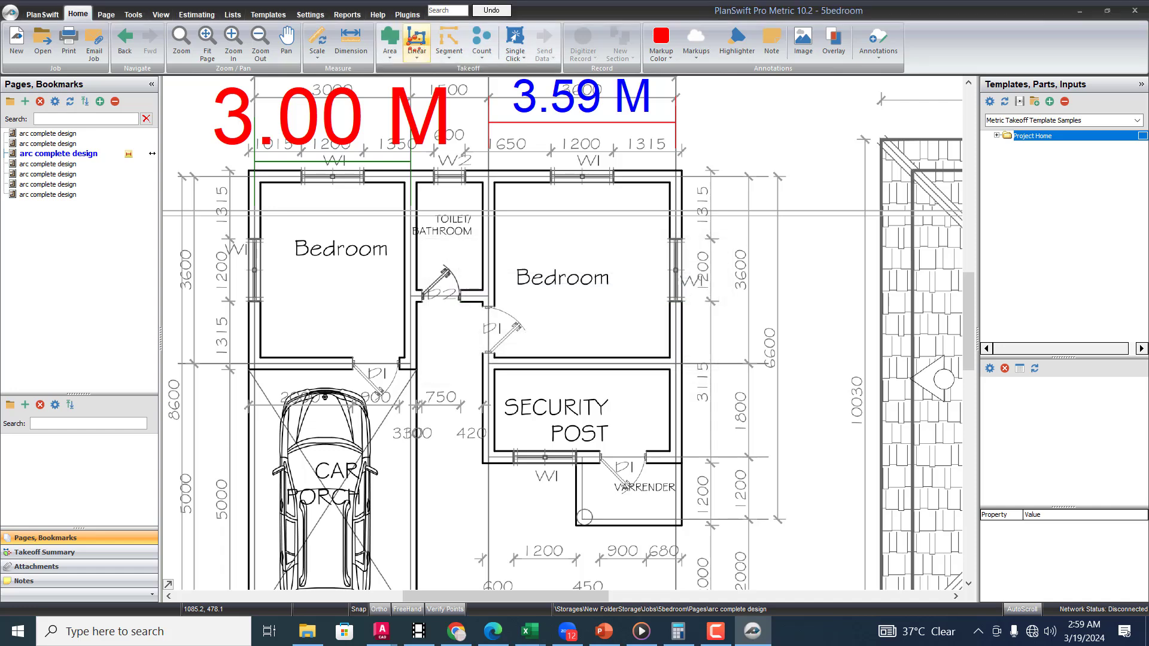
Step: Start a Metric Wall Area takeoff with a wall height of 3.0 and a wall width of 230
left_click(418, 53)
left_click(419, 55)
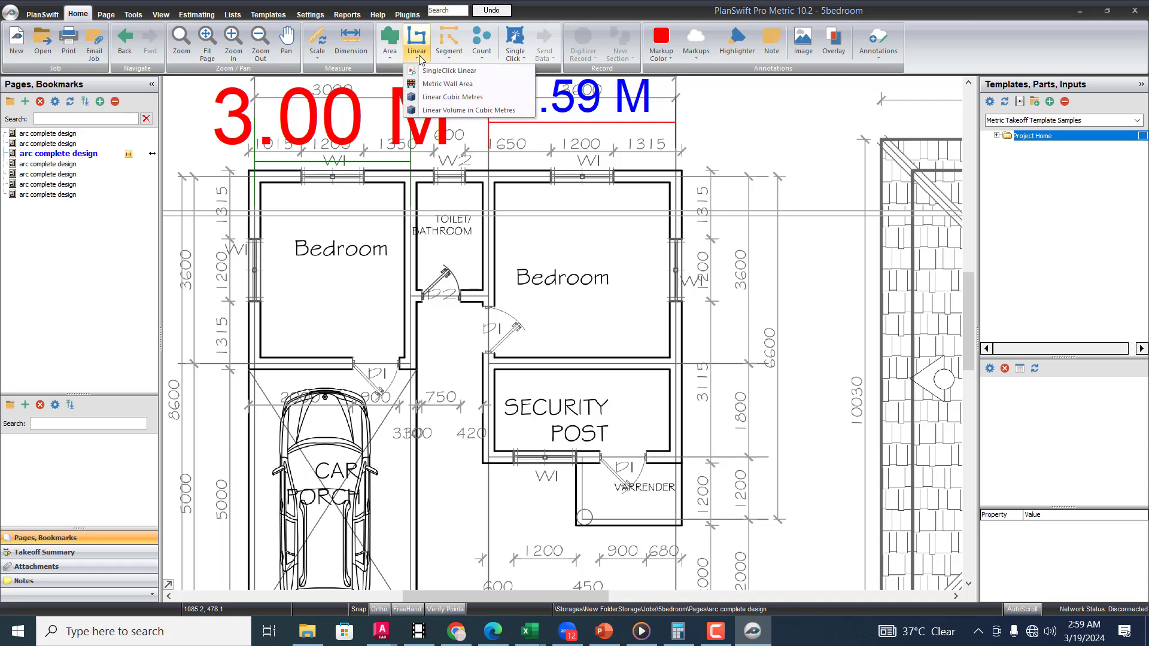
left_click(443, 85)
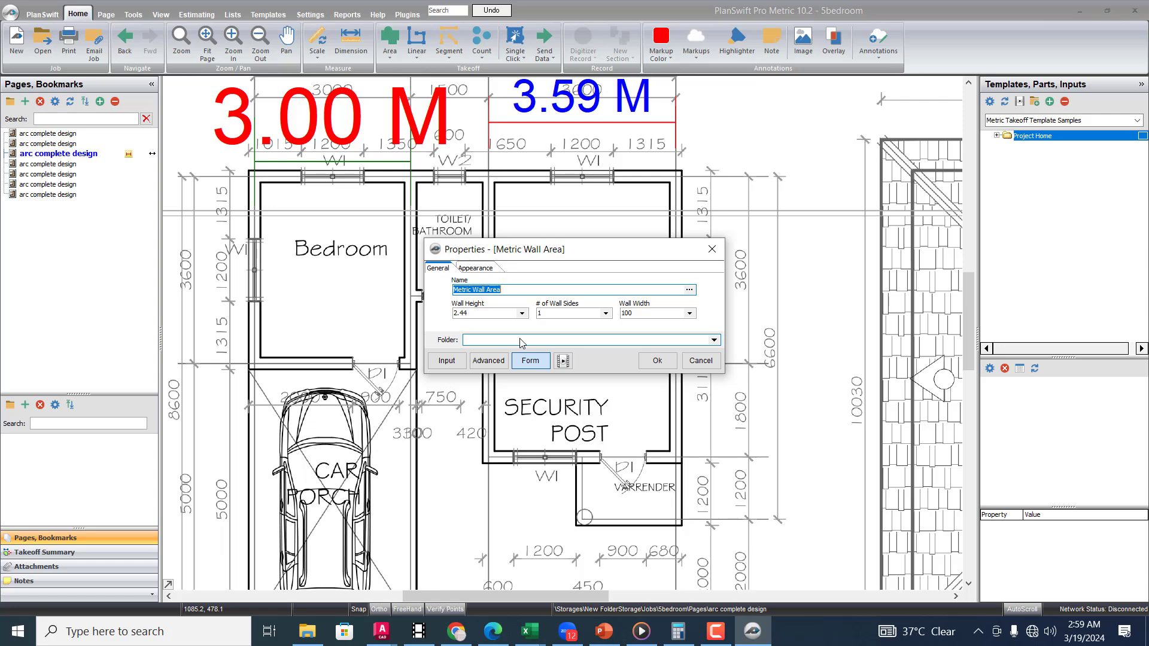
left_click(498, 314)
type("3")
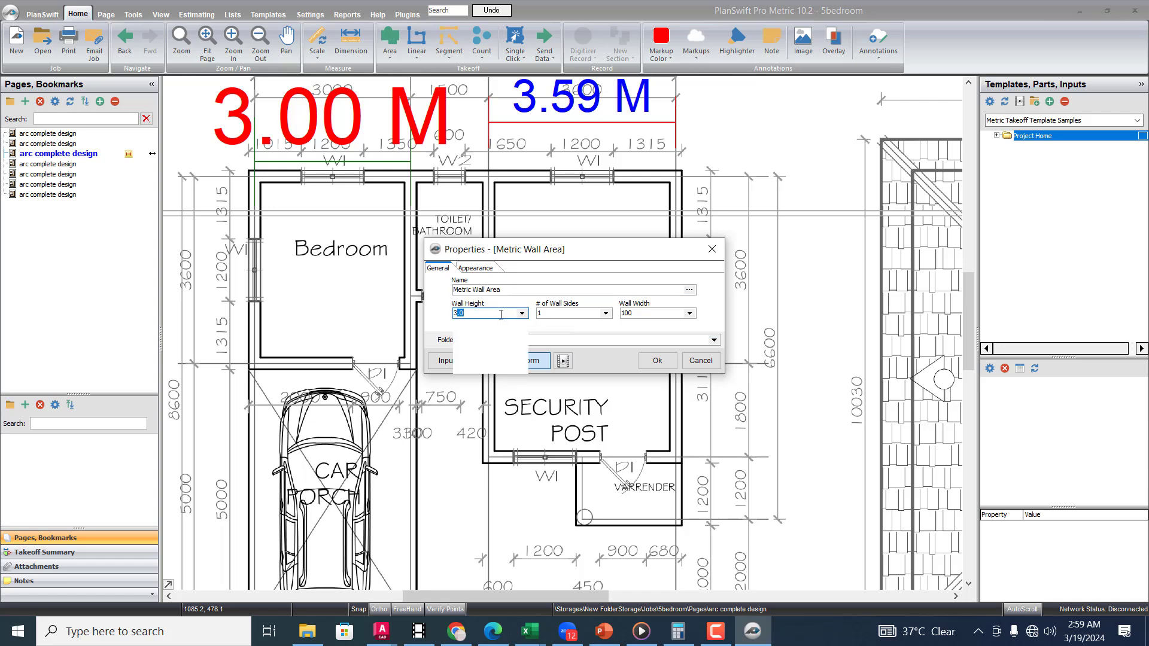
left_click(634, 314)
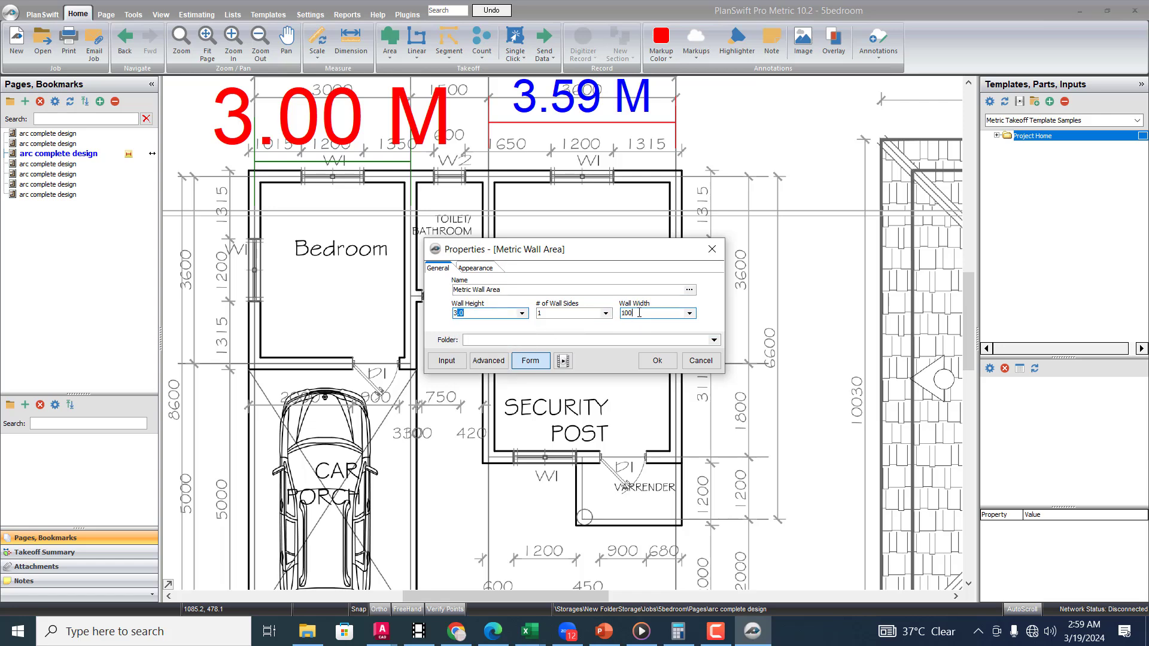
left_click_drag(634, 313, 619, 310)
type("230")
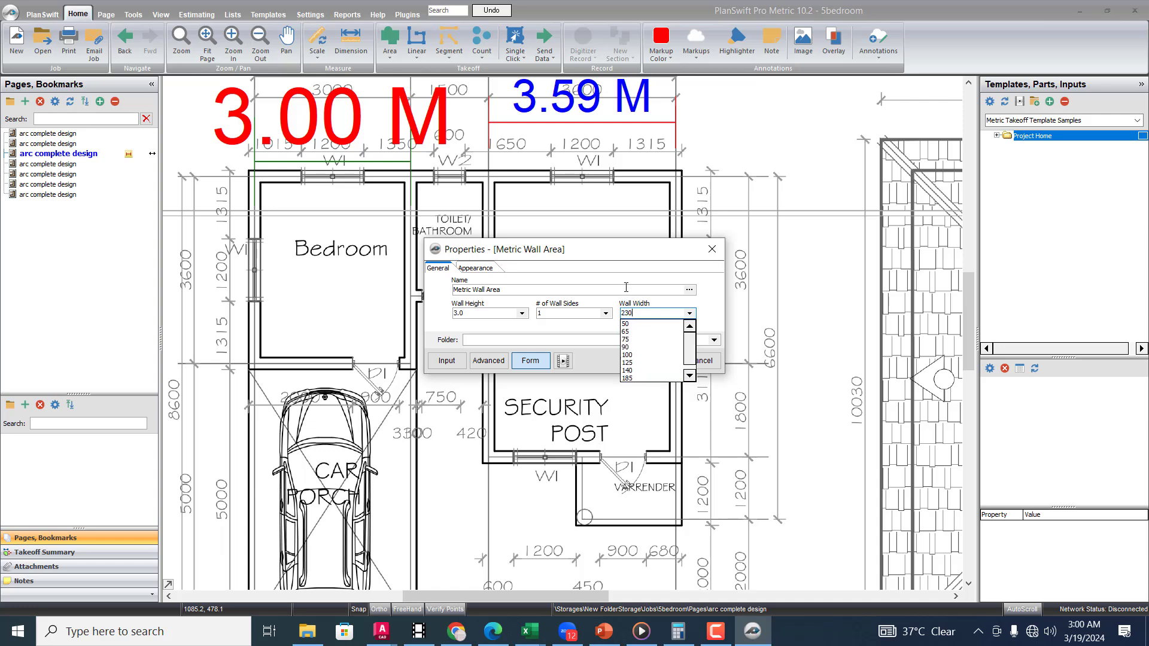
left_click(635, 282)
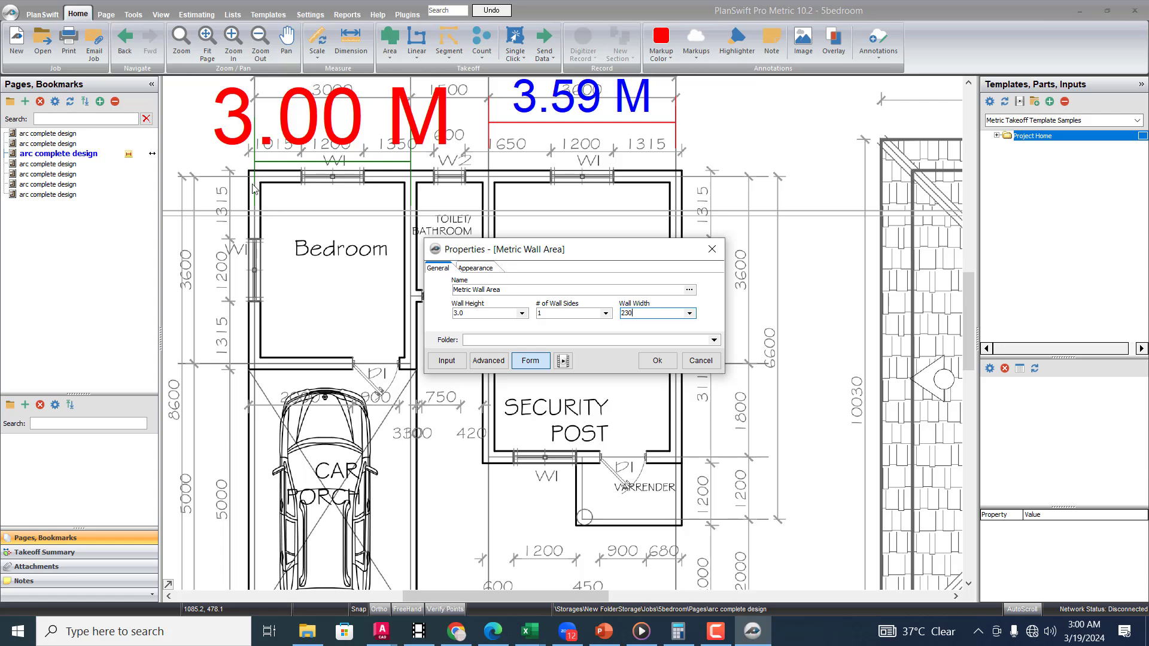
left_click(658, 360)
Step: Trace the outer wall from the left bedroom's upper-left corner across to the right bedroom and down to the security post's lower-right corner
left_click(250, 173)
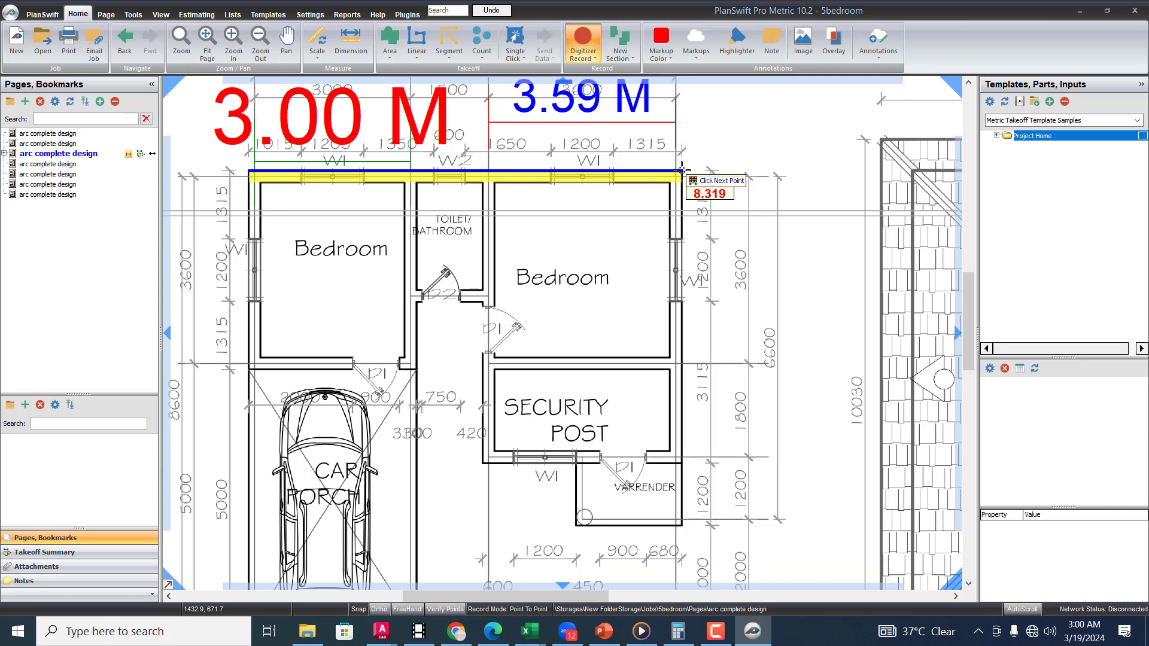
scroll(679, 213, "up", 1)
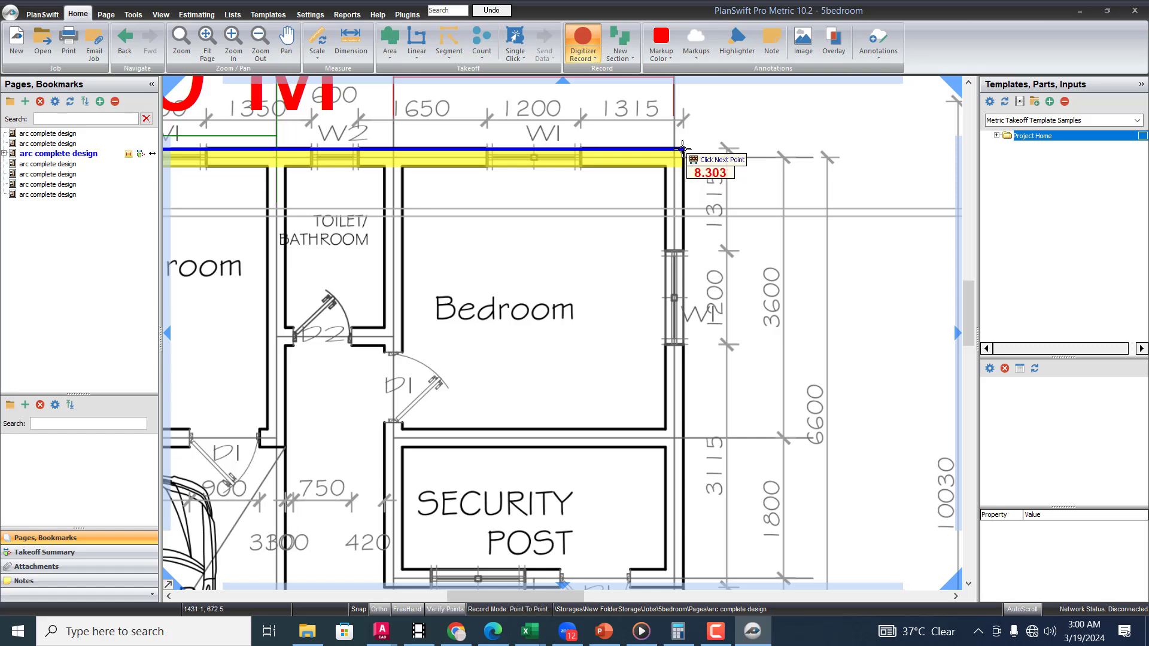
left_click(684, 148)
scroll(704, 186, "down", 2)
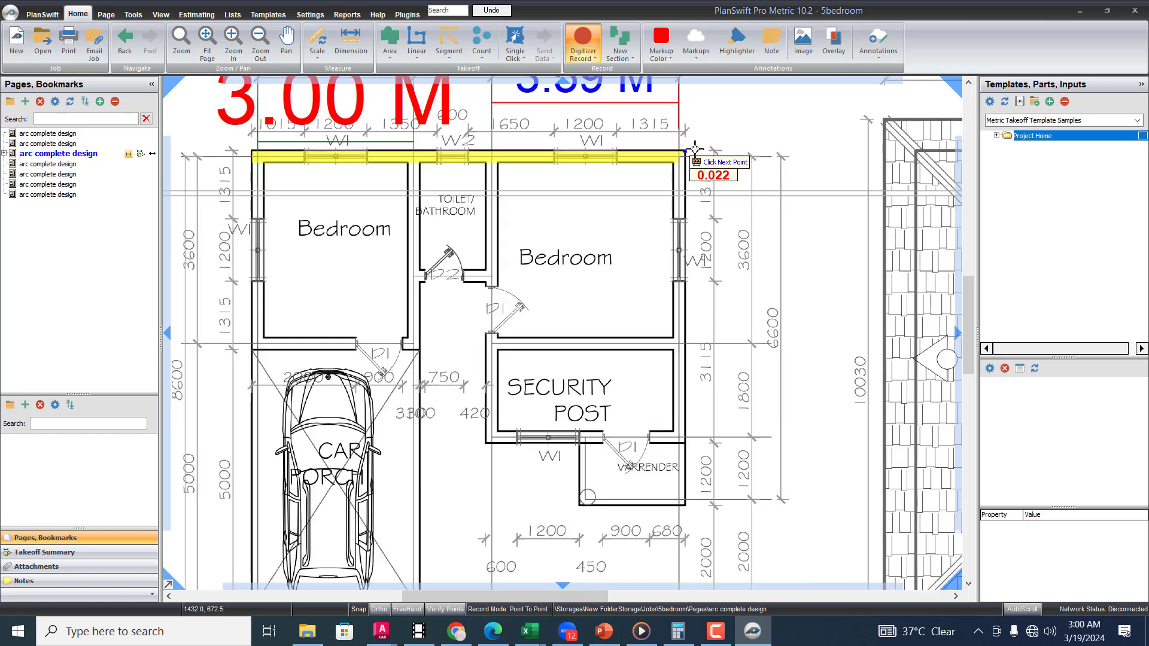
scroll(686, 350, "up", 3)
scroll(686, 350, "up", 1)
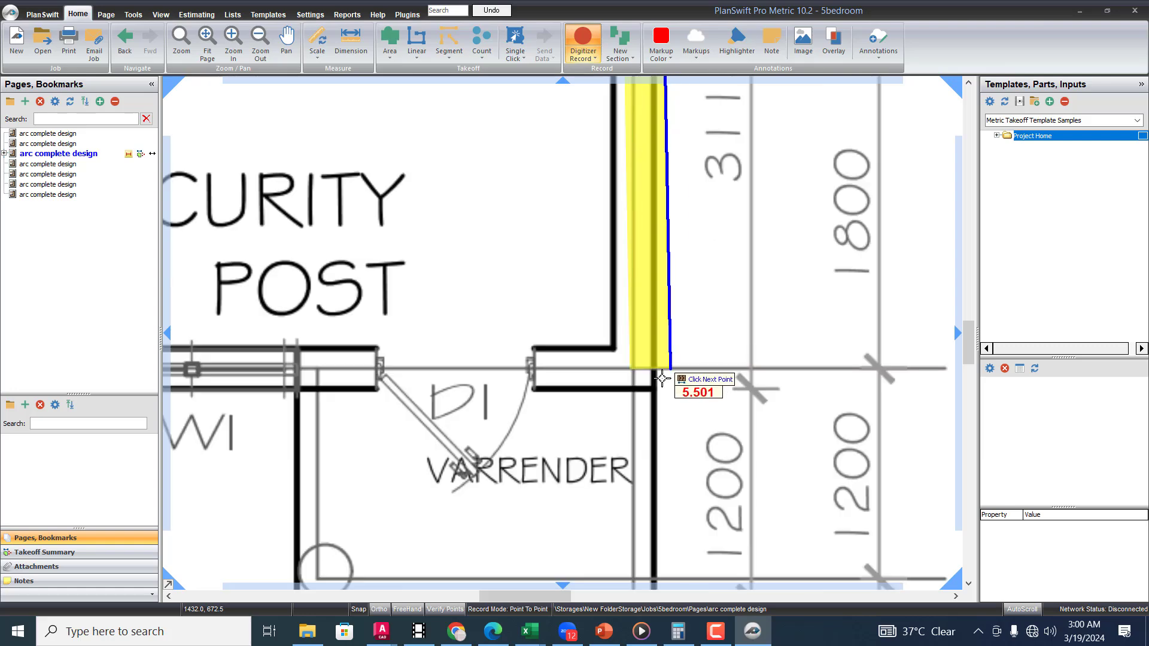
left_click(654, 387)
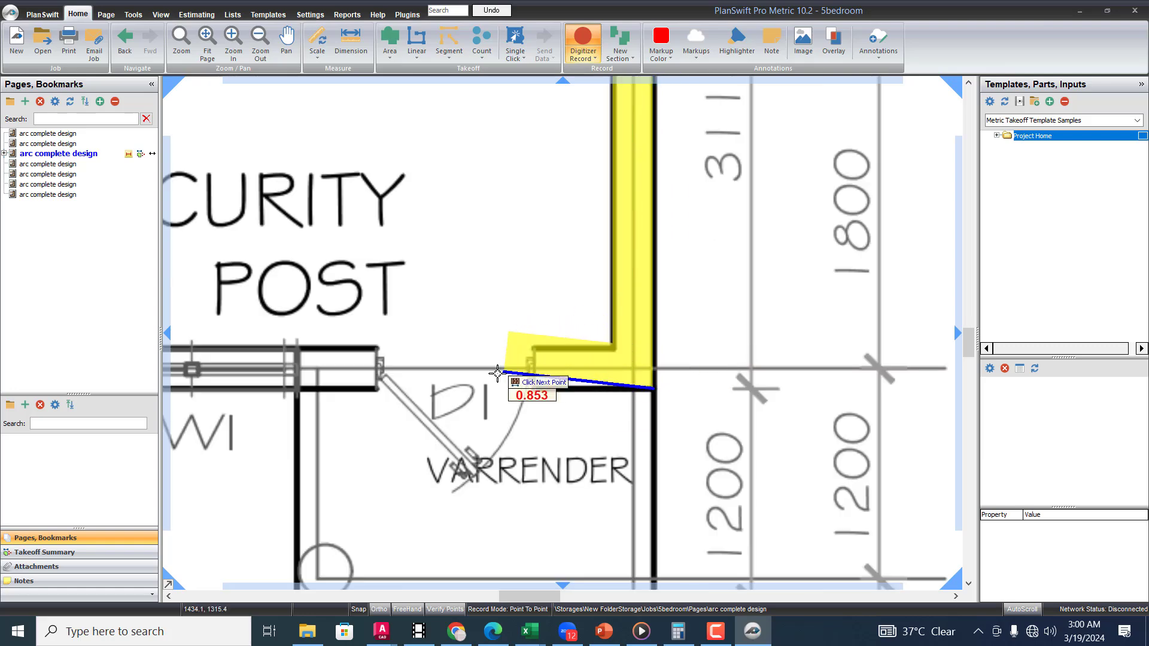
Step: Continue the wall trace along the security post's lower wall, past the door and window, to its lower-left outer corner
scroll(620, 364, "down", 3)
scroll(625, 368, "up", 3)
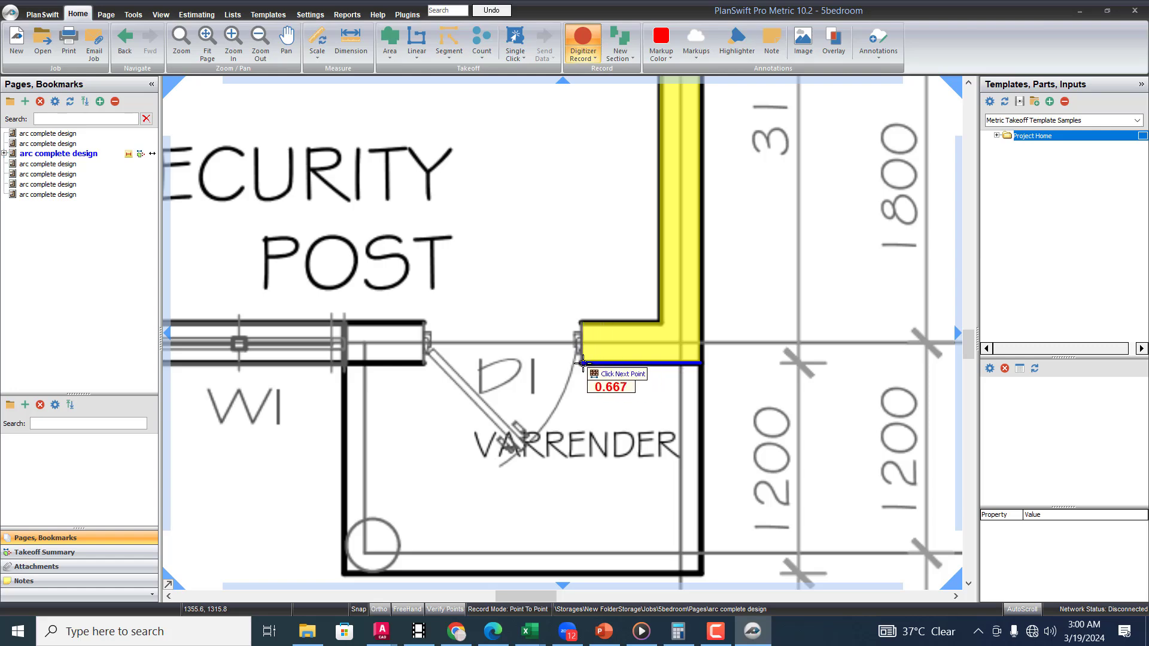
left_click(582, 364)
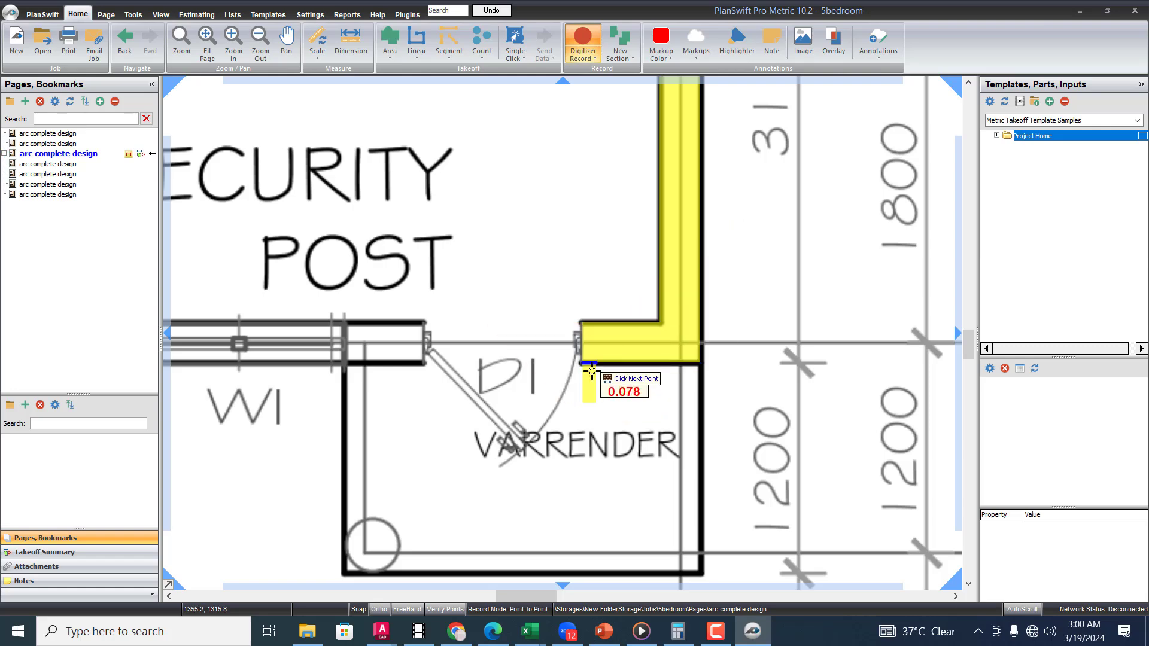
scroll(446, 375, "down", 4)
scroll(623, 372, "up", 4)
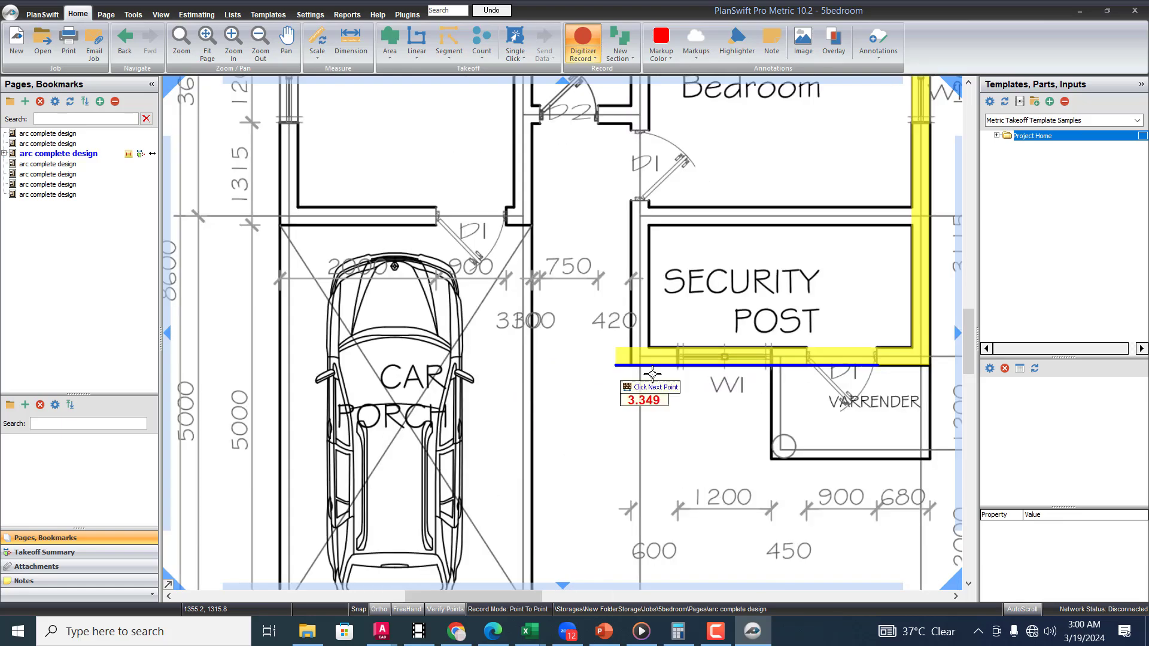
left_click(564, 354)
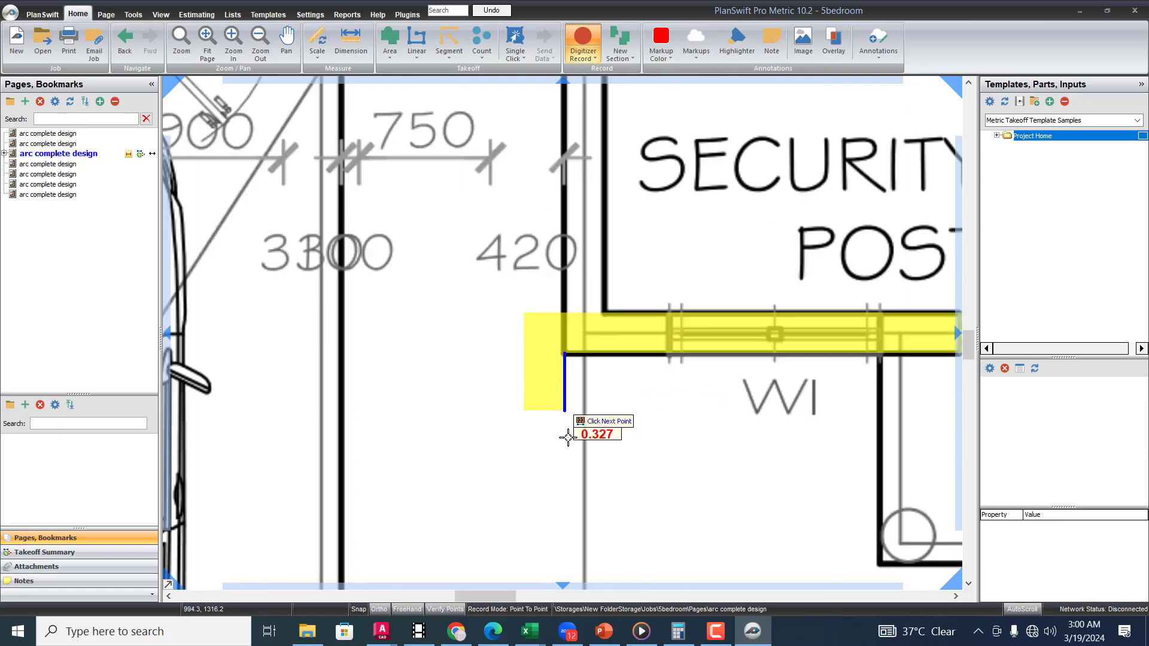
Step: Continue the wall trace up the security post's outer left wall, ending at the jamb of the right bedroom's door D1
scroll(568, 435, "down", 3)
scroll(569, 342, "up", 2)
scroll(572, 343, "up", 3)
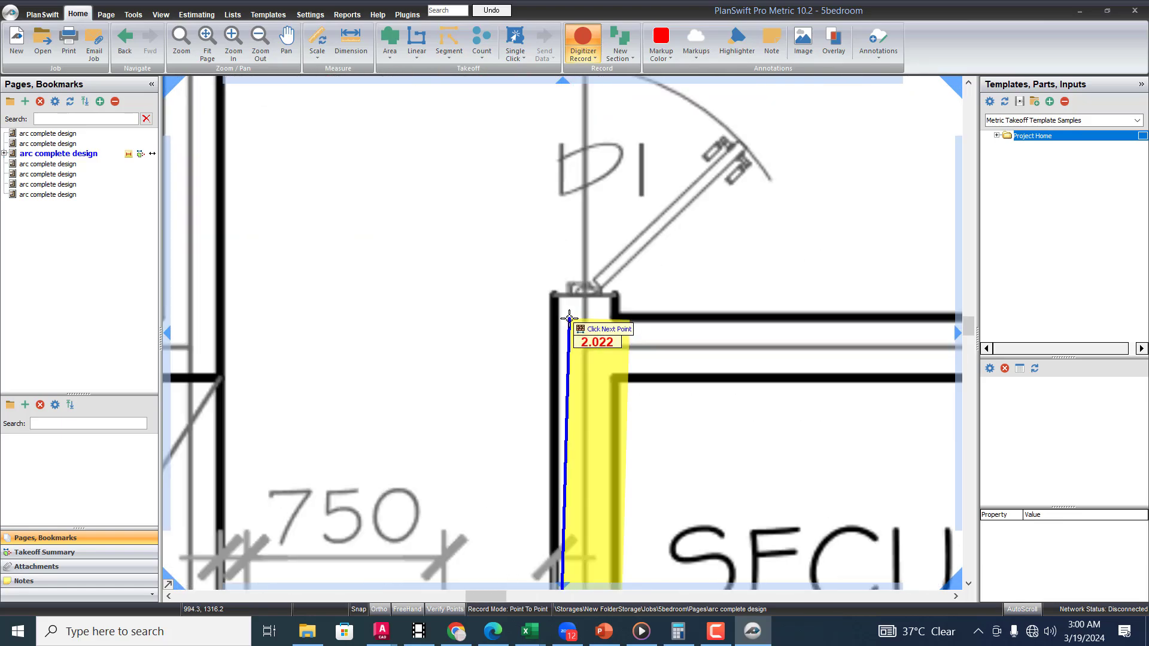
left_click(549, 282)
scroll(436, 308, "down", 4)
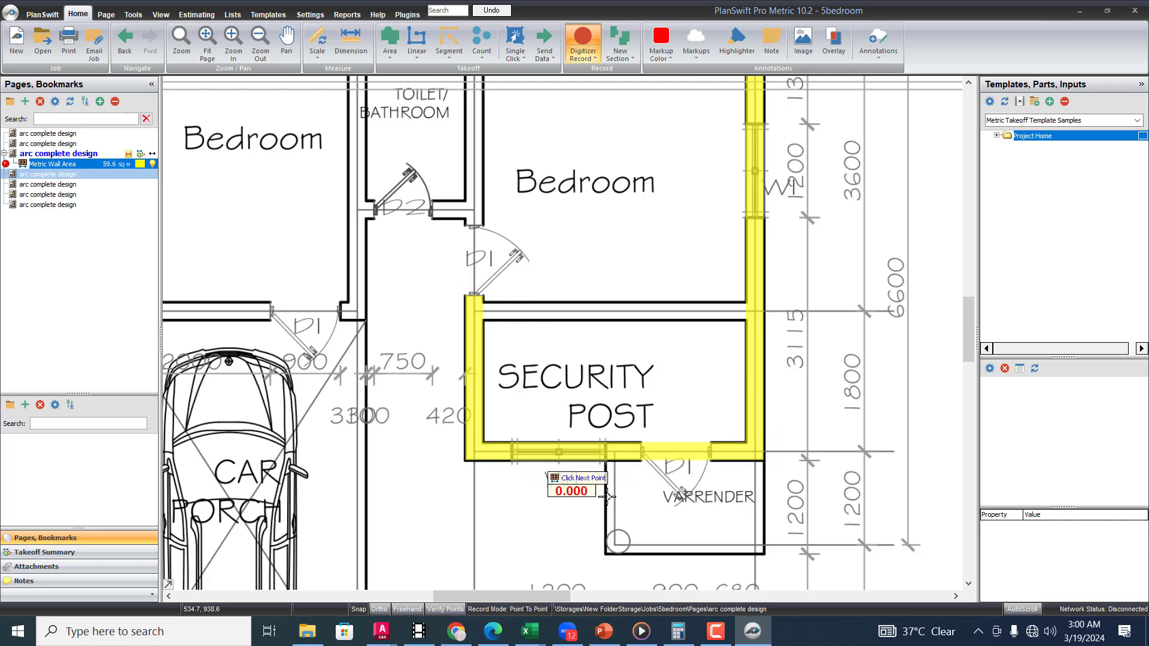
Step: Start a Linear Cubic Metres takeoff and set its wall height to 3.0
scroll(744, 470, "down", 2)
scroll(744, 470, "down", 2)
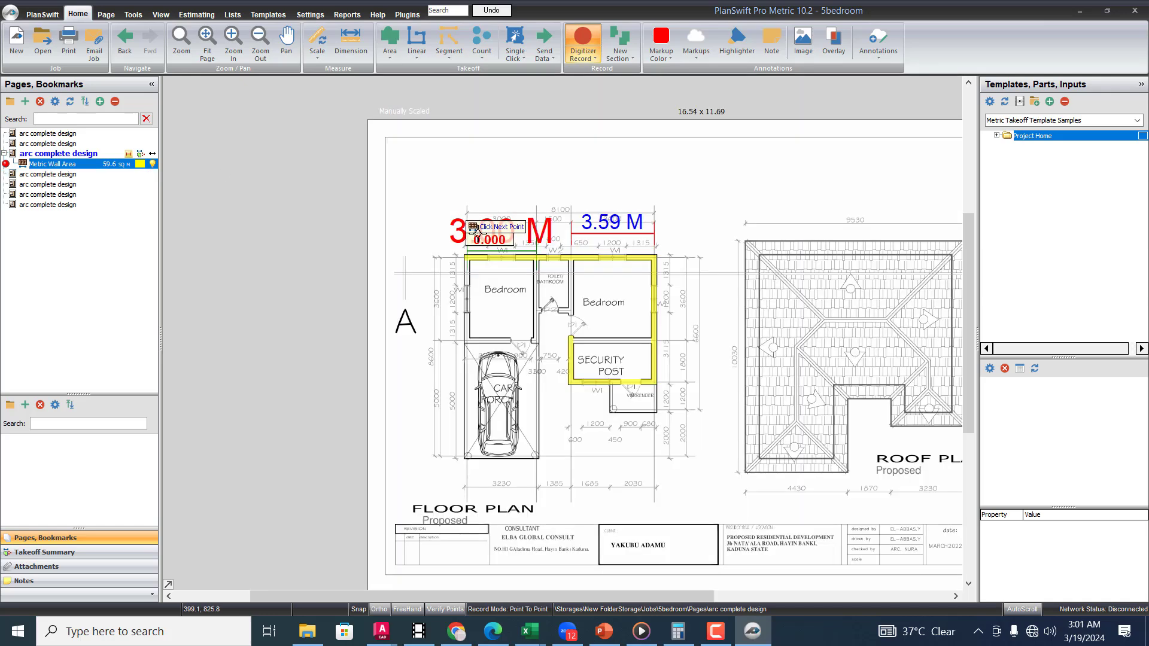
scroll(455, 233, "down", 1)
scroll(647, 276, "up", 1)
scroll(647, 276, "up", 1)
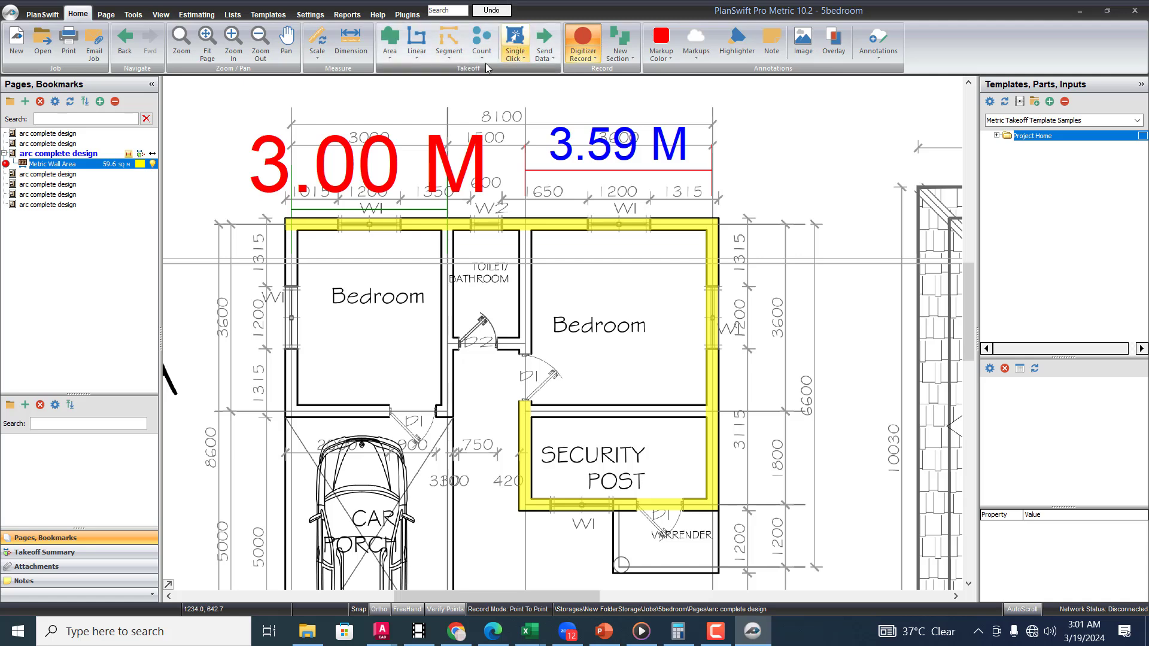
left_click(416, 60)
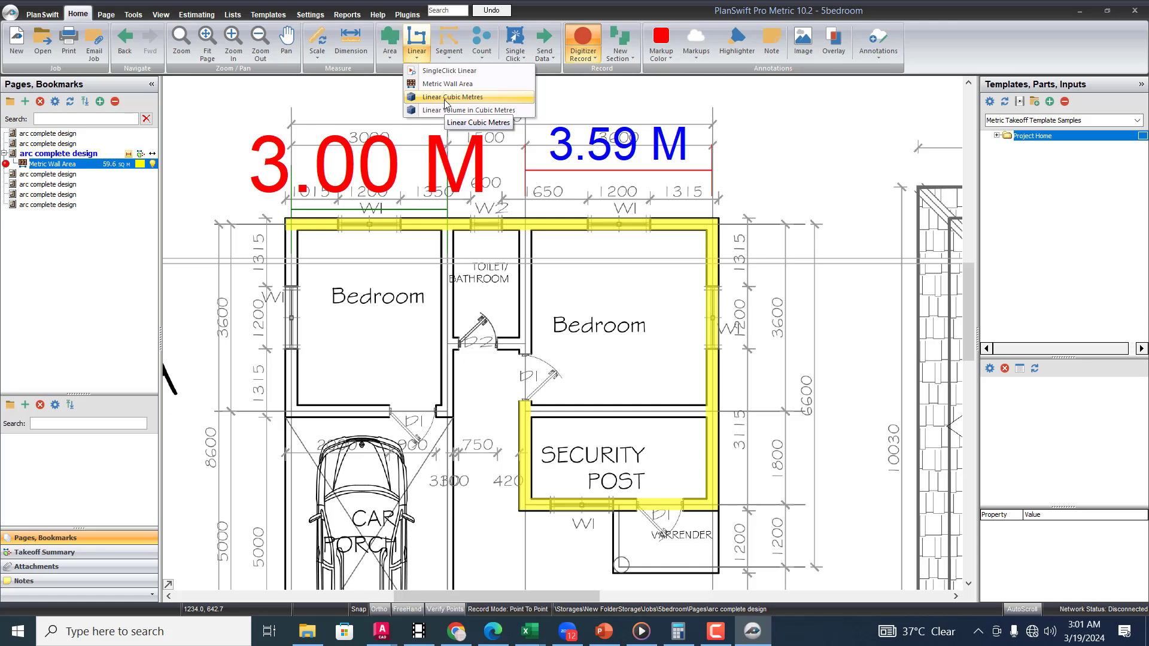
key("Escape")
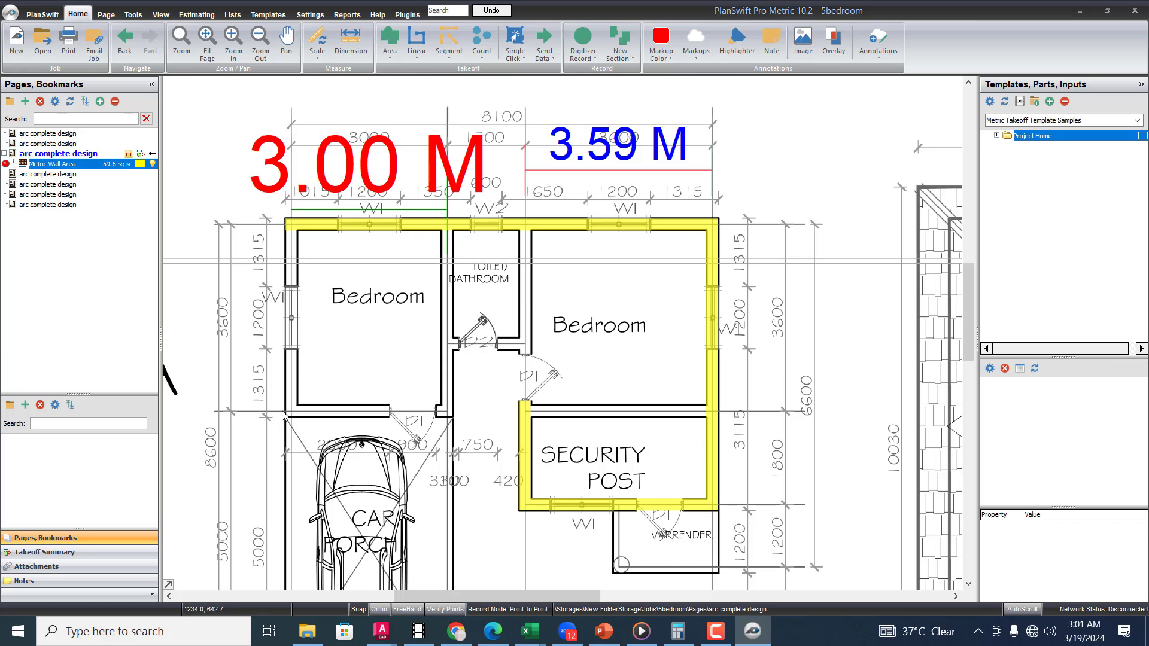
double_click(329, 409)
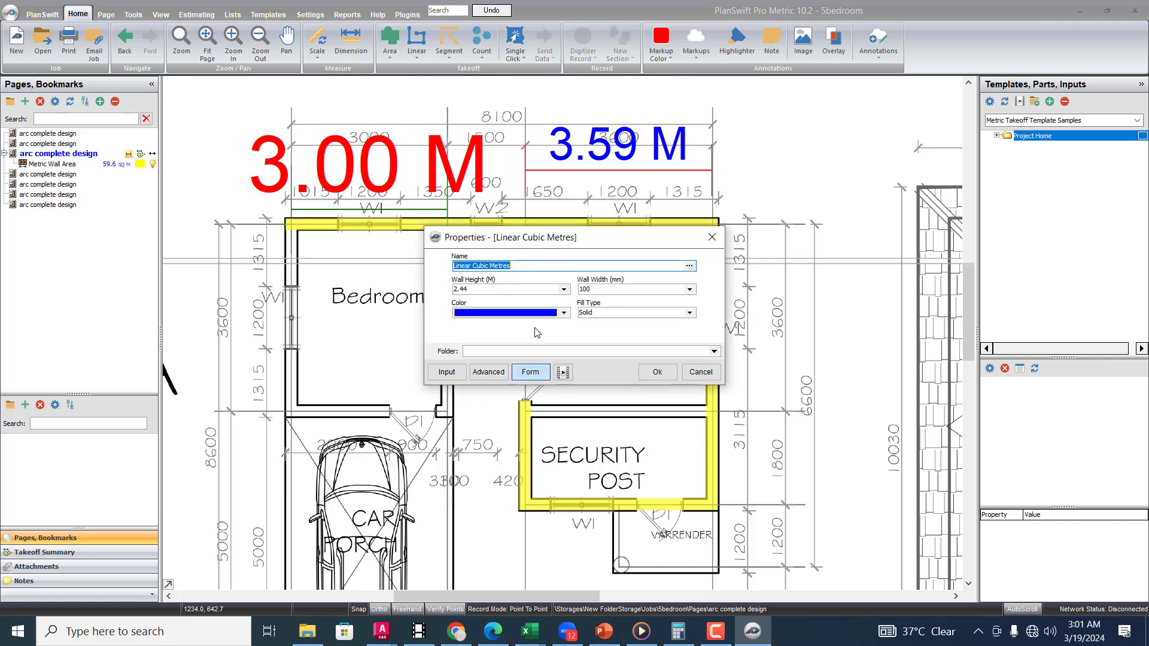
left_click(519, 290)
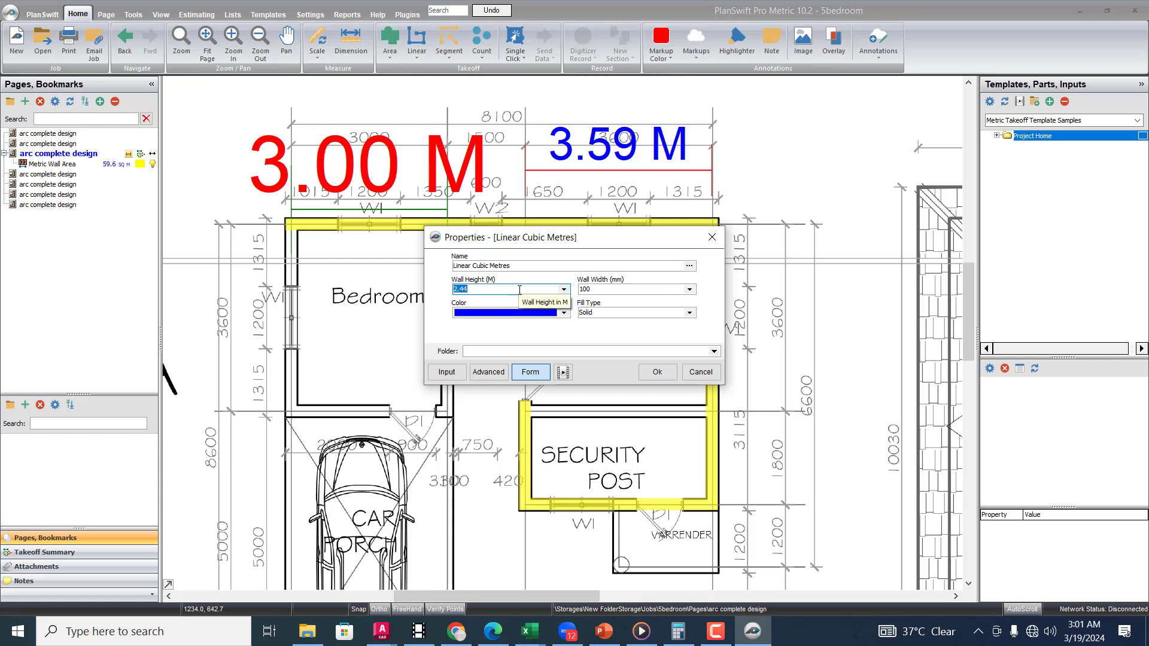
left_click(564, 290)
left_click(506, 300)
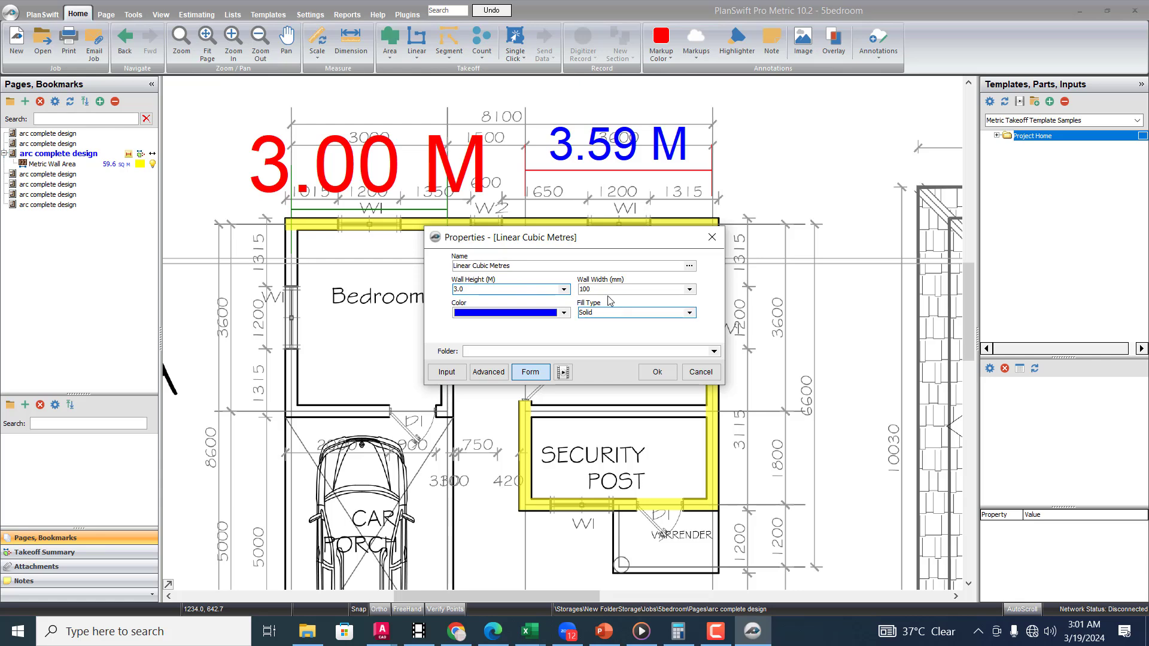
Step: Set the Linear Cubic Metres takeoff's wall width to 230 mm and accept its properties
left_click(655, 292)
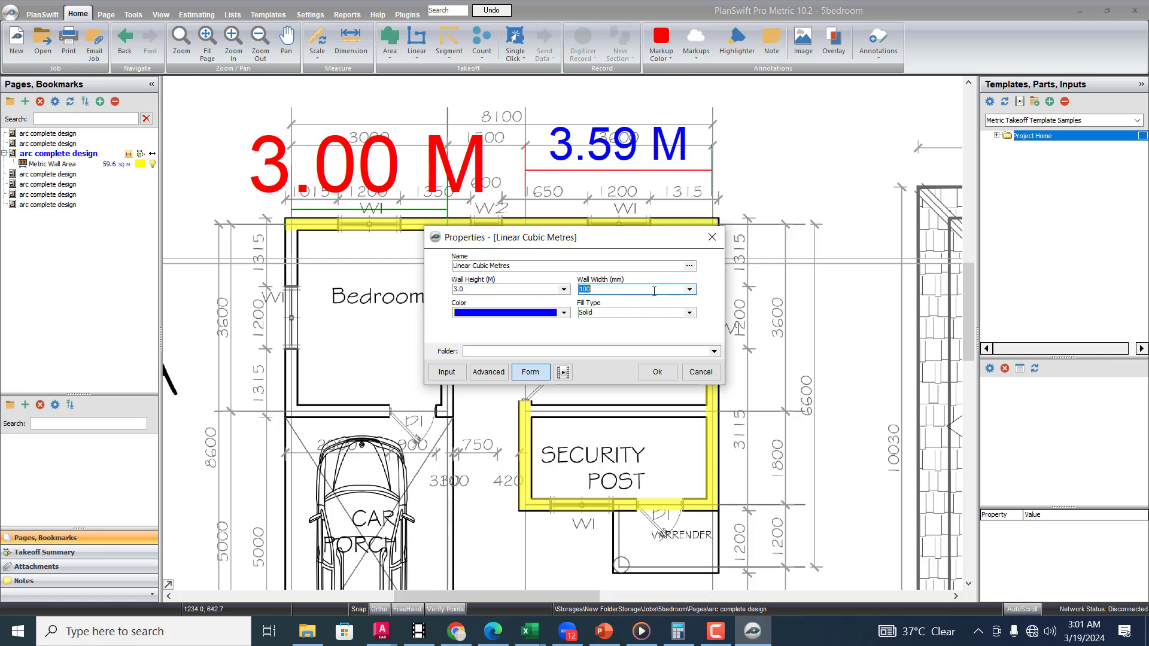
type("230")
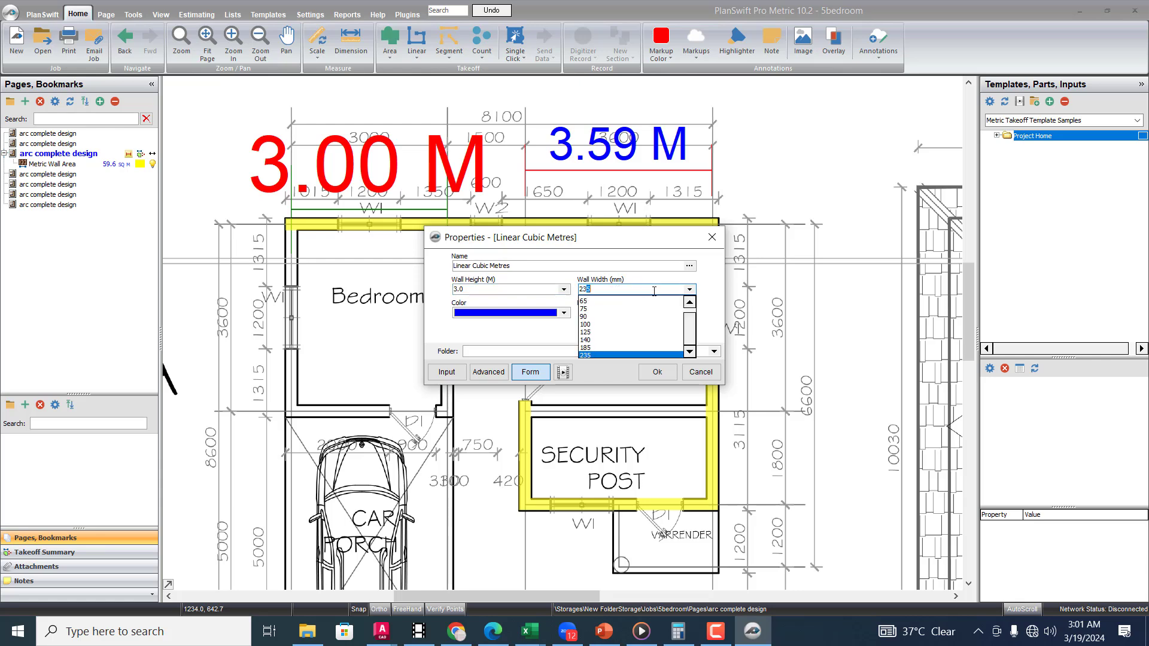
left_click(652, 288)
left_click(614, 312)
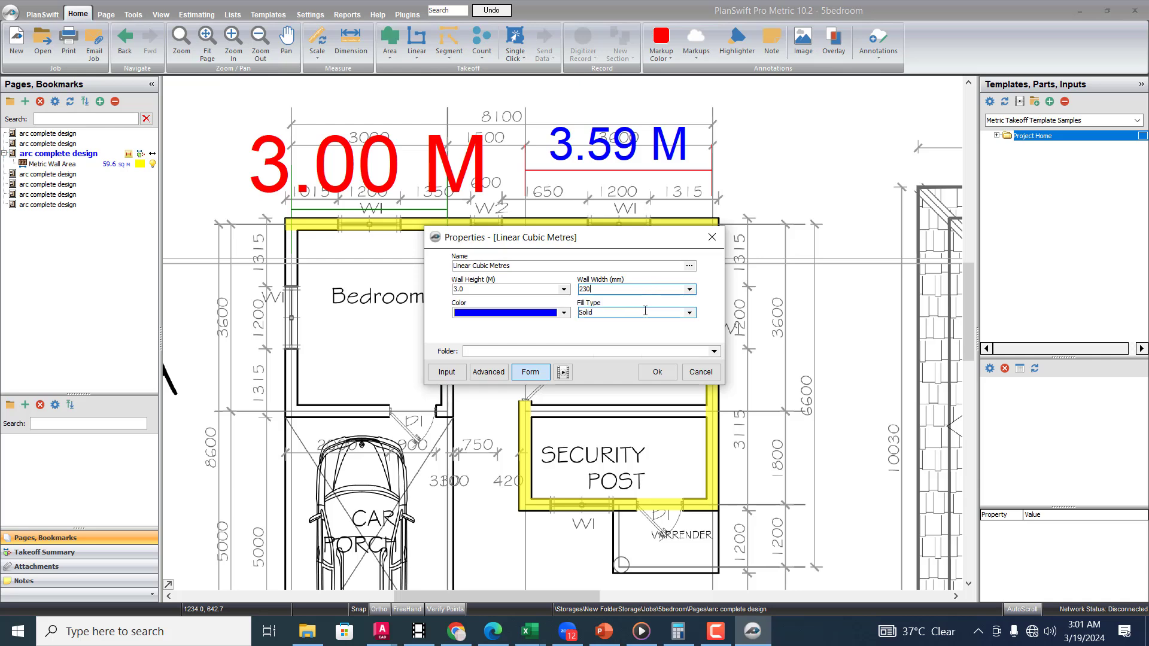
left_click(658, 372)
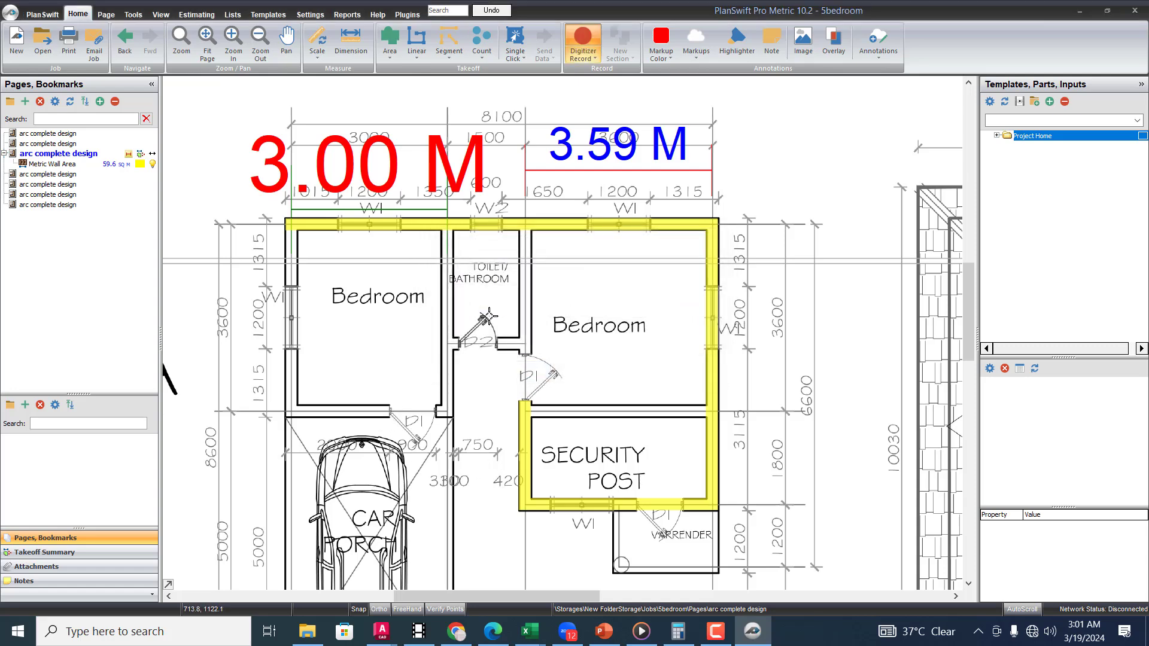
Step: Trace the left bedroom's lower wall from door D1 to the outer left corner, then up to the window W1
scroll(413, 366, "down", 3)
scroll(419, 378, "up", 6)
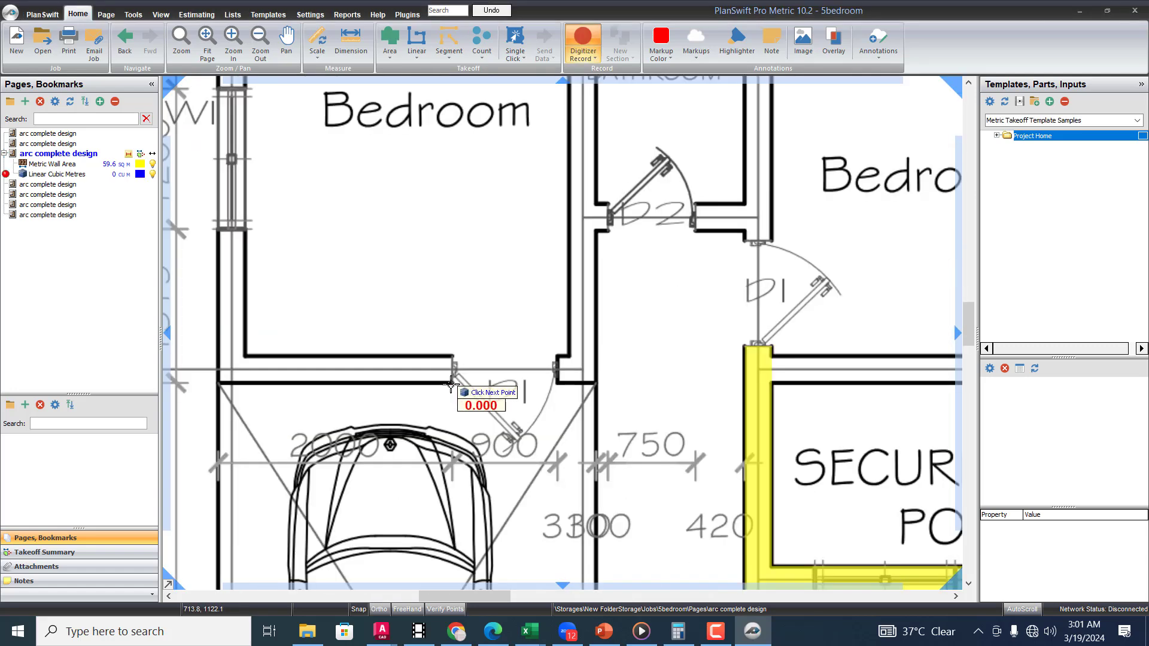
scroll(451, 383, "up", 2)
left_click(452, 383)
scroll(509, 367, "down", 2)
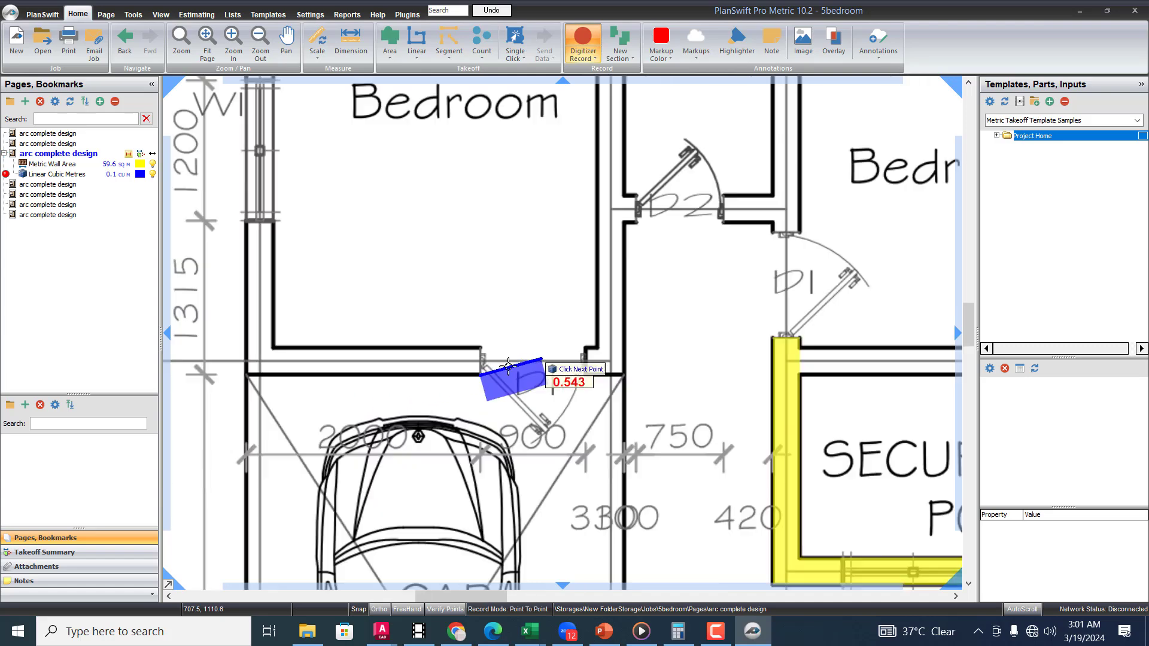
scroll(359, 364, "down", 3)
scroll(470, 367, "up", 6)
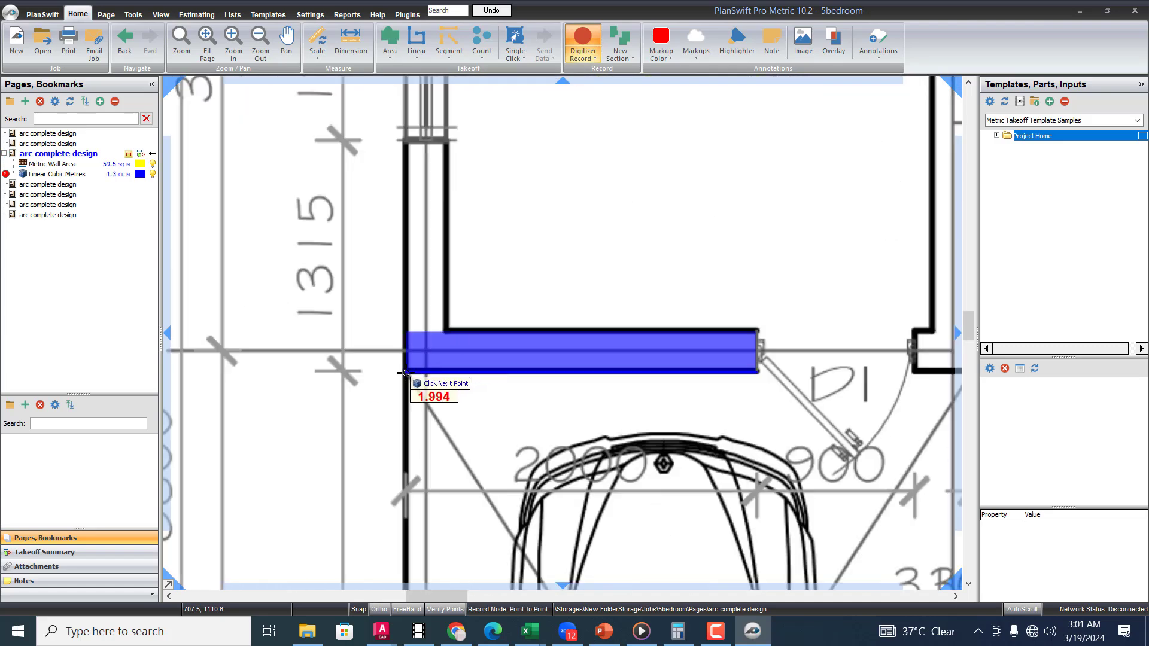
left_click(406, 372)
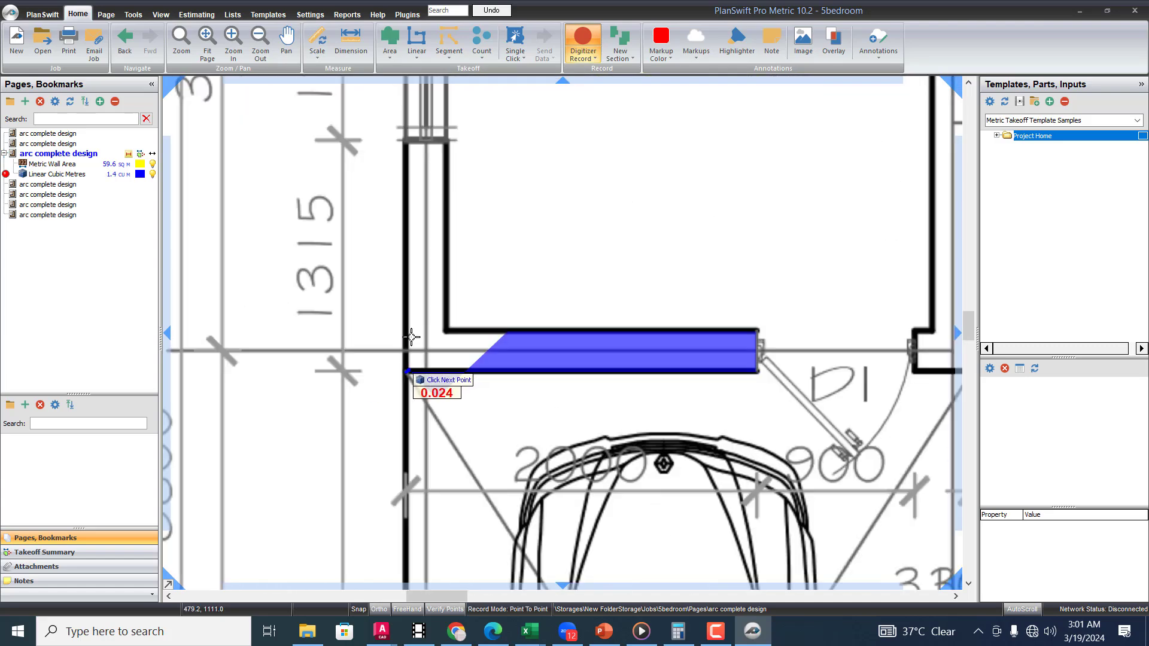
double_click(416, 152)
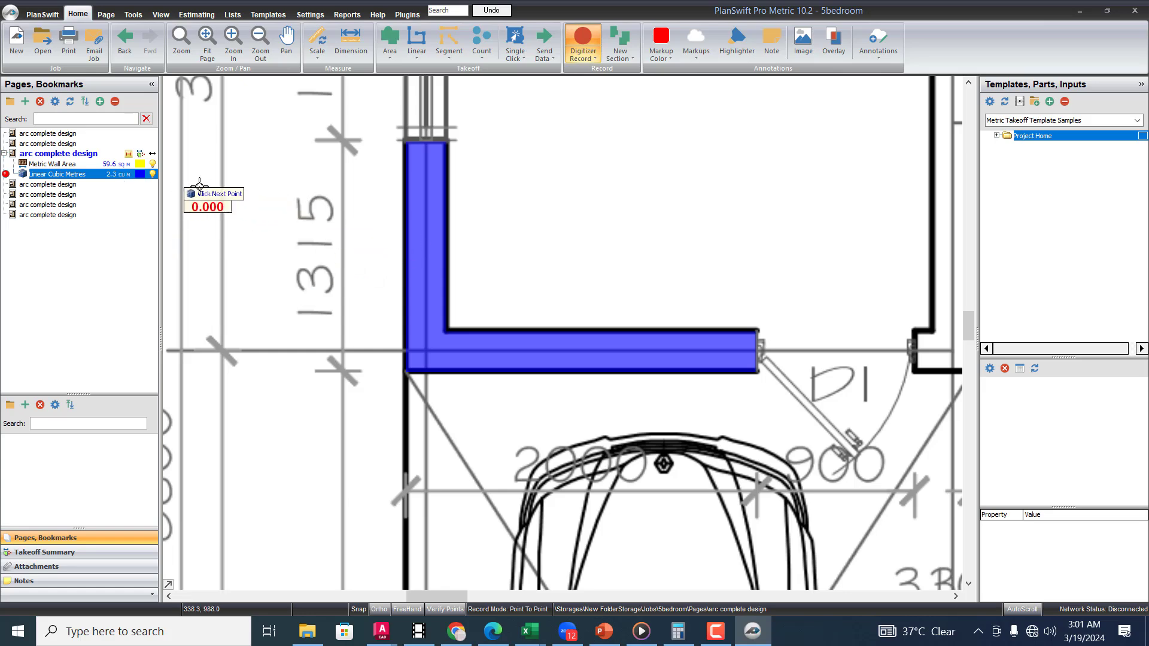
Step: Start a Linear Volume in Cubic Metres takeoff and set its width to .23
scroll(341, 304, "down", 5)
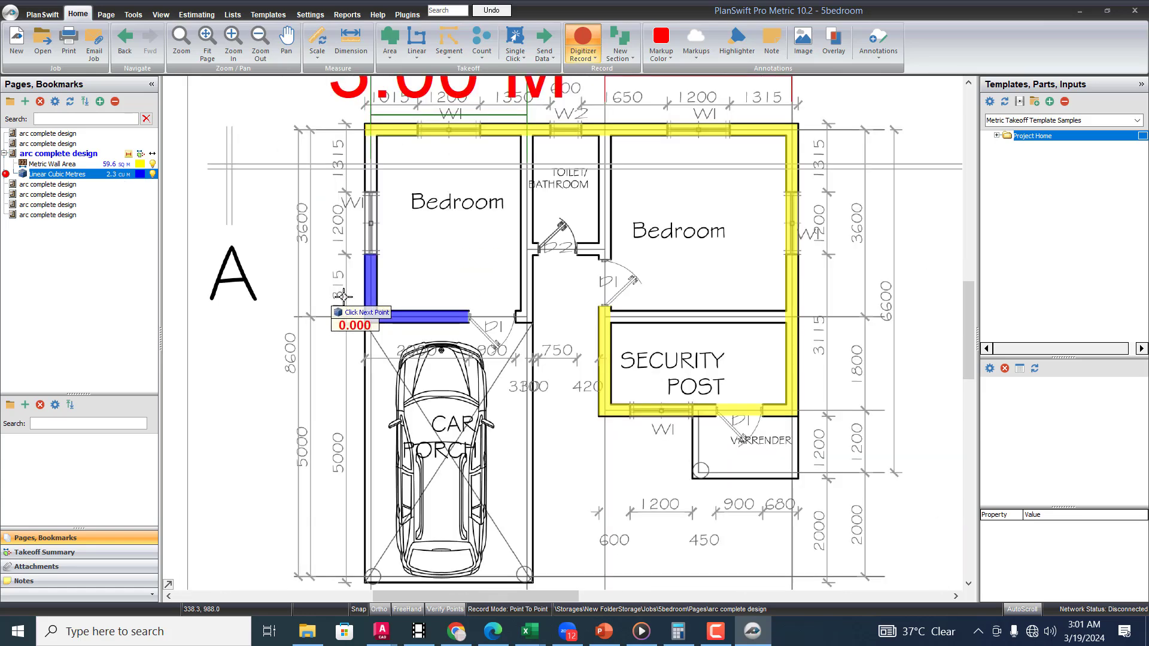
left_click(417, 55)
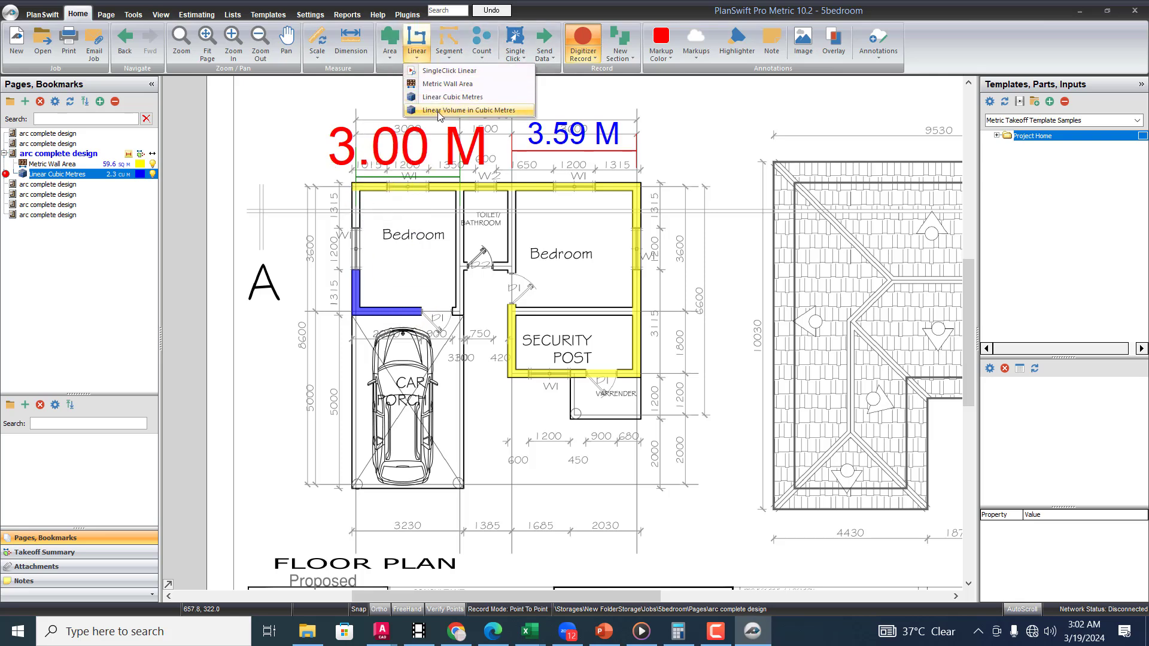
left_click(476, 112)
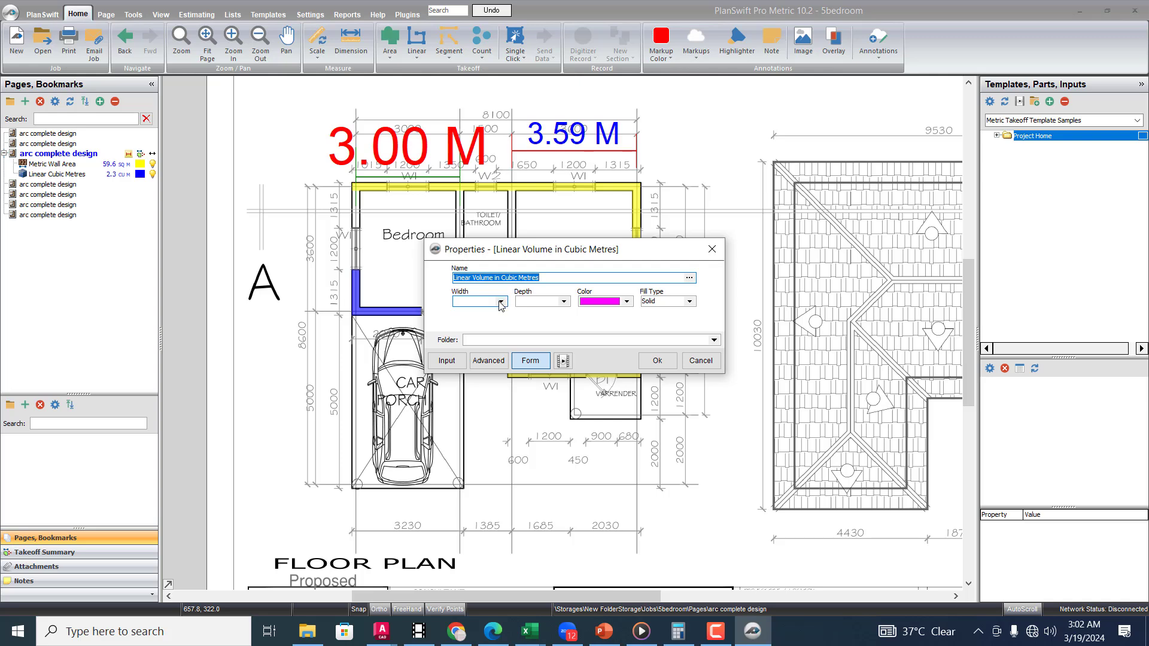
left_click(501, 301)
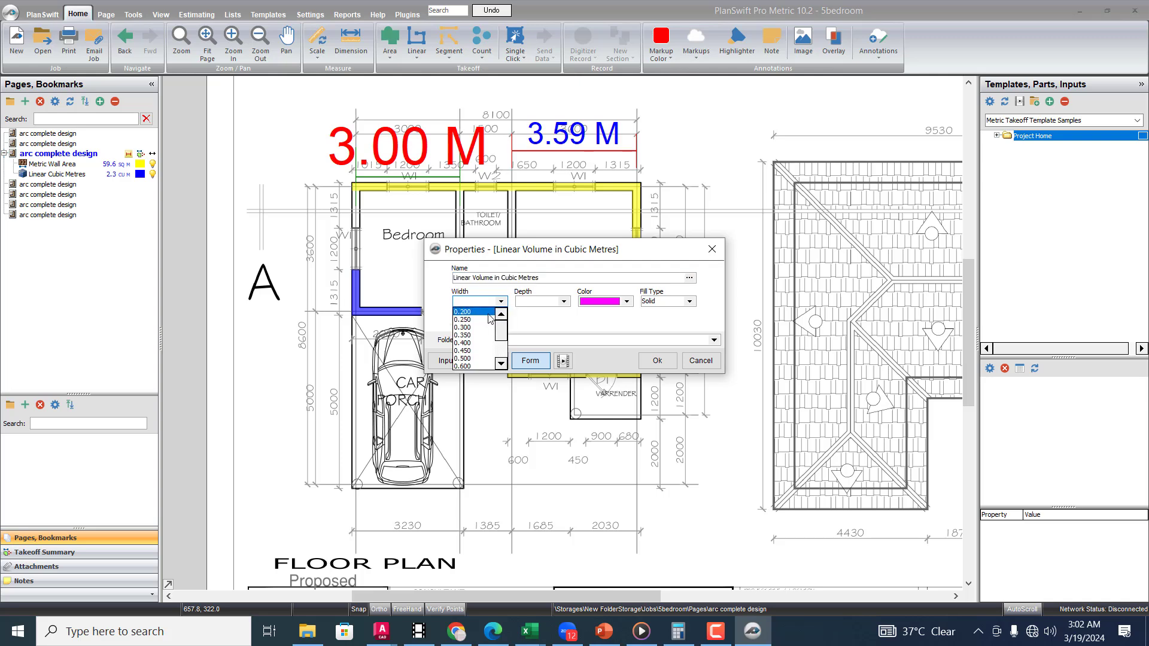
left_click(486, 315)
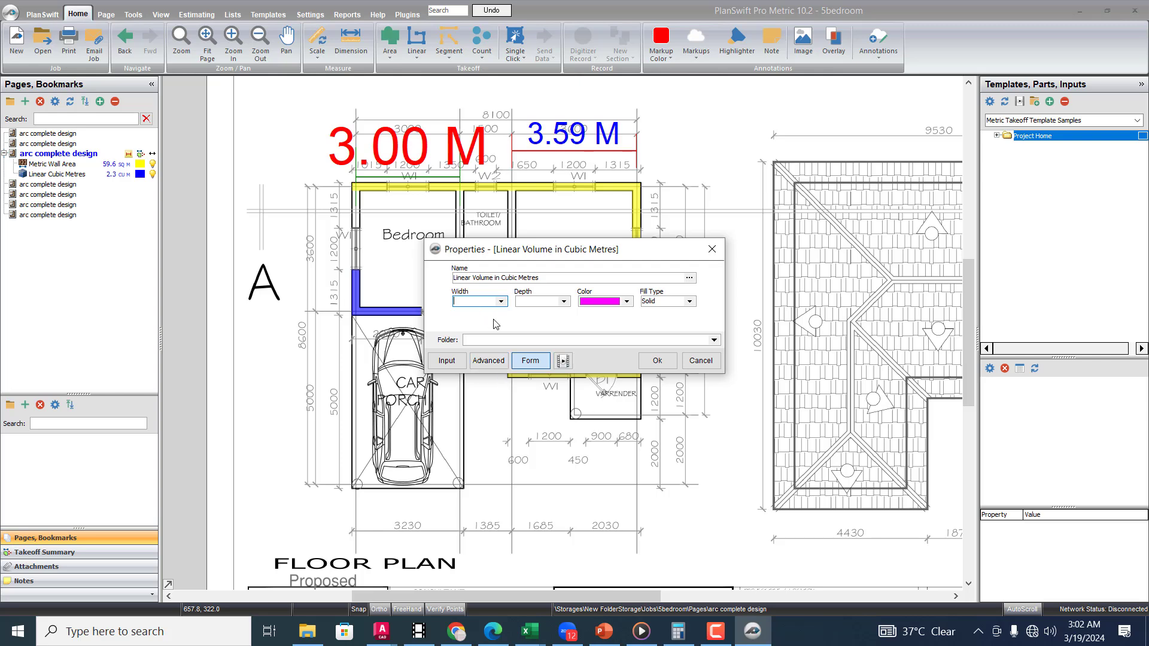
type(".")
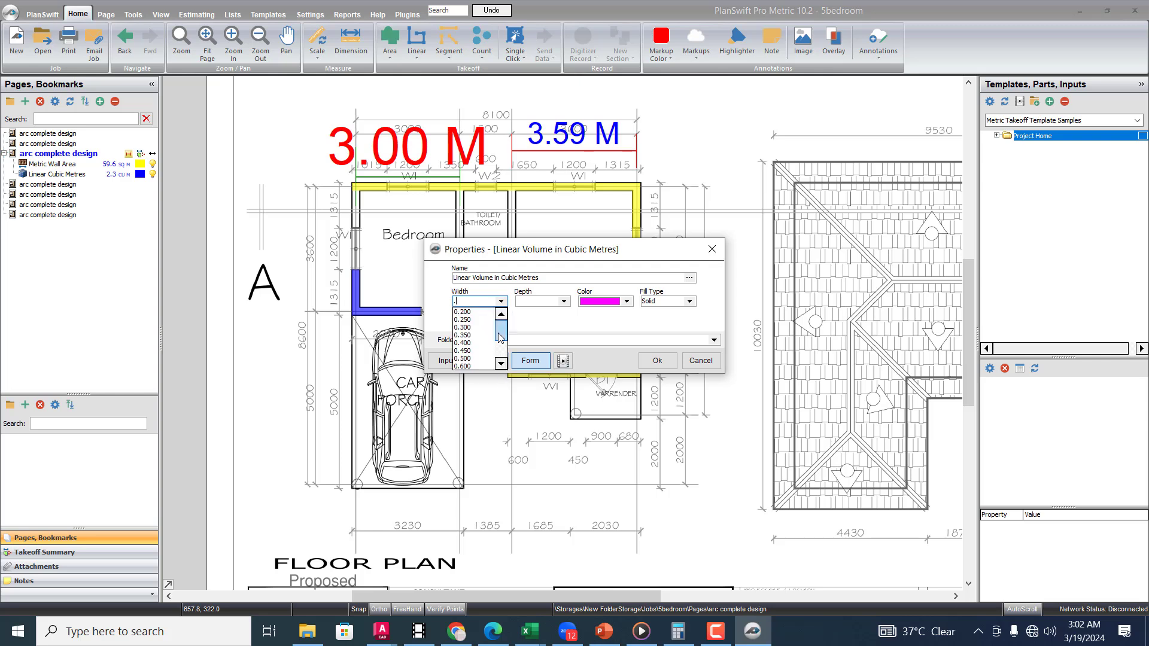
type("23")
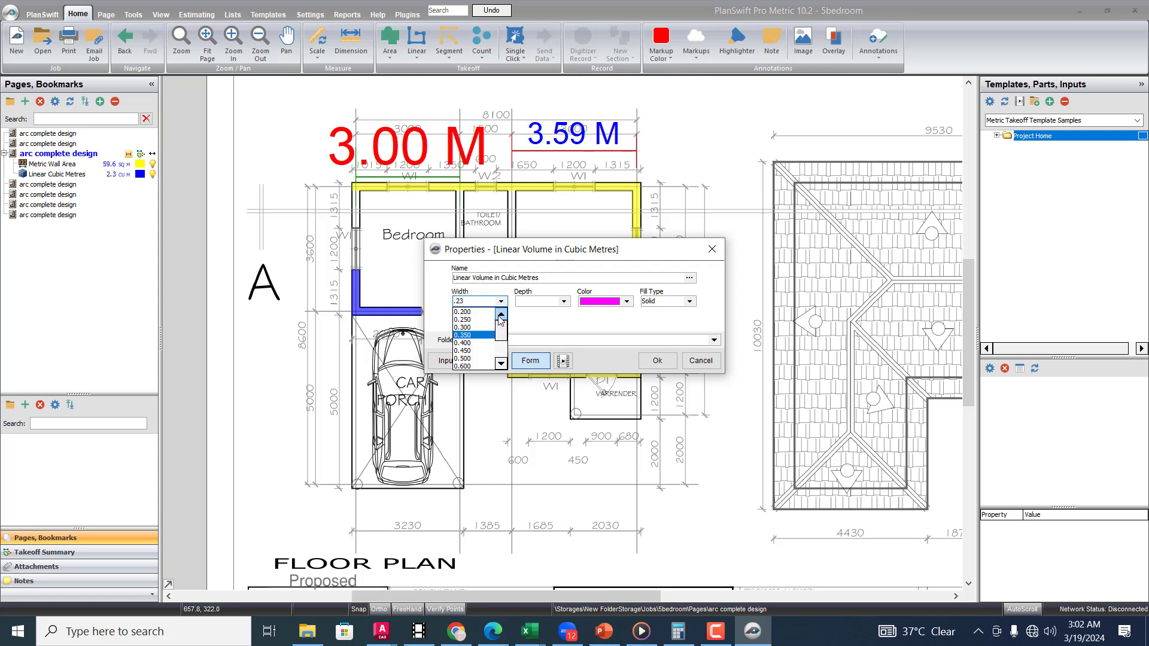
left_click(500, 318)
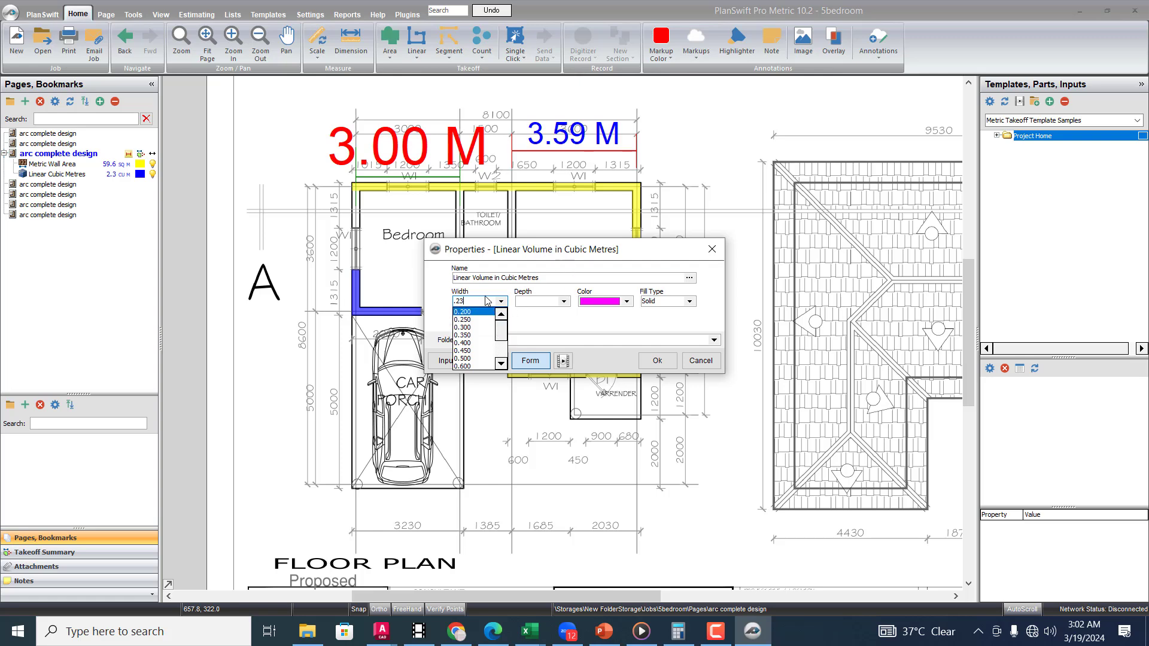
left_click(485, 302)
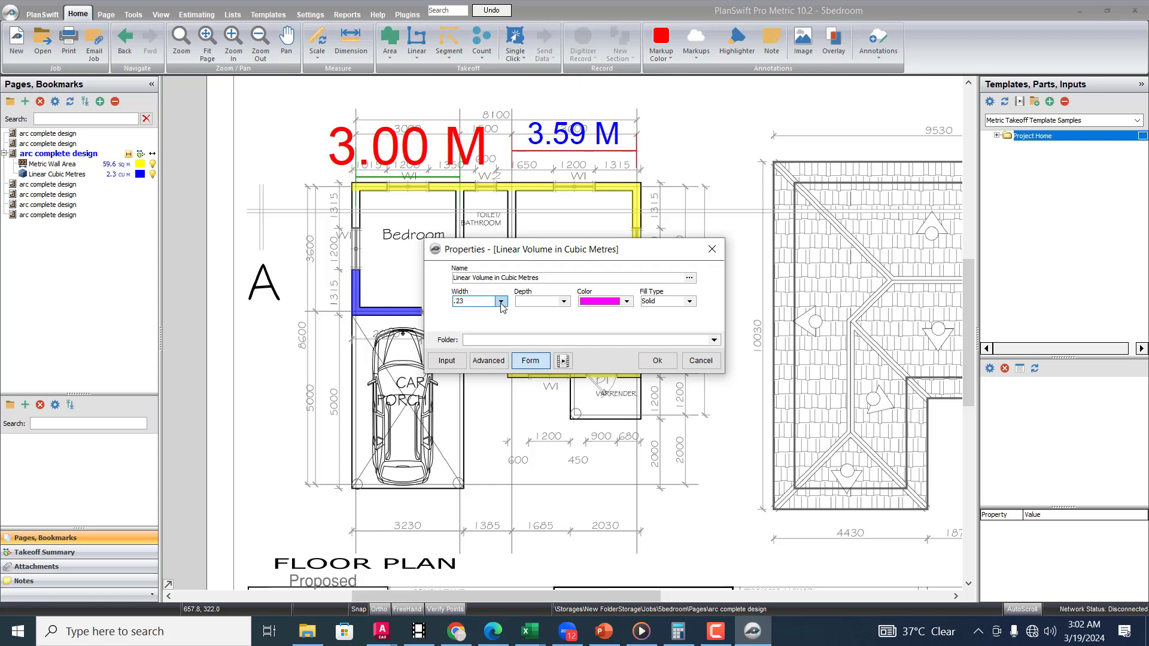
left_click(501, 303)
left_click(502, 304)
Step: Set the Linear Volume in Cubic Metres takeoff's depth to 0.300 and accept its properties
left_click(563, 303)
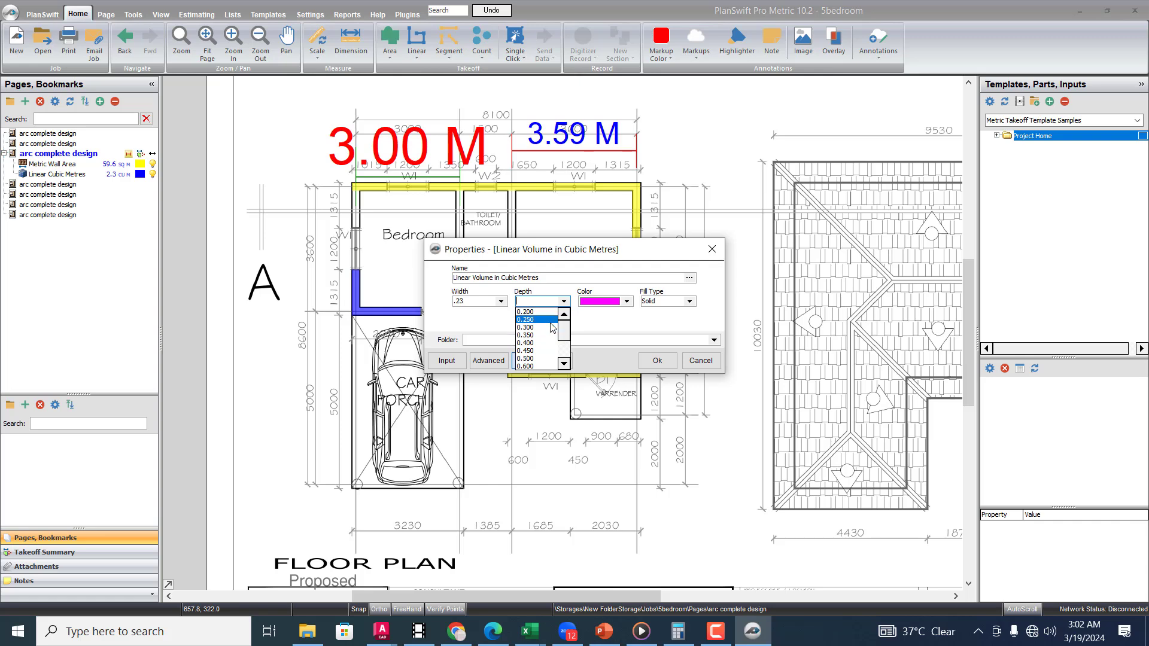
left_click(550, 328)
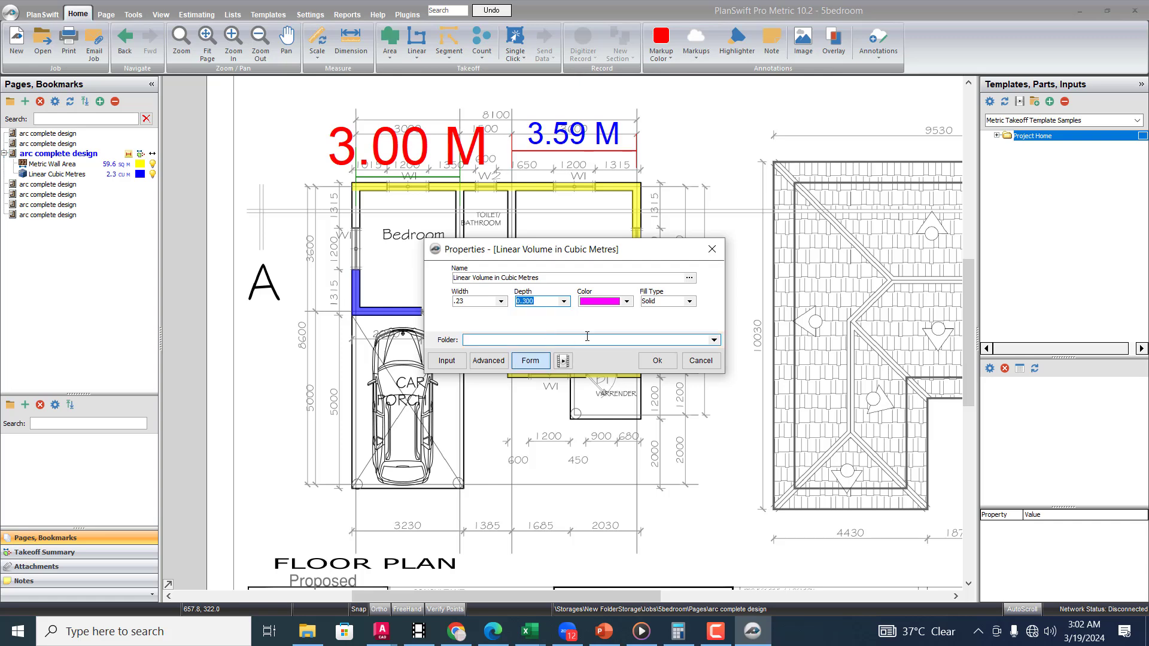
left_click(657, 361)
Step: Try to trace the linear volume from the end of the blue wall across the left bedroom's door opening
scroll(441, 313, "up", 4)
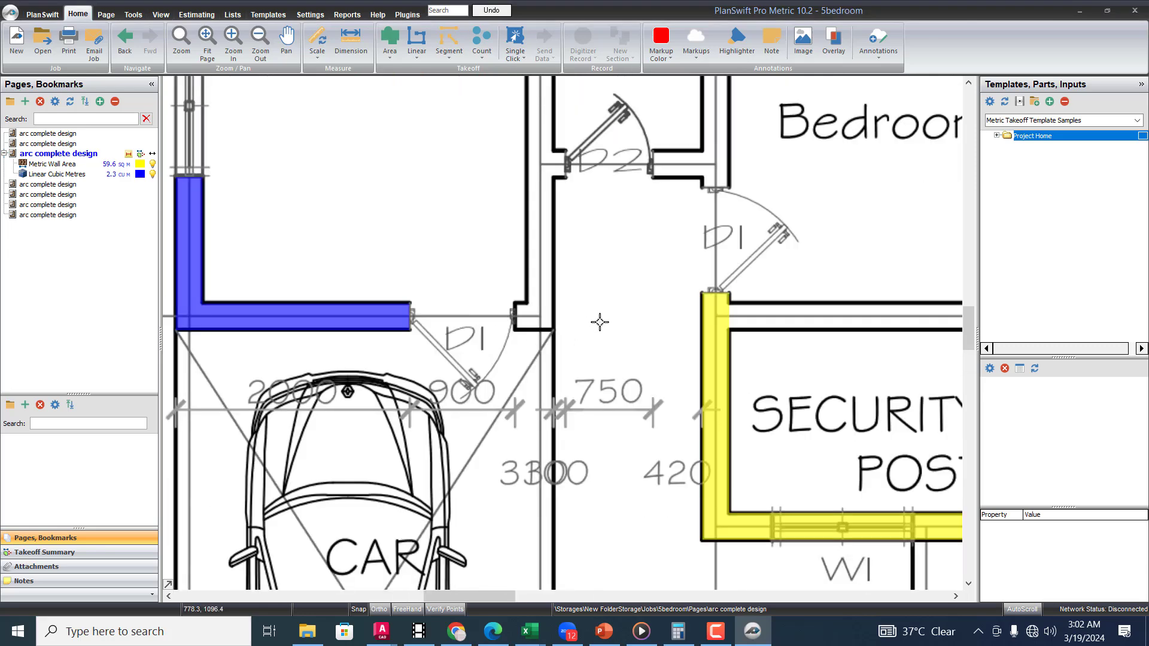
scroll(600, 322, "down", 4)
scroll(443, 315, "up", 5)
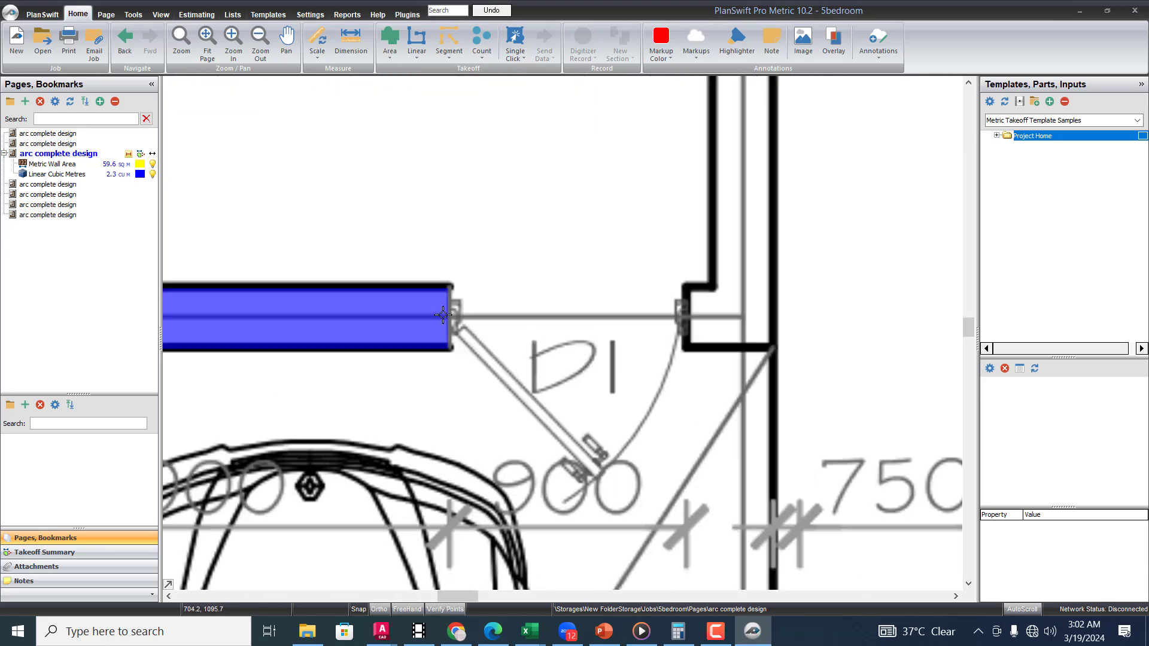
left_click(444, 315)
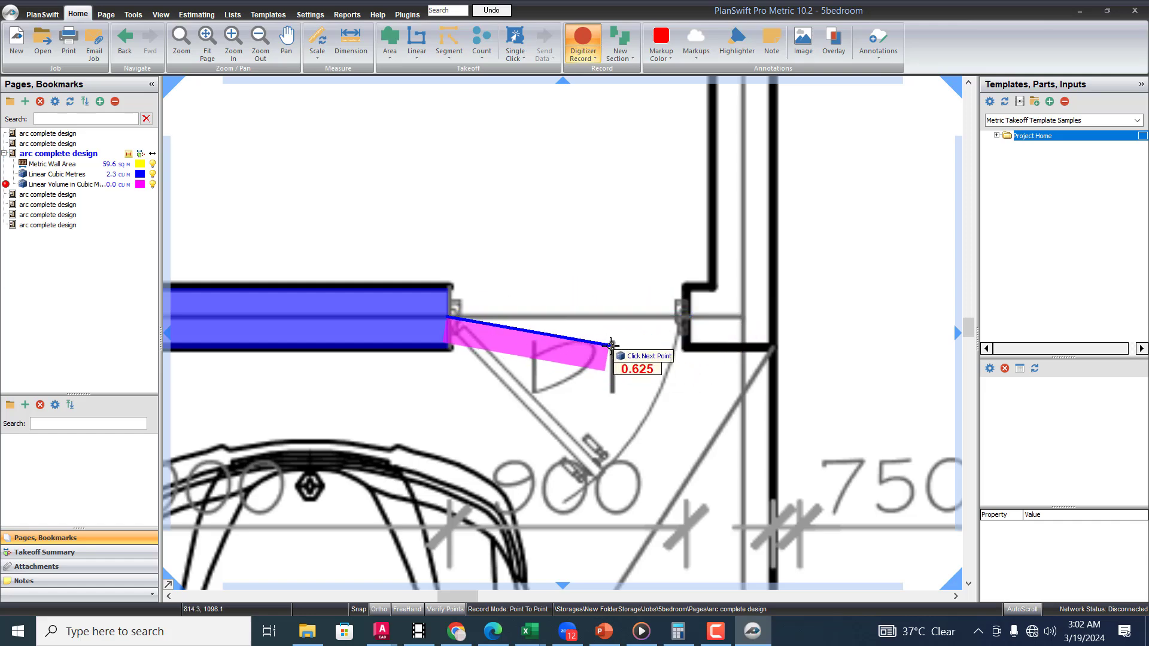
scroll(478, 327, "down", 3)
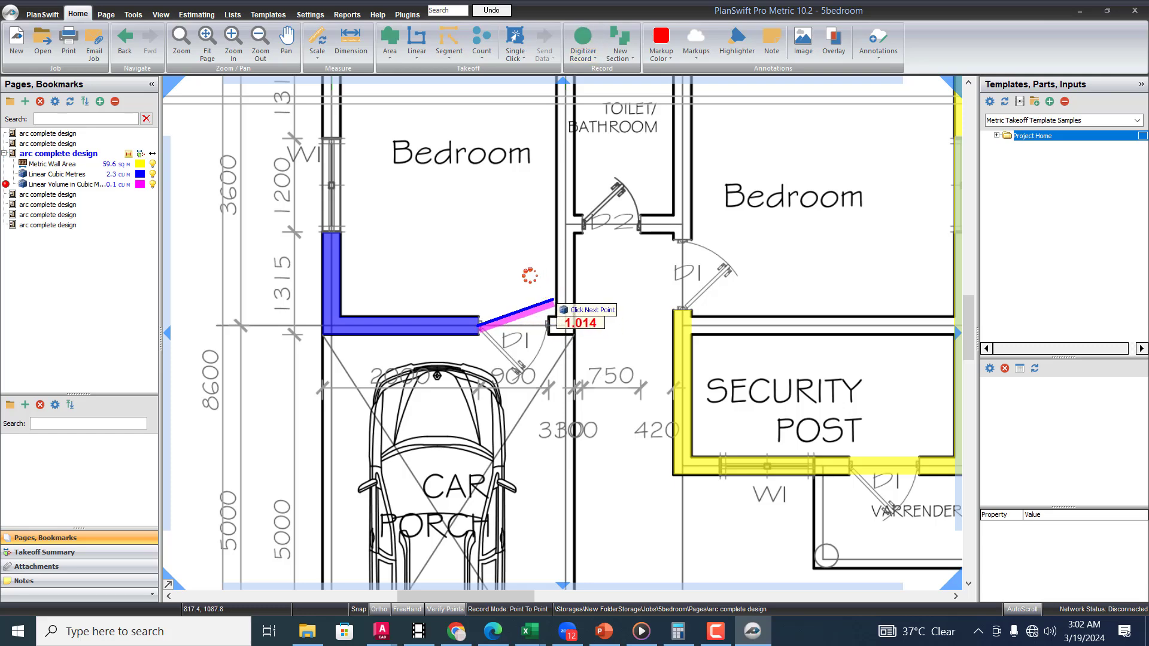
key("Escape")
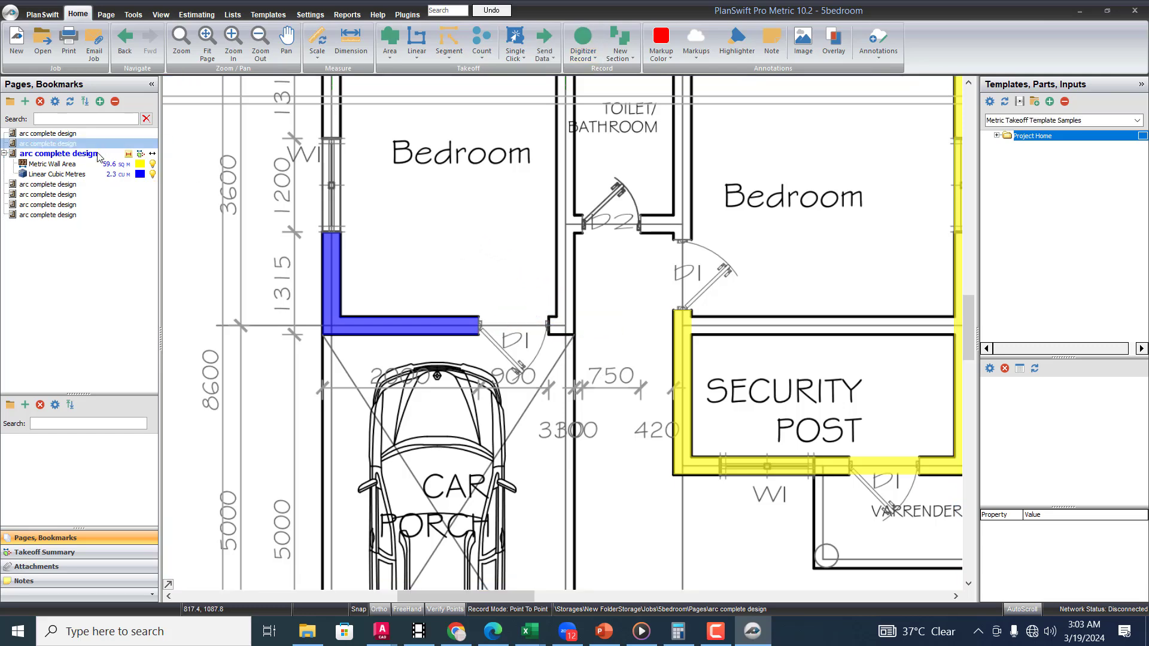
left_click(101, 175)
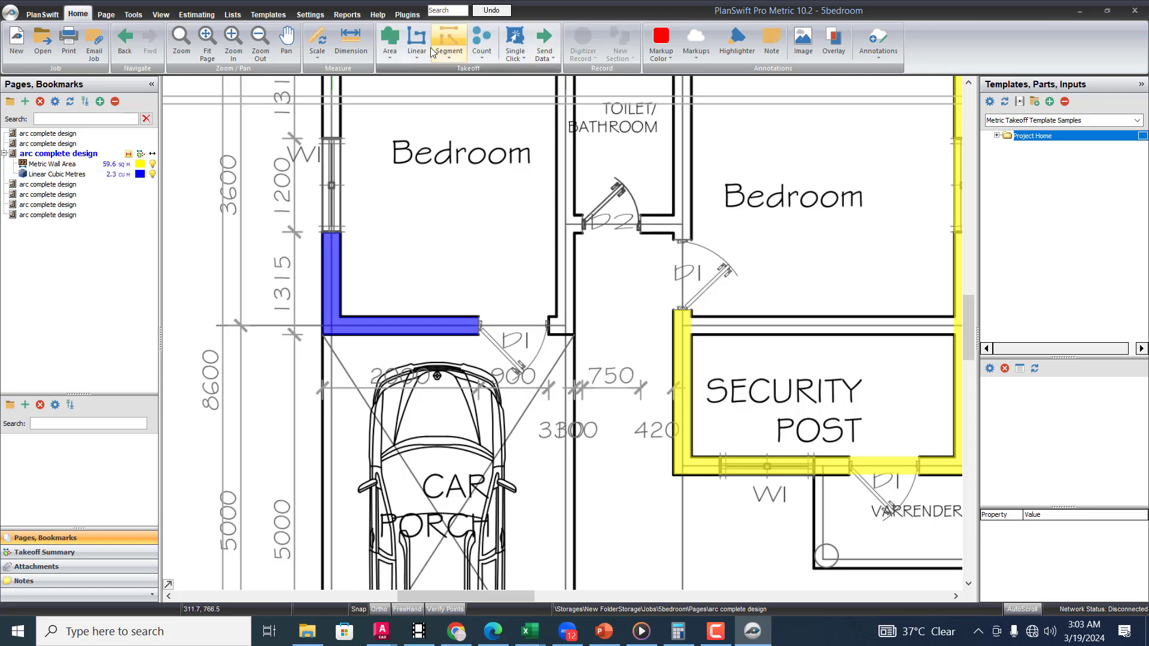
Step: Start a Linear Volume in Cubic Metres takeoff and set its width to .230
left_click(416, 54)
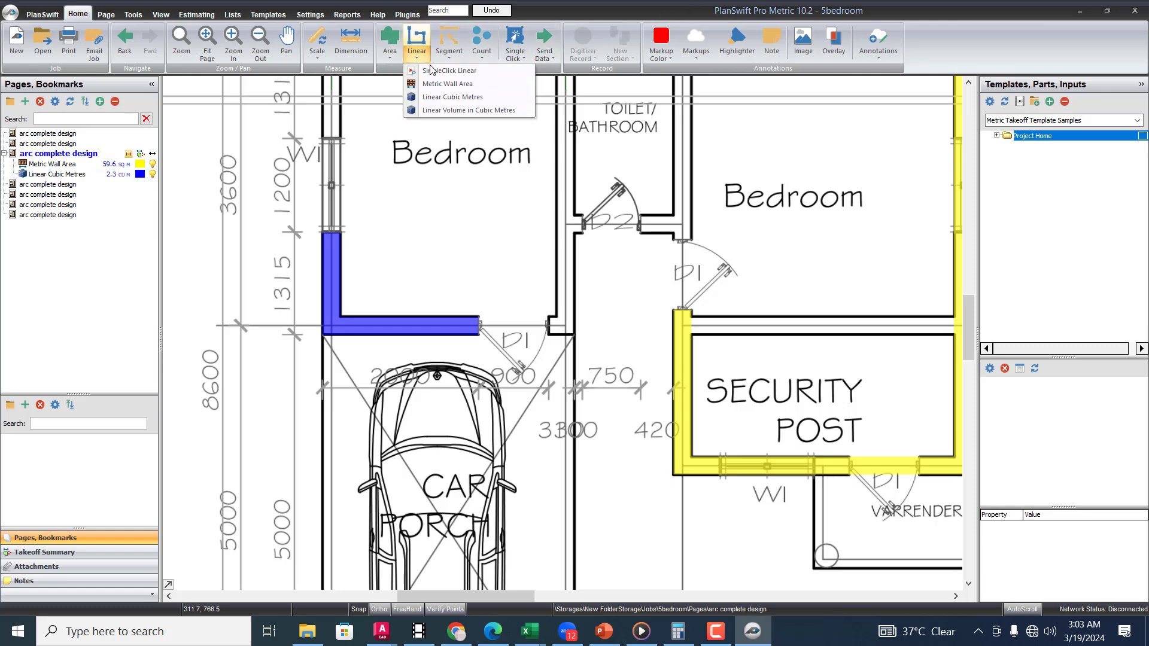
left_click(452, 109)
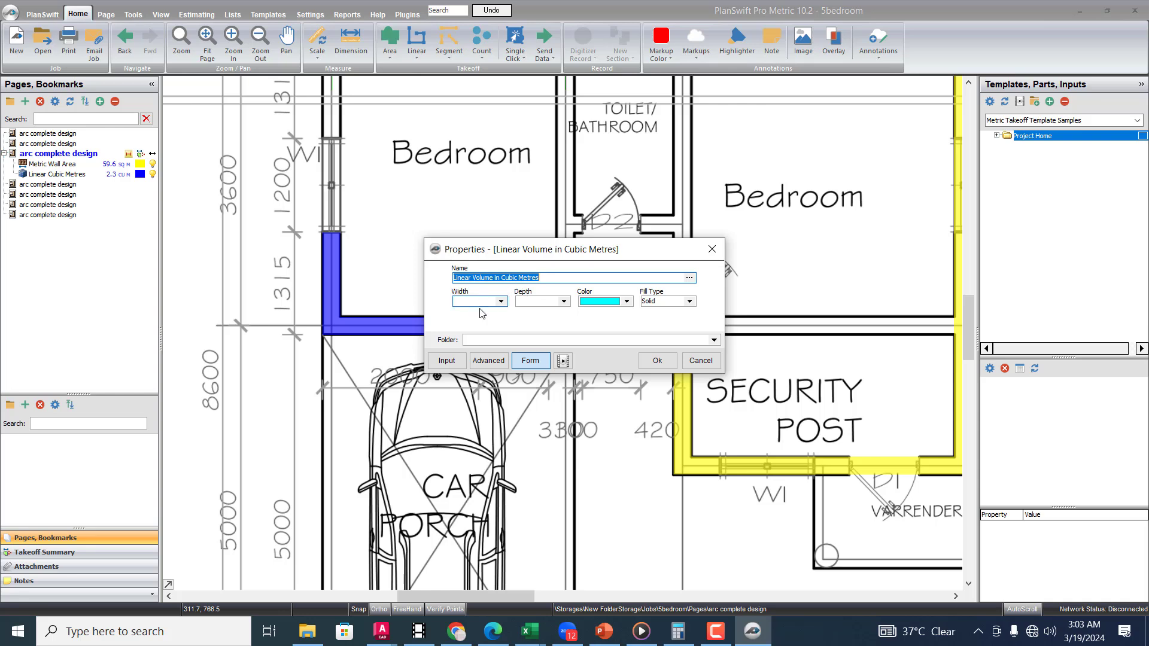
left_click(501, 304)
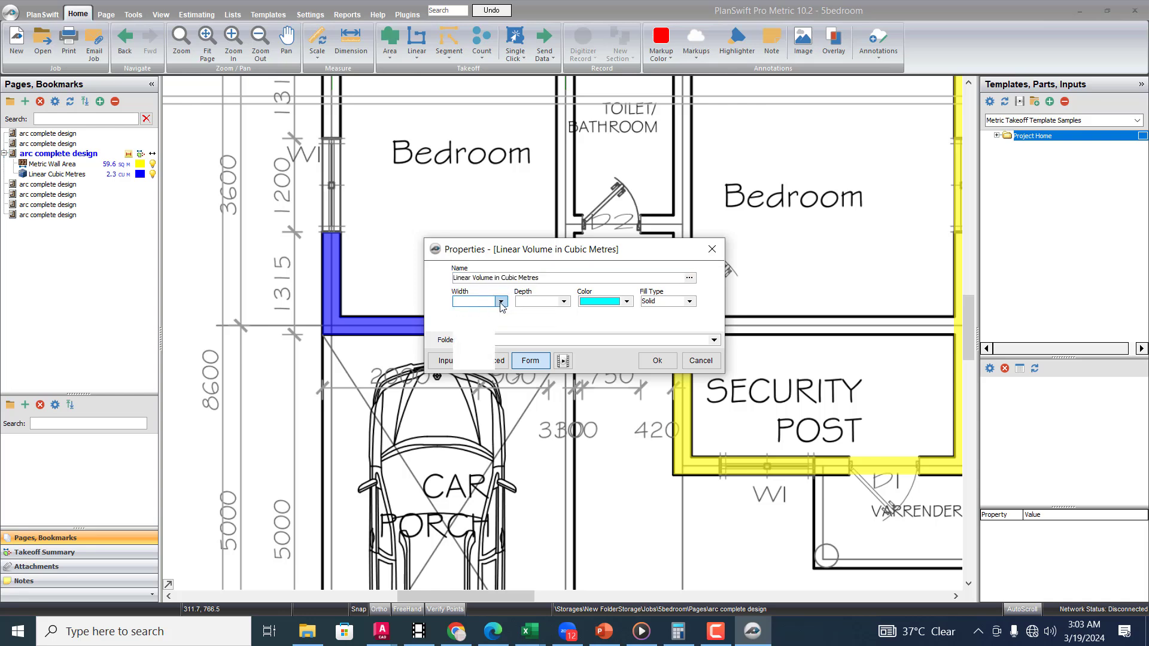
left_click(483, 302)
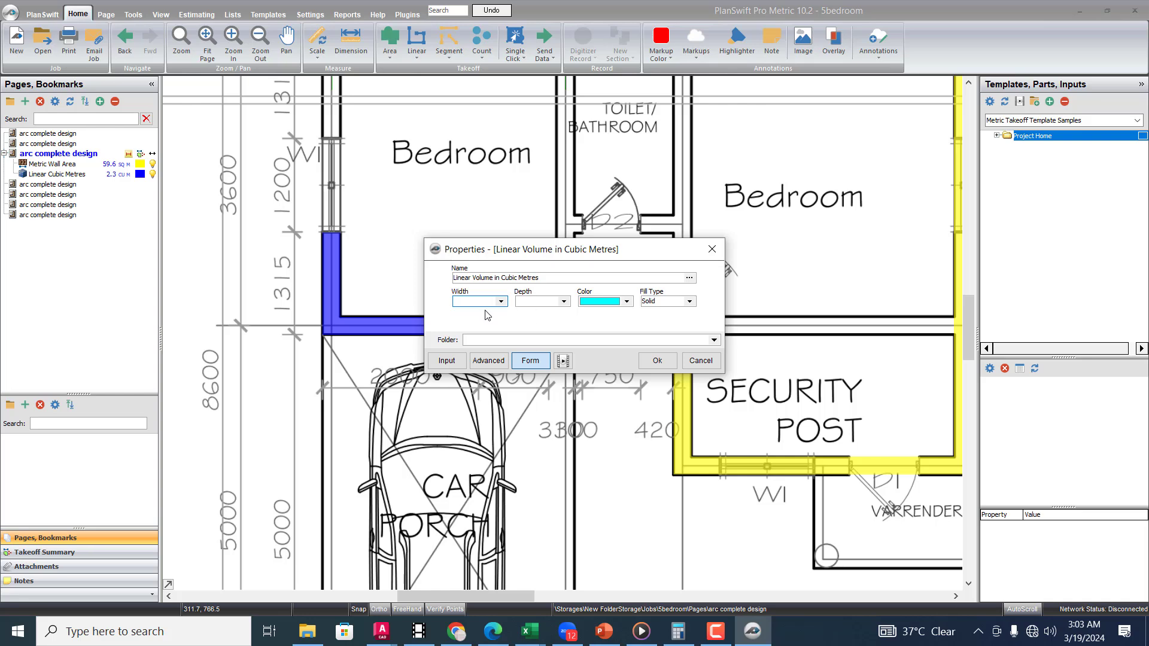
type(".")
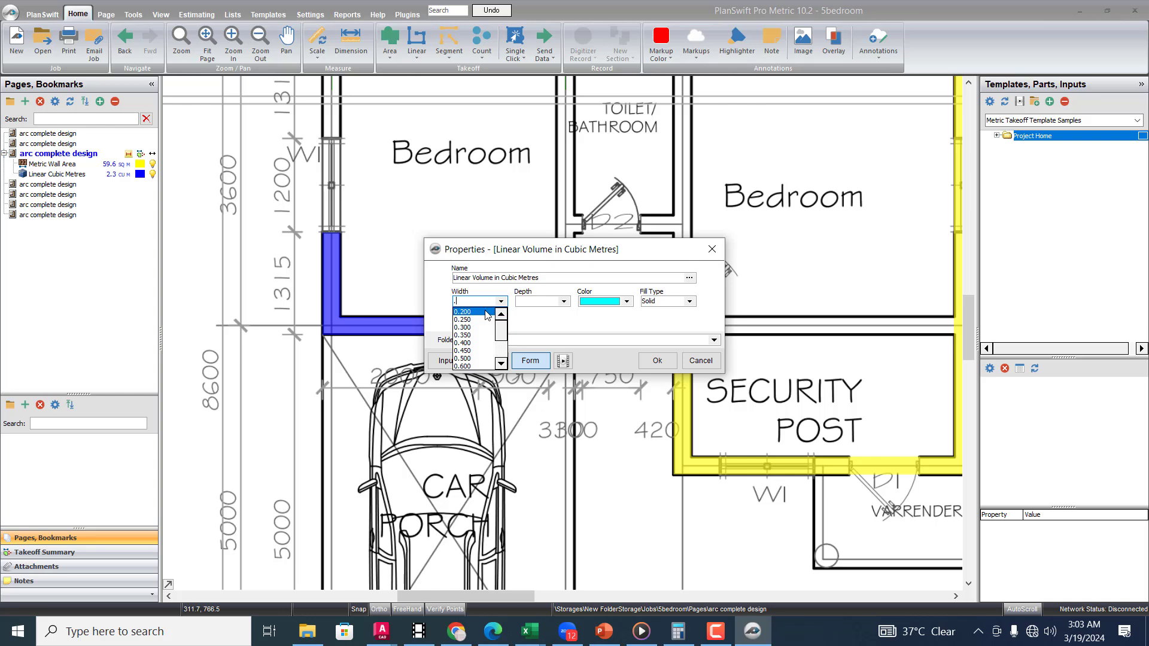
left_click(493, 293)
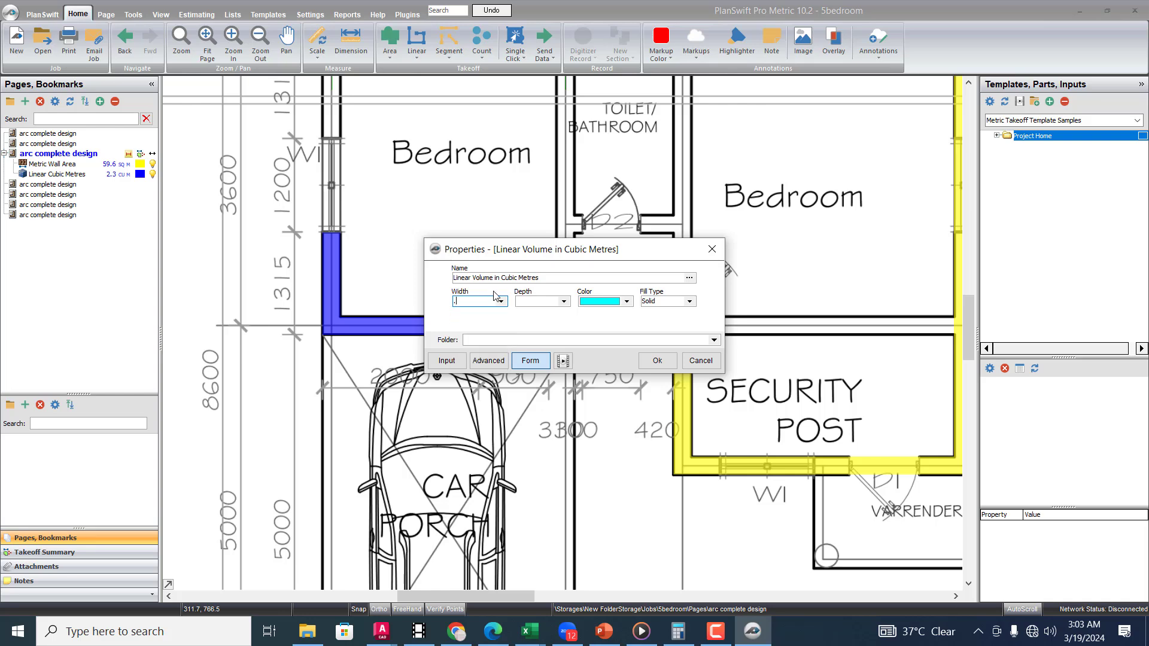
key("BackSpace")
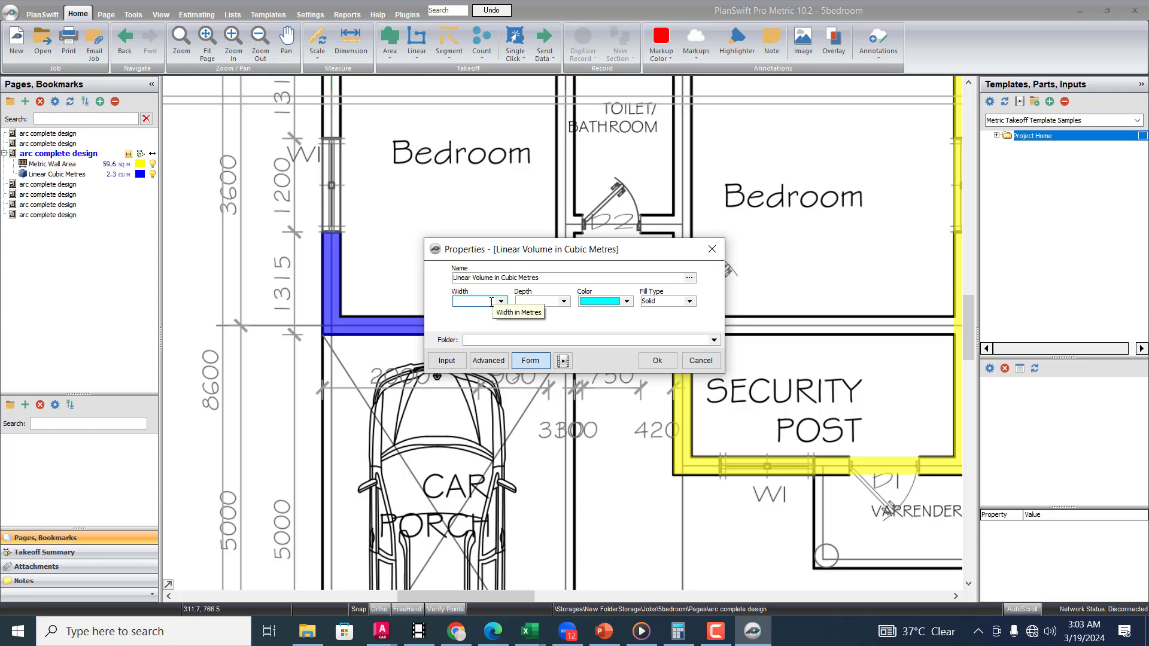
type(".")
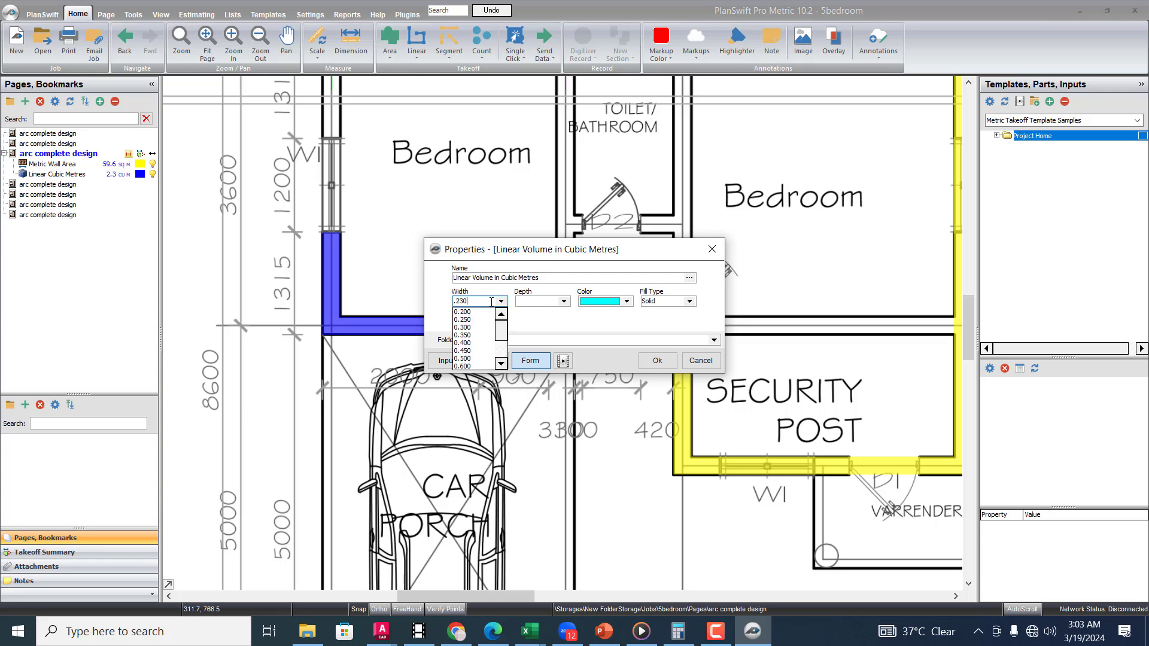
type("230")
Step: Set the linear volume takeoff's depth to 0.300 and accept the properties
left_click(566, 303)
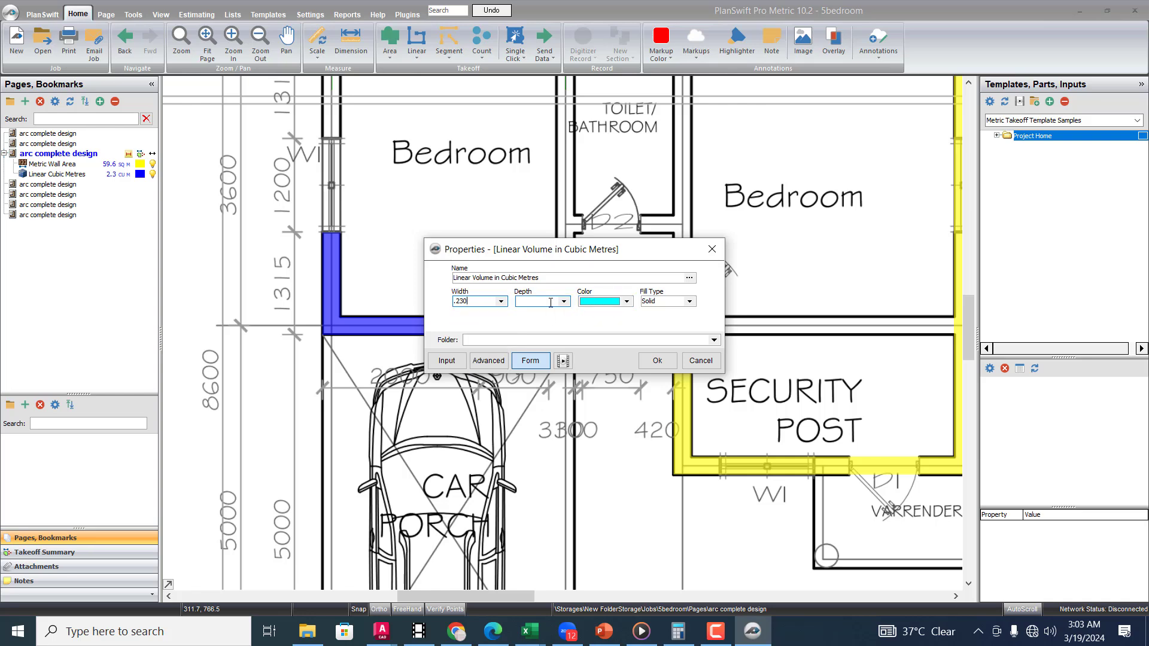
left_click(566, 303)
left_click(565, 302)
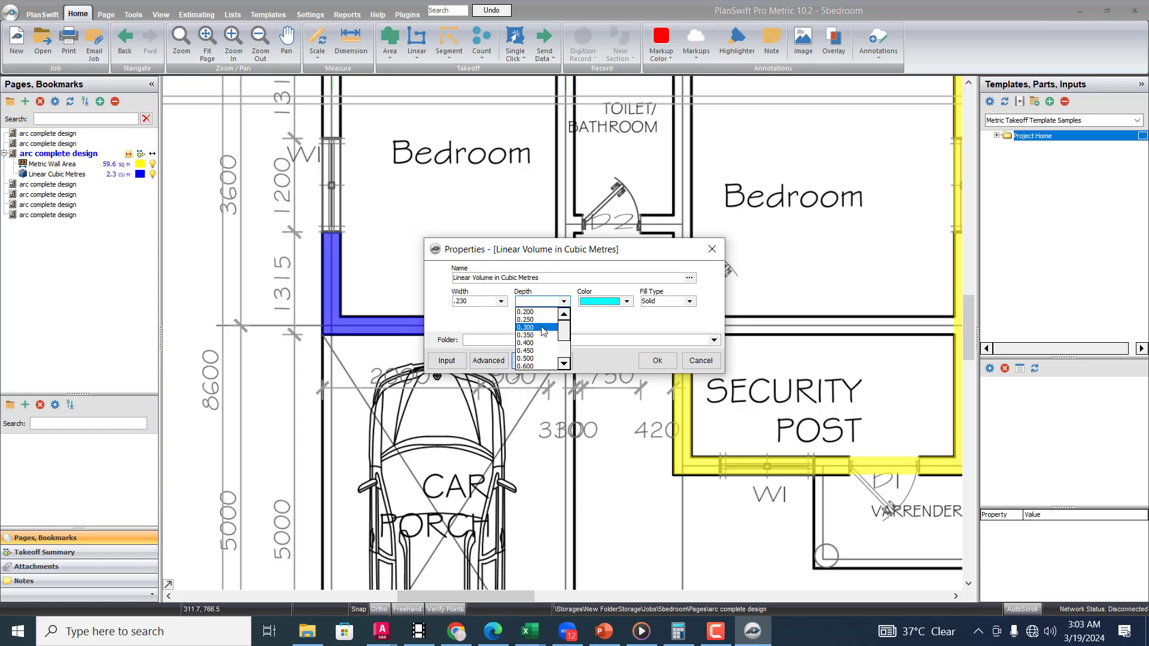
left_click(542, 327)
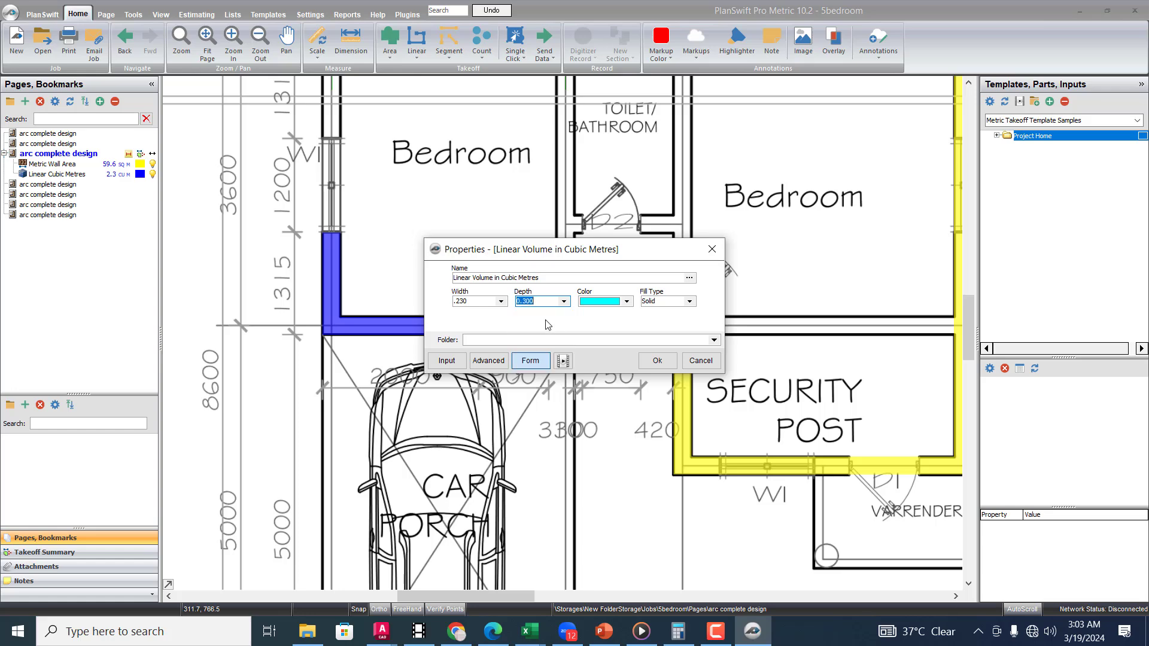
left_click(656, 362)
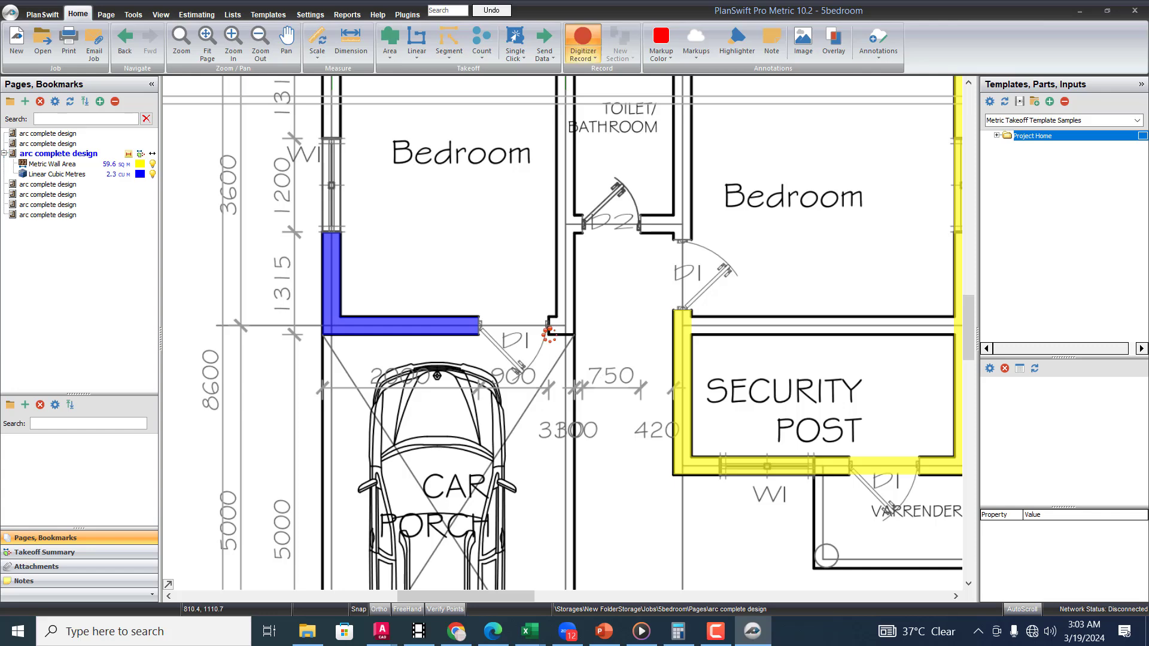
Step: Trace the linear volume across the left bedroom's D1 door opening, from its right jamb to the end of the blue wall
left_click(548, 330)
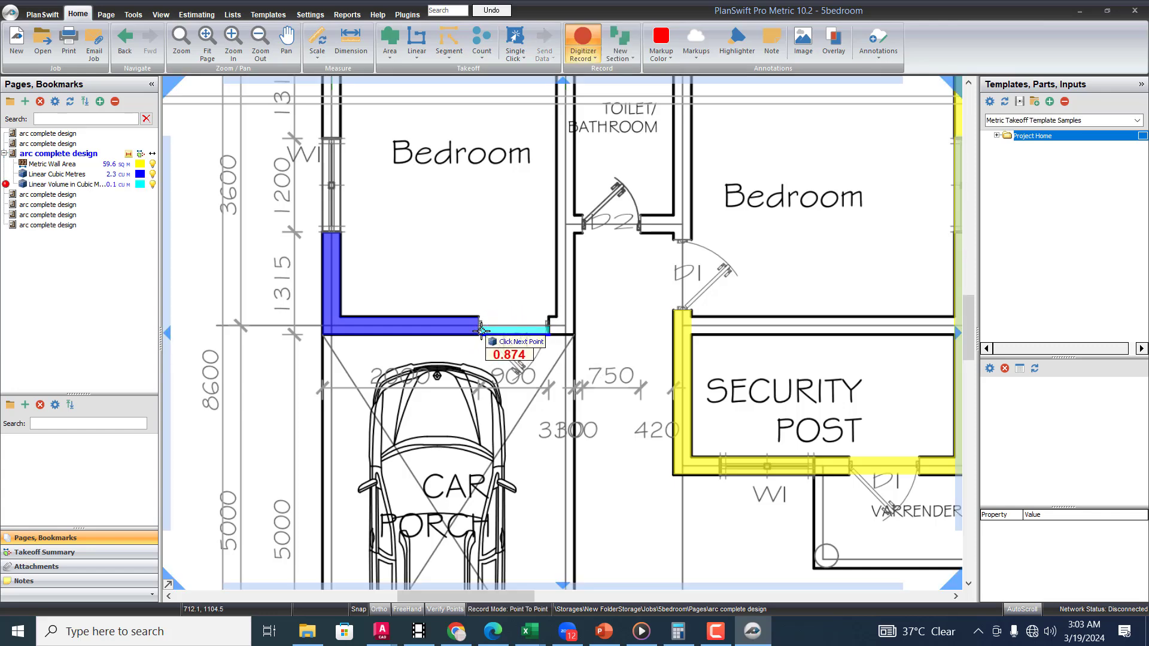
left_click(481, 330)
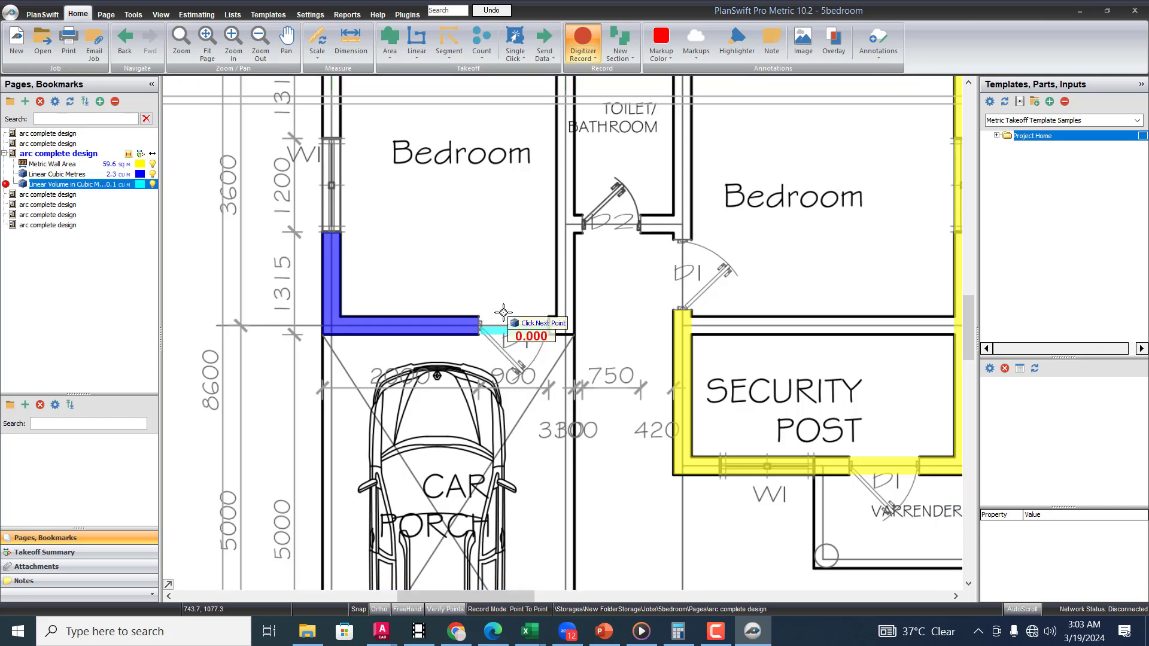
left_click(122, 195)
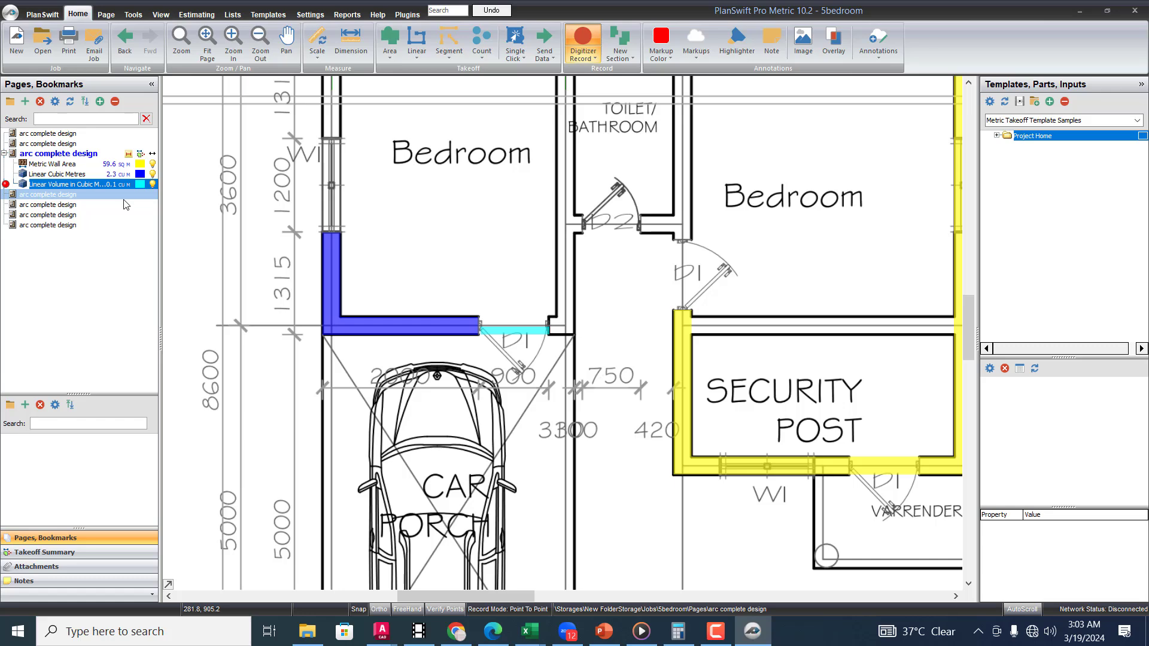
left_click(716, 641)
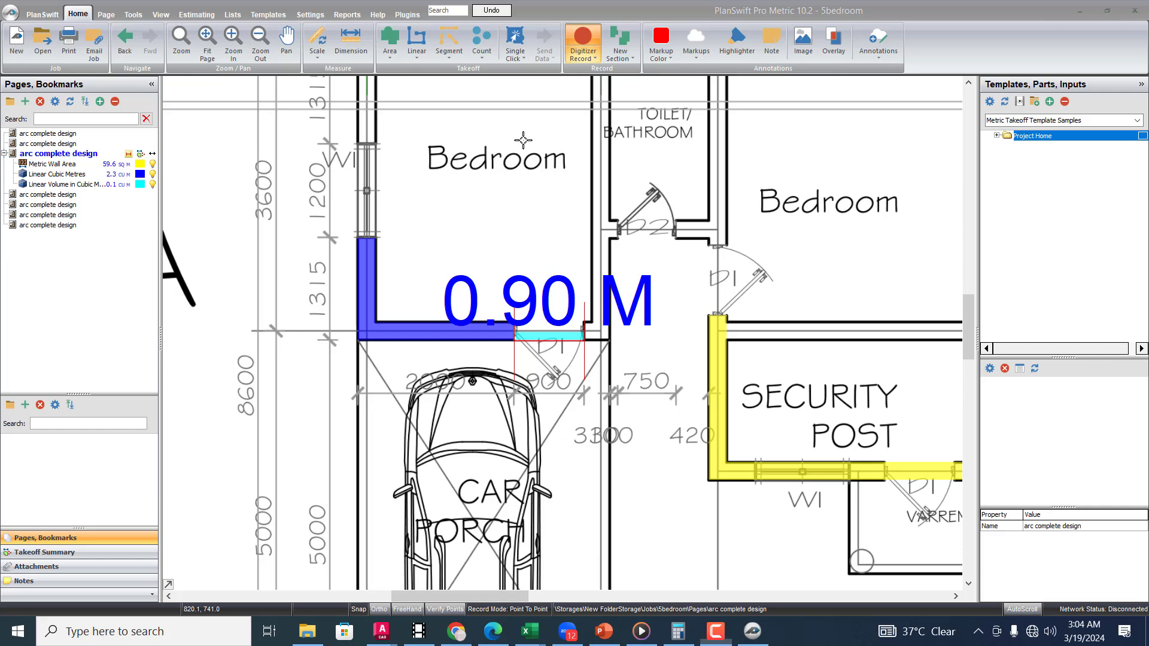
left_click(114, 196)
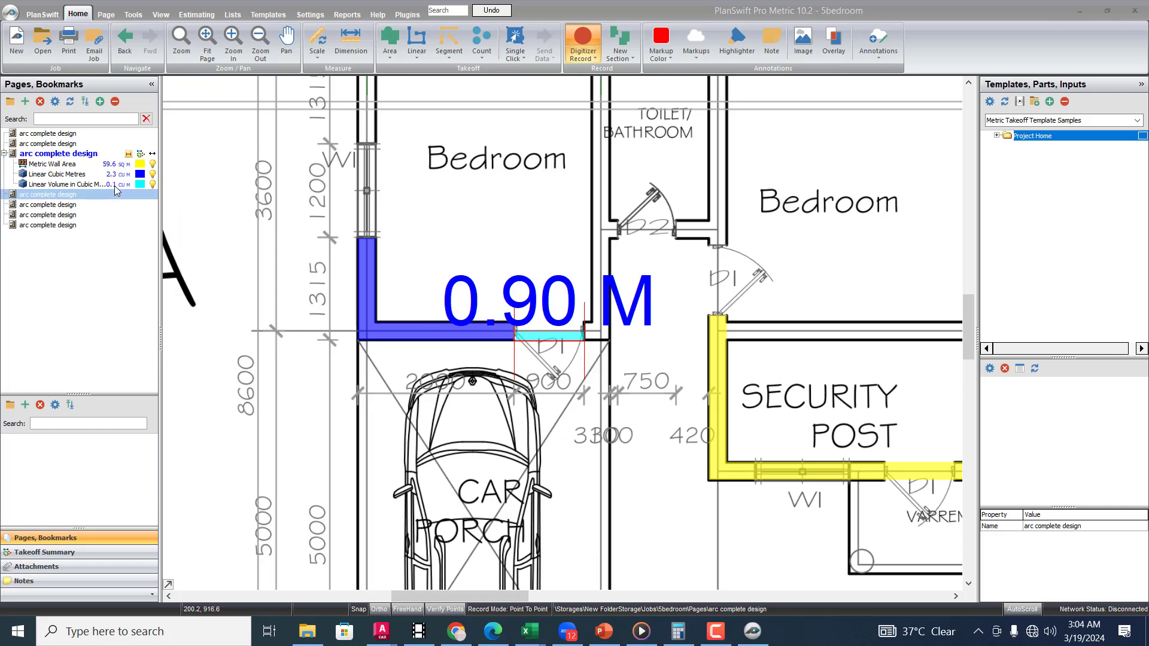
left_click(115, 185)
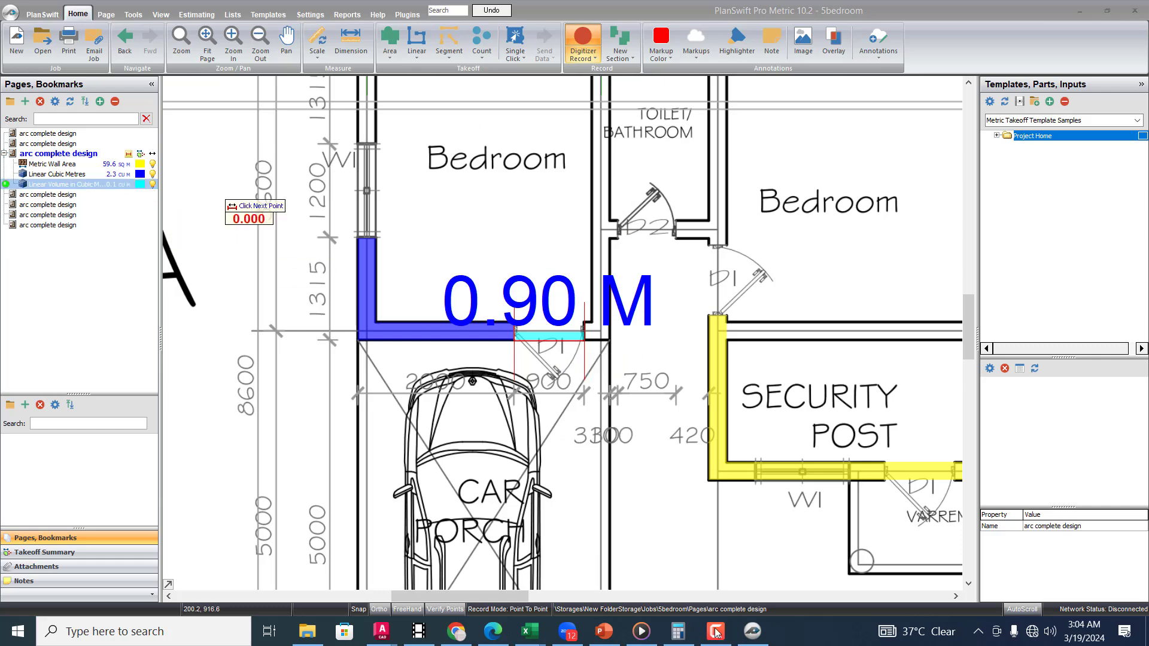
key("Escape")
Step: Switch to Calculator, multiply 0.23 by 0.3 and by 0.9 to check the door opening's volume, and return to the plan
left_click(682, 633)
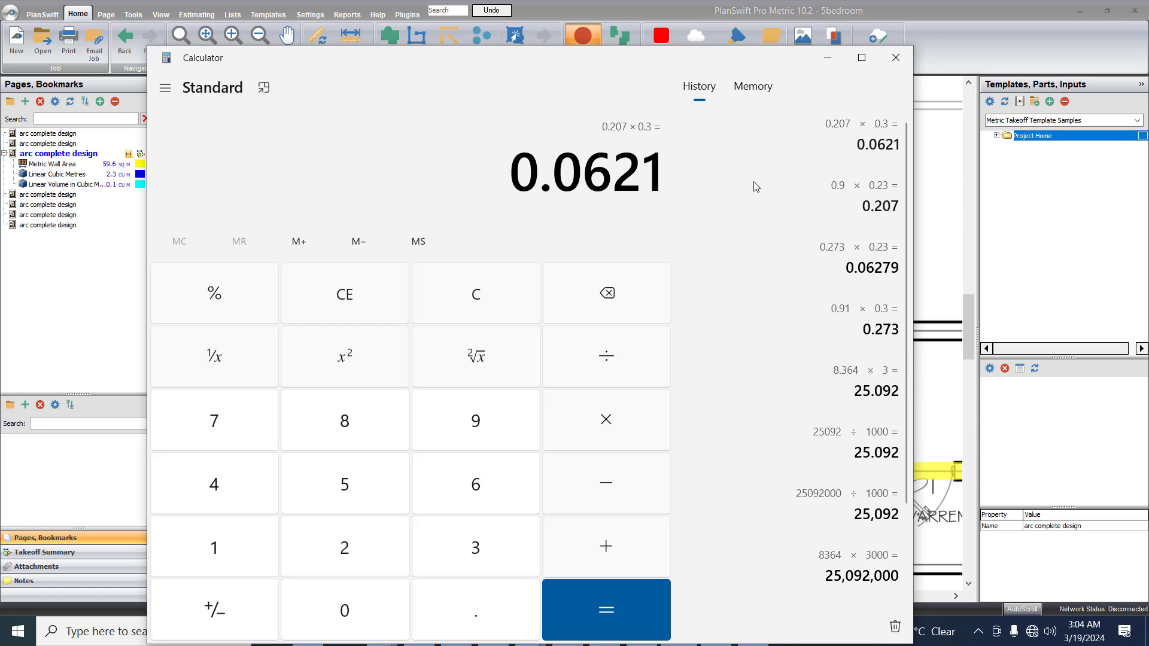
left_click(484, 622)
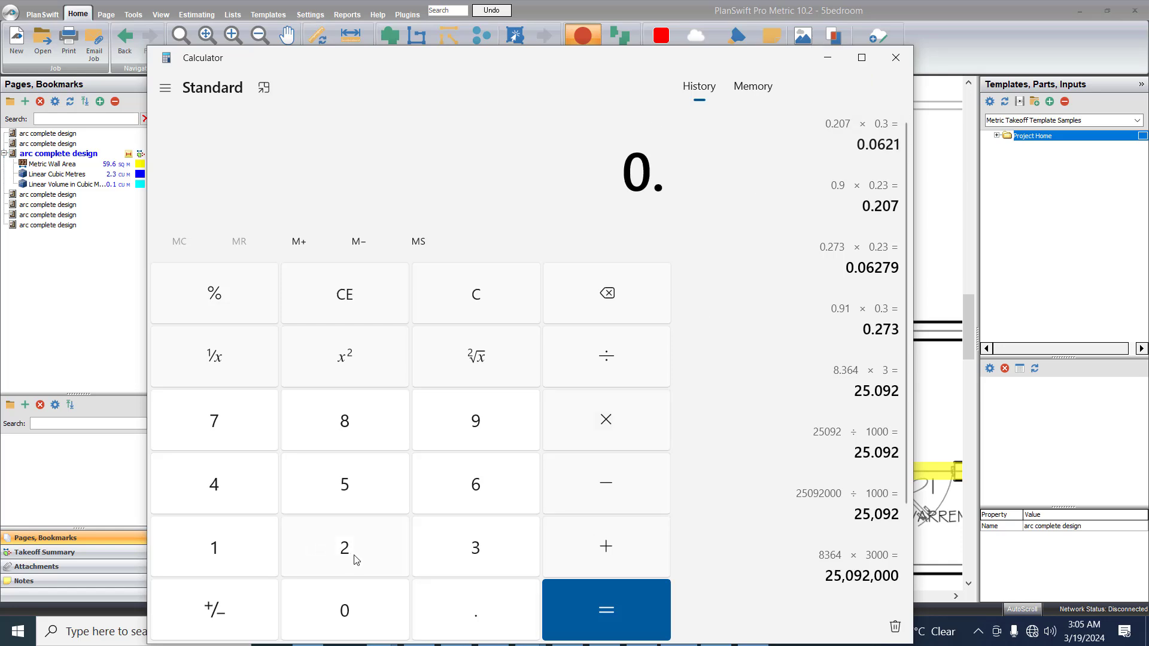
left_click(356, 560)
left_click(465, 547)
left_click(606, 419)
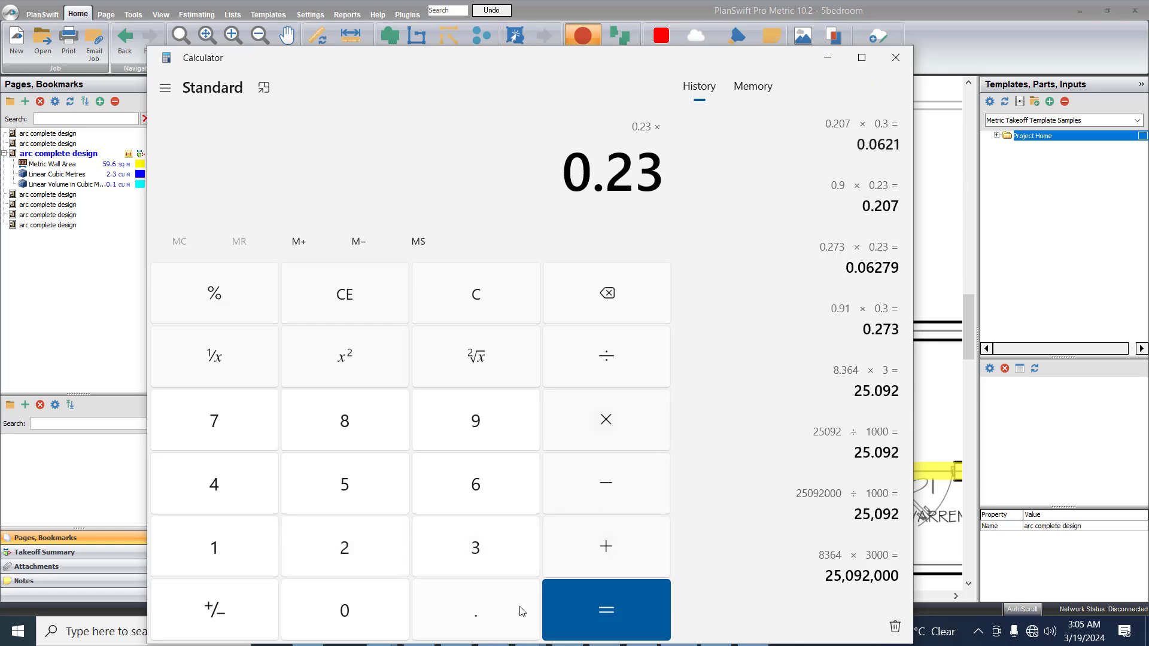
type(".")
left_click(496, 551)
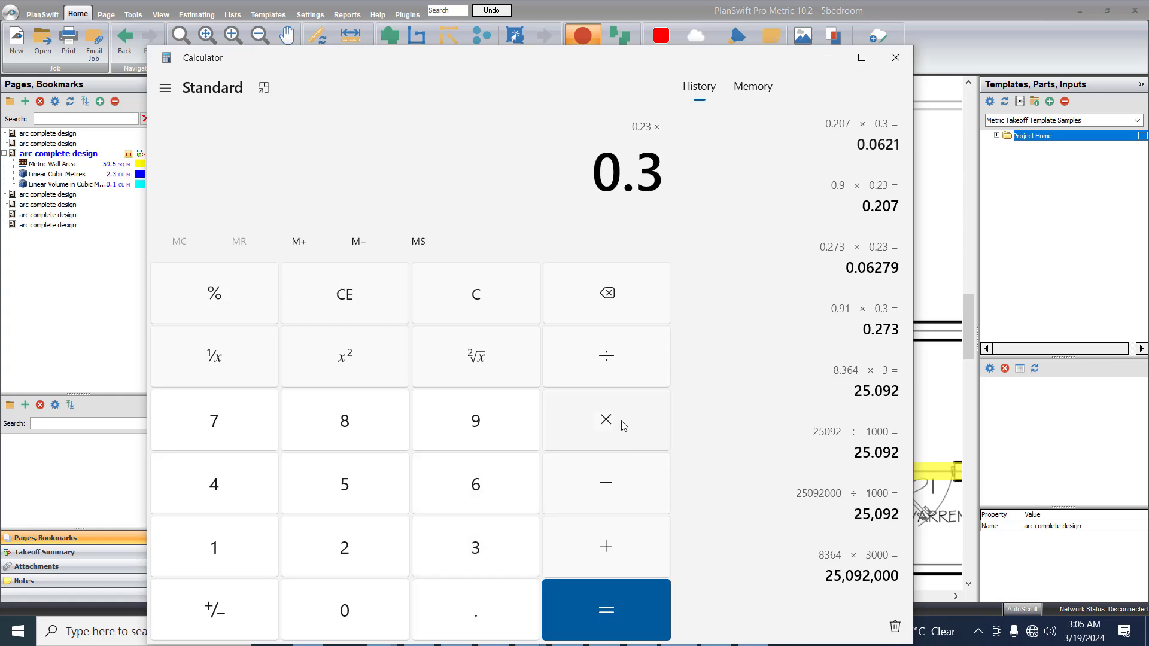
left_click(623, 424)
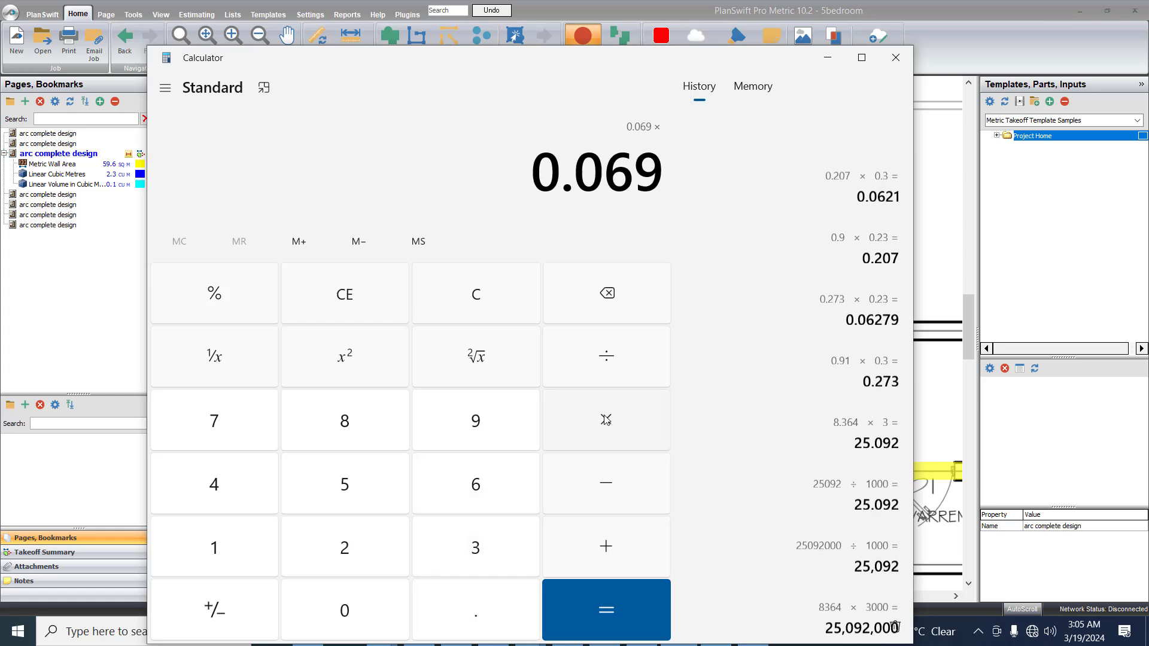
left_click(486, 606)
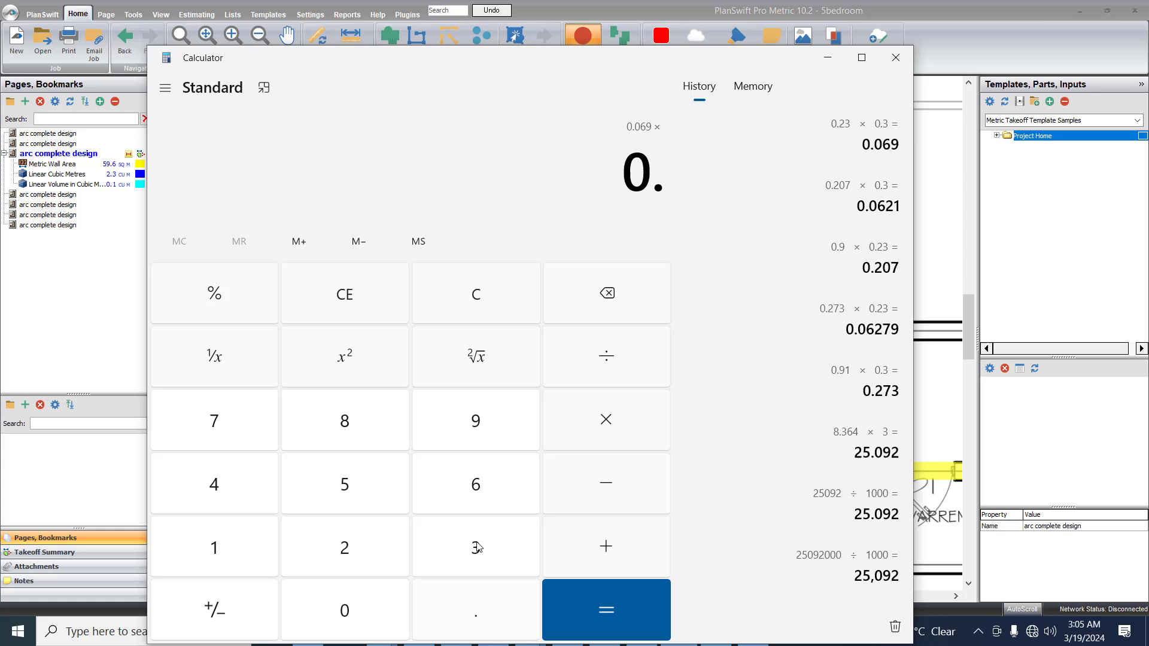
left_click(491, 427)
left_click(608, 612)
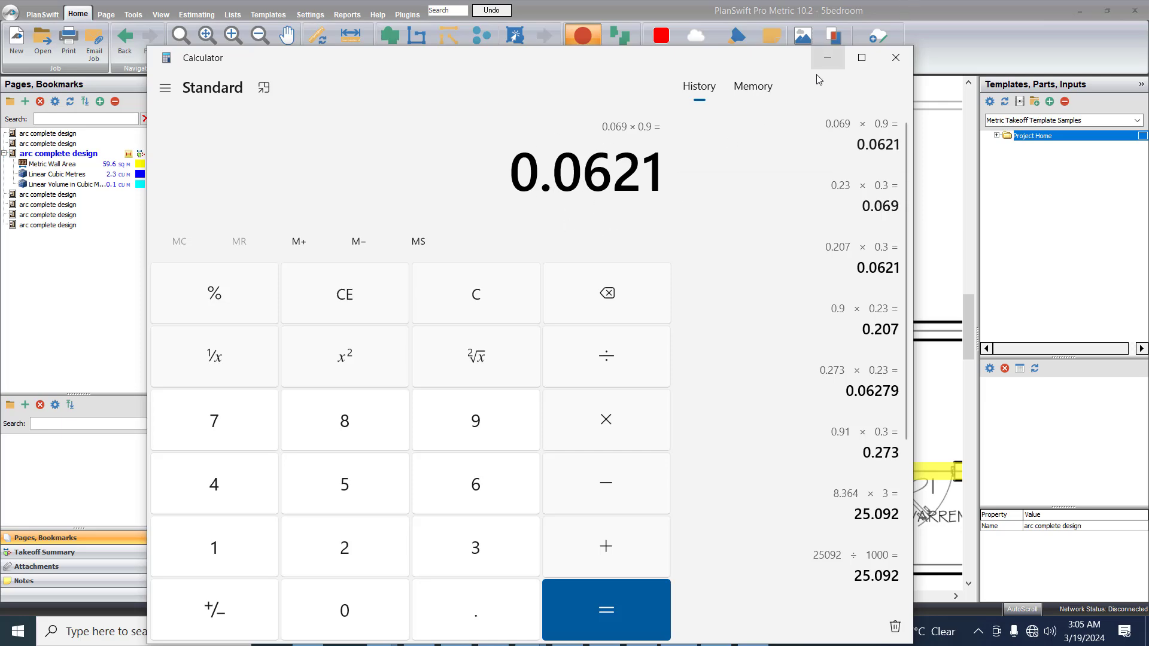
left_click(826, 62)
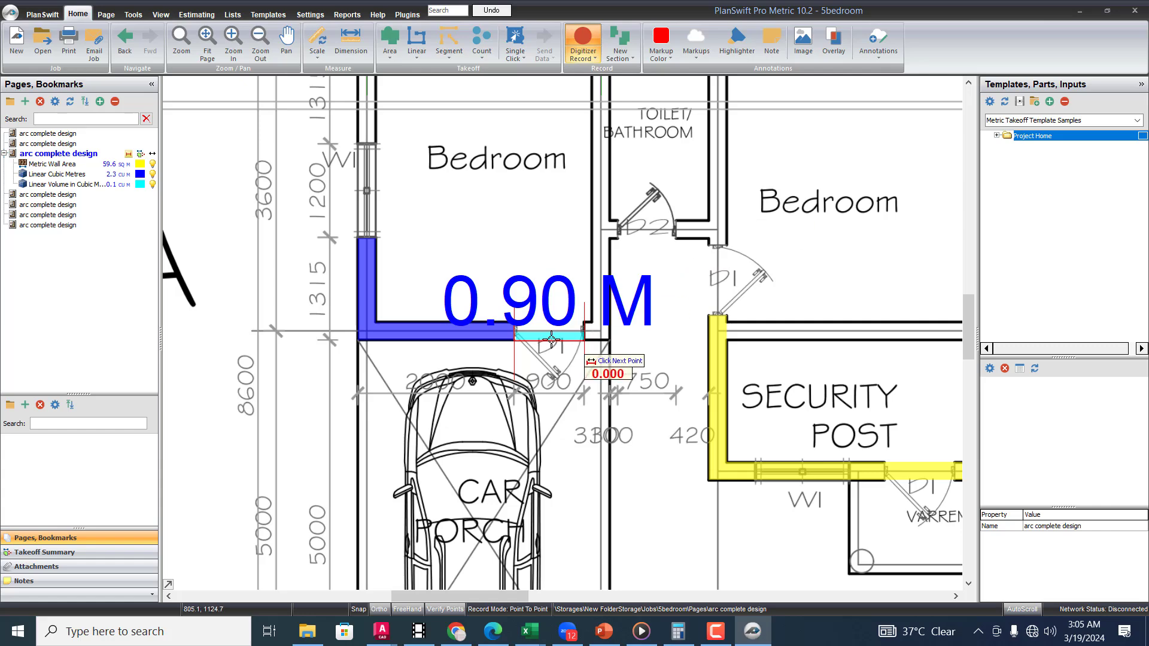
Step: View the default dimension settings for annotations and return to the plan page
left_click(95, 174)
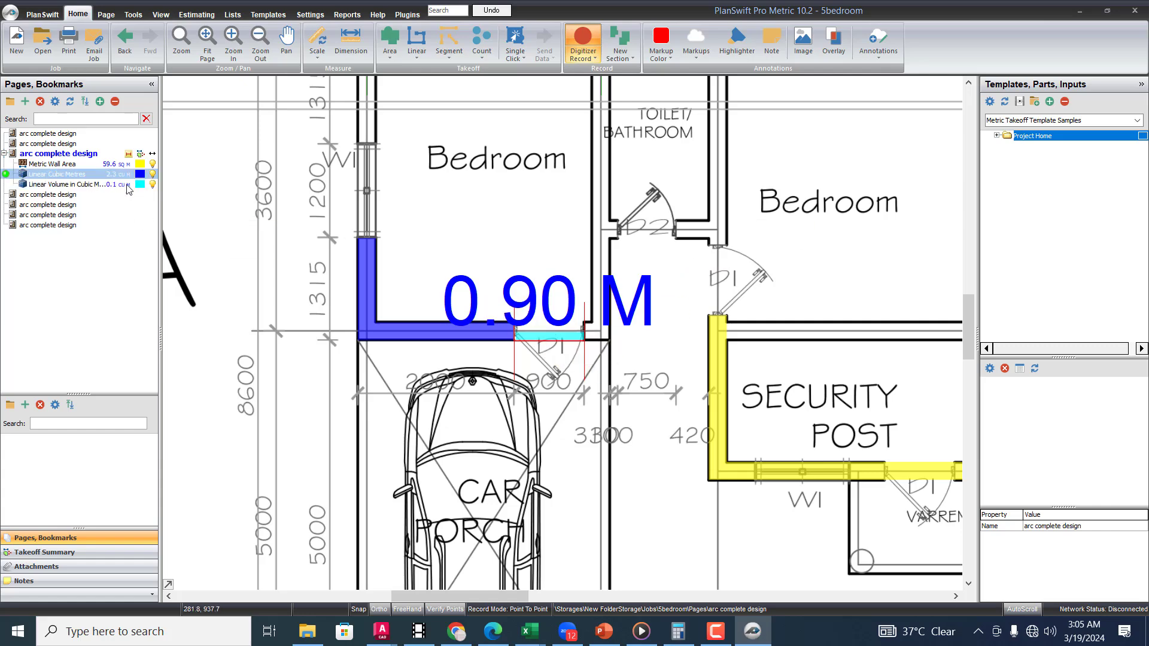
left_click(317, 19)
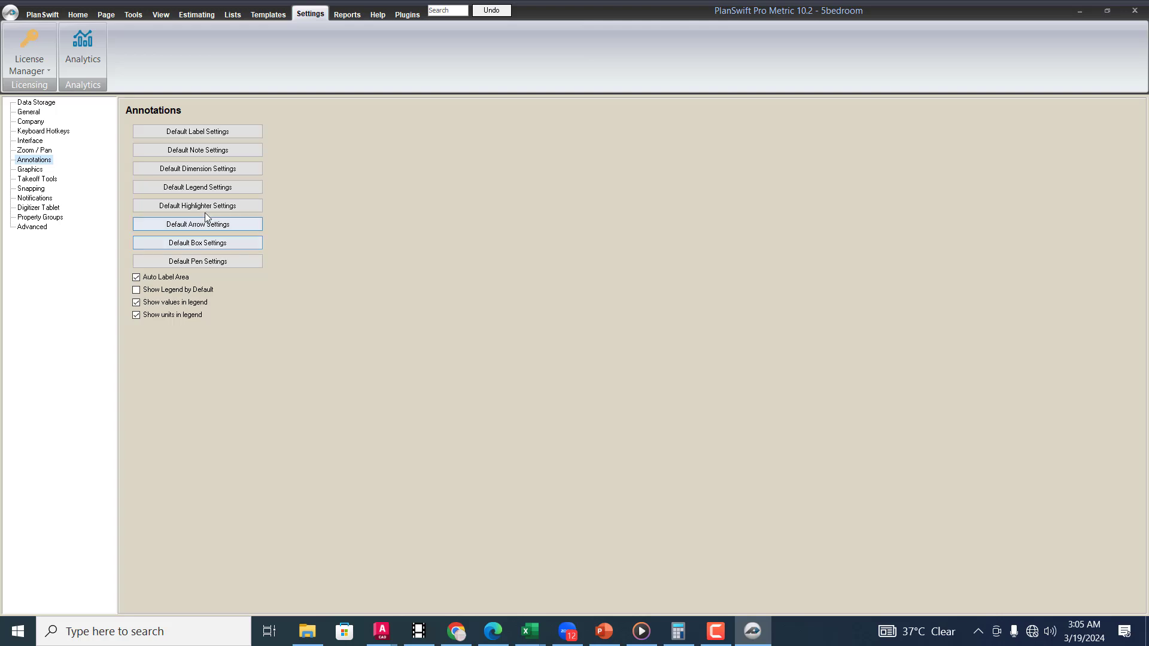
left_click(225, 167)
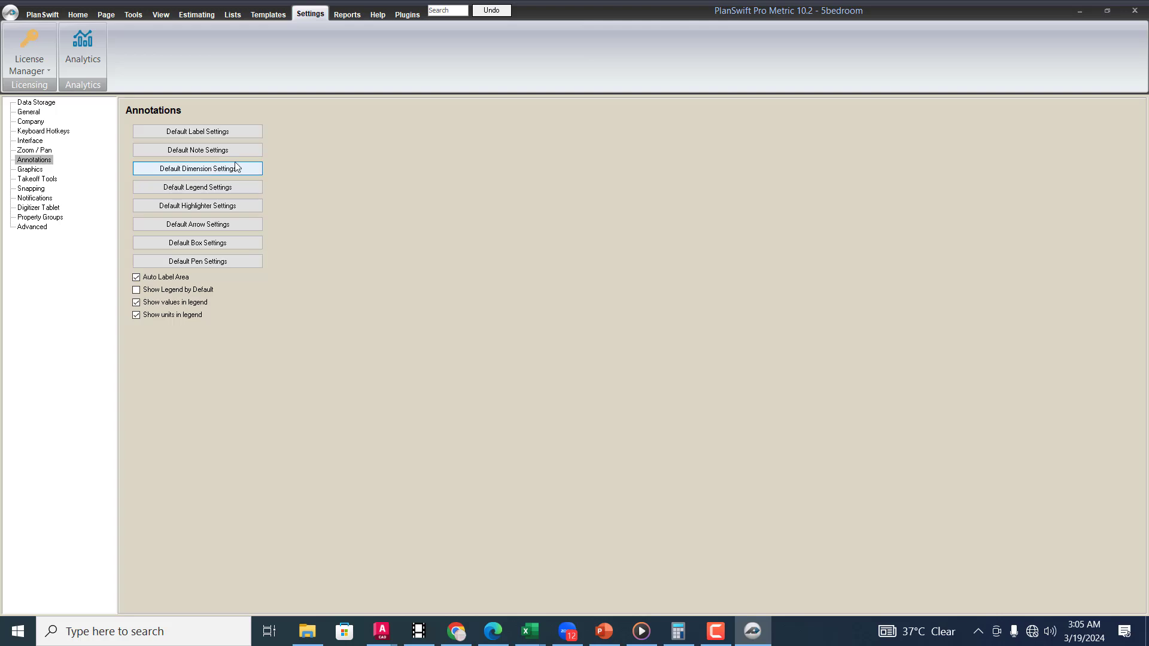
left_click(79, 22)
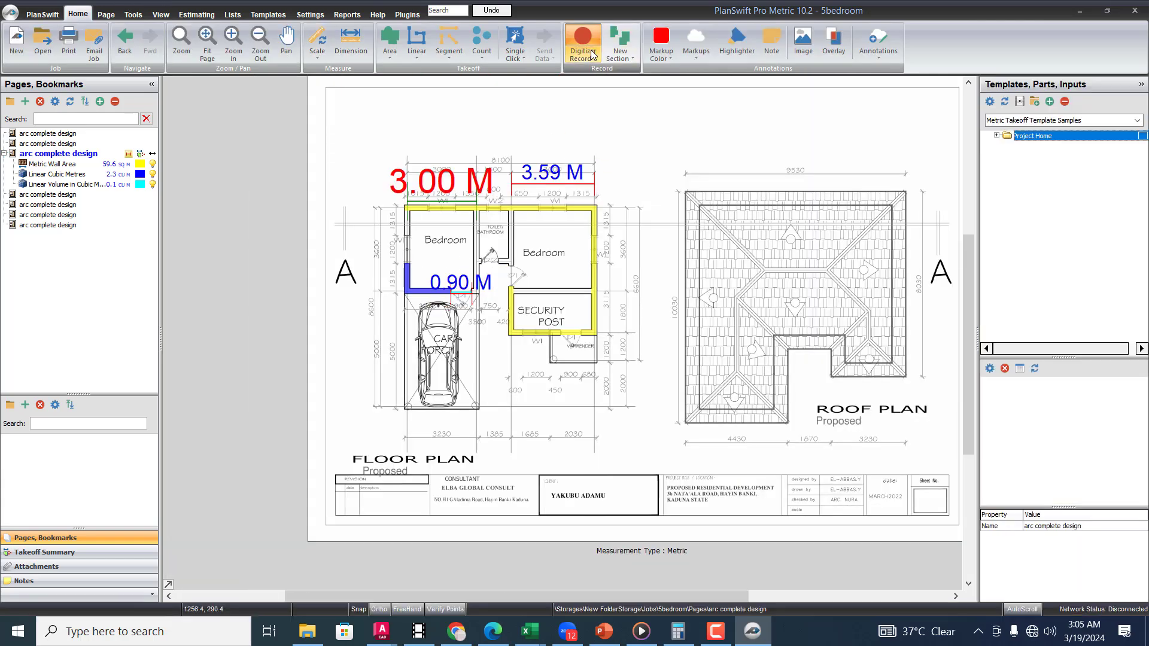
Step: Take off the wall between the toilet and the right bedroom twice, using a SingleClick Linear takeoff with the default properties
left_click(416, 57)
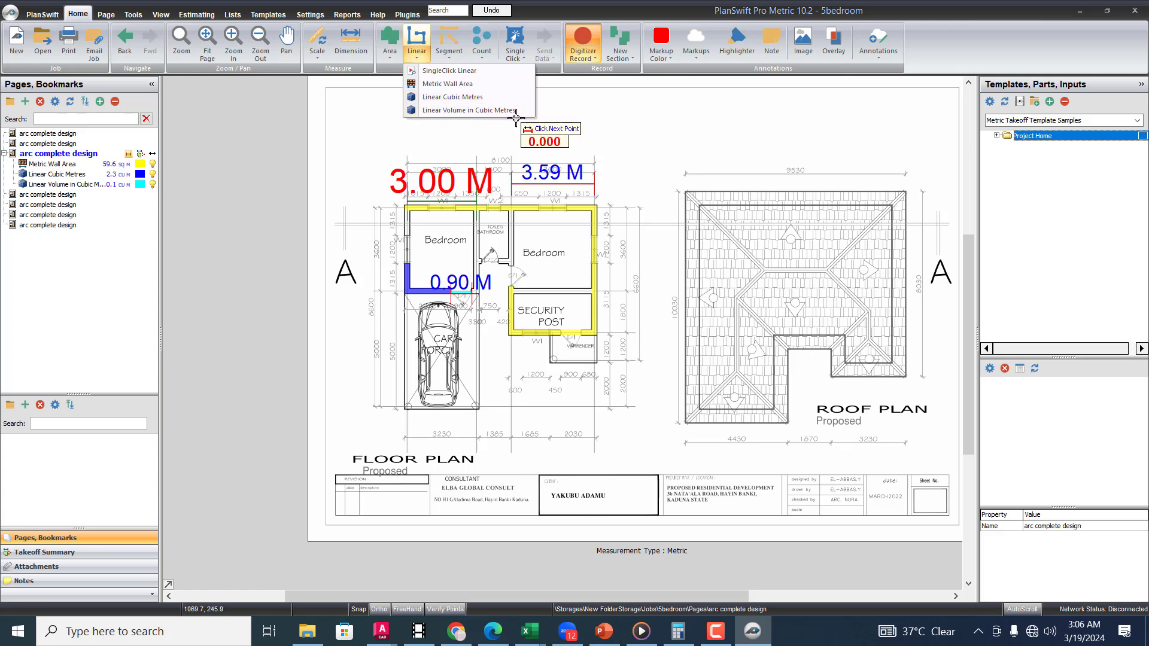
left_click(387, 57)
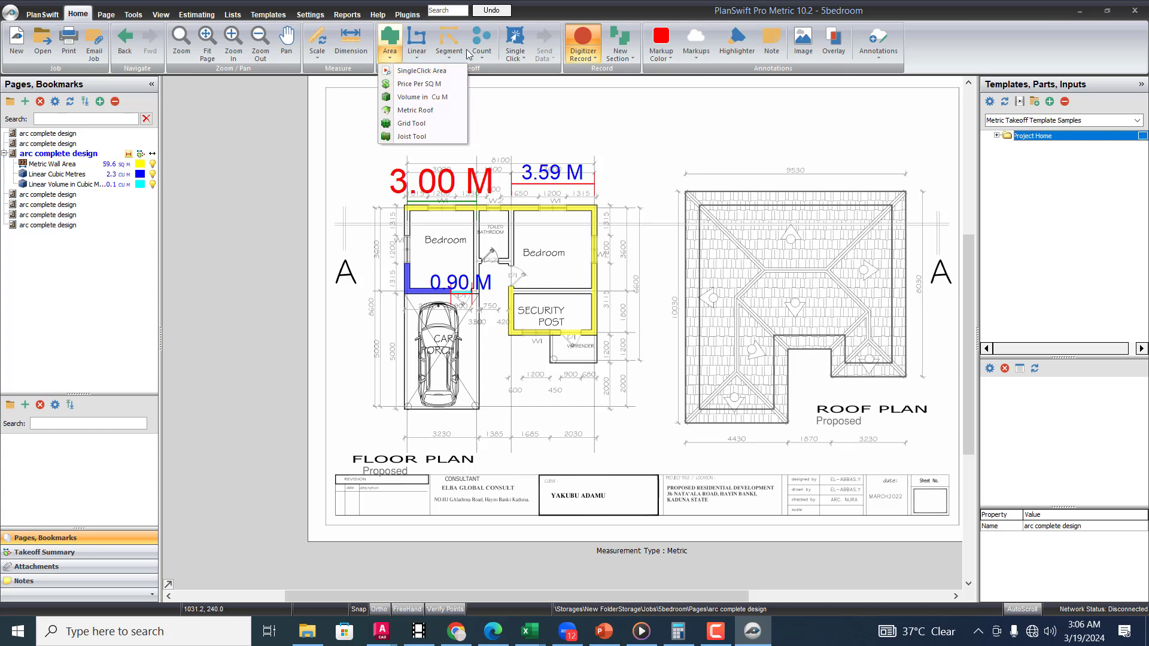
left_click(419, 57)
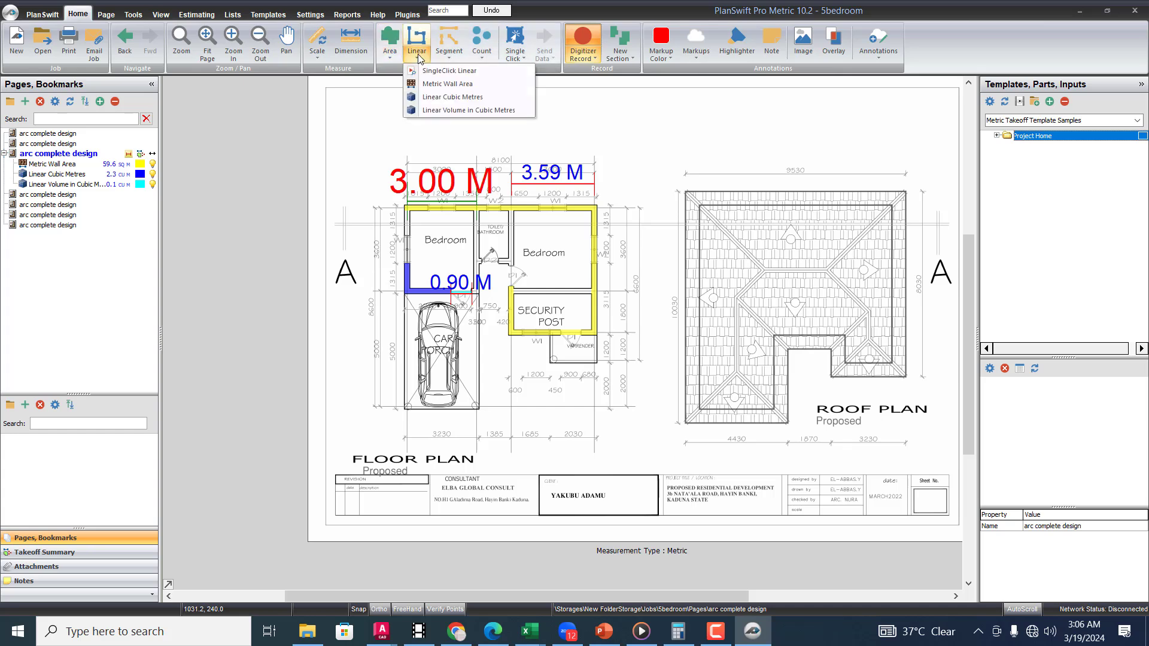
left_click(448, 72)
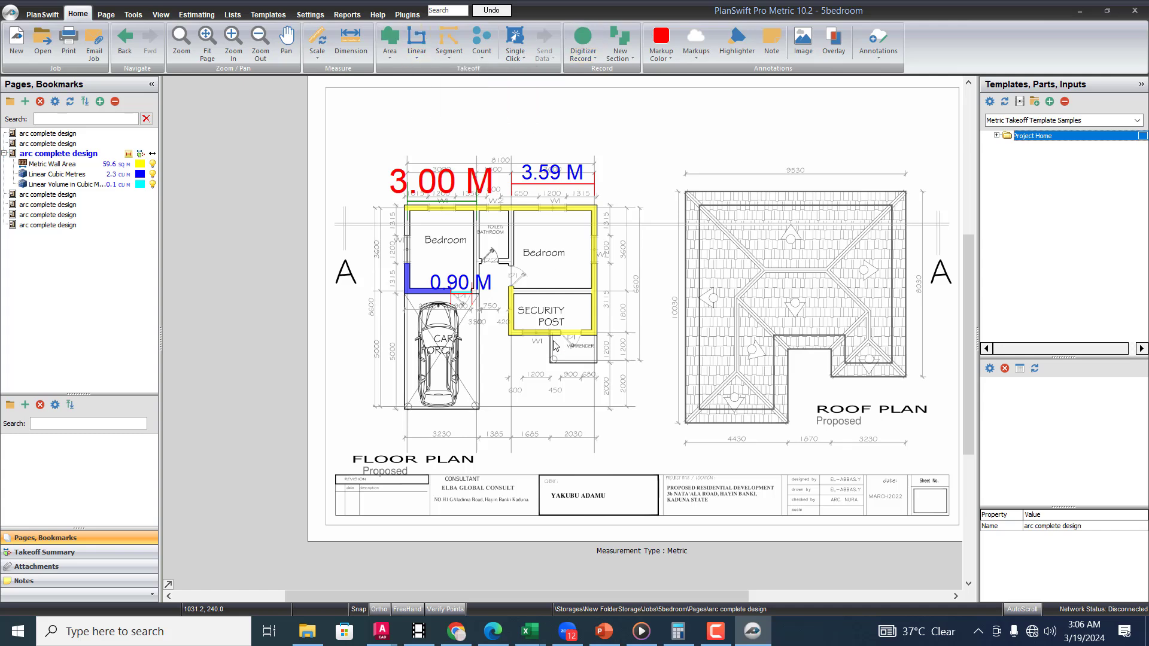
left_click(513, 236)
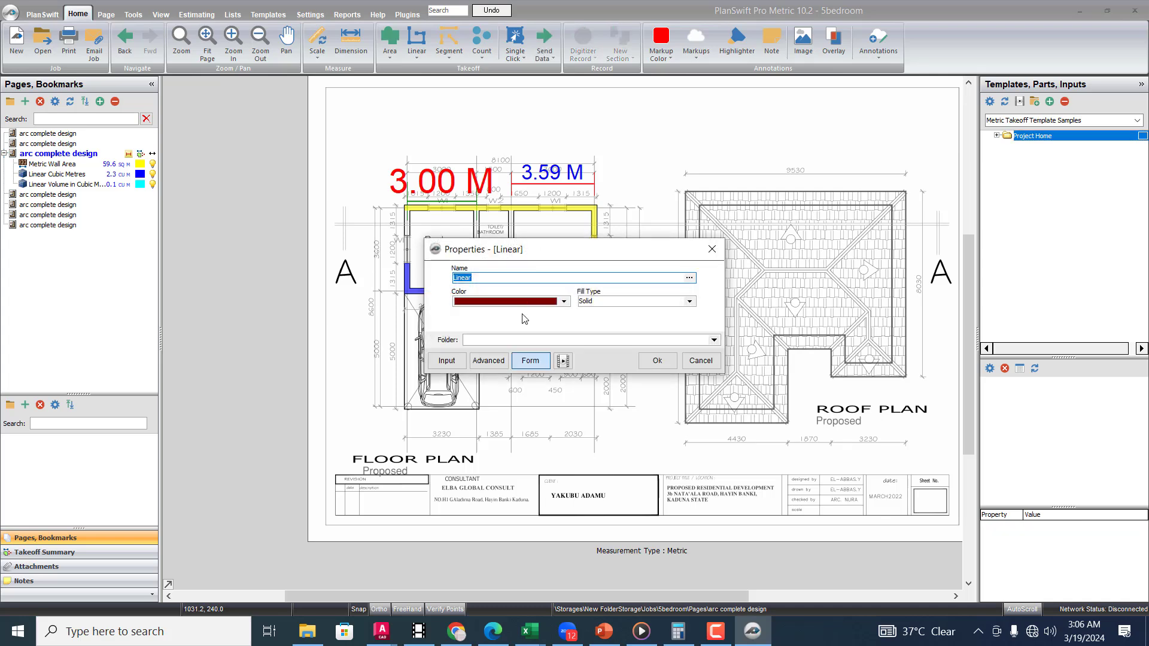
left_click(656, 361)
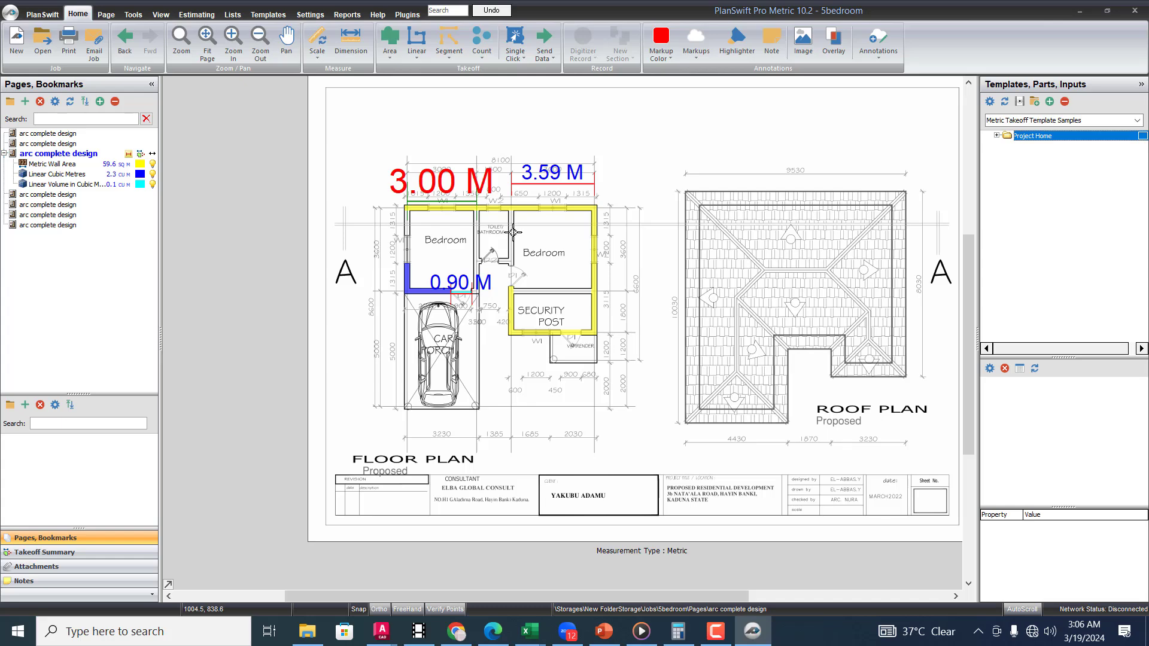
scroll(512, 232, "up", 3)
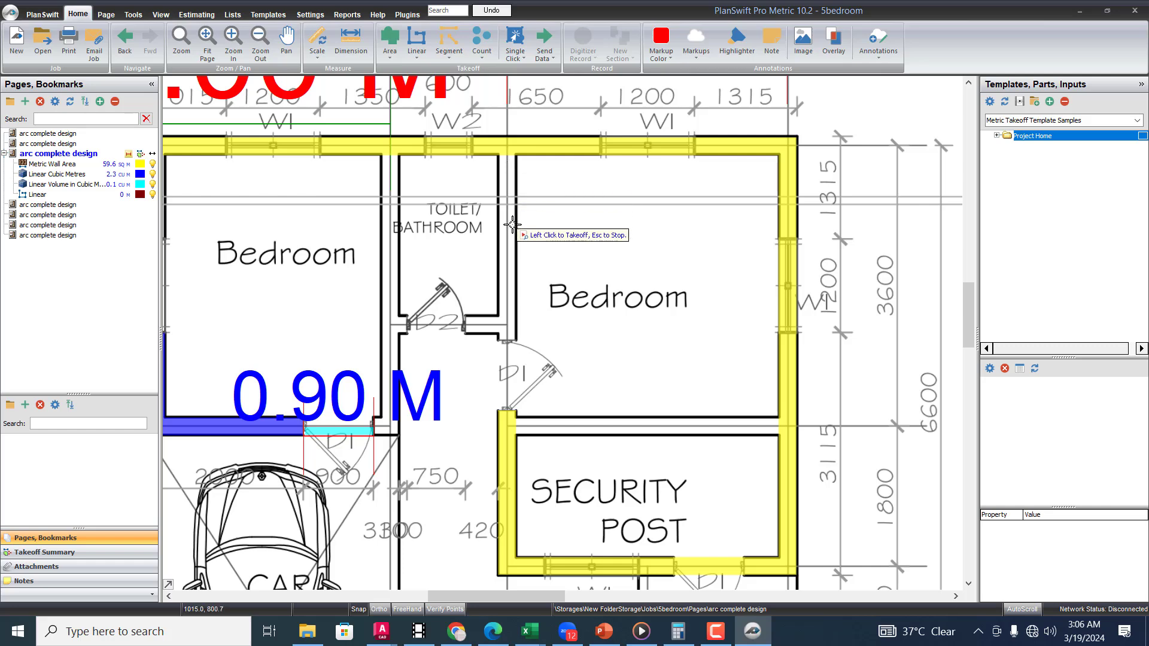
left_click(513, 224)
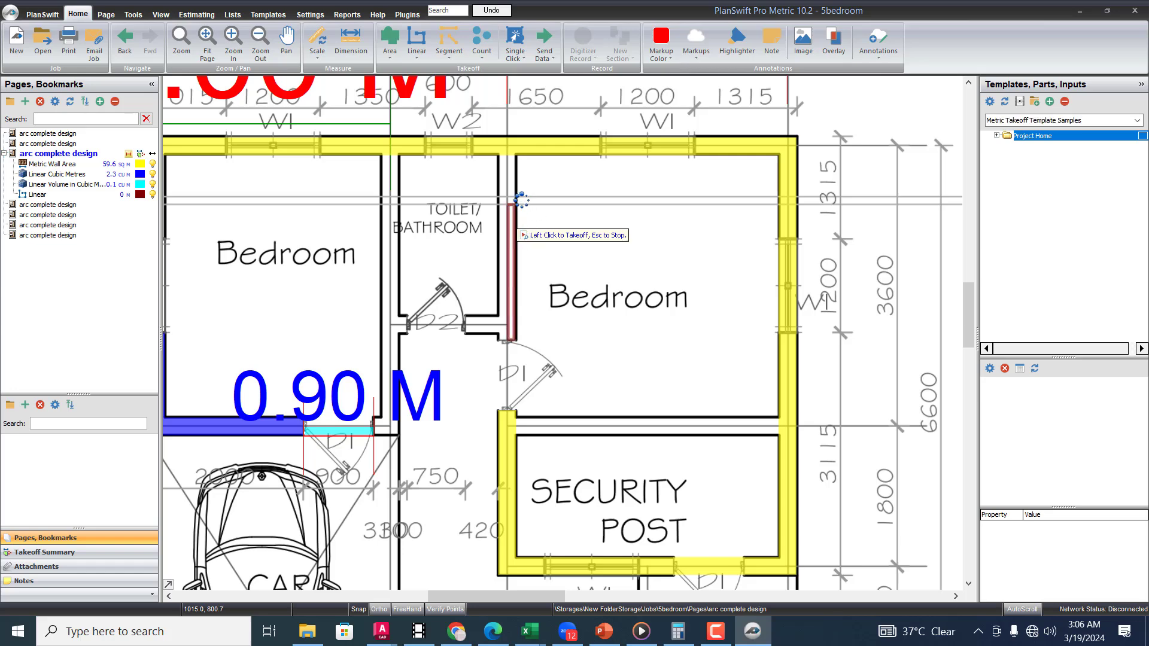
scroll(514, 227, "up", 2)
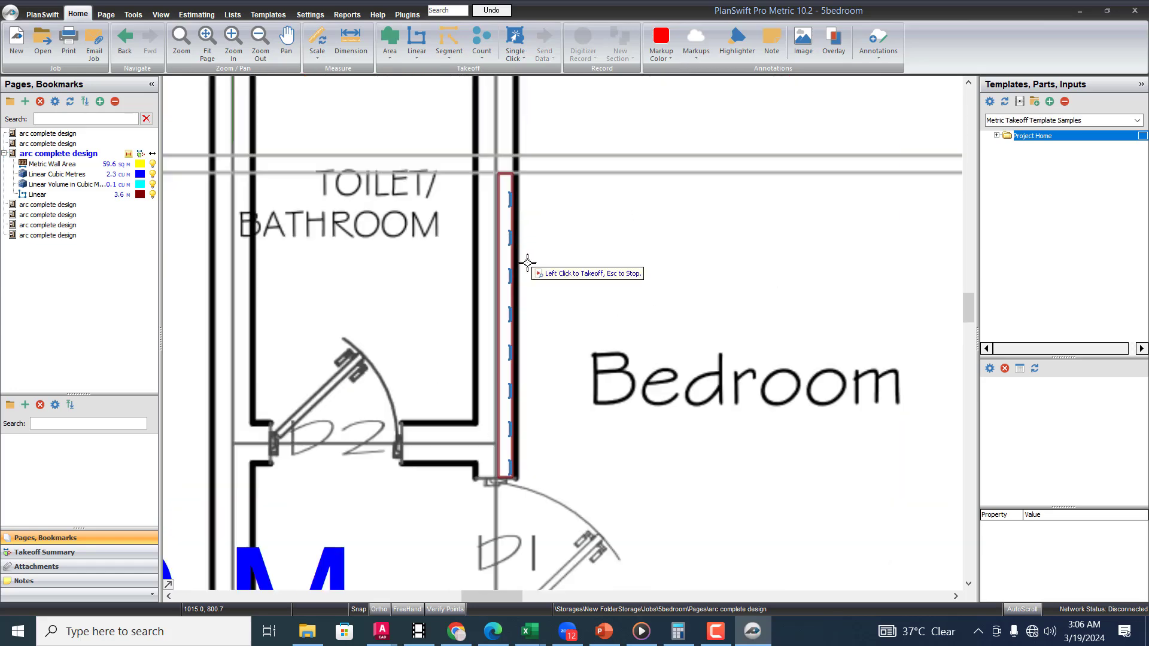
left_click(505, 173)
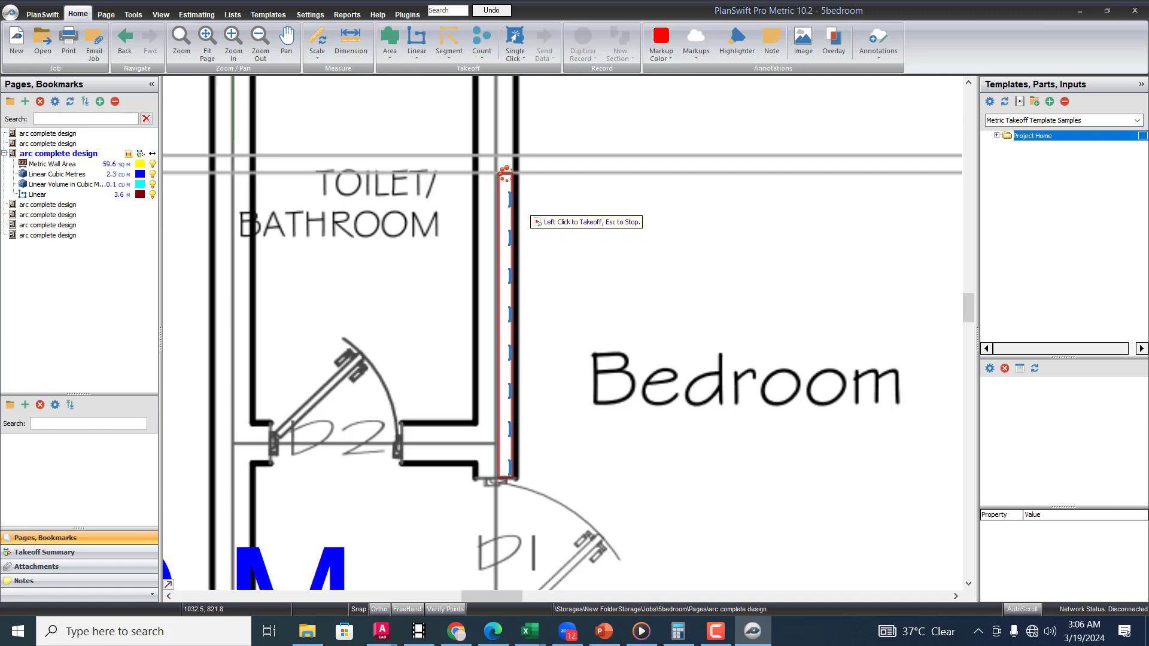
Step: Delete both linear sections on the wall between the toilet and the right bedroom, along with the emptied Linear takeoff item
key("Escape")
left_click(513, 179)
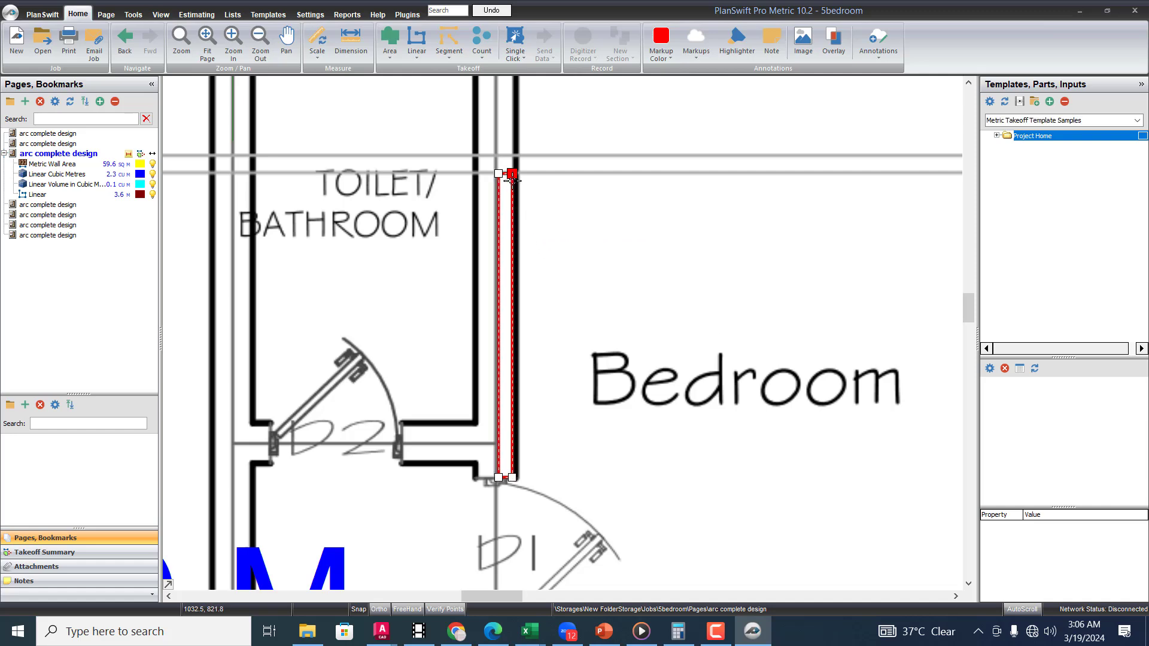
key("Delete")
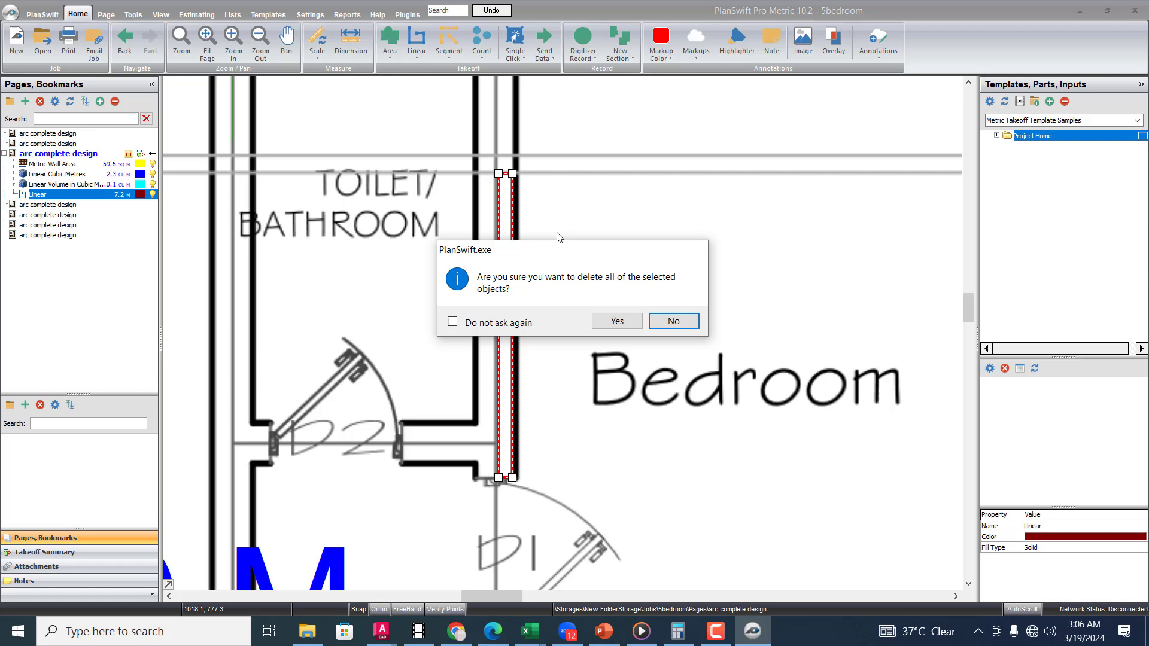
left_click(615, 322)
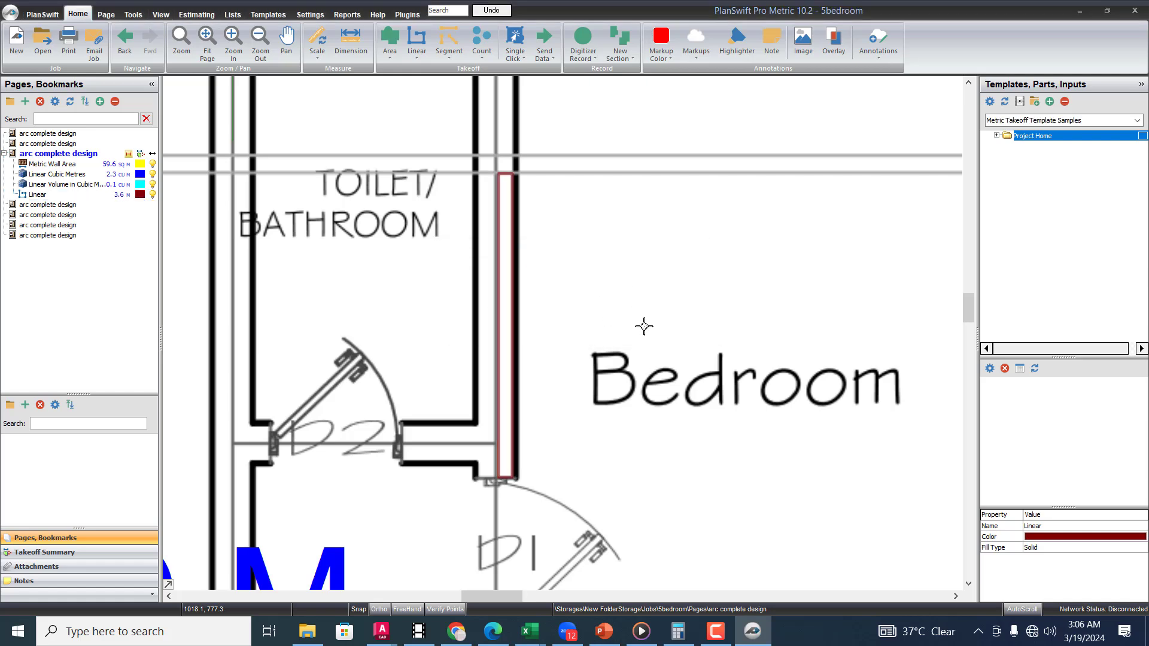
left_click(504, 172)
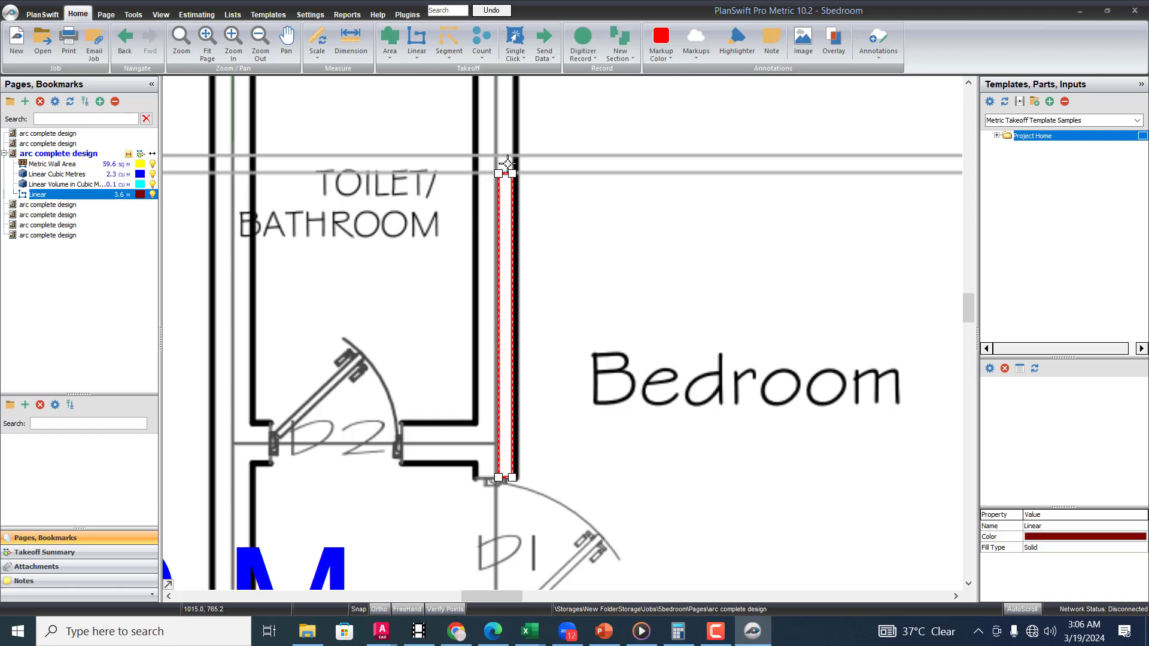
key("Delete")
left_click(612, 317)
left_click(594, 374)
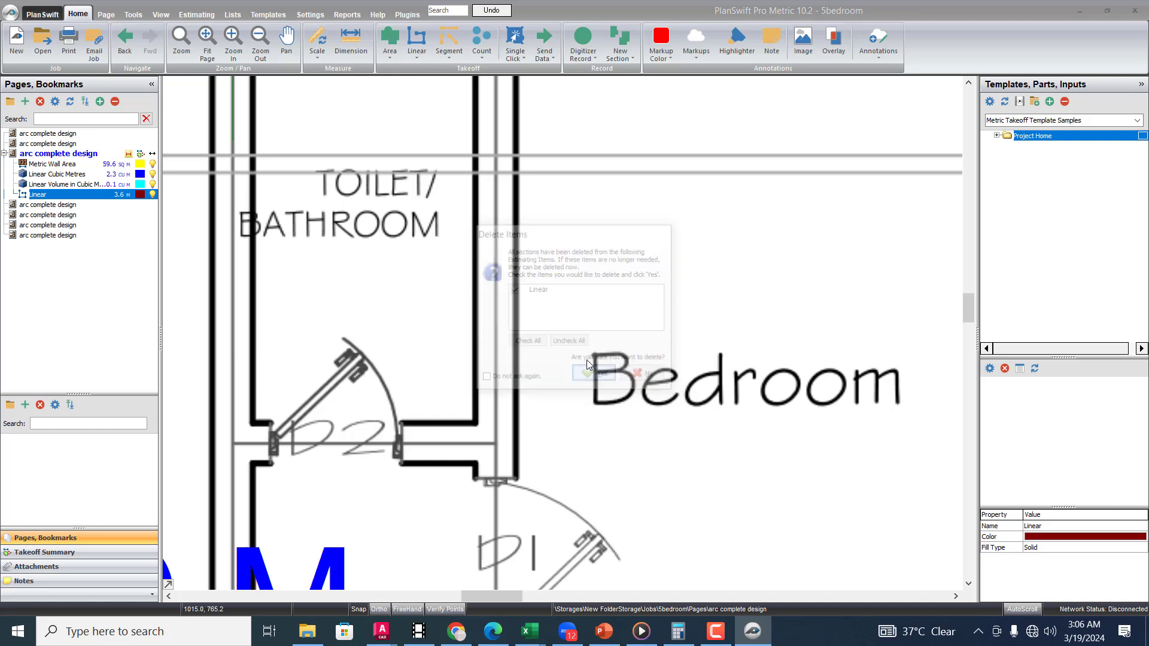
Step: Take off the left bedroom's floor with a SingleClick Area takeoff named Area, using solid green fill
left_click(391, 57)
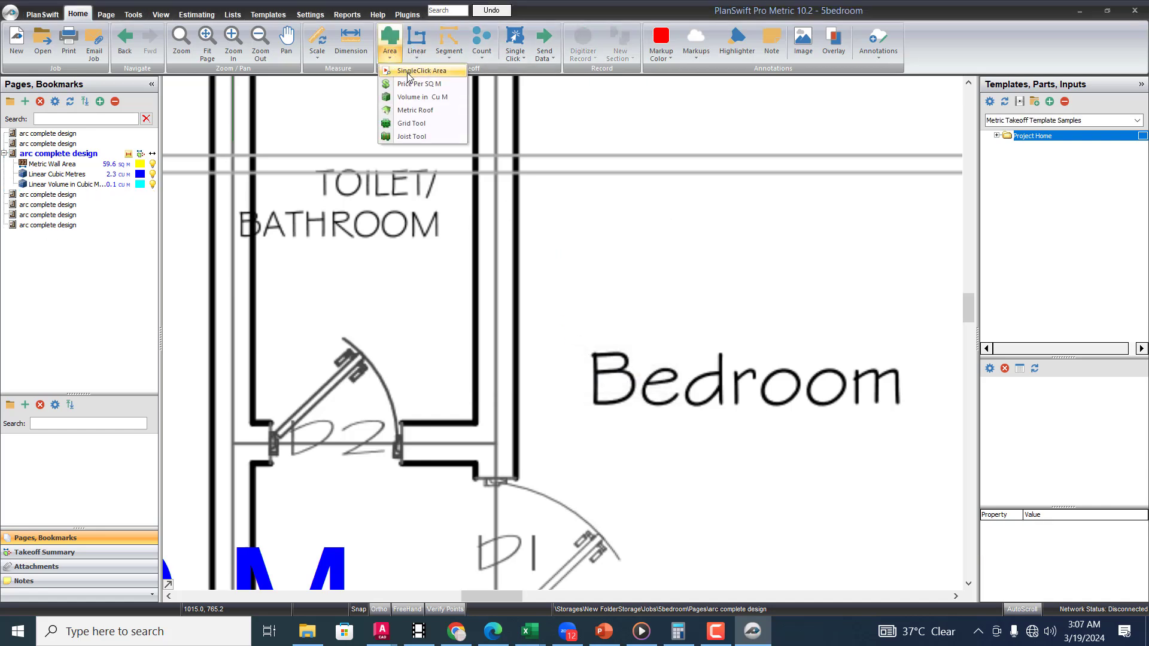
left_click(411, 72)
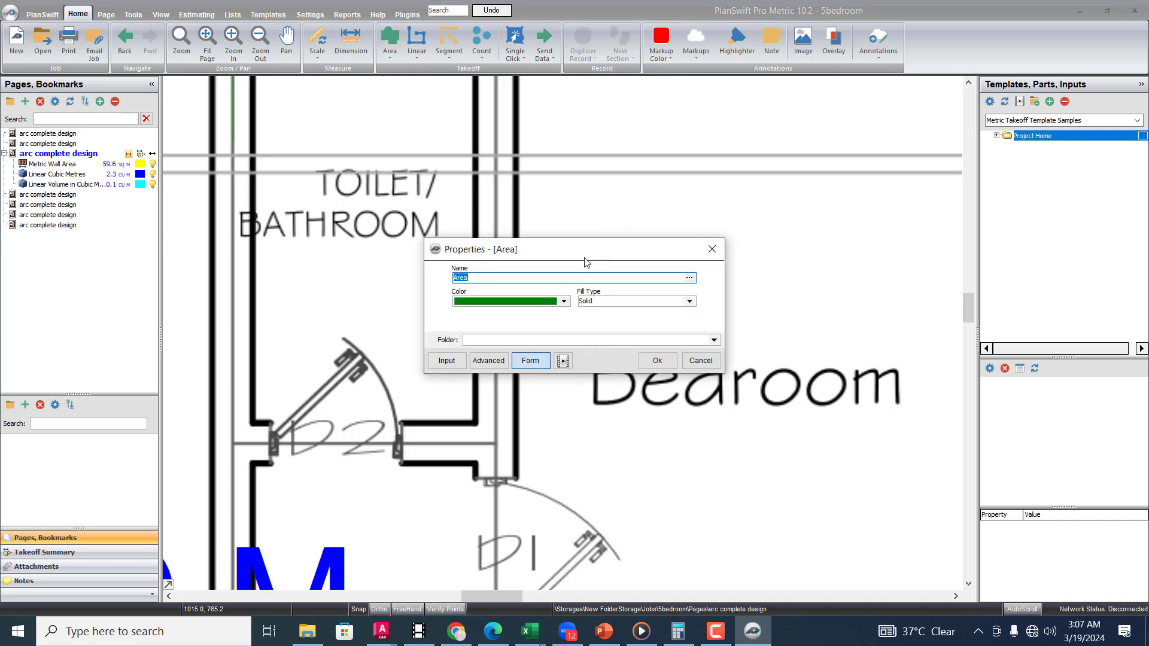
left_click(657, 361)
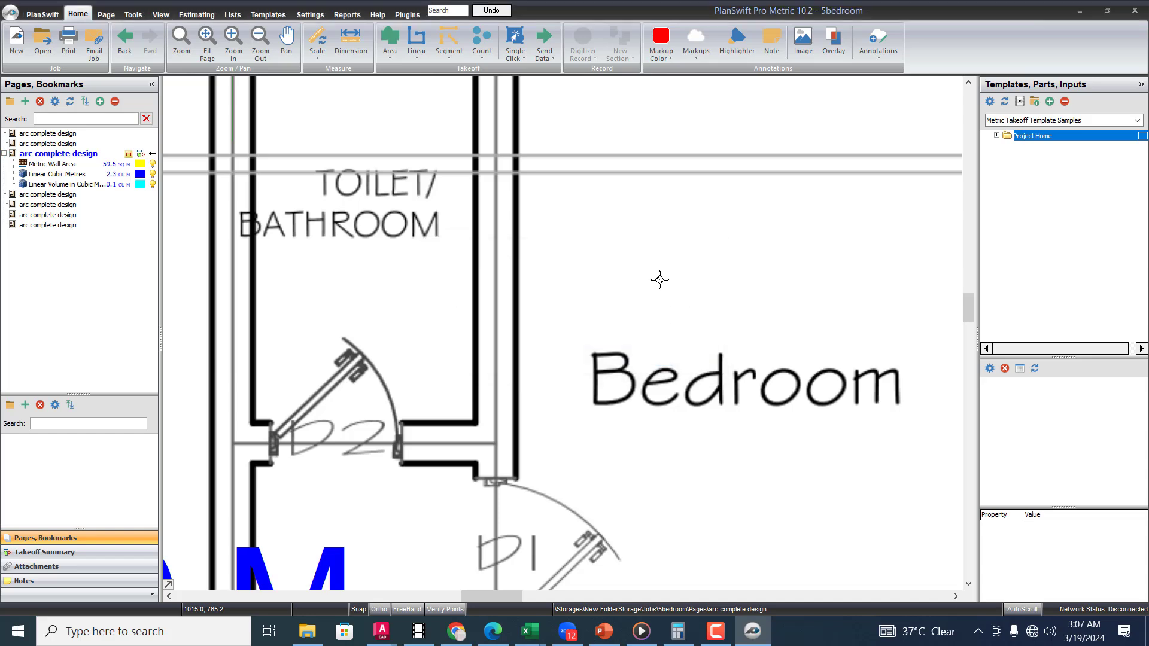
scroll(671, 236, "down", 2)
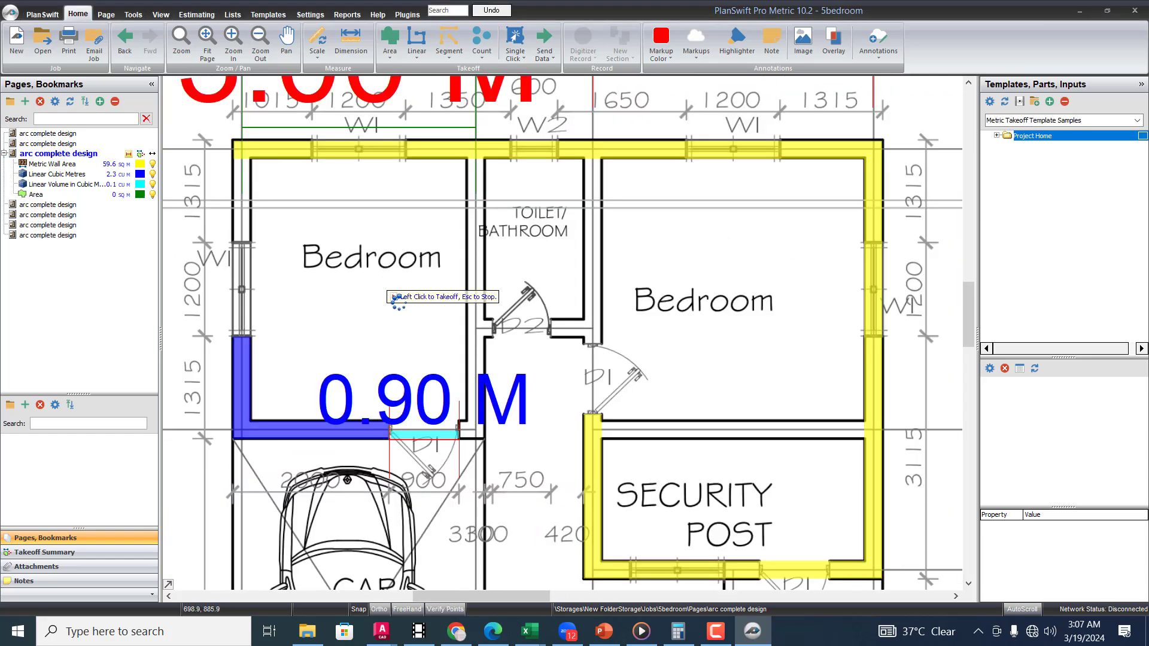
left_click(396, 296)
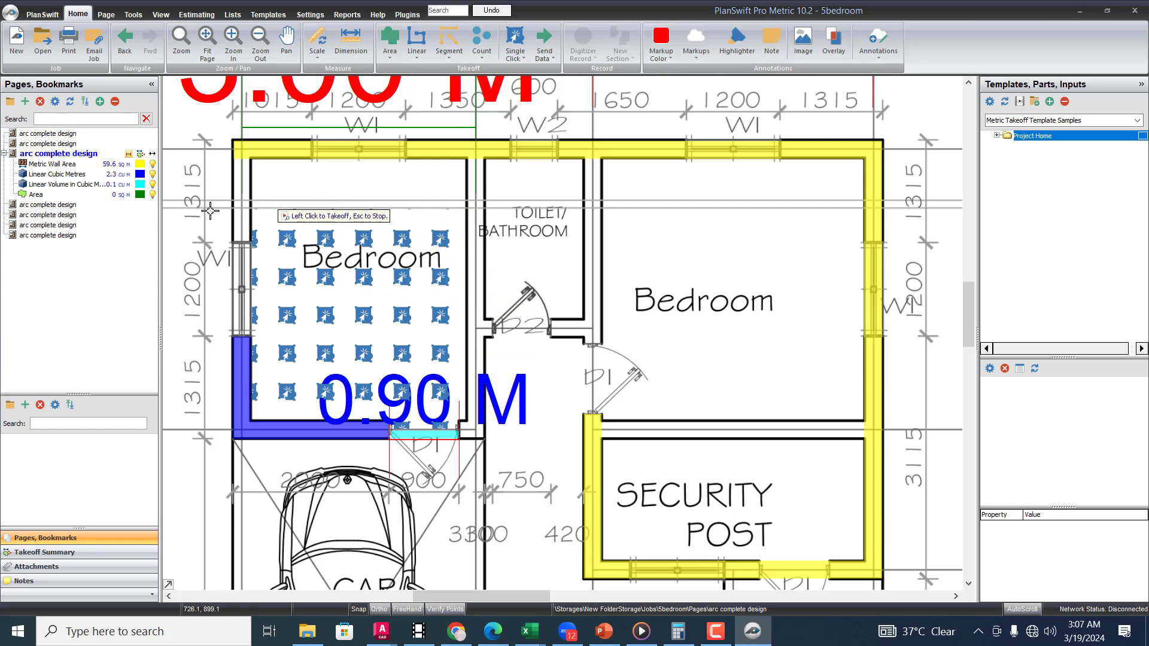
left_click(42, 185)
left_click(88, 196)
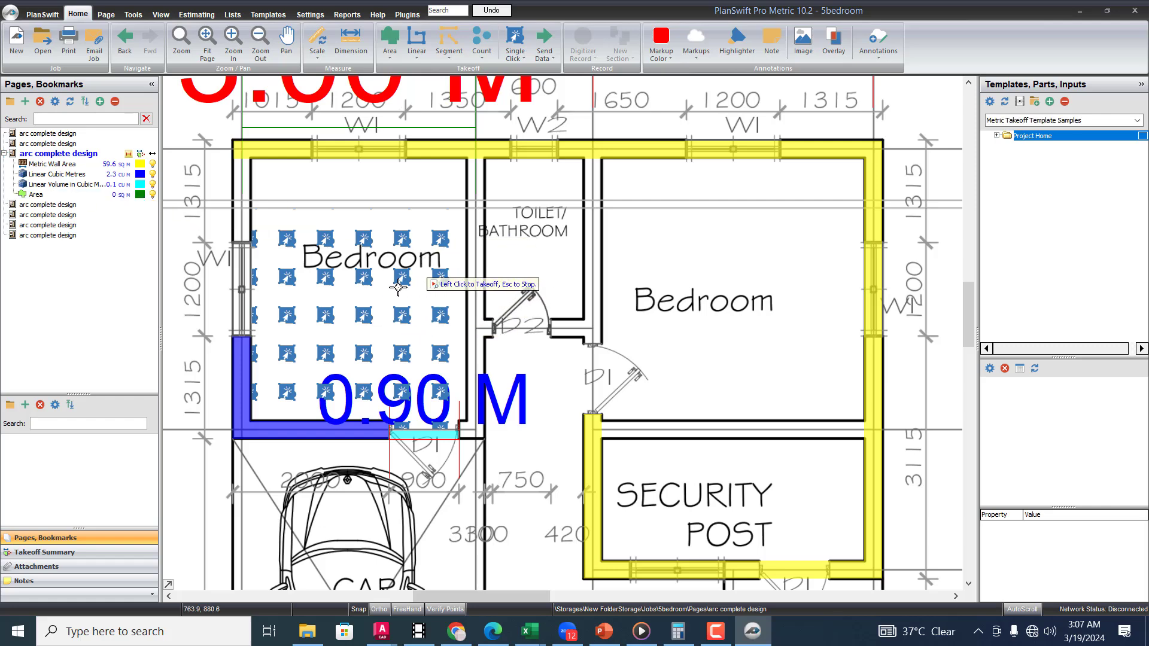
left_click(439, 292)
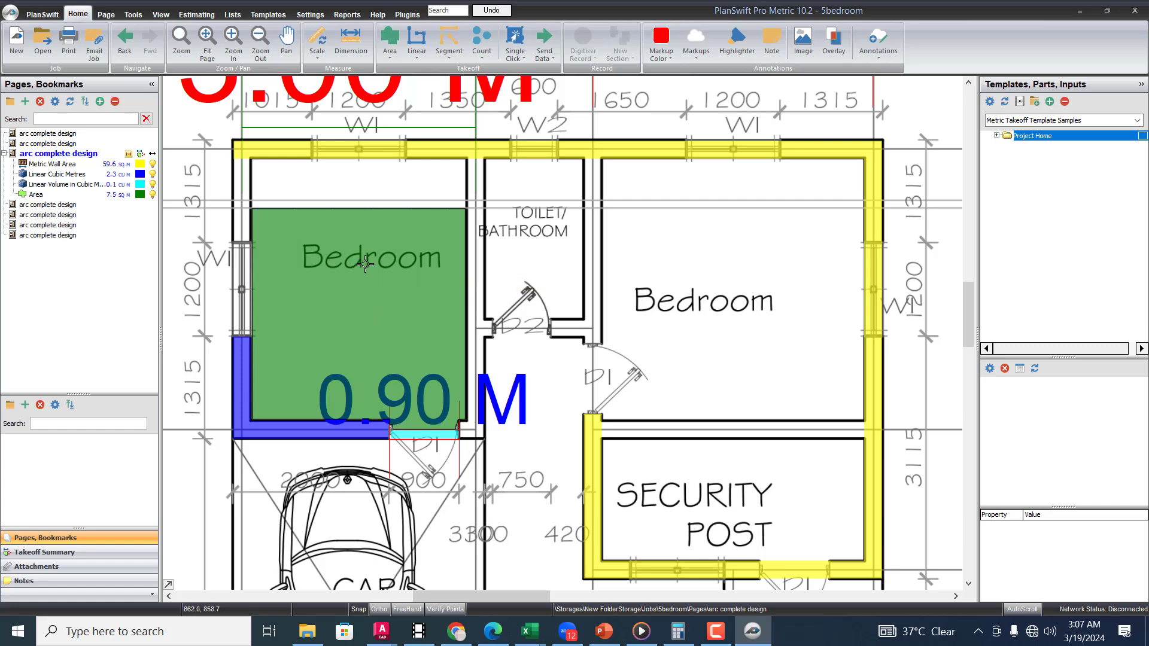
Step: Examine the left bedroom's area takeoff, comparing its filled extent with the room walls and the A-A section line
left_click(68, 196)
scroll(404, 209, "down", 3)
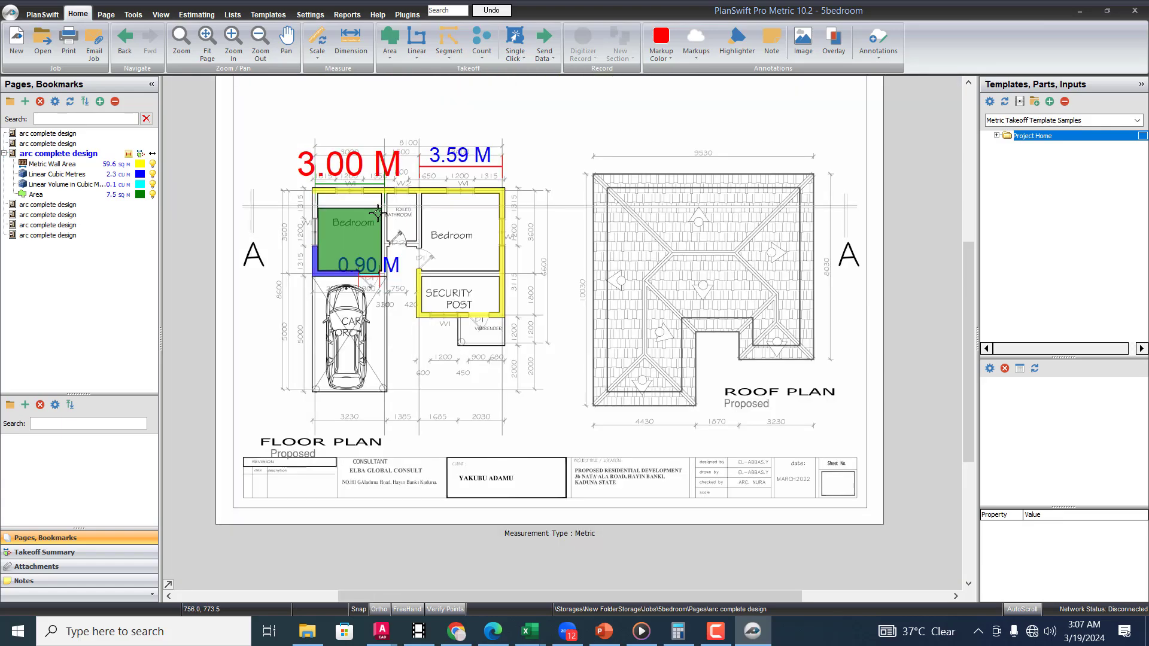
scroll(311, 197, "up", 1)
scroll(307, 194, "up", 1)
scroll(326, 253, "down", 1)
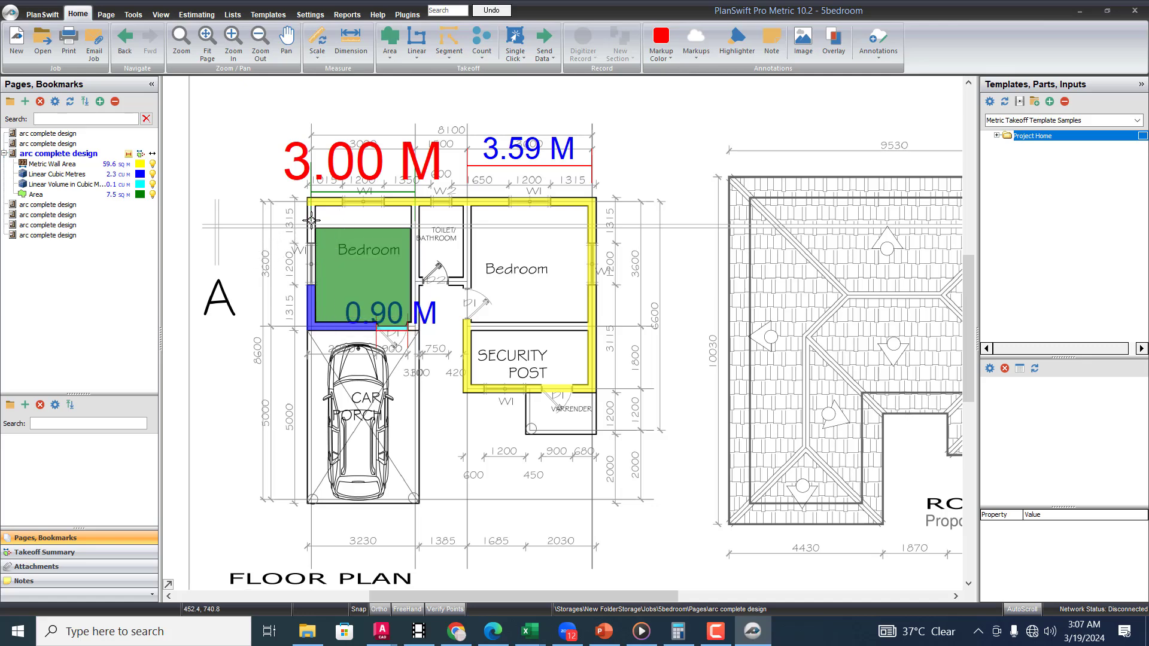
scroll(311, 223, "up", 1)
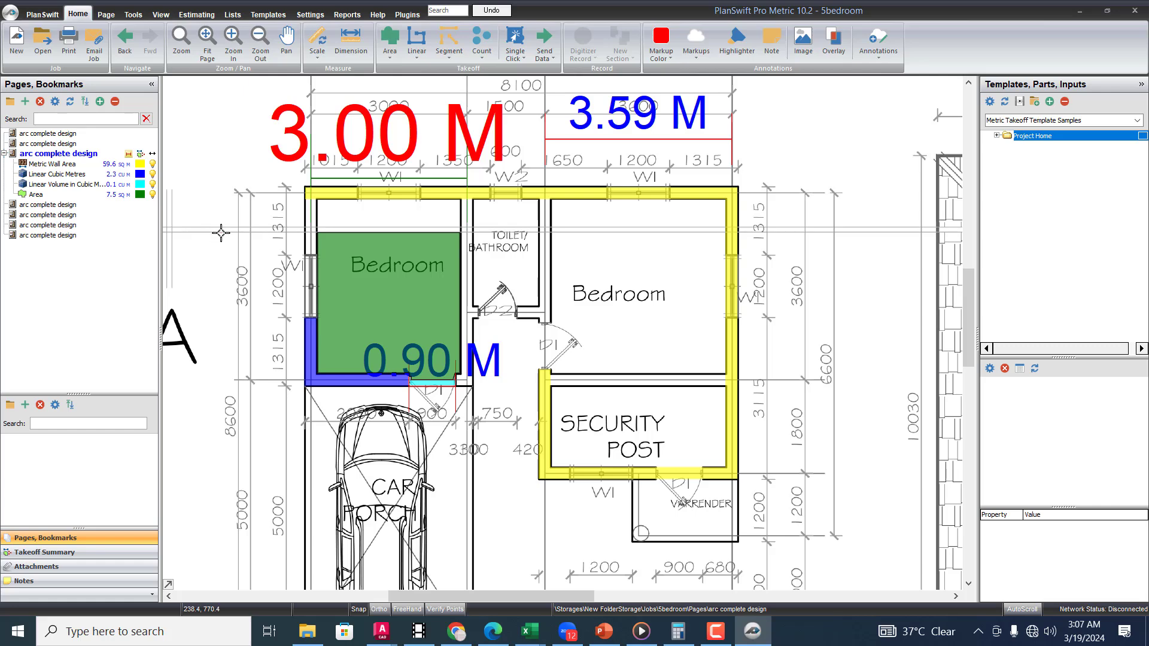
scroll(419, 233, "down", 1)
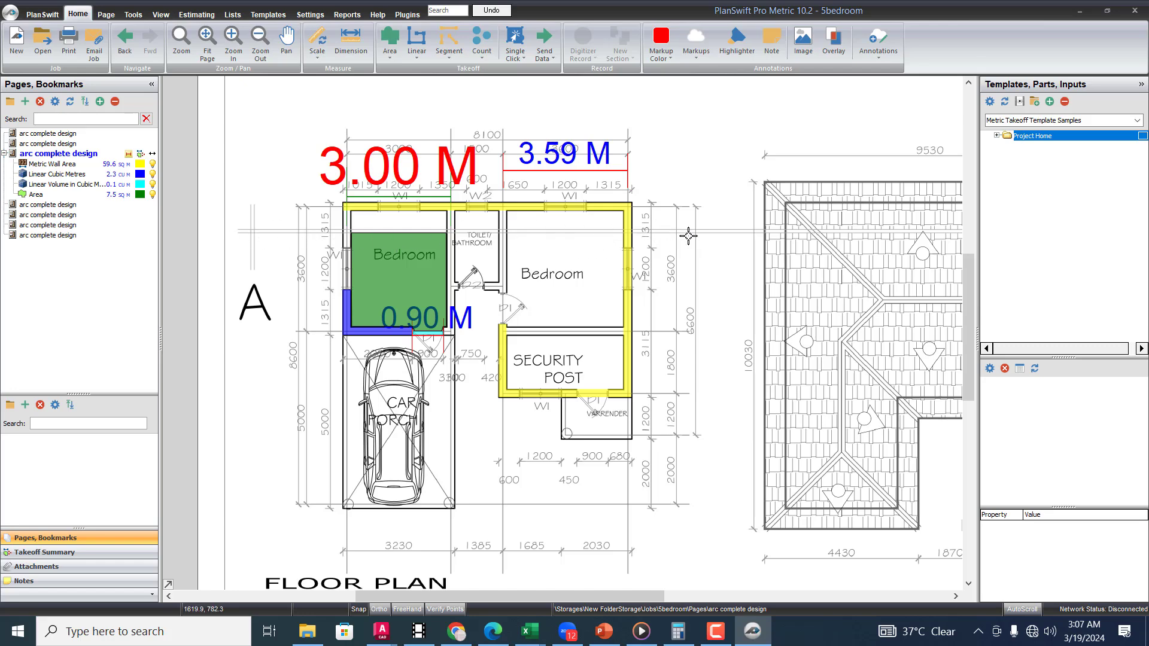
scroll(397, 240, "up", 2)
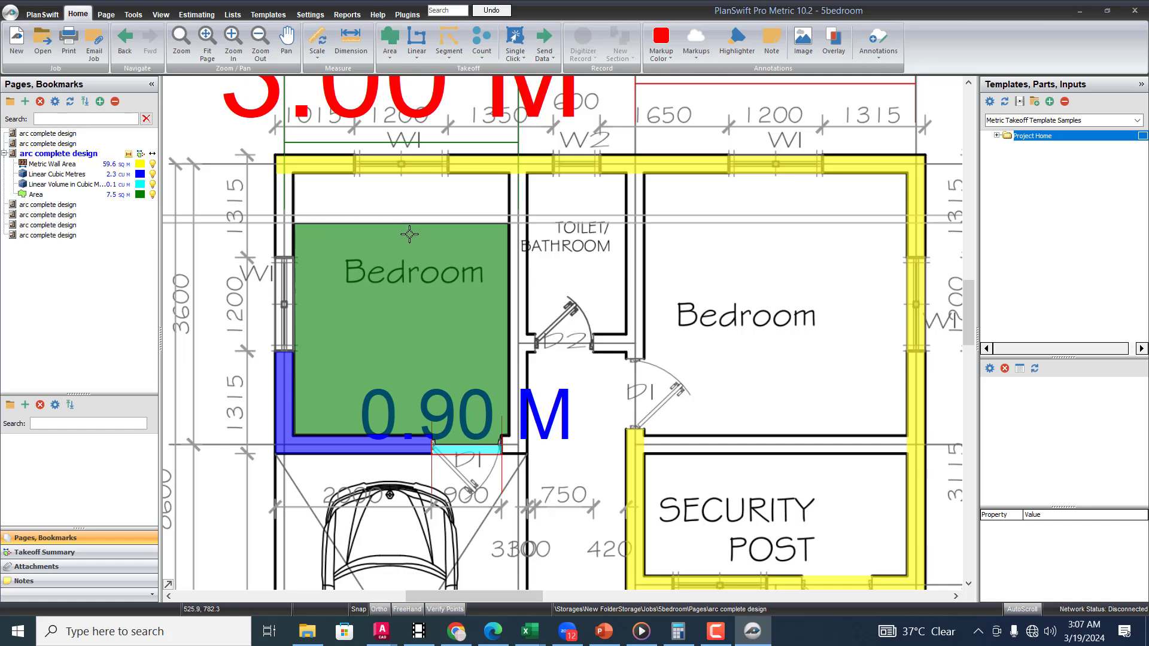
scroll(462, 177, "down", 2)
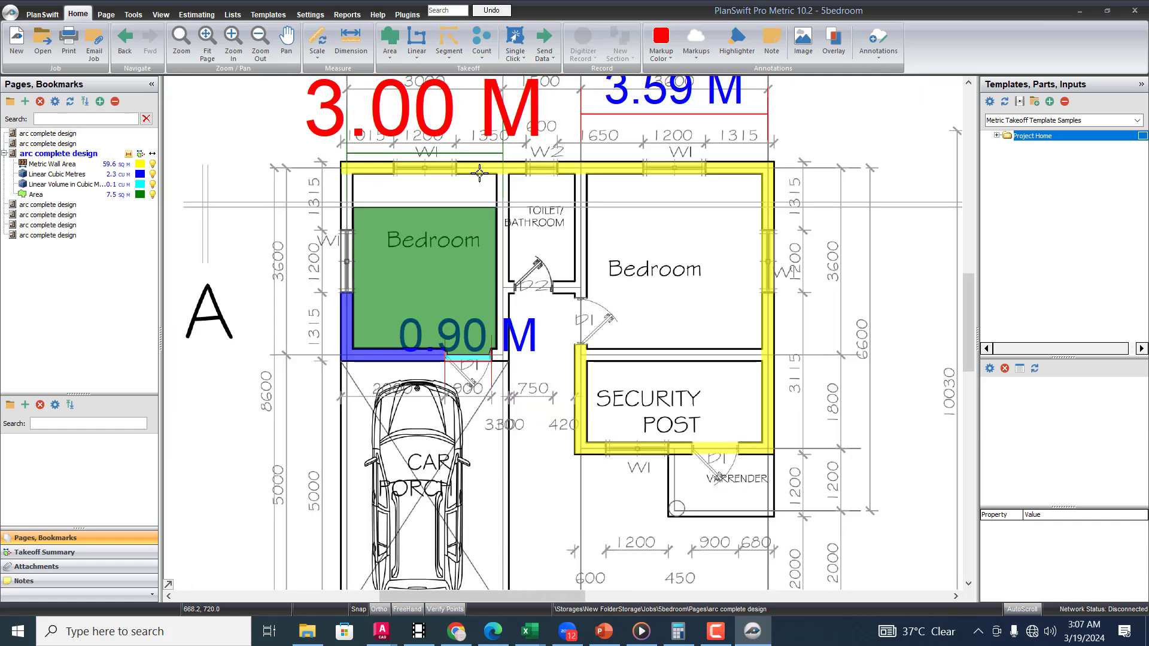
scroll(609, 313, "up", 1)
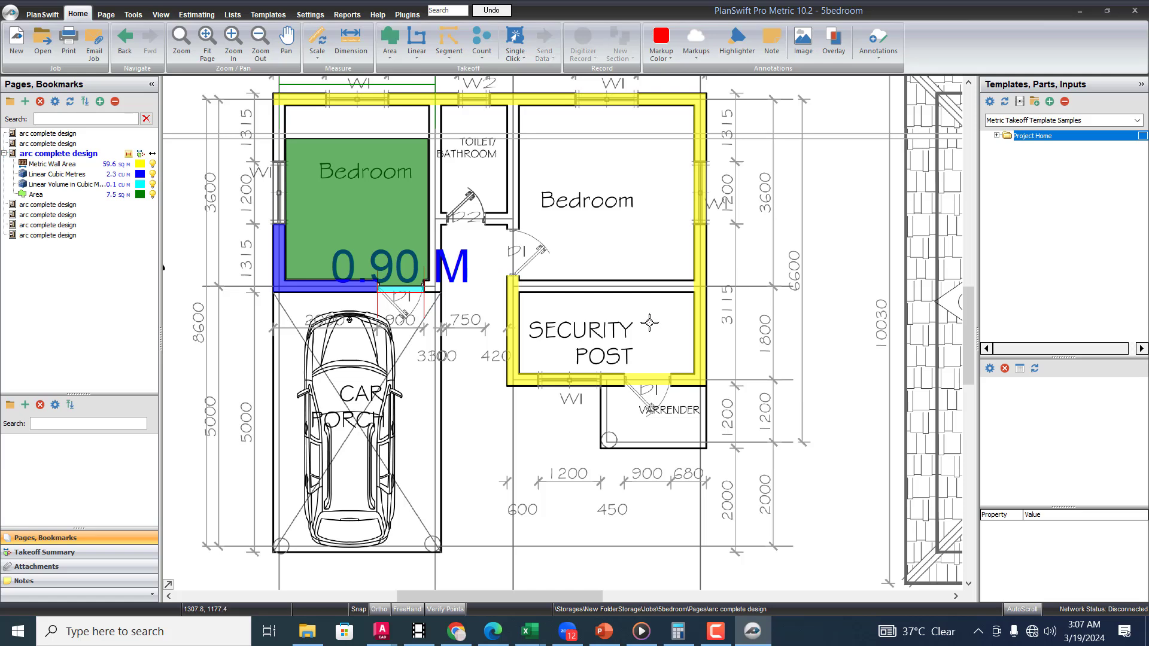
Step: Take off the security post's floor with a second SingleClick Area takeoff in solid olive, and inspect its takeoff entry
left_click(390, 56)
left_click(422, 72)
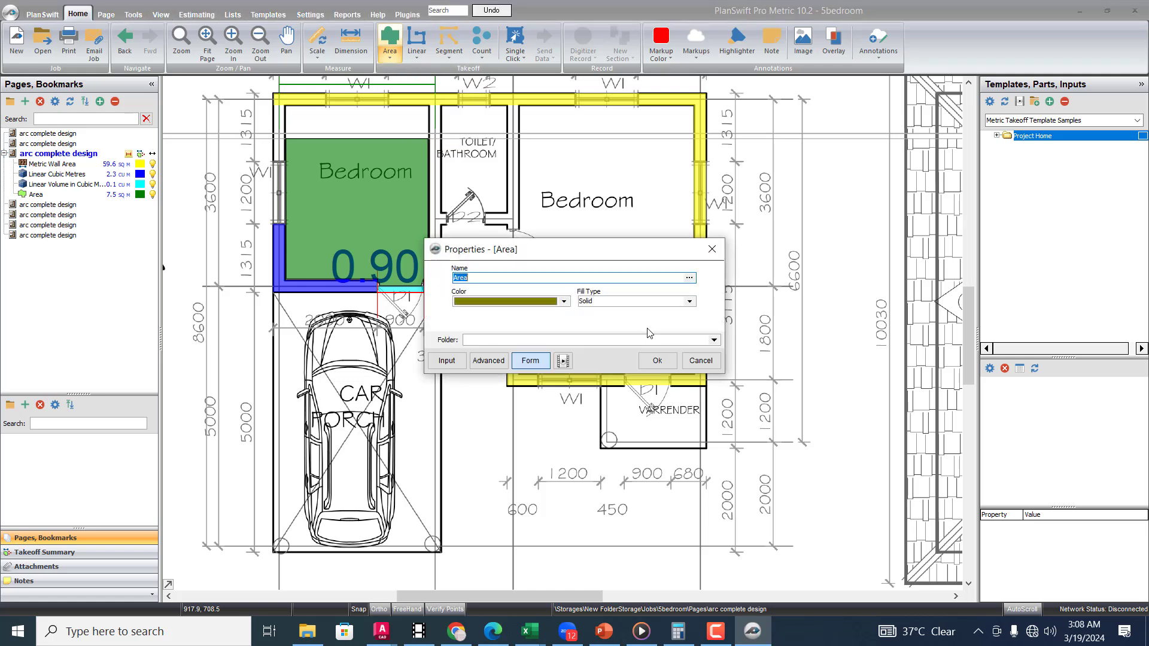
left_click(657, 361)
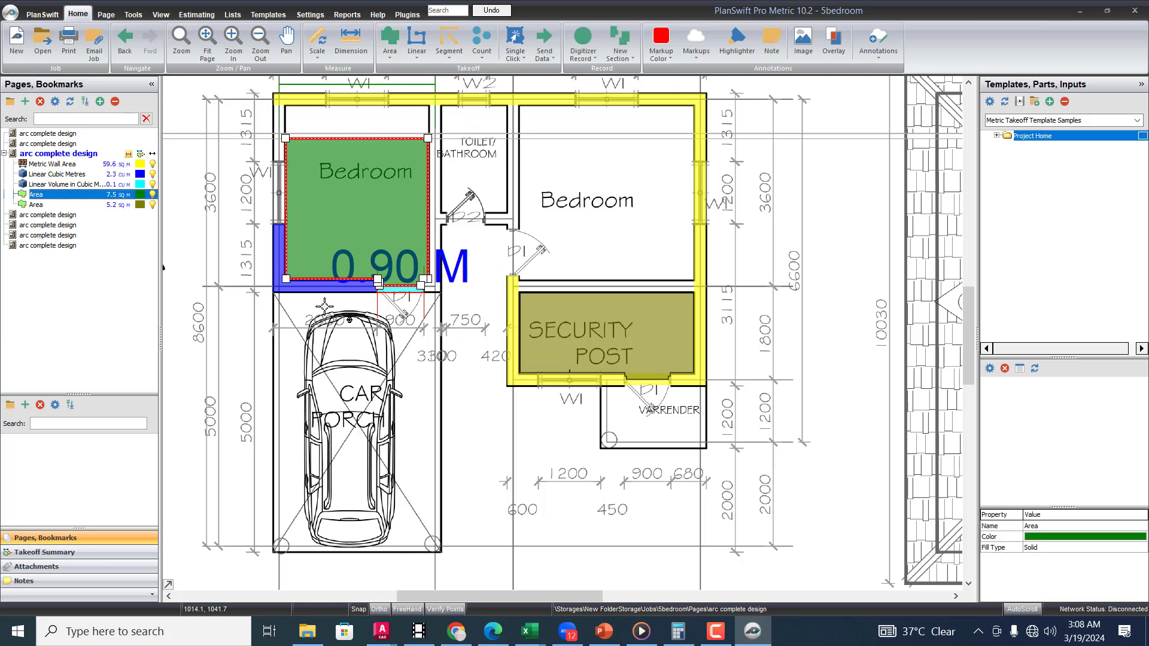
left_click(113, 207)
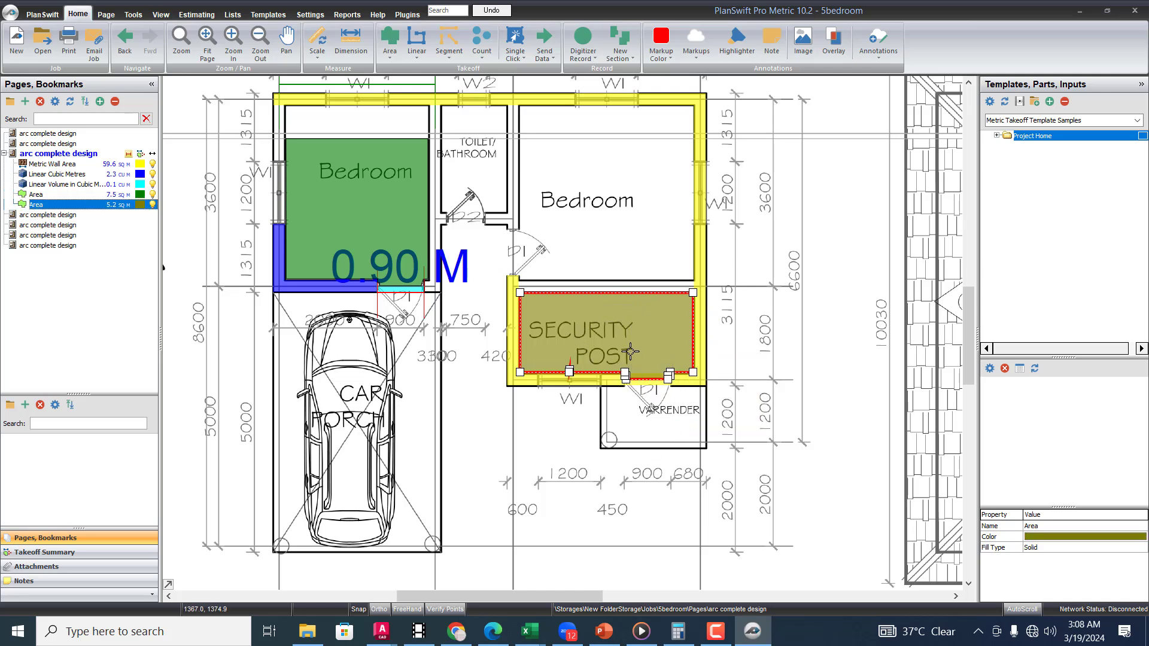
key("Escape")
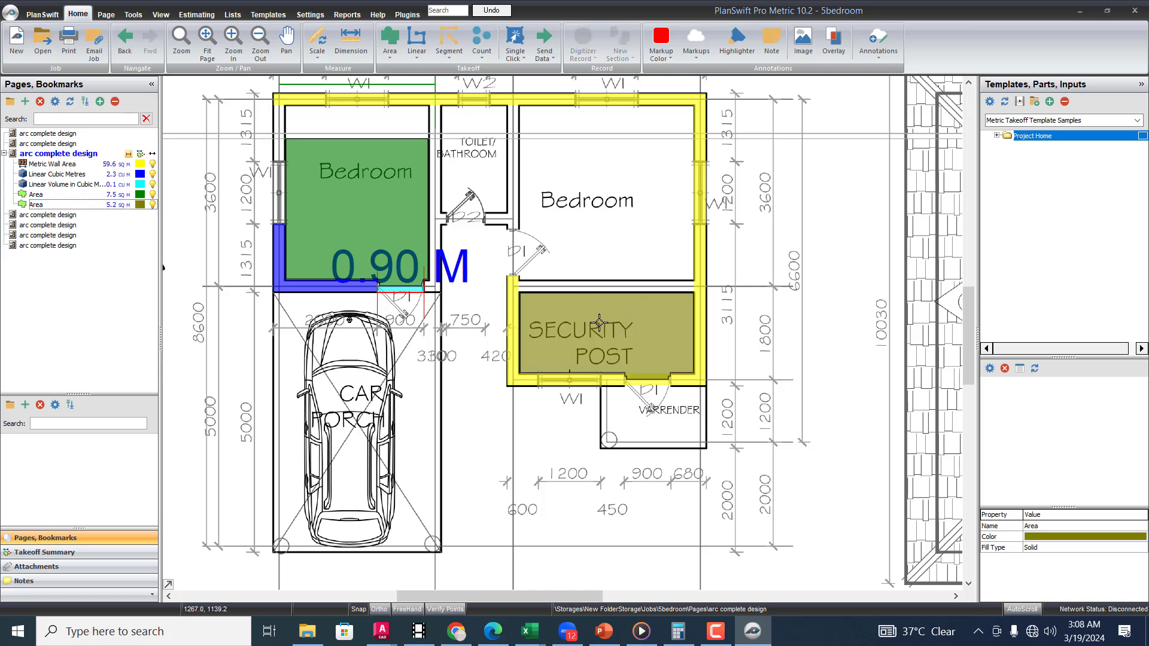
Step: Delete the security post's olive floor section along with its emptied Area takeoff item
left_click(602, 307)
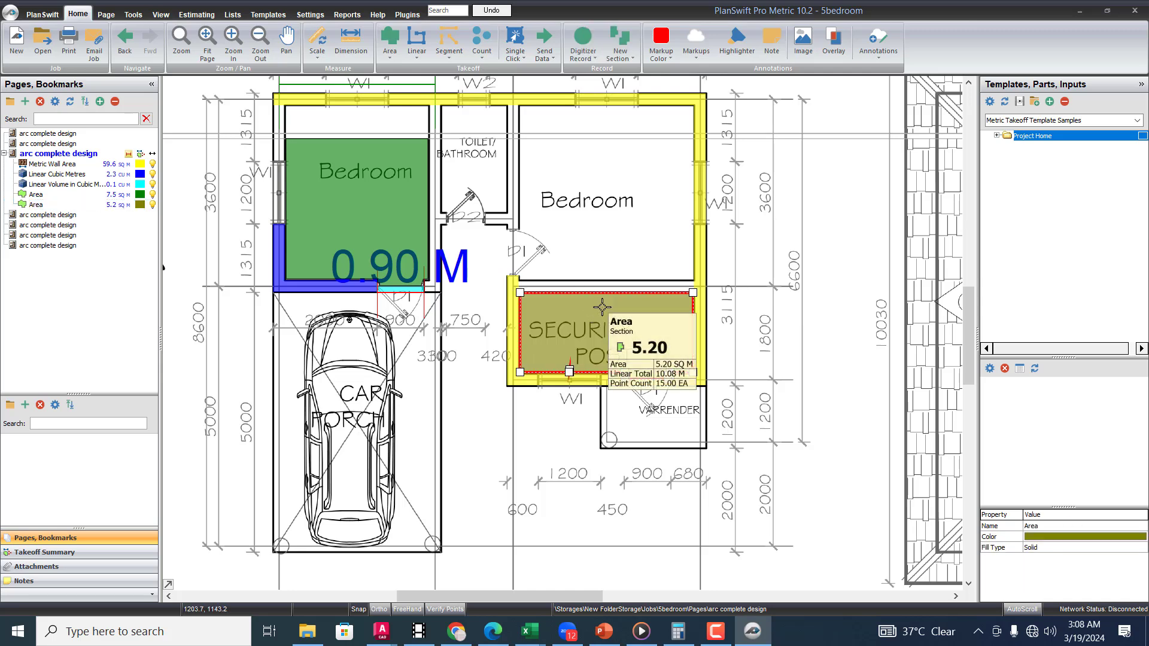
key("Delete")
left_click(617, 321)
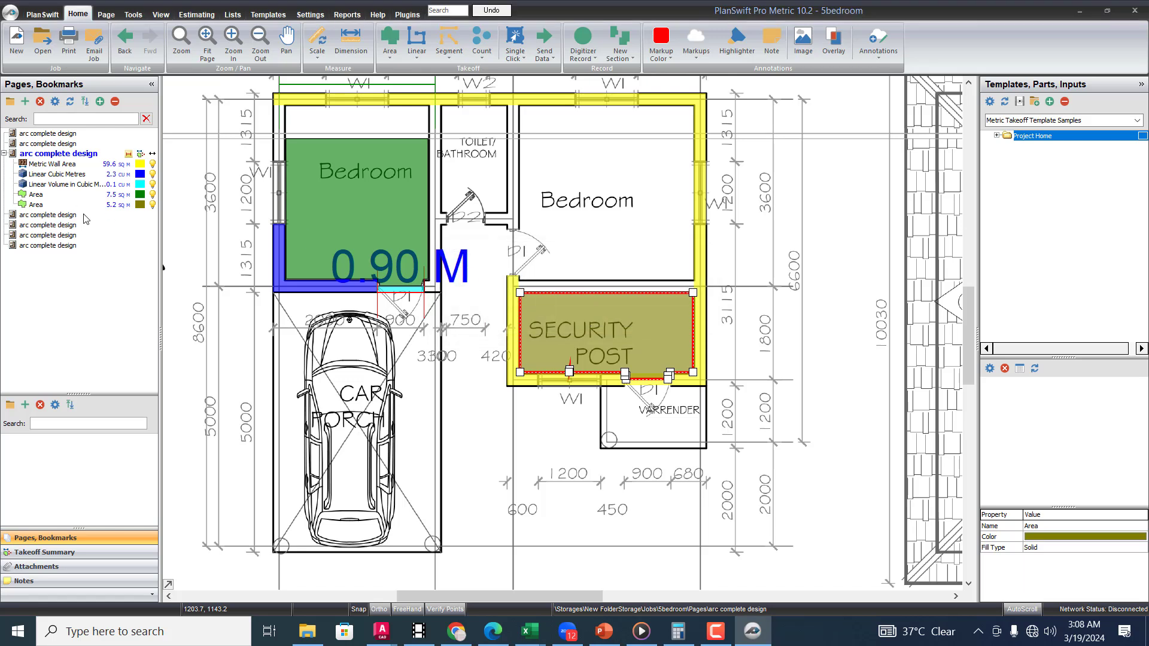
left_click(589, 376)
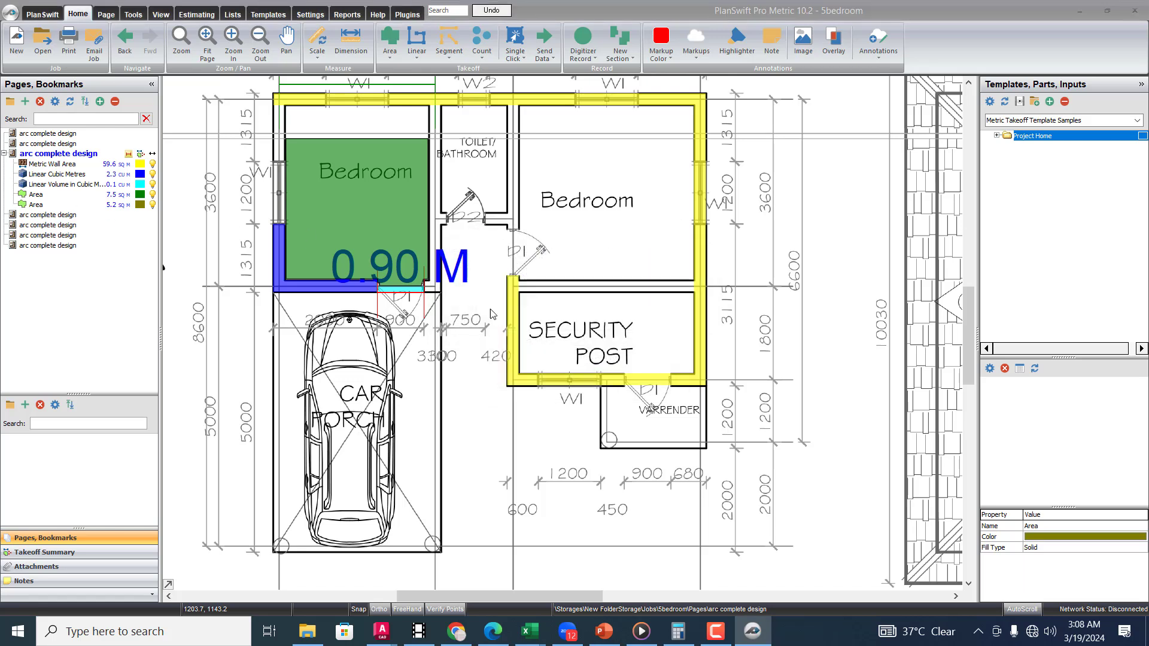
left_click(106, 195)
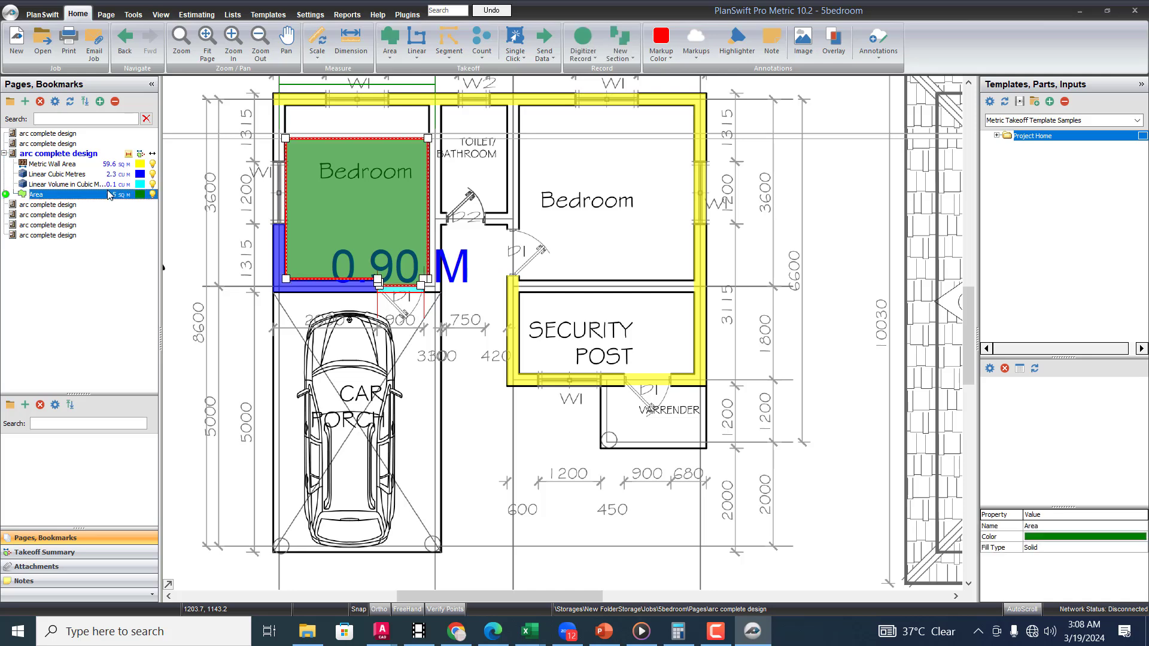
key("Delete")
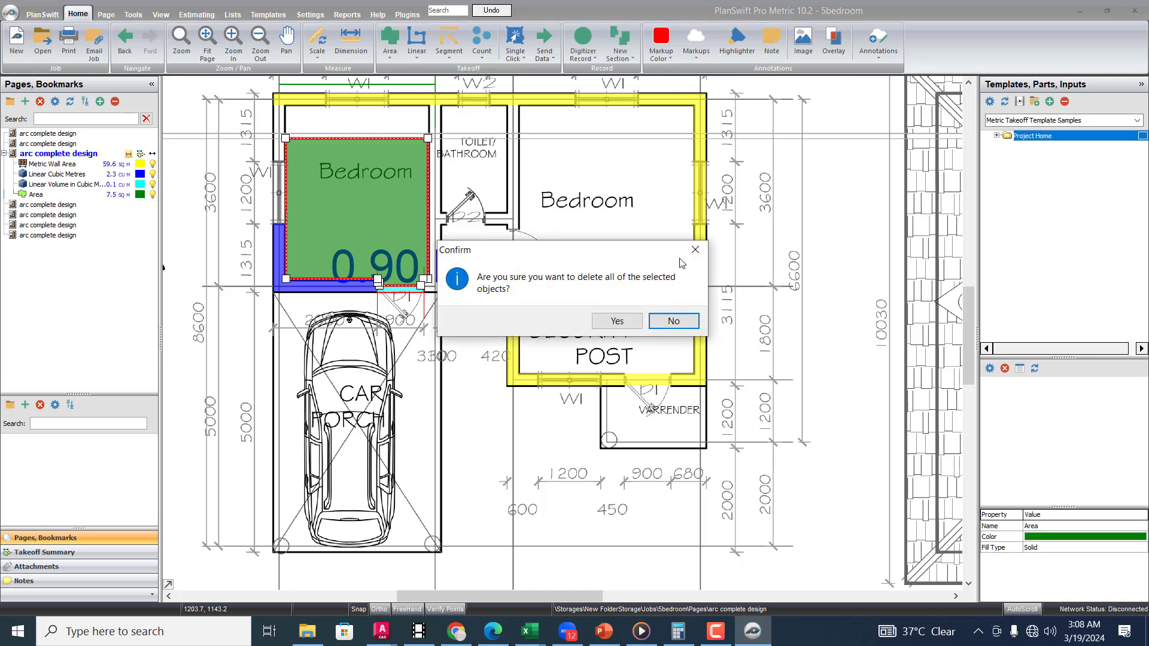
left_click(695, 250)
left_click(106, 196)
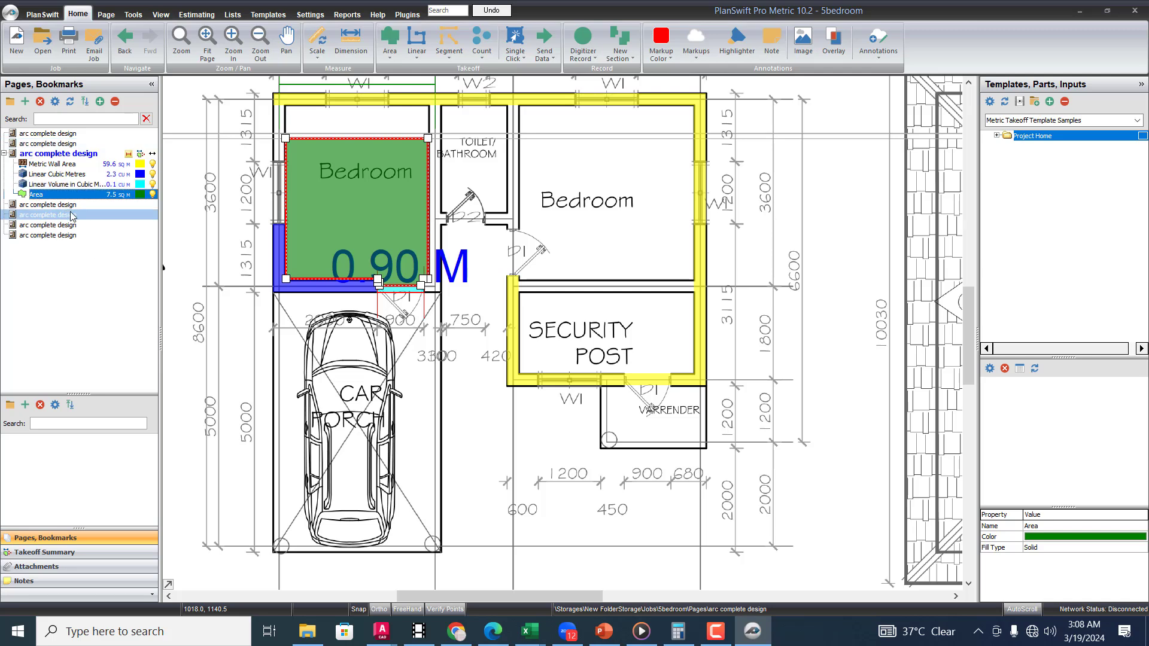
left_click(240, 208)
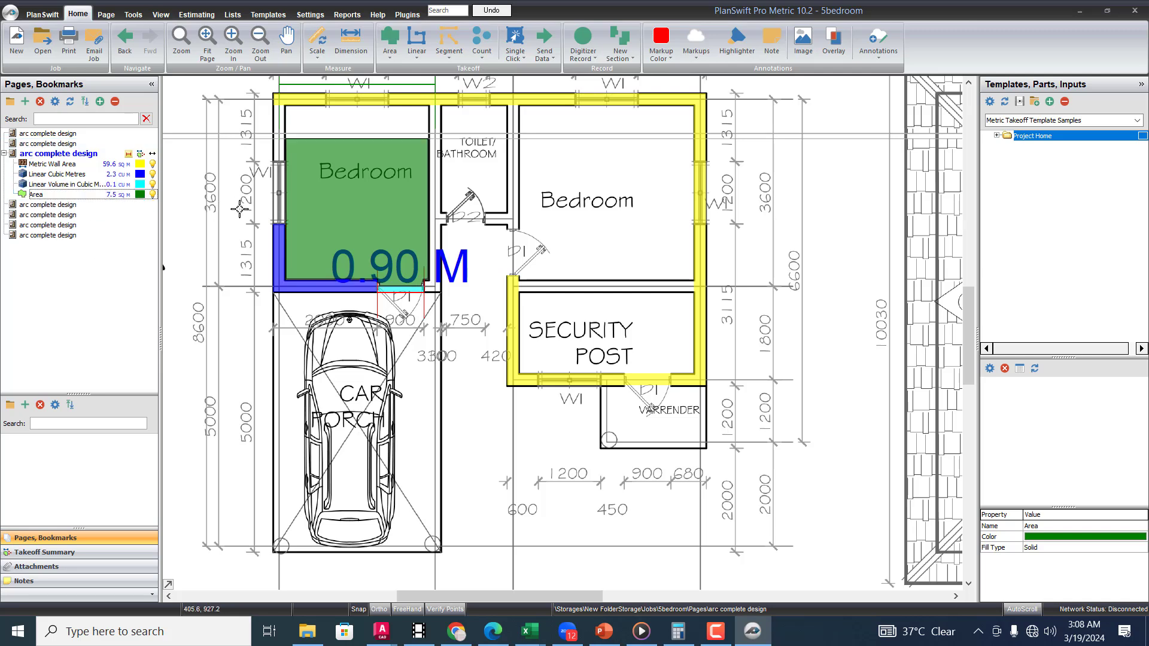
Step: Change the left bedroom's area takeoff colour to red in its properties
left_click(142, 196)
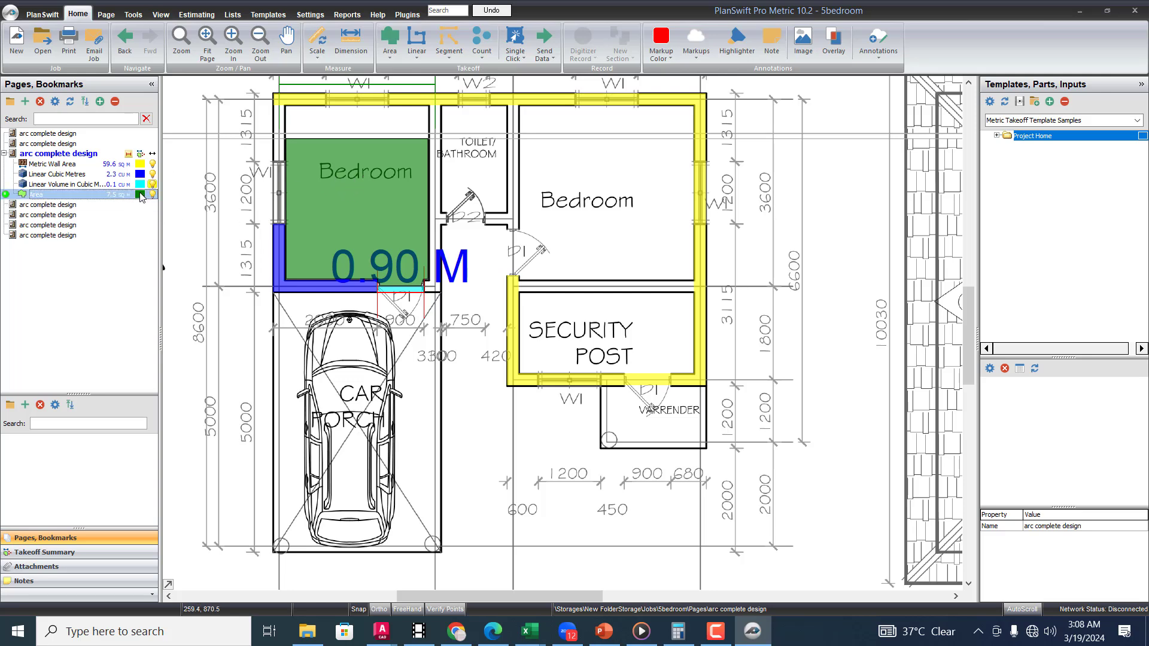
left_click(141, 195)
left_click(149, 197)
left_click(144, 197)
left_click(142, 198)
double_click(135, 196)
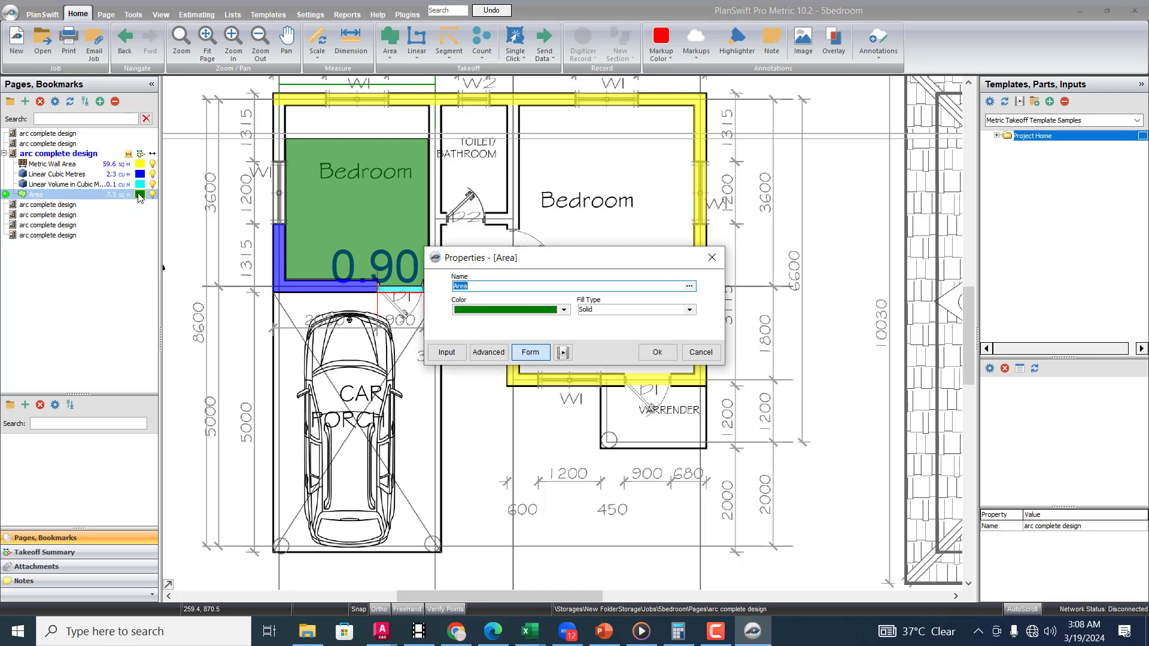
left_click(566, 312)
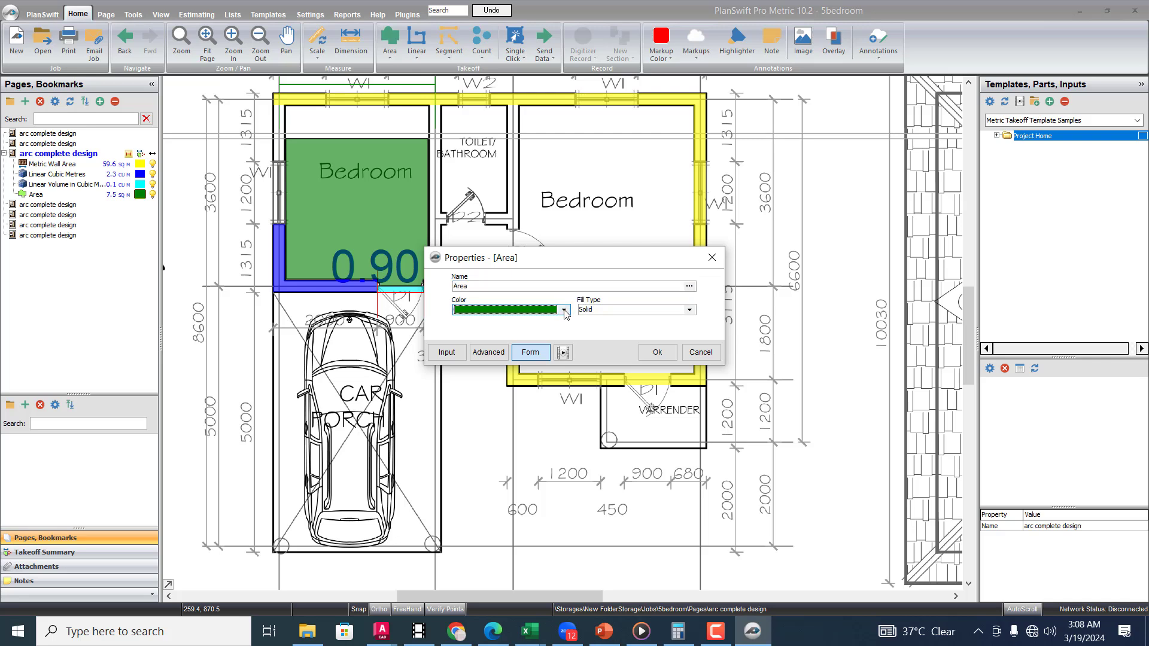
left_click(460, 359)
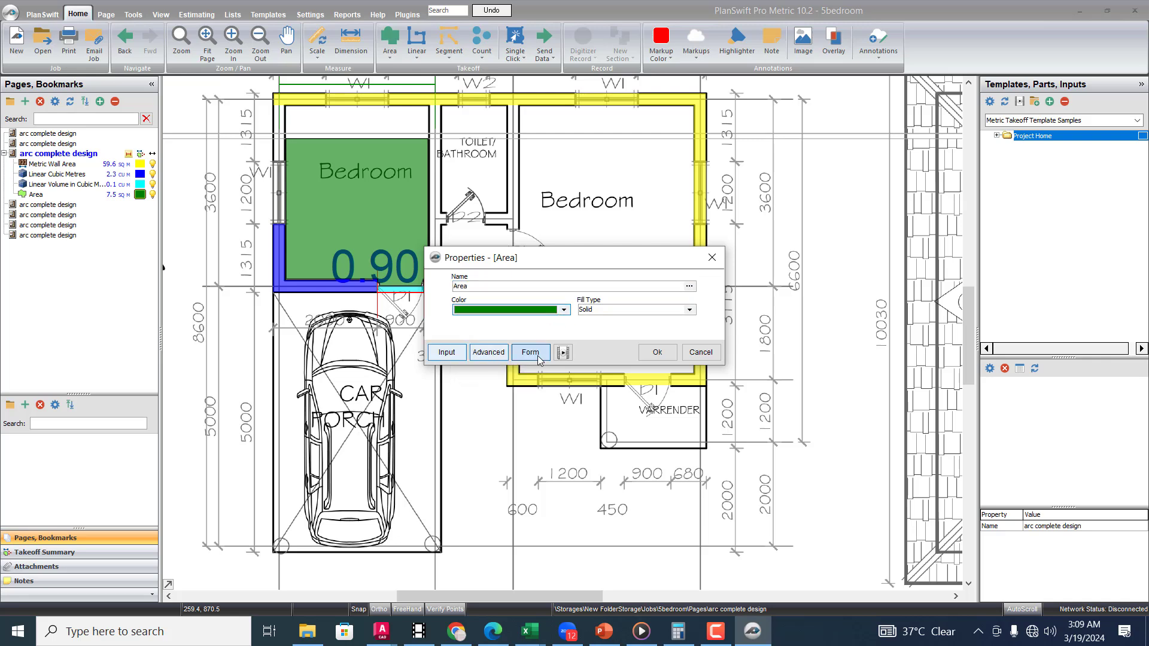
left_click(658, 352)
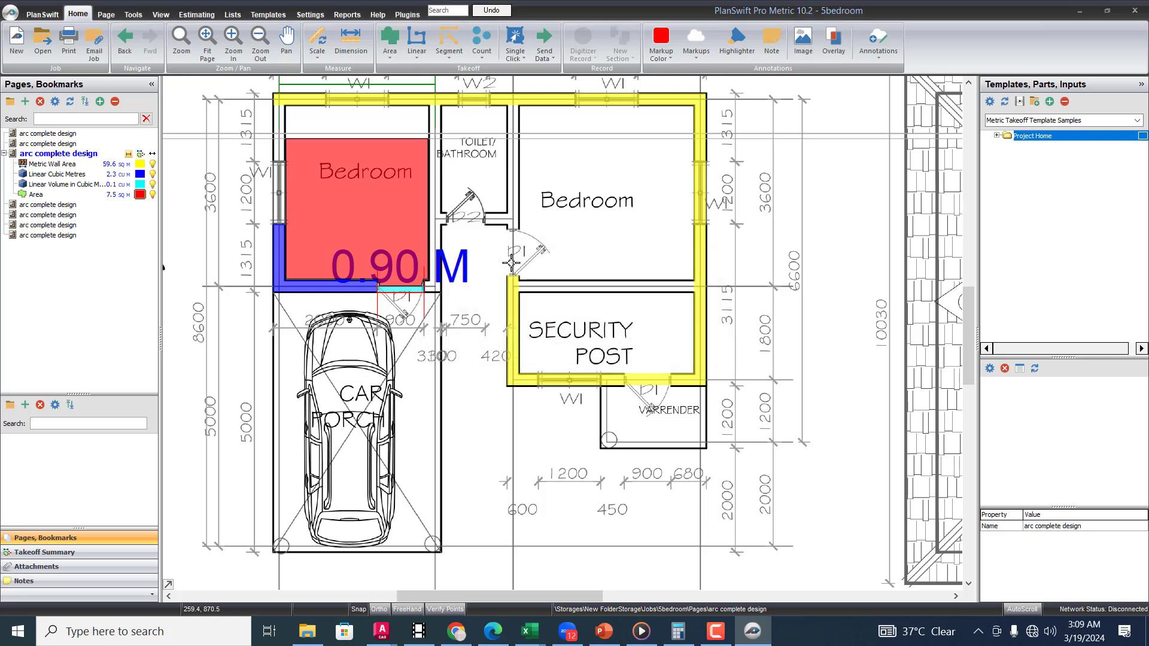
Step: Recolour the left bedroom's area takeoff to Lime, and hide and show it again on the plan
left_click(141, 195)
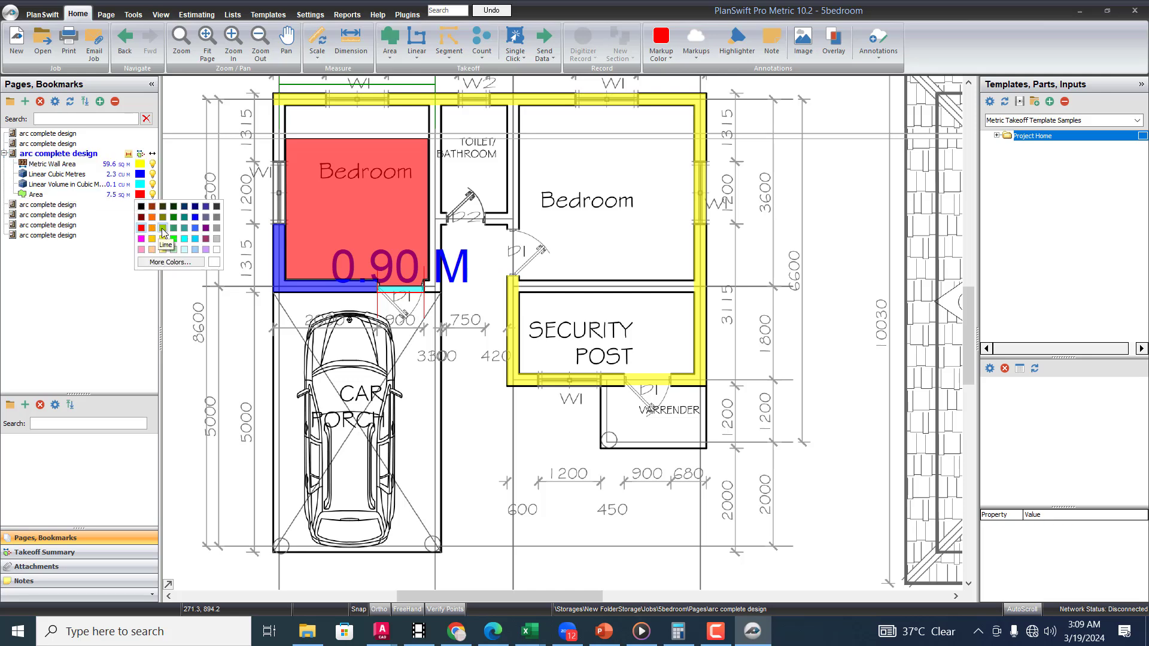
key("Escape")
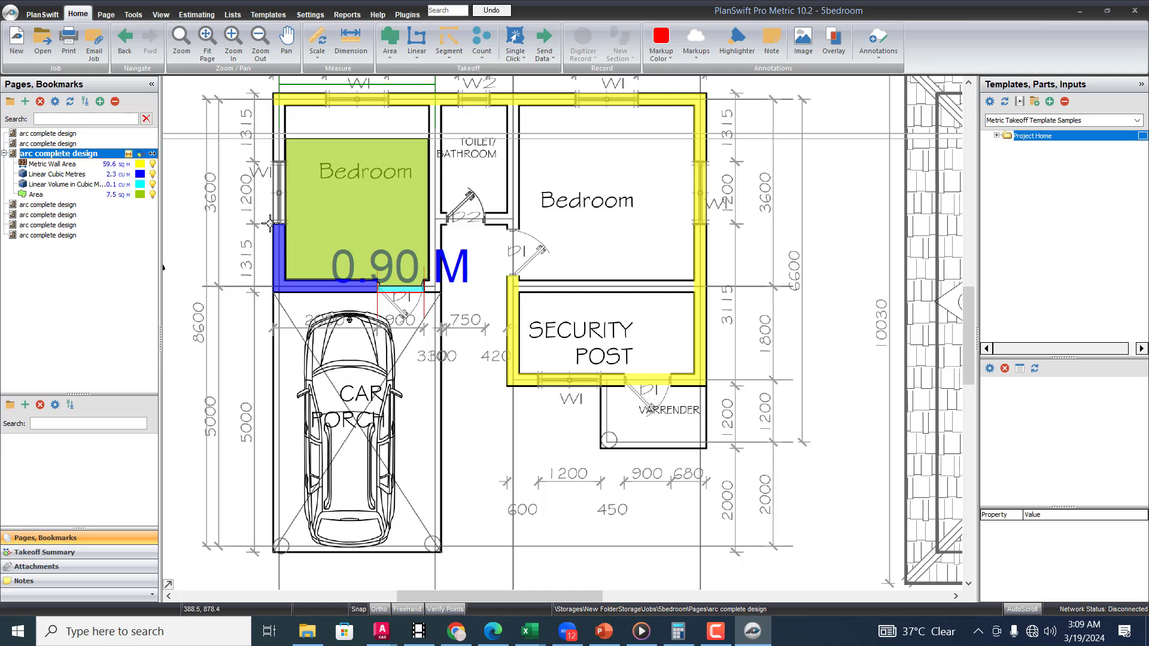
left_click(153, 195)
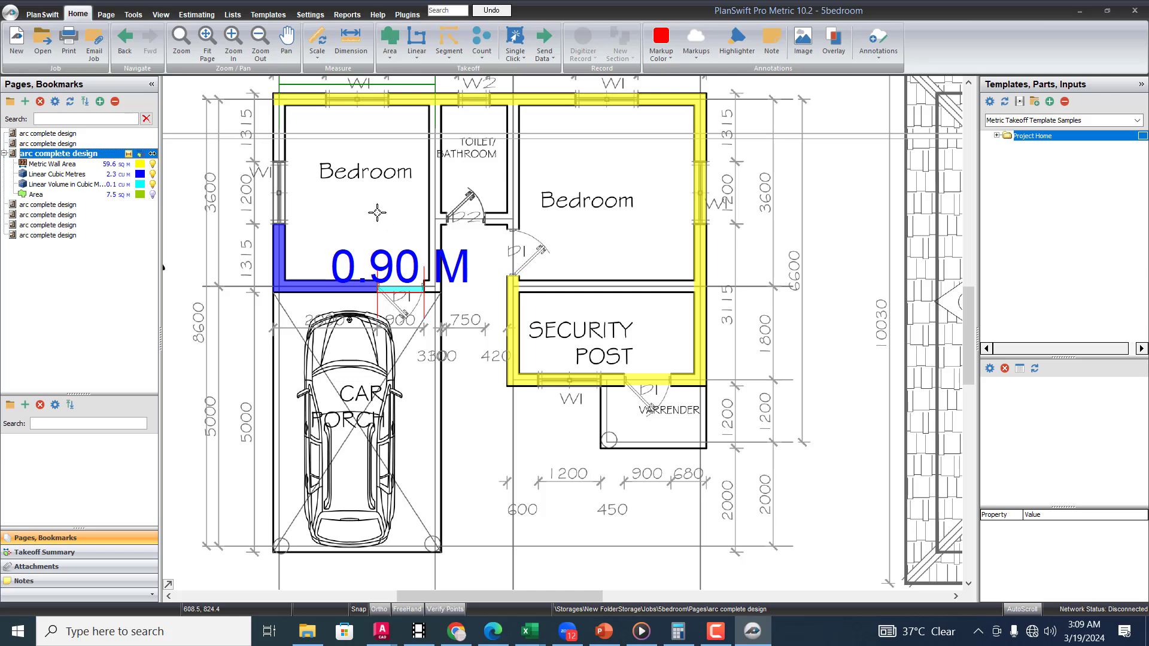
left_click(140, 195)
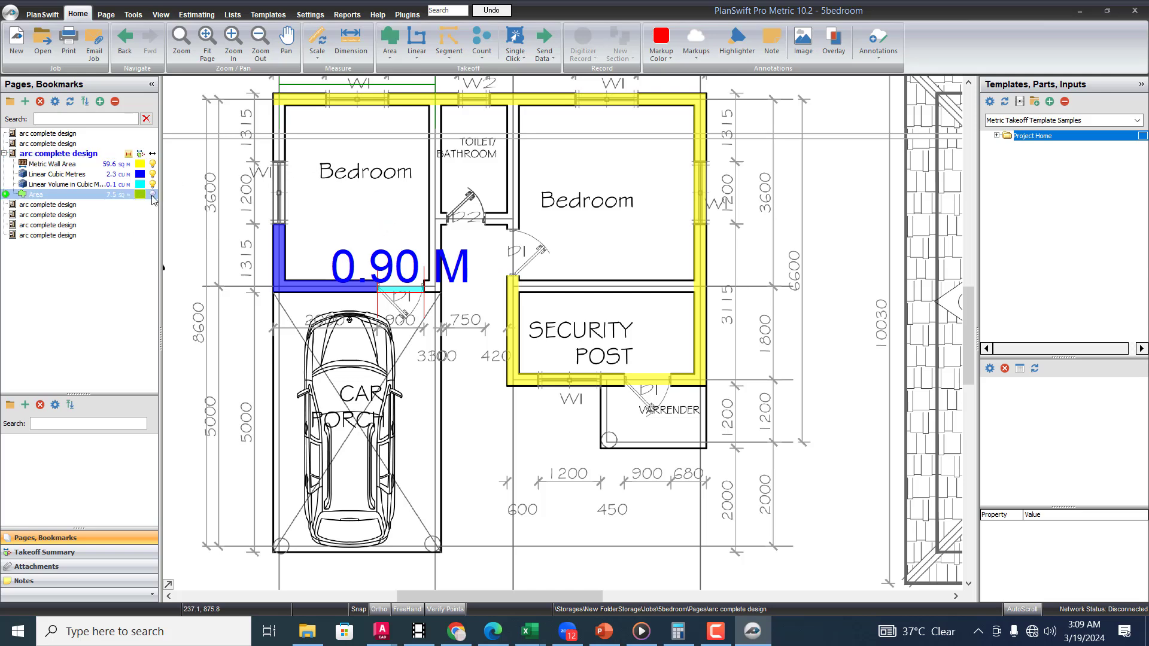
left_click(152, 196)
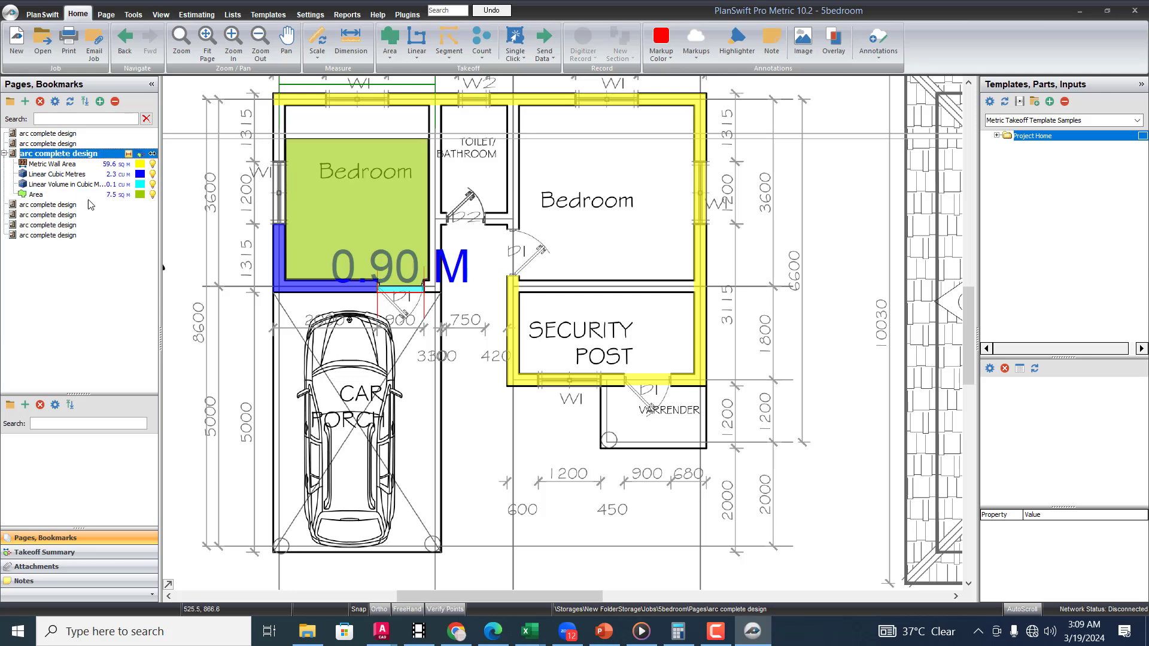
Step: Delete the left bedroom's floor section along with its emptied Area takeoff item
left_click(59, 195)
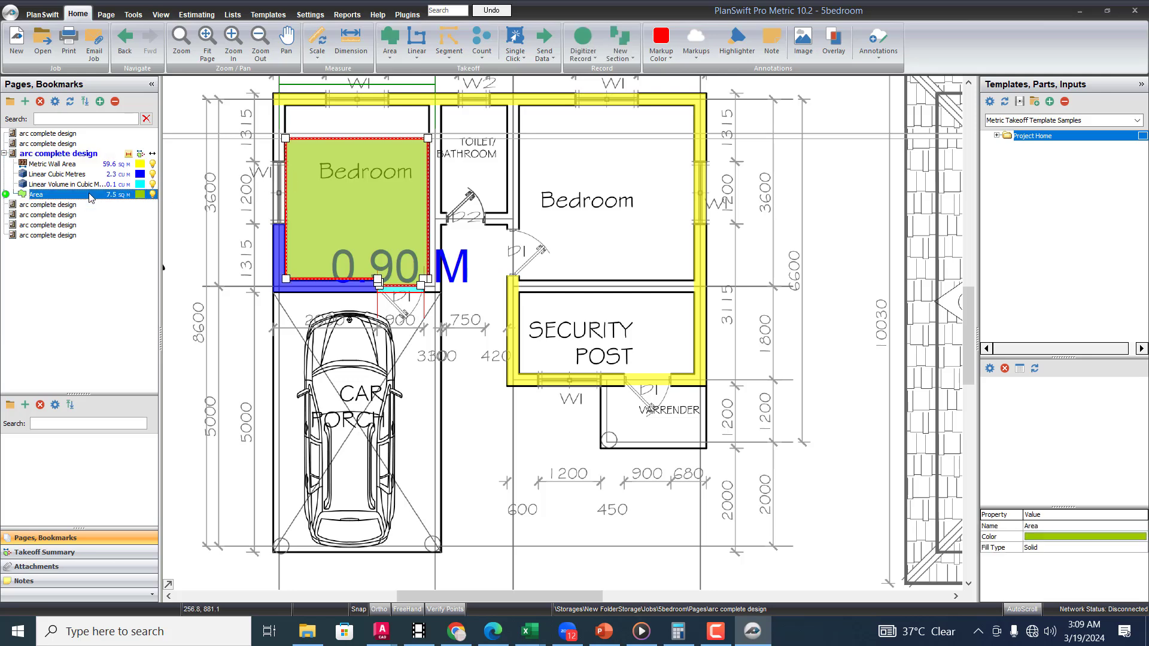
left_click(241, 219)
left_click(351, 201)
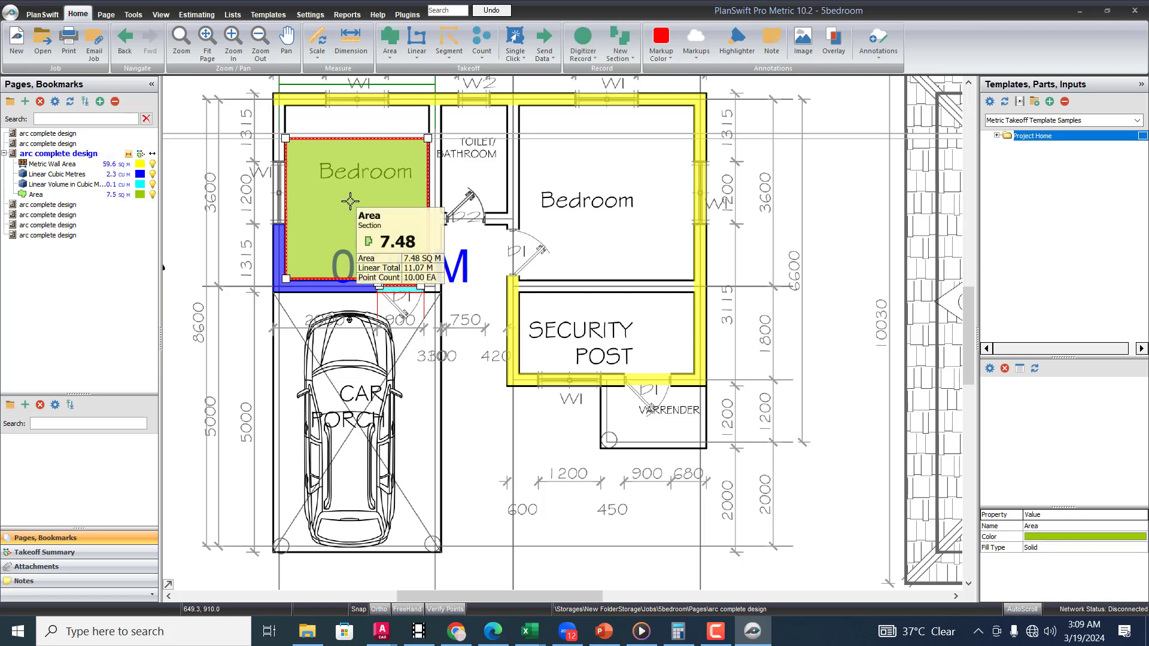
key("Delete")
left_click(607, 324)
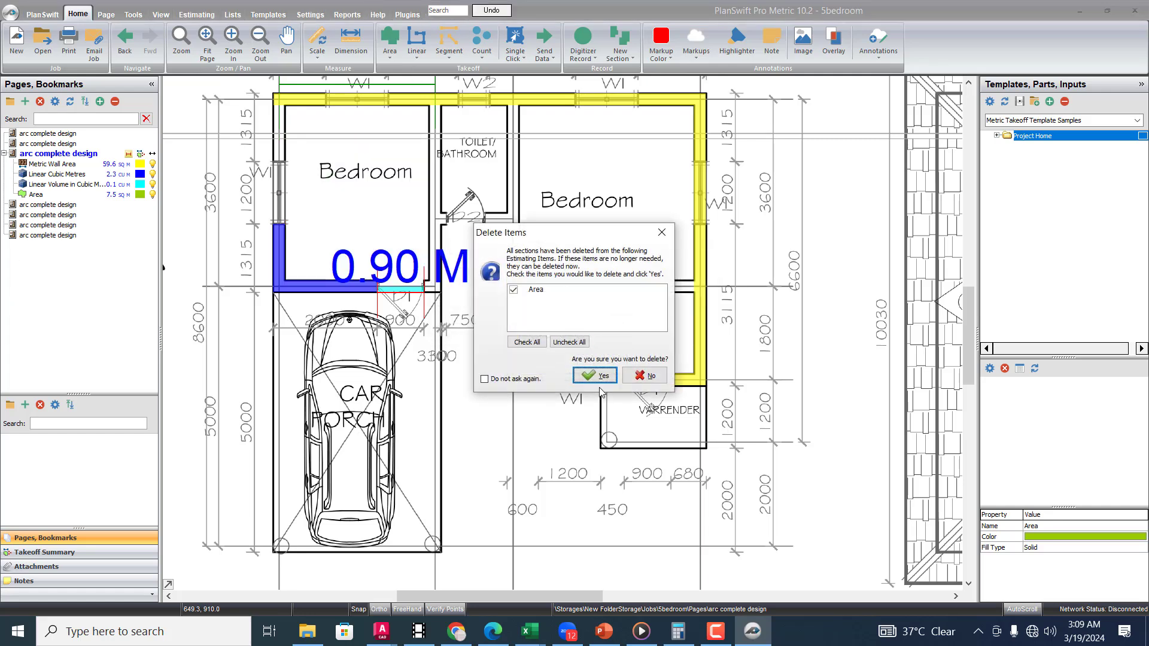
left_click(596, 376)
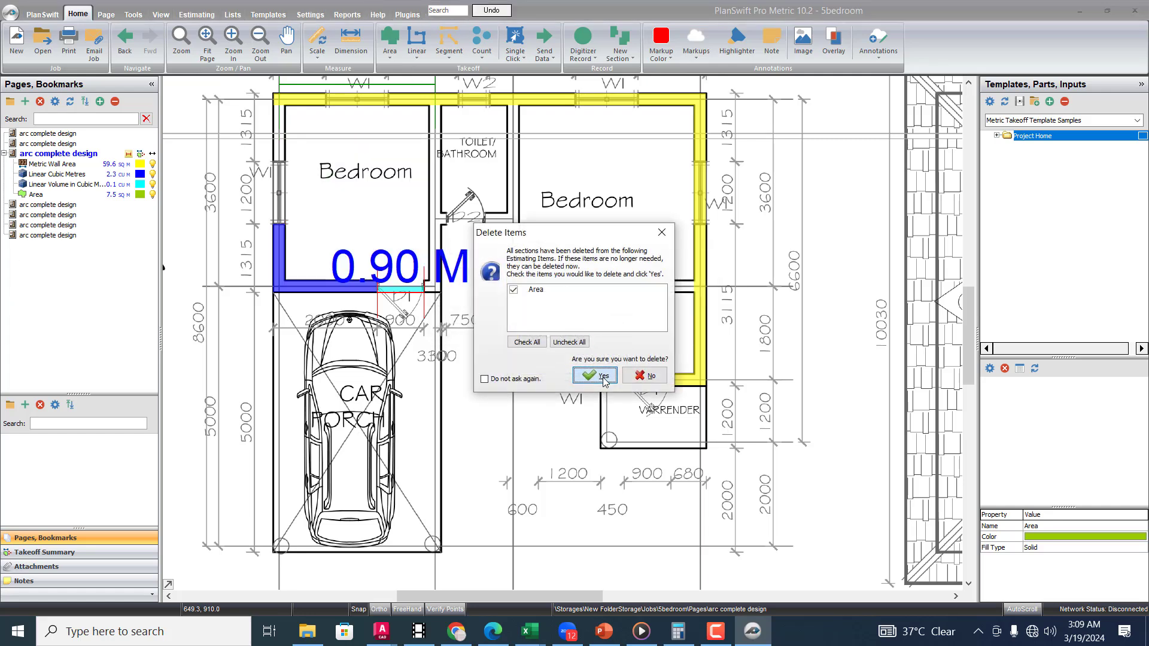
Step: Set up a Price Per SQ M area takeoff measuring "slab", with a price of 200 and a 5% markup
left_click(390, 57)
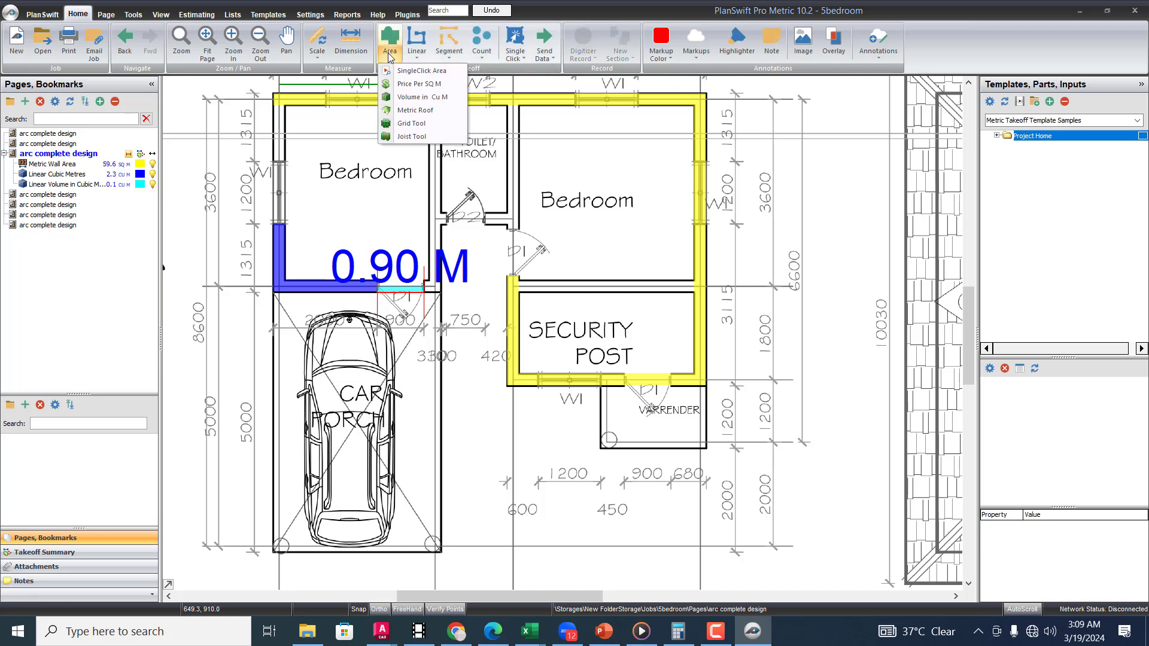
left_click(439, 90)
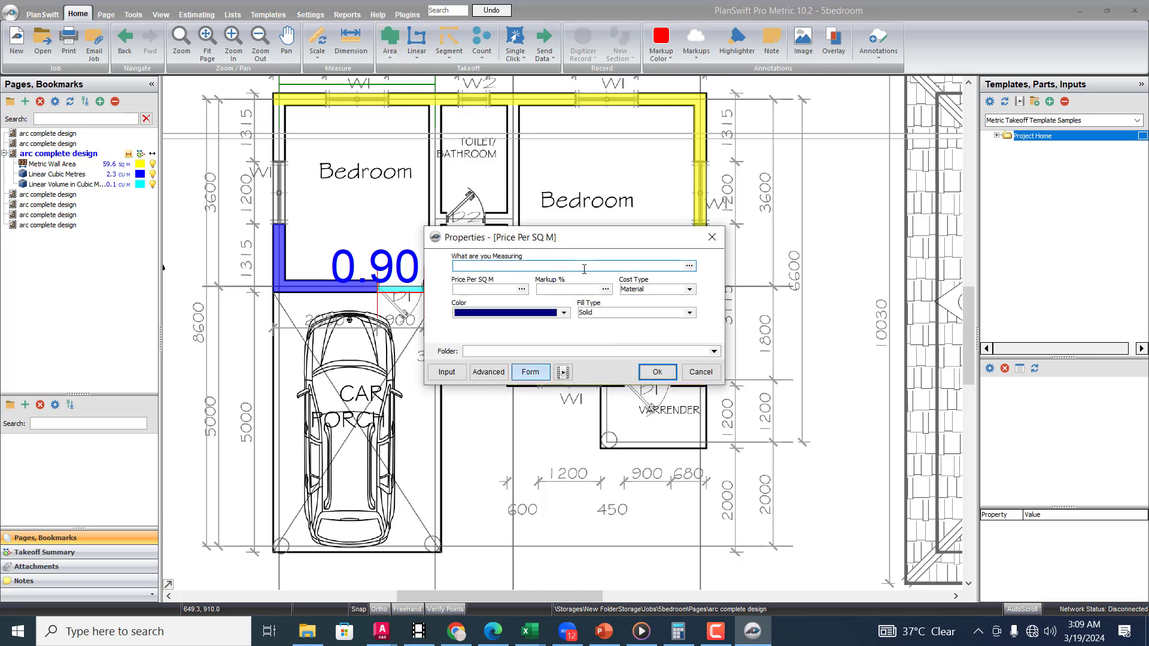
left_click(665, 267)
type("slab")
left_click(506, 290)
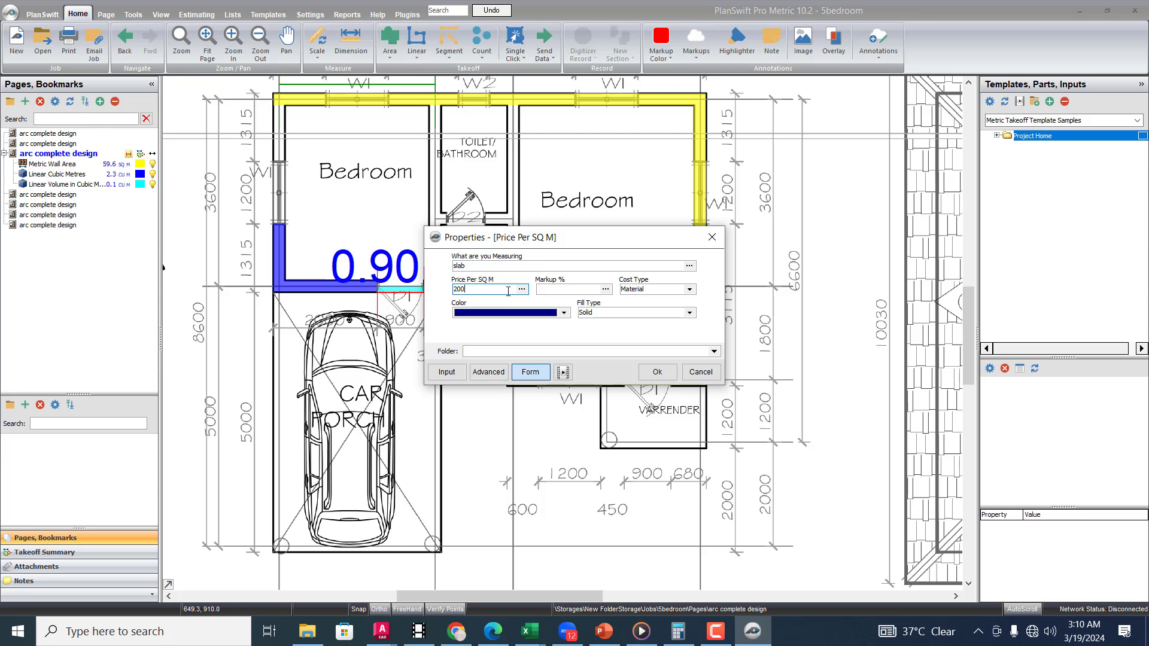
left_click(561, 289)
type("50")
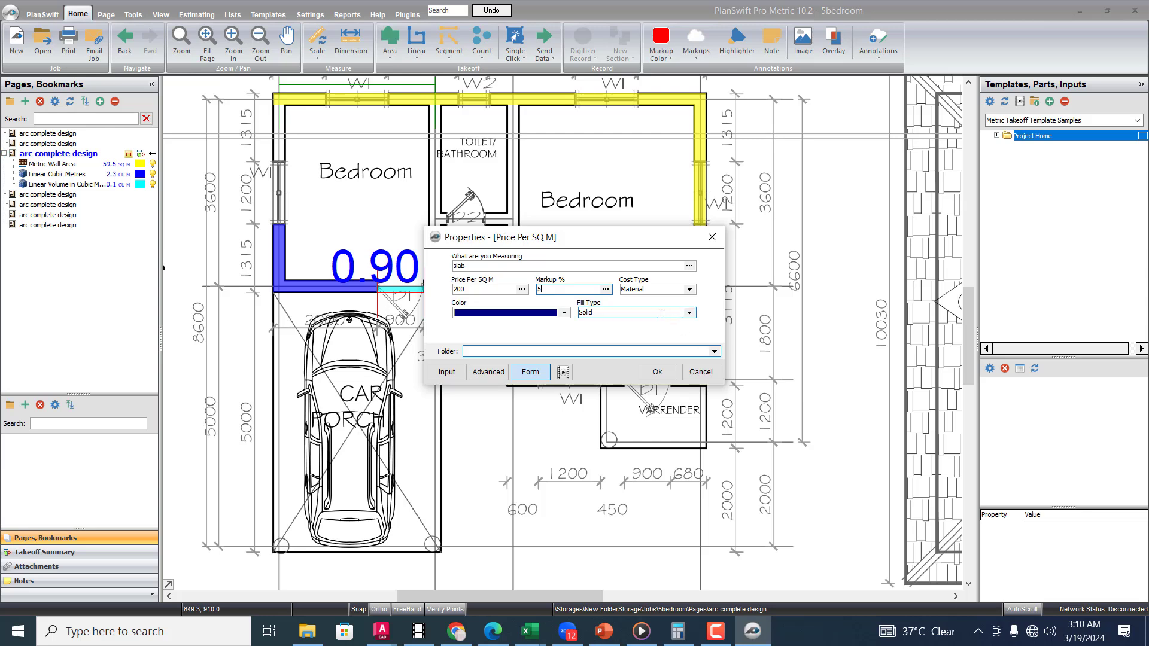
Step: Review the slab takeoff's input properties, the unit choices for price and markup, and its advanced cost formulas
left_click(446, 372)
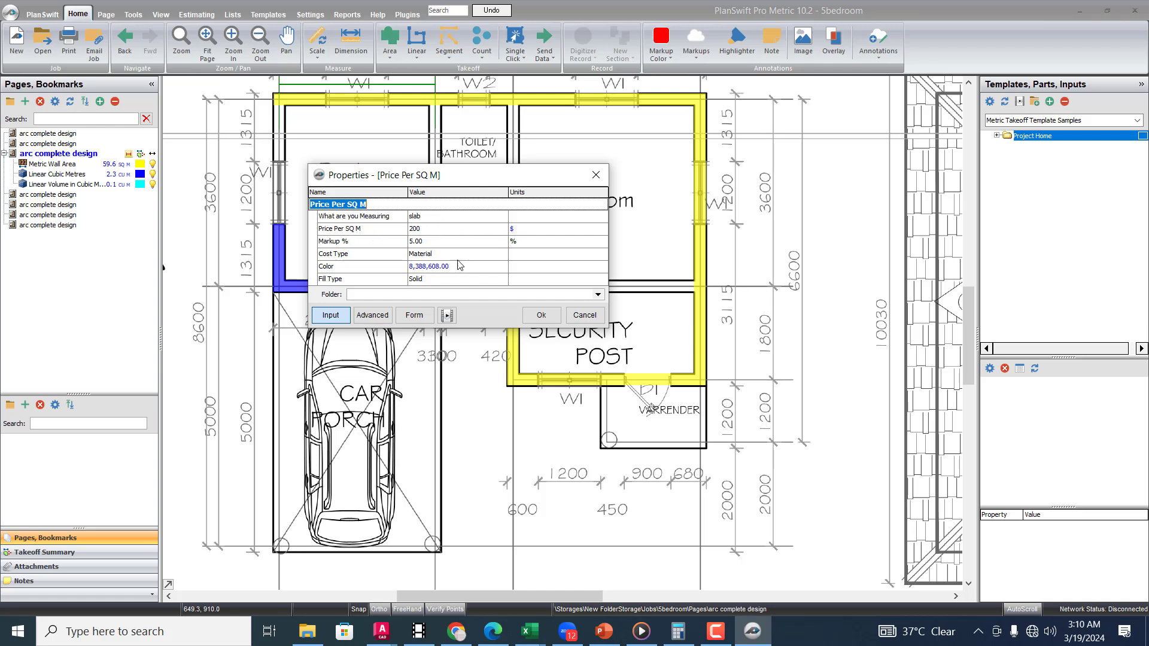
left_click(544, 233)
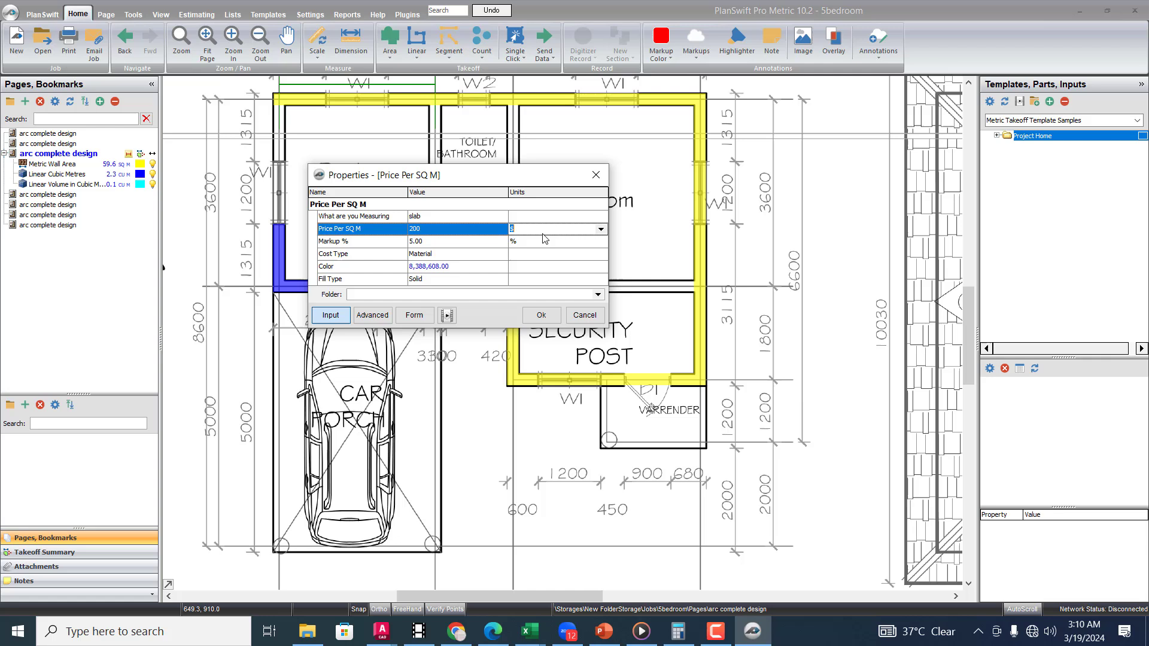
left_click(601, 230)
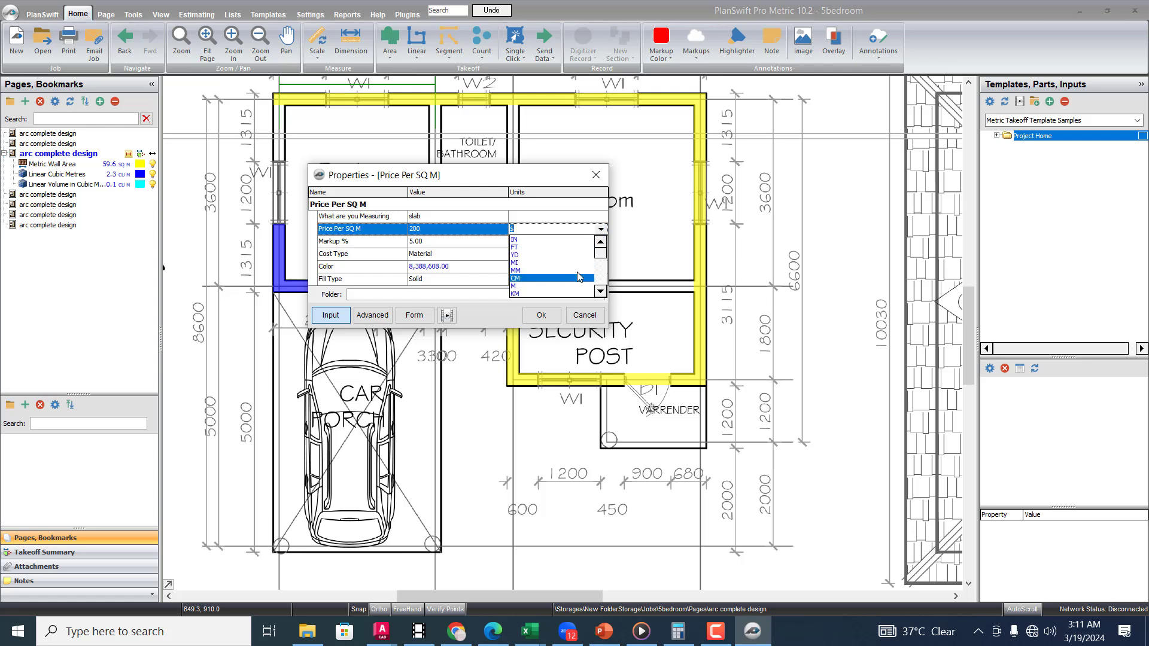
scroll(599, 240, "down", 2)
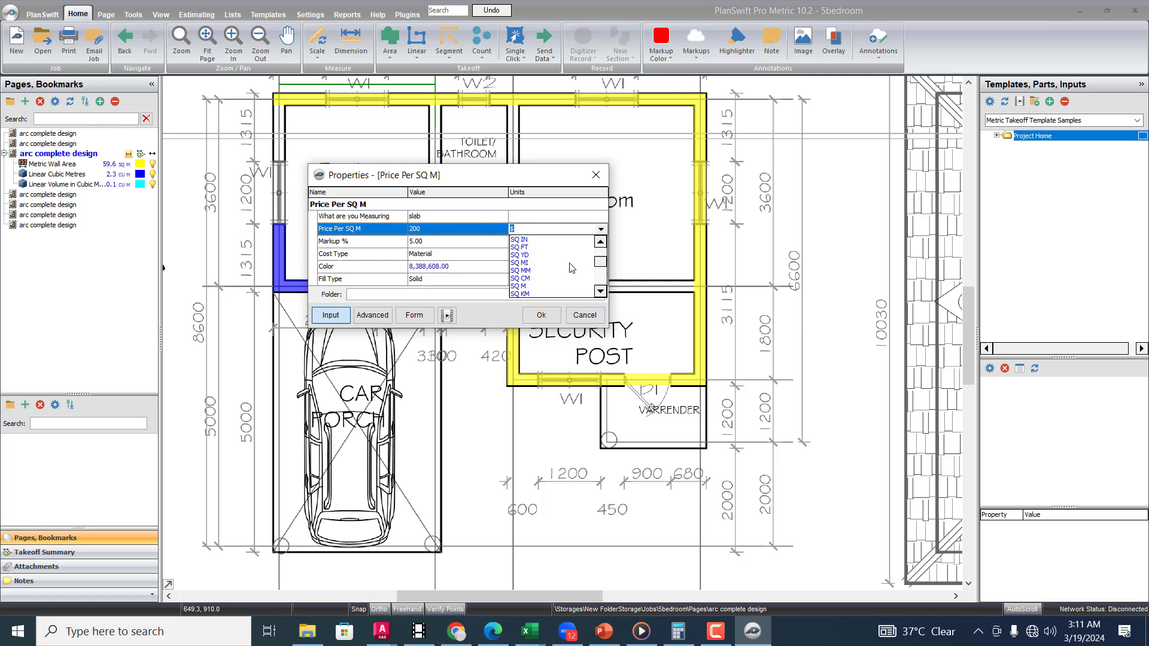
left_click(600, 230)
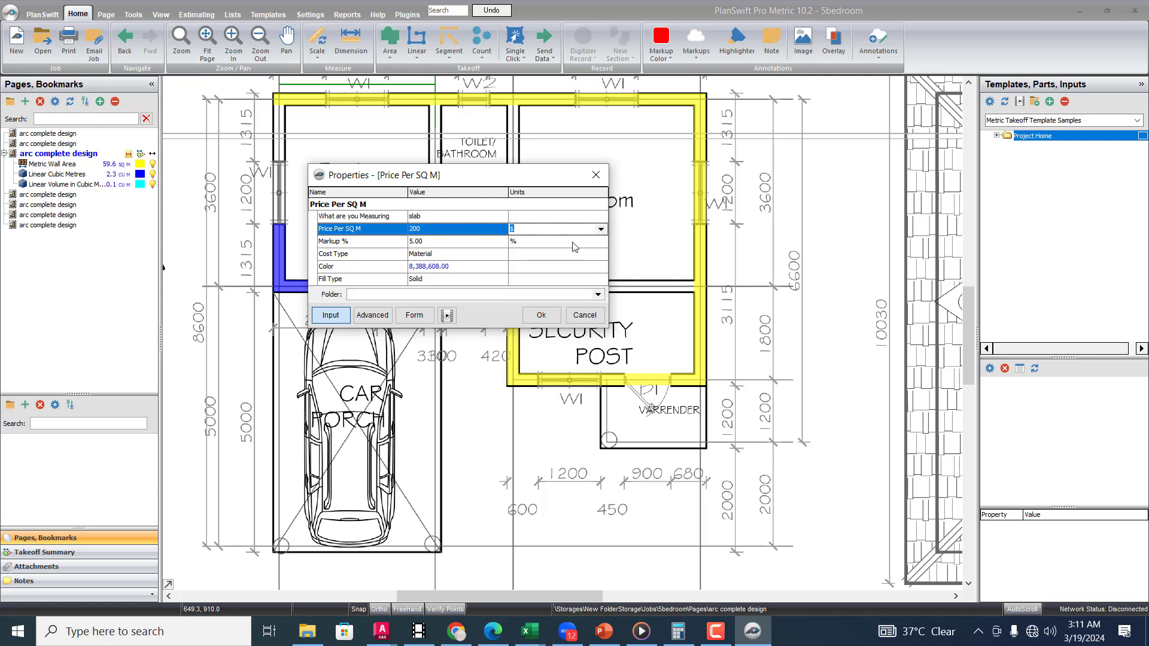
left_click(601, 244)
left_click(601, 242)
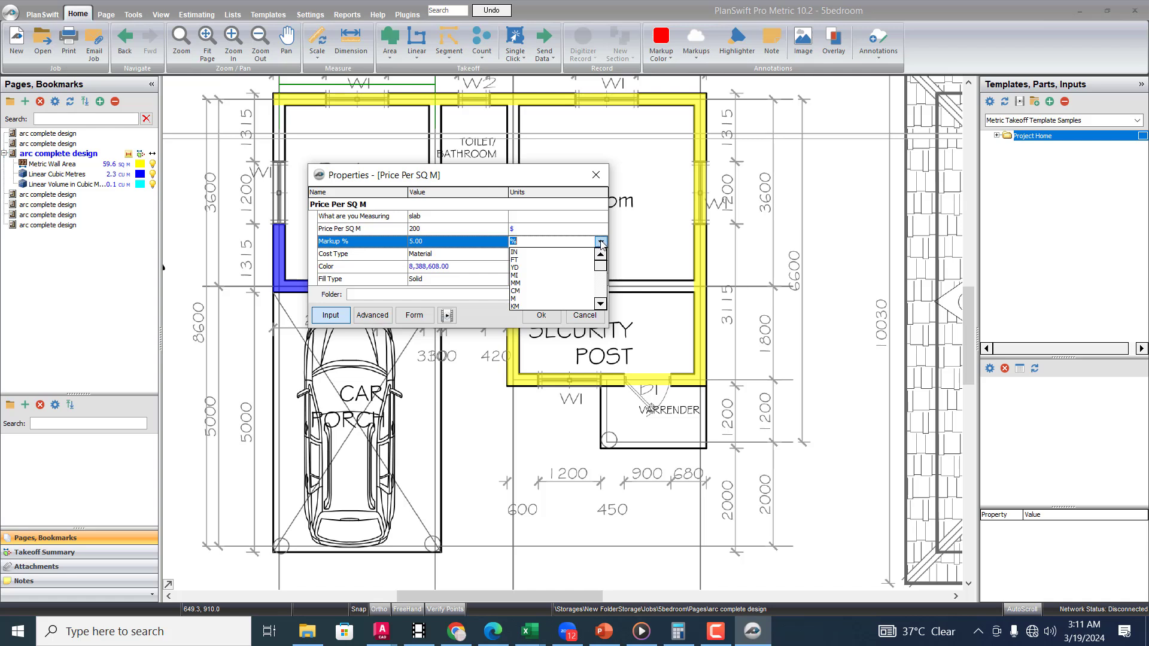
left_click(601, 243)
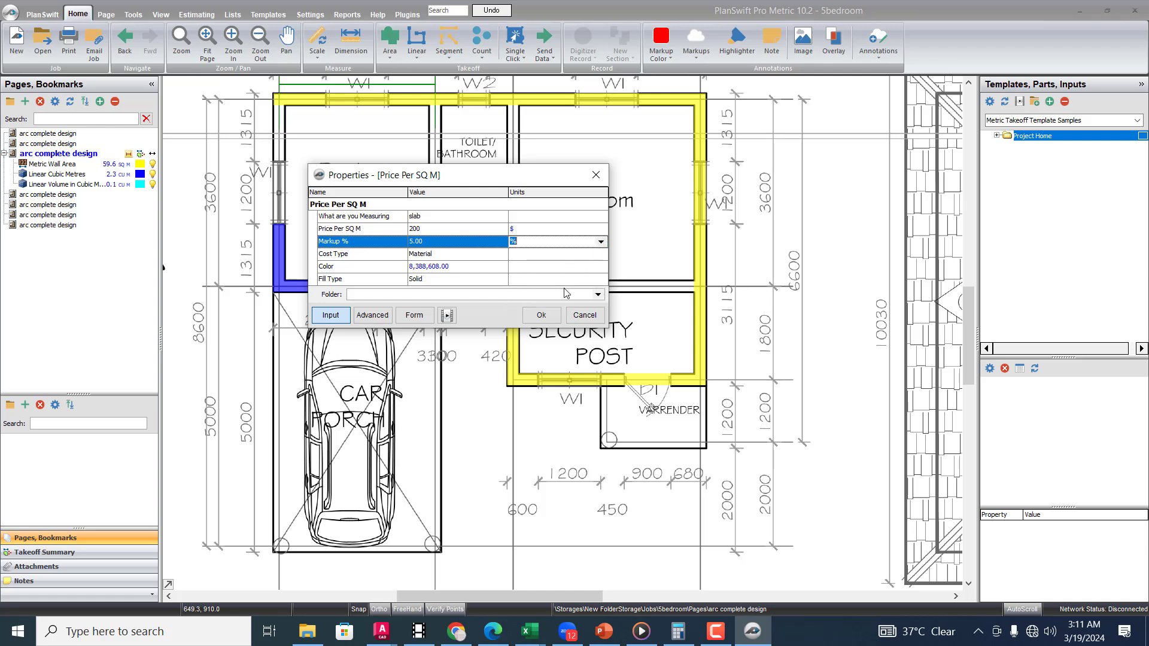
left_click(373, 314)
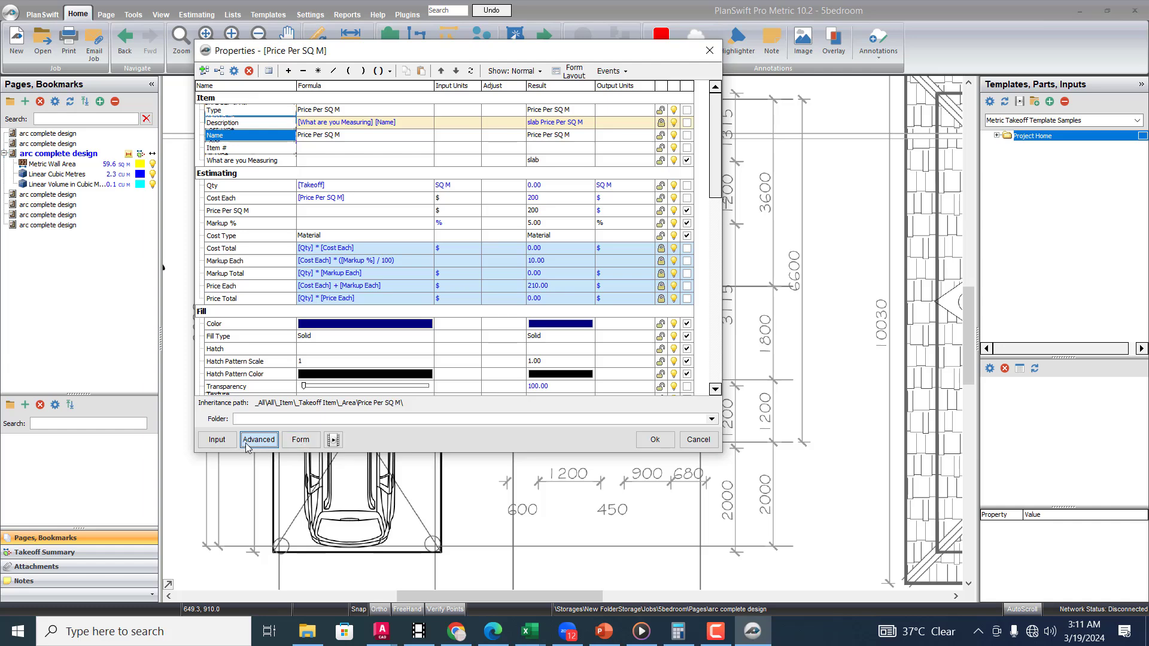
Step: Accept the Price Per SQ M properties and trace the slab area along the four inner corners of the left bedroom
left_click(649, 440)
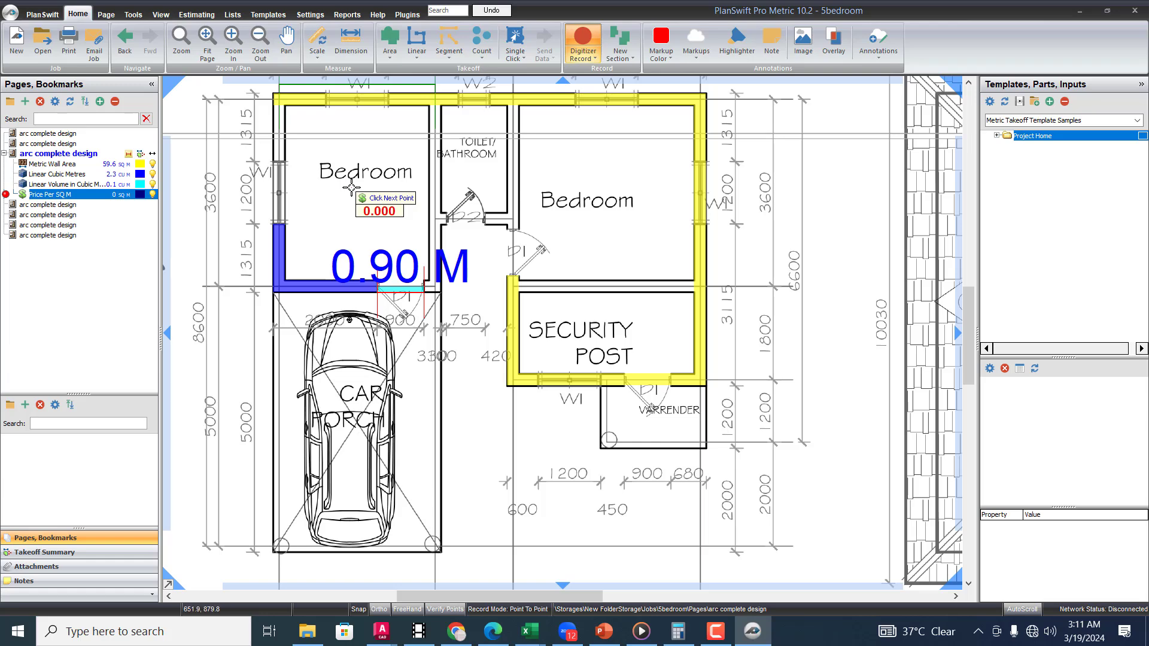
scroll(277, 102, "up", 3)
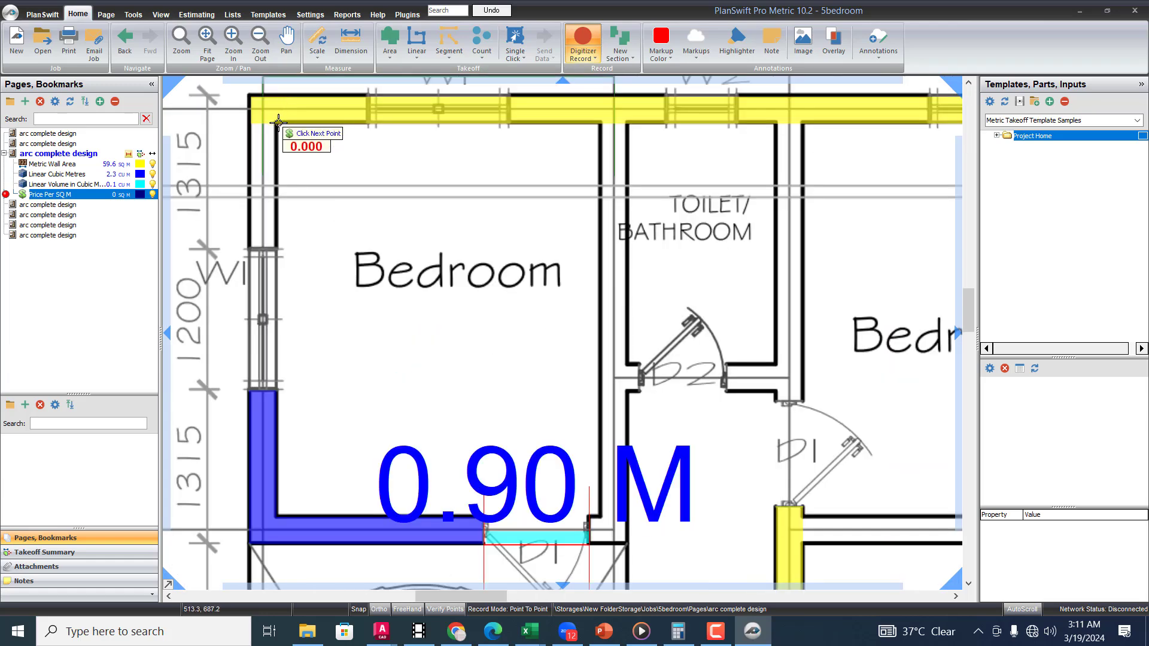
left_click(277, 123)
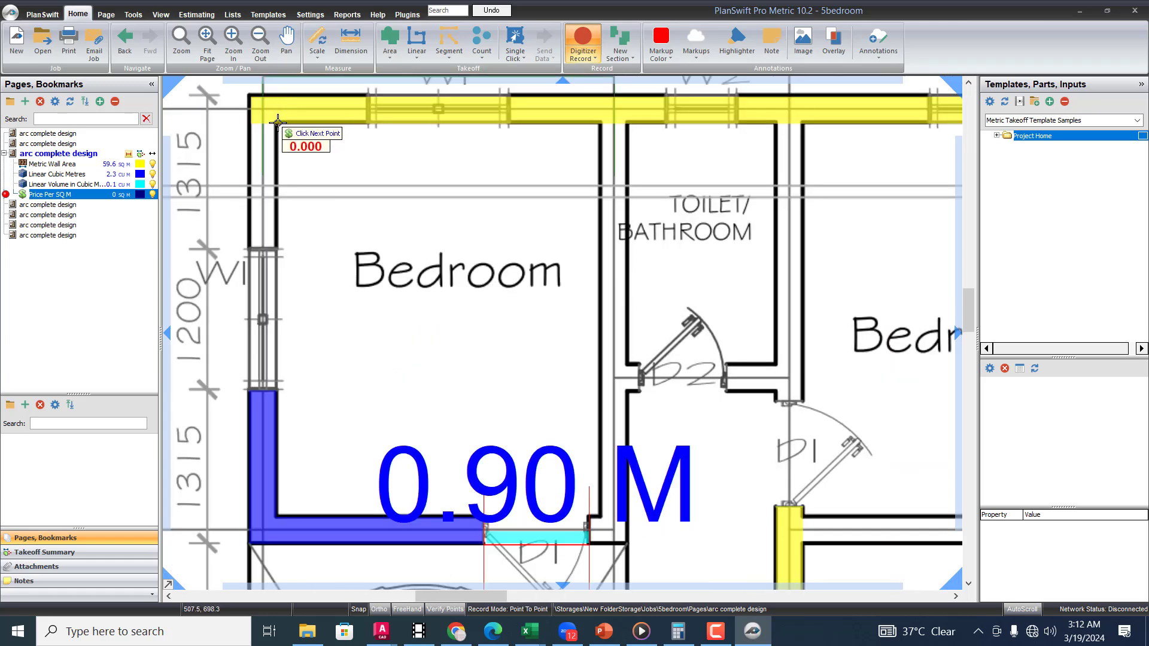
left_click(601, 124)
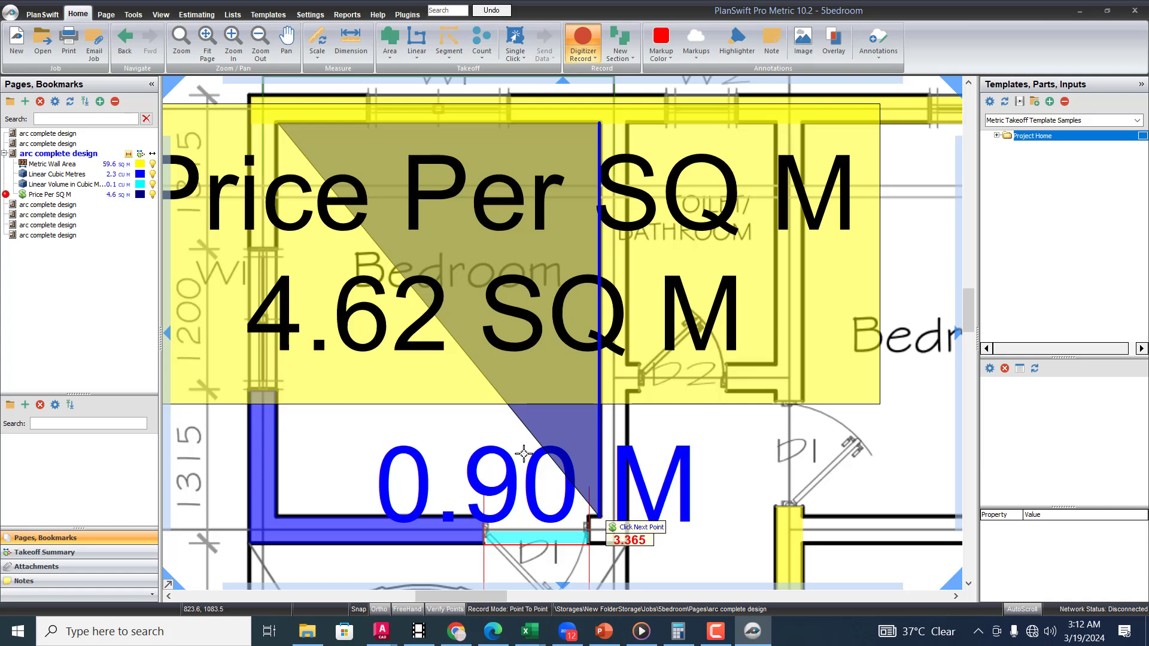
left_click(601, 516)
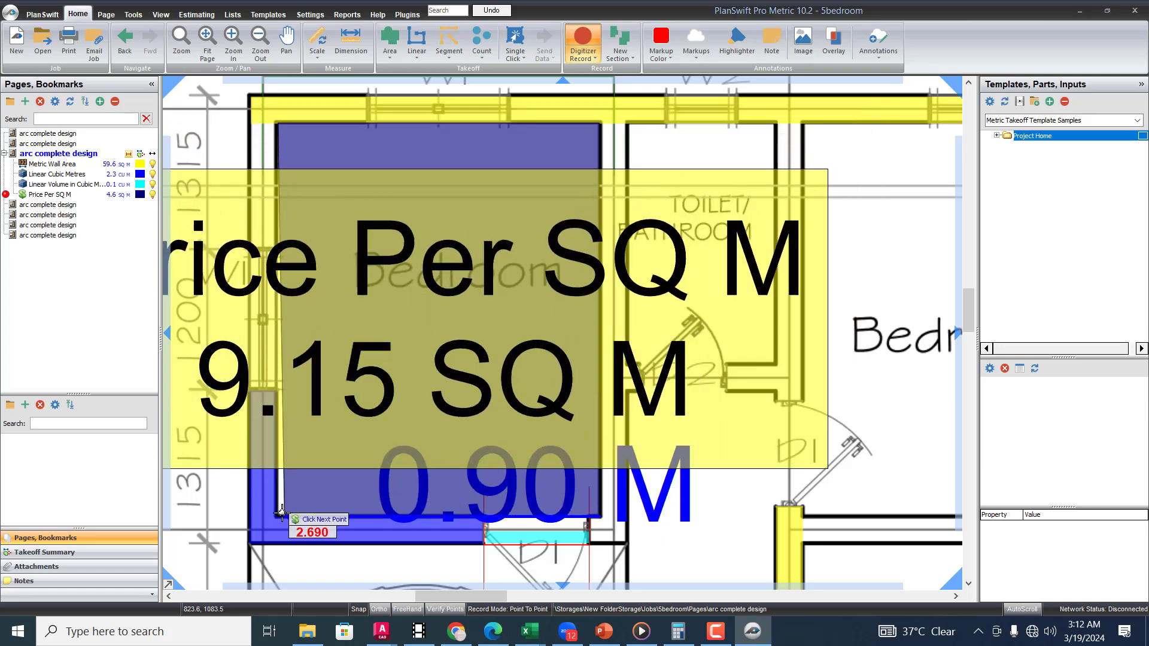
left_click(276, 514)
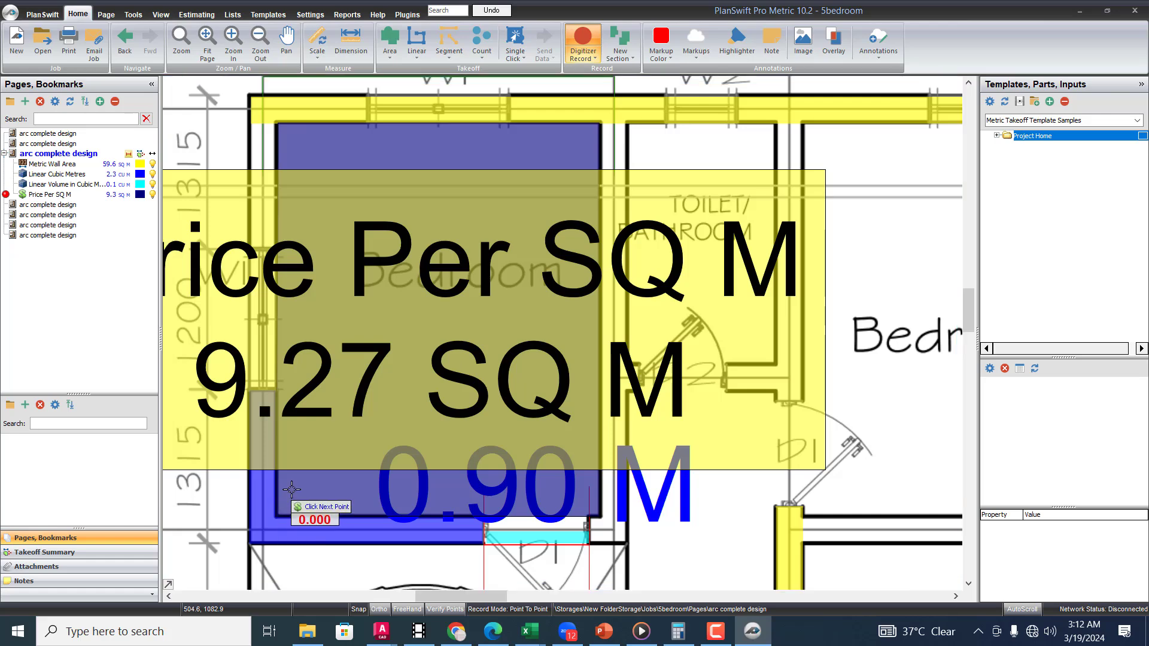
scroll(351, 318, "down", 2)
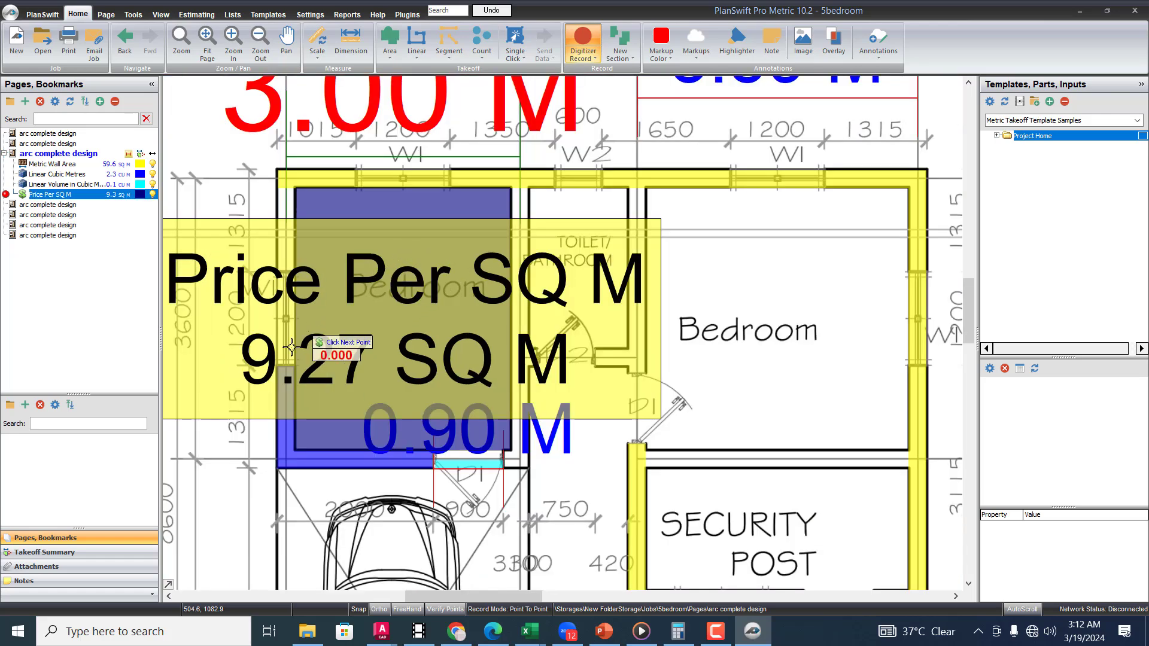
scroll(494, 328, "down", 2)
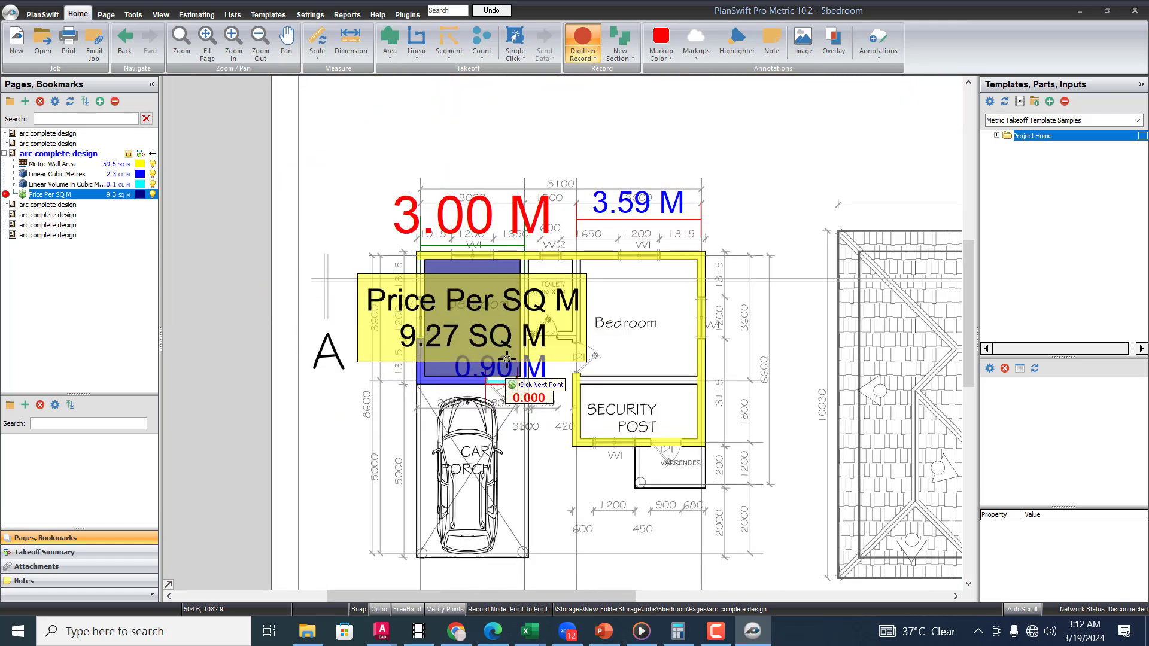
scroll(485, 346, "up", 2)
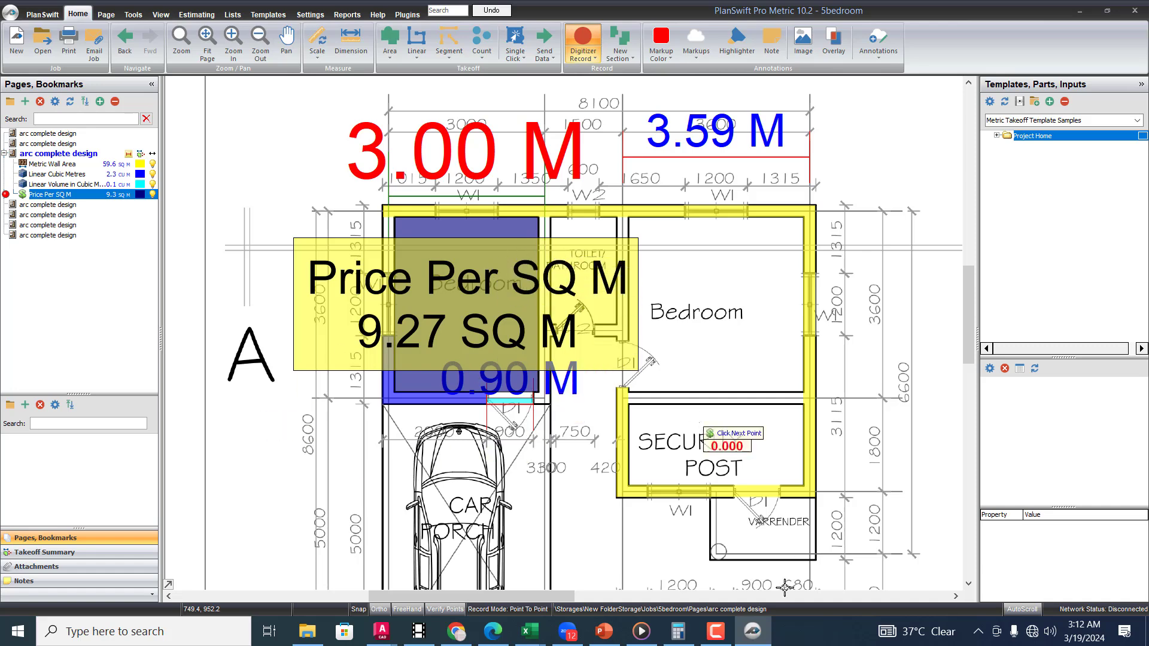
Step: Check the left bedroom's area by multiplying 3 by 3.6 in Calculator, and return to the plan
left_click(681, 639)
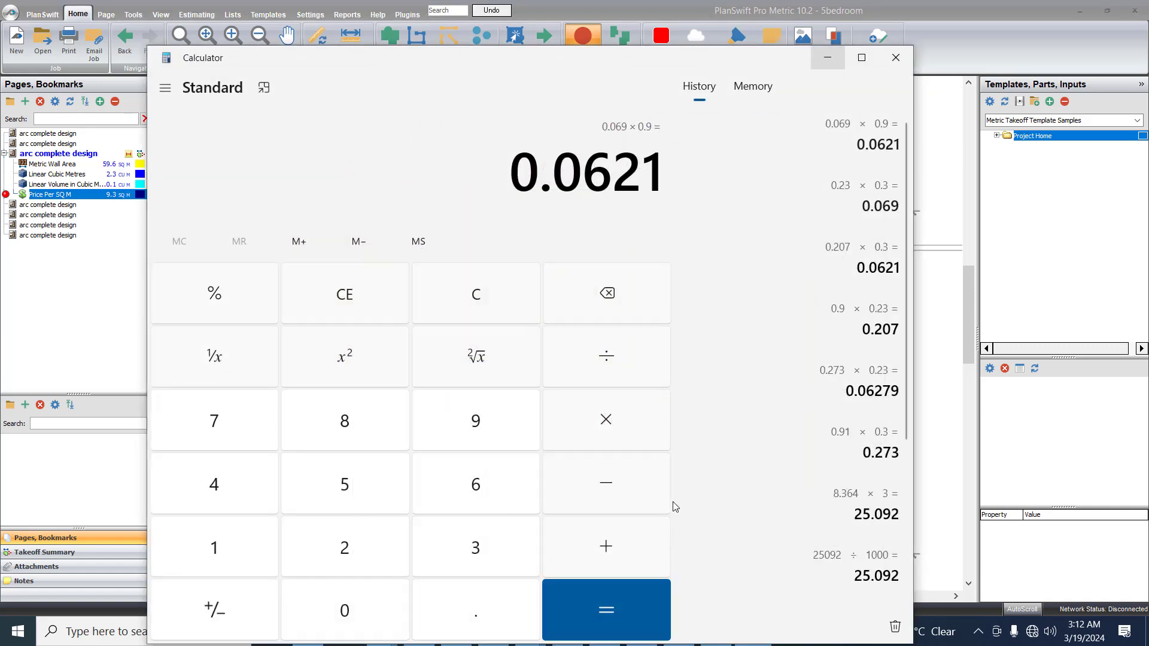
left_click(476, 554)
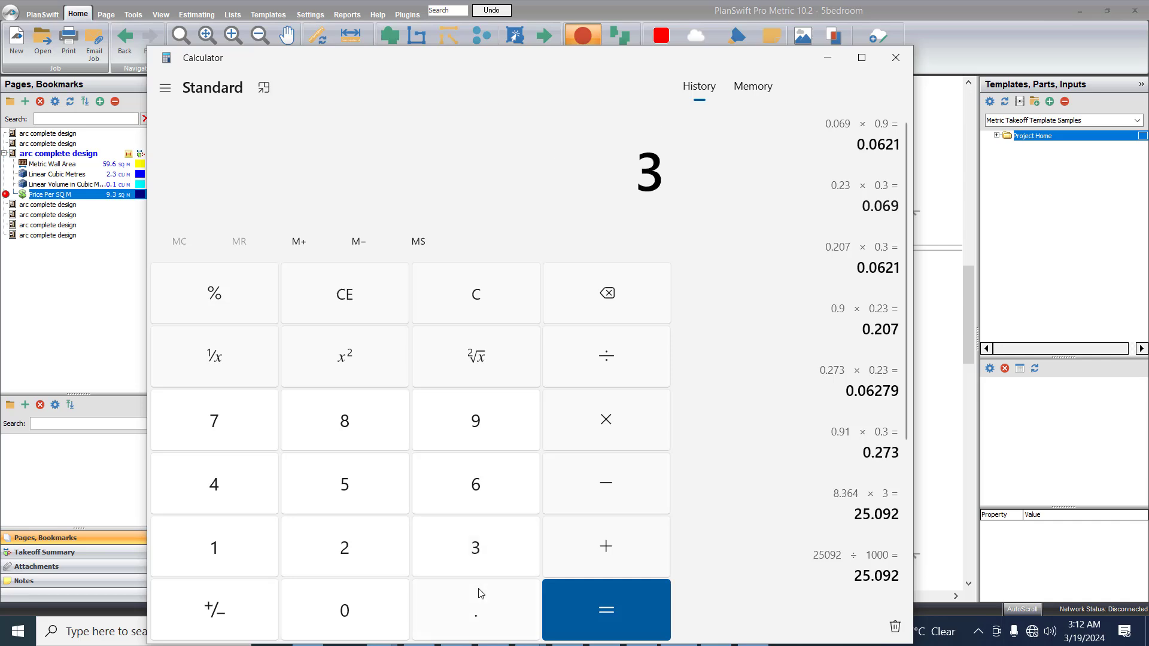
left_click(626, 420)
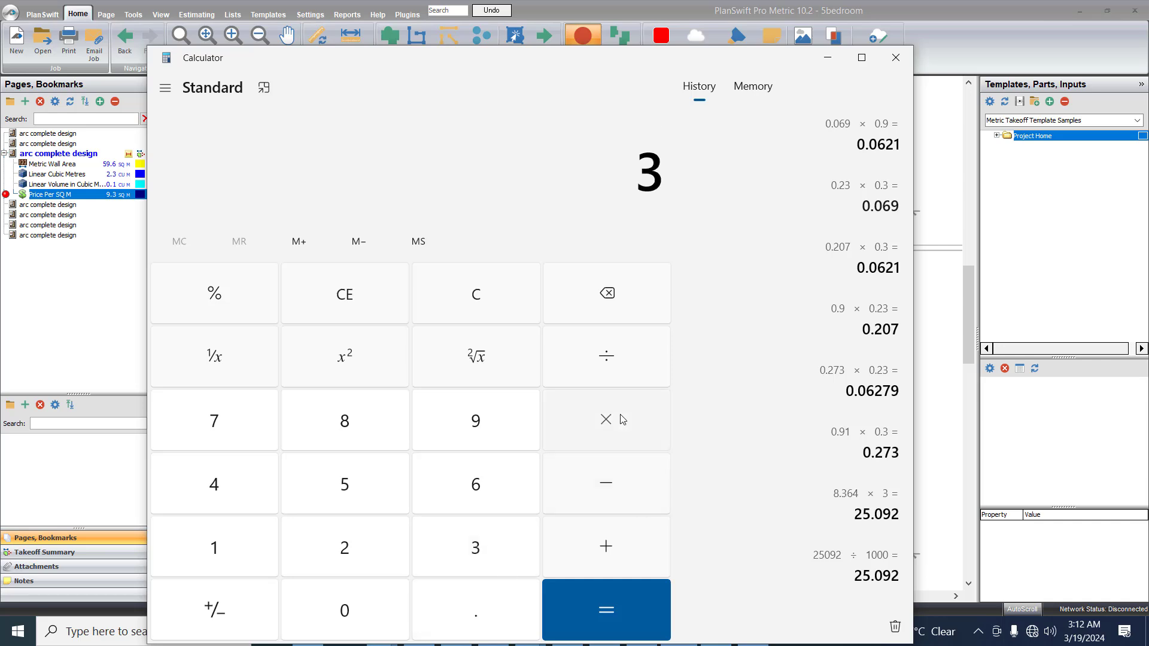
left_click(477, 610)
left_click(494, 474)
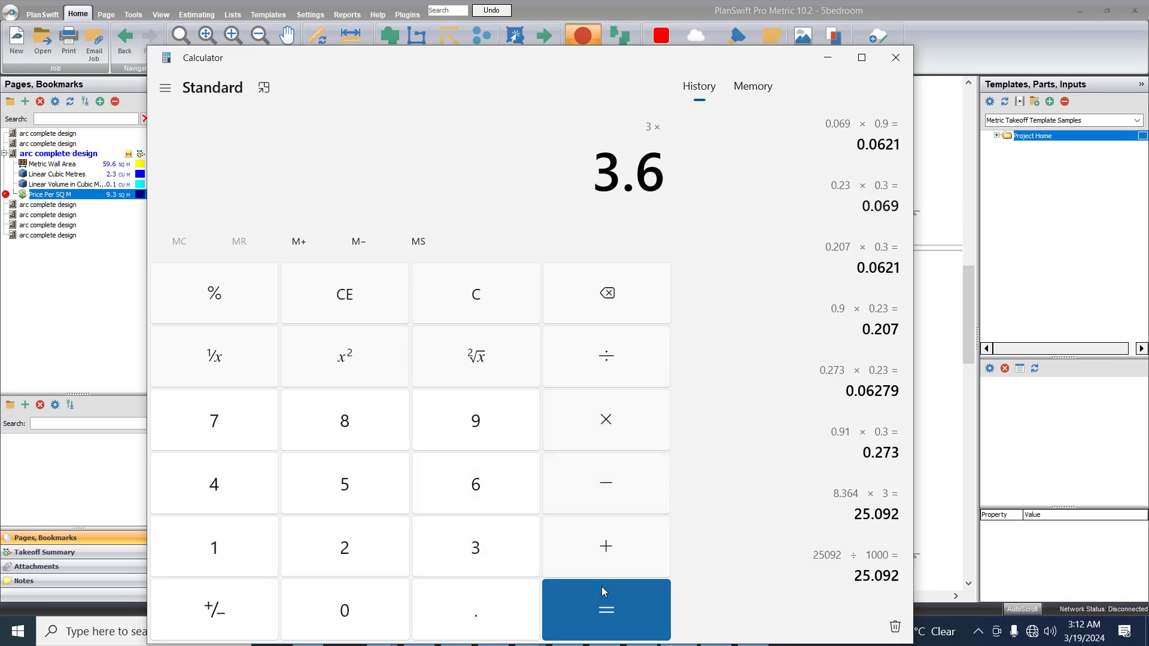
left_click(608, 609)
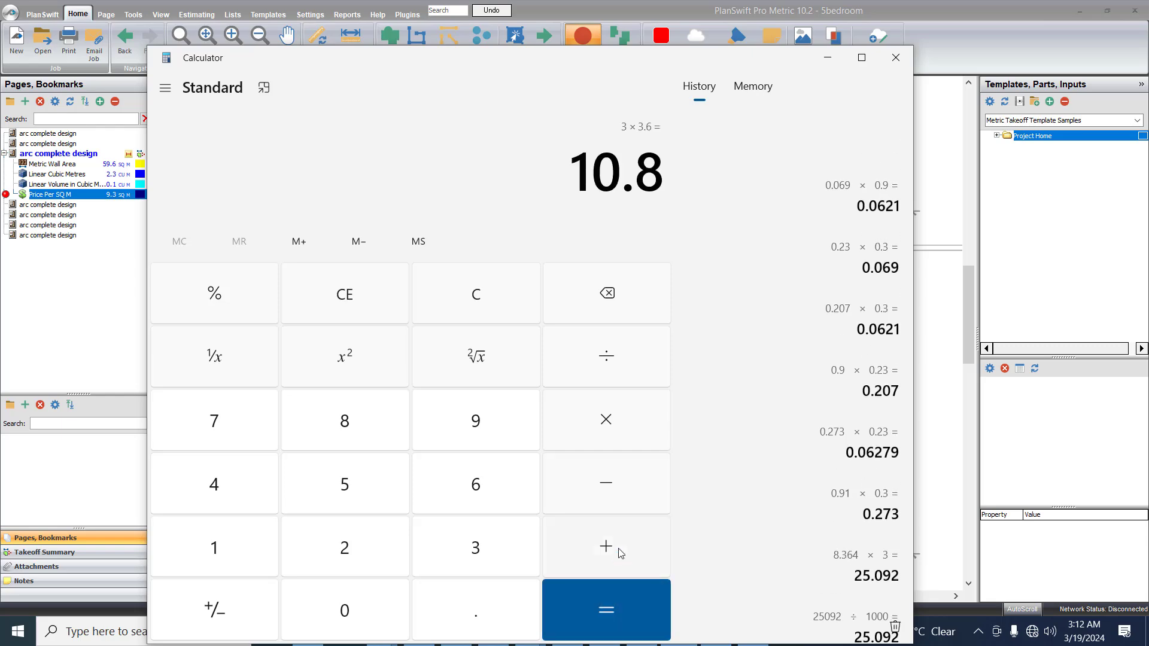
left_click(828, 57)
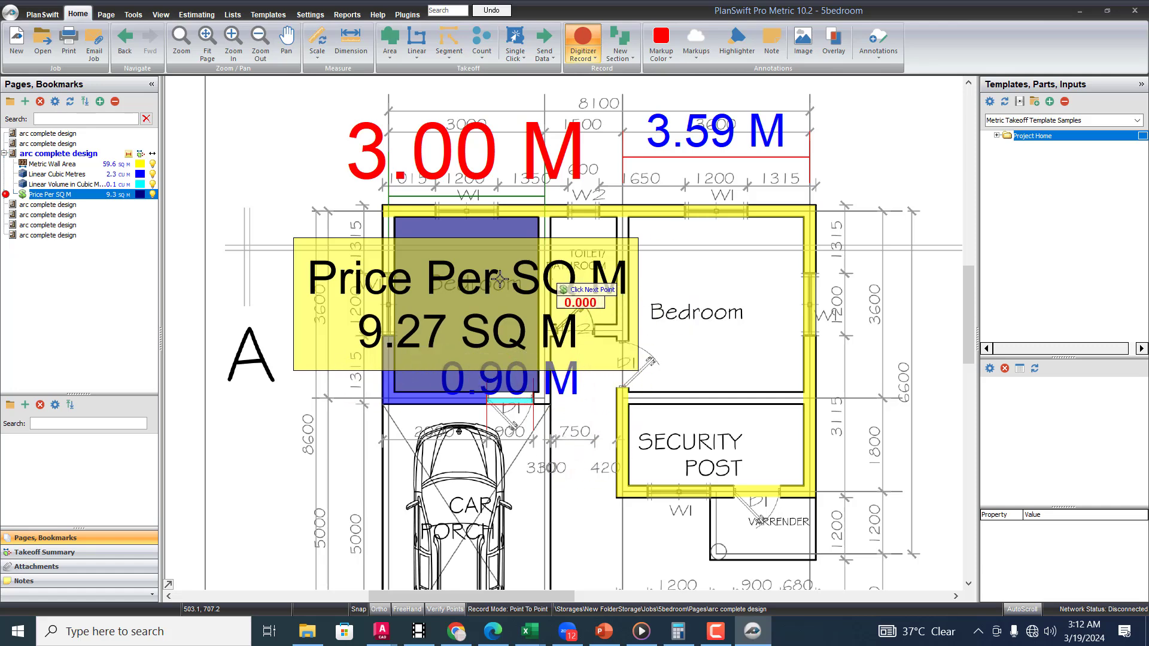
Step: Hide and show the priced slab area on the plan, and select its Price Per SQ M takeoff item
left_click(151, 196)
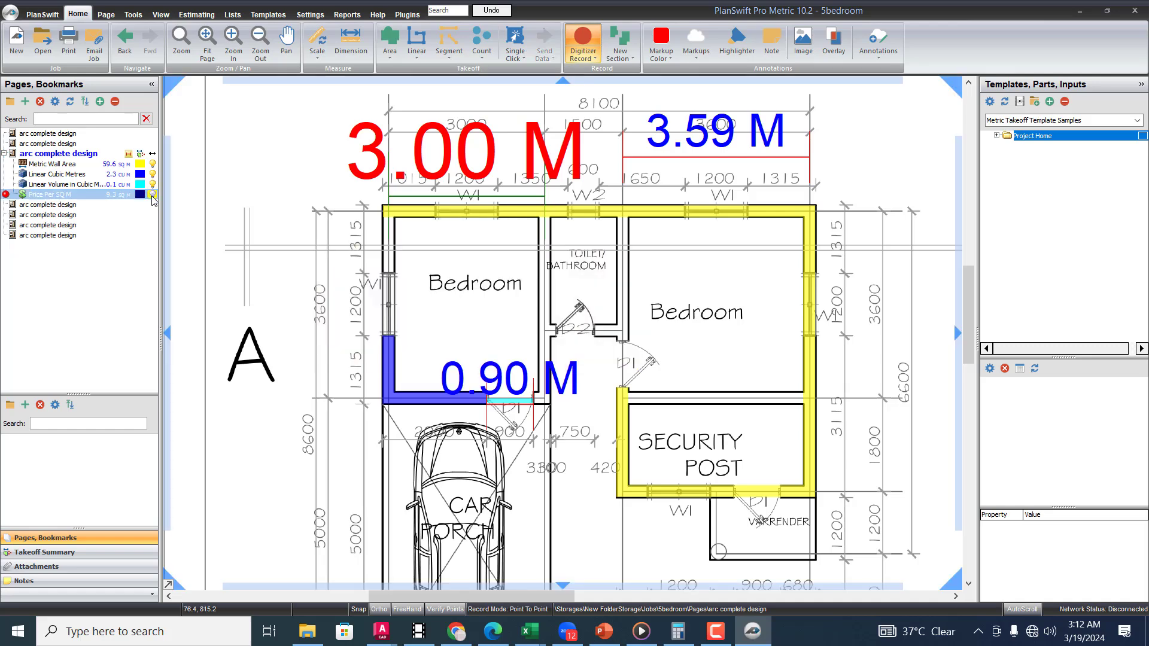
left_click(152, 196)
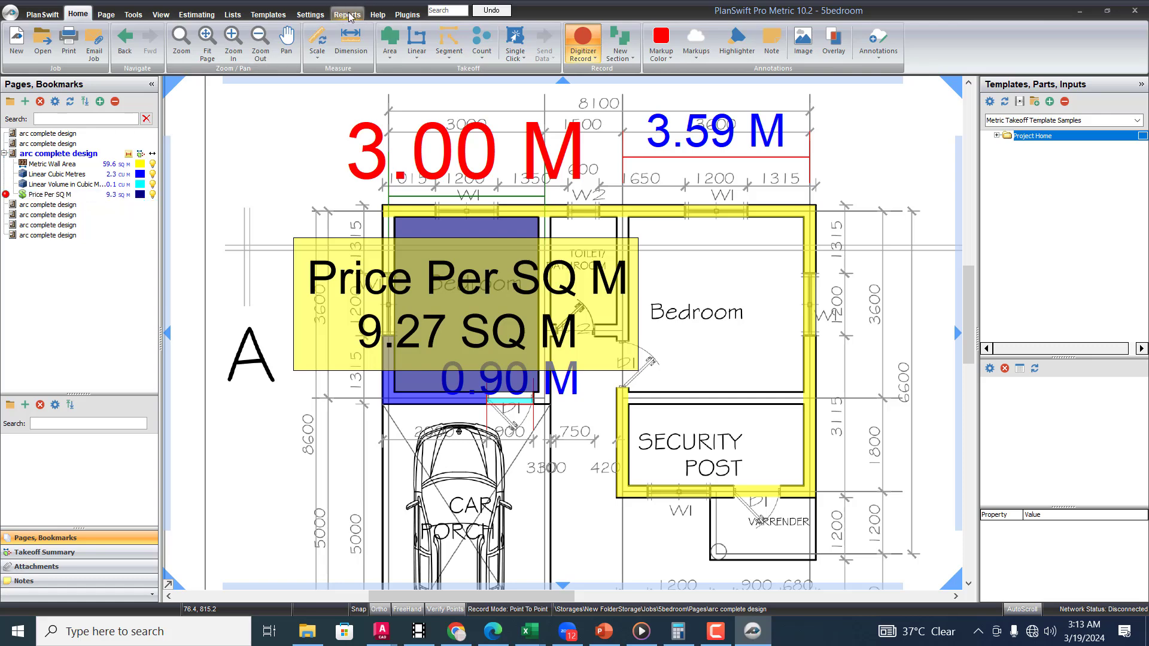
left_click(63, 196)
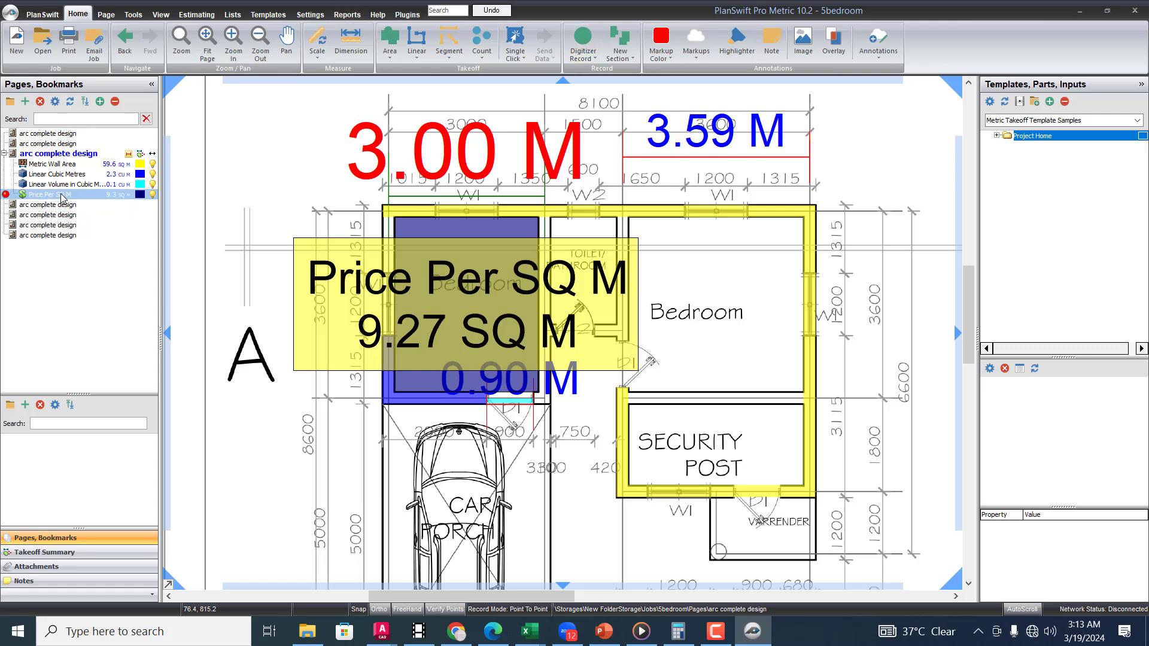
right_click(63, 197)
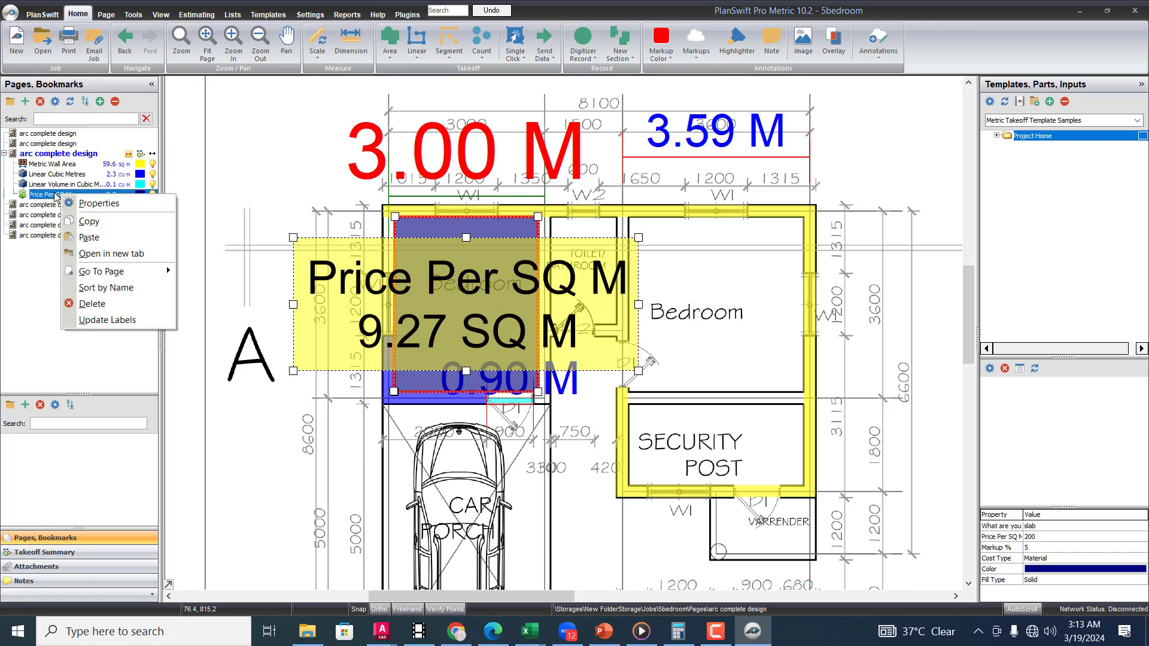
key("Escape")
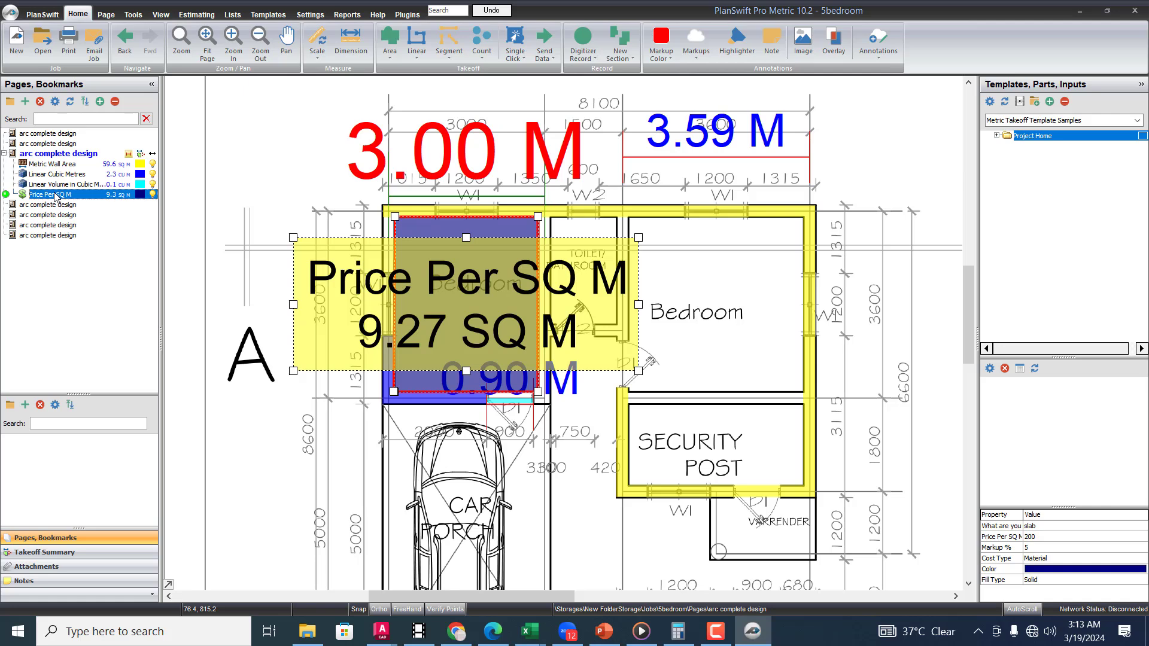
Step: Review the All Items (by Type, by Folder) report, and hide the Price Per SQ M slab area on the plan
left_click(347, 13)
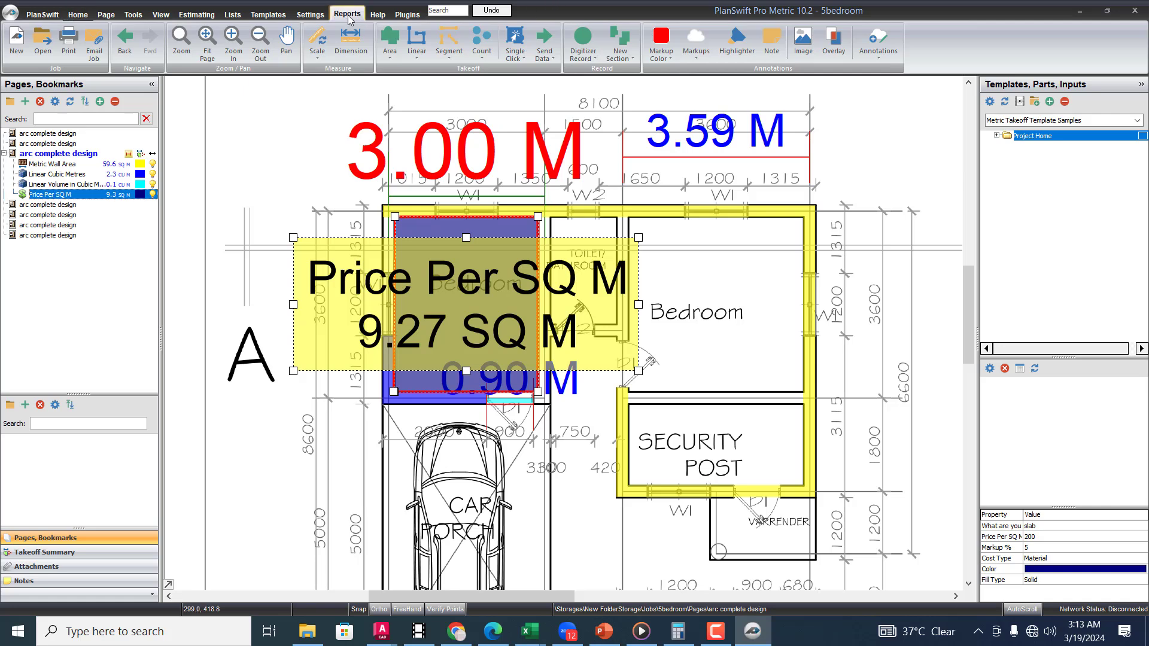
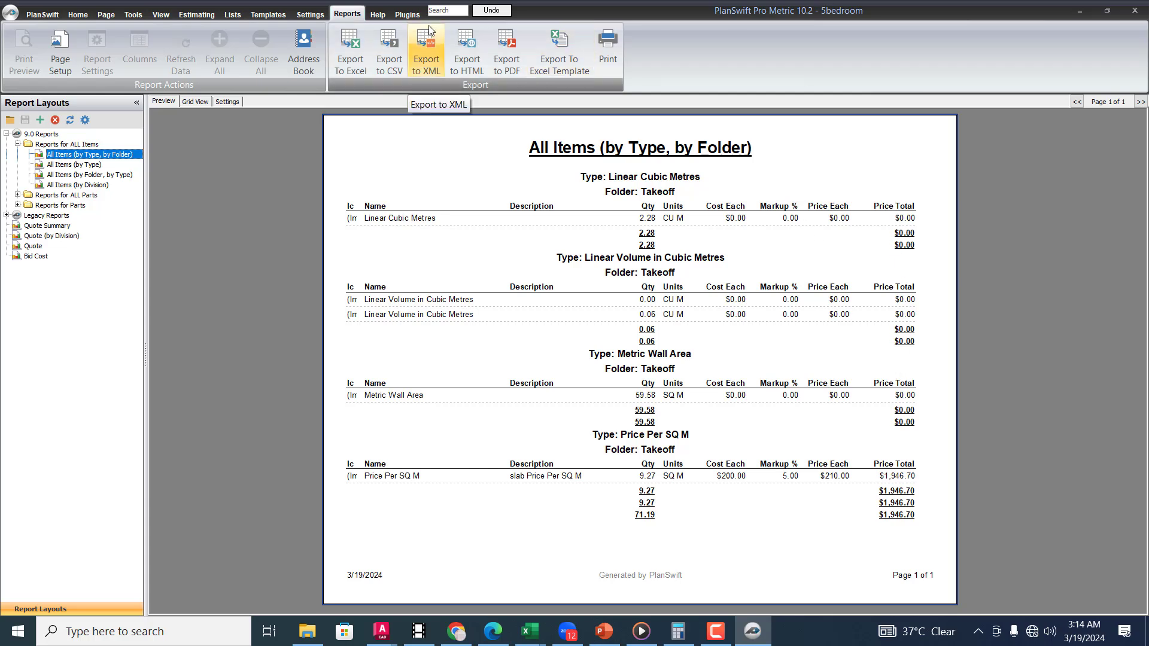
left_click(78, 14)
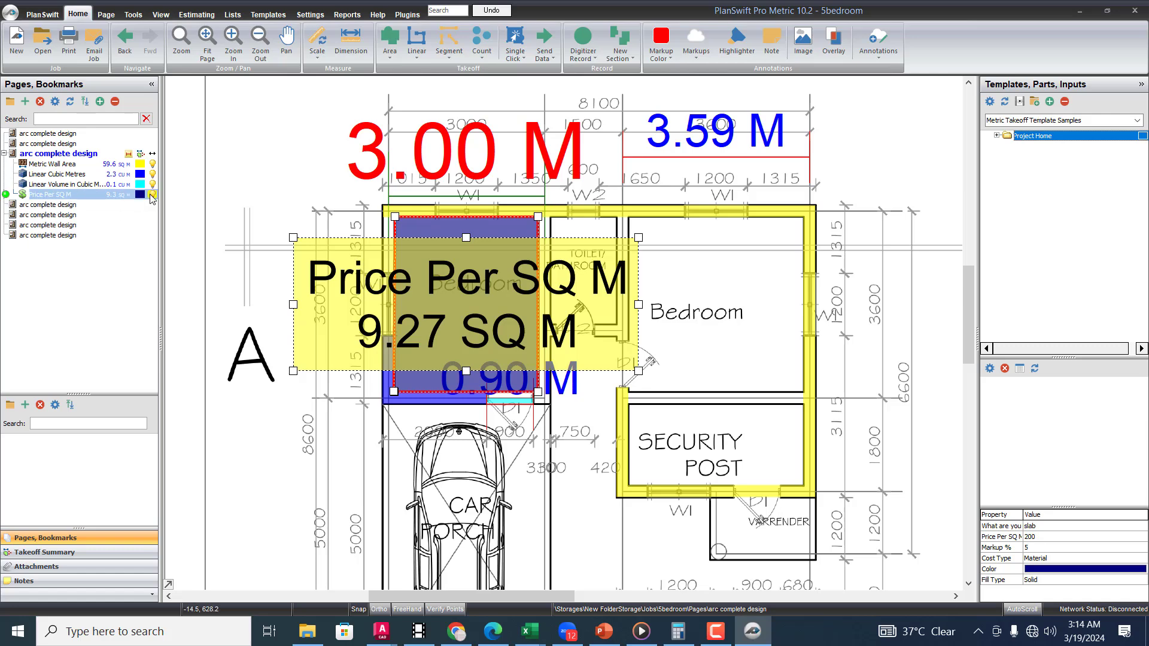
left_click(152, 195)
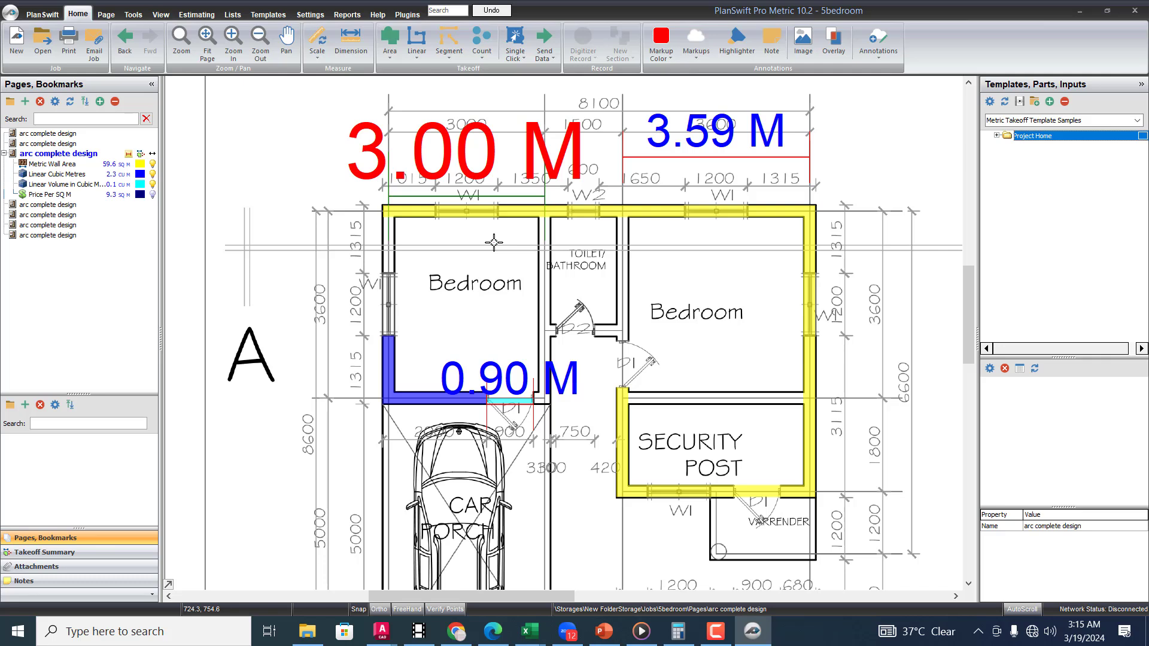
Step: Set up a Volume in Cu M area takeoff measuring "slab", entering its depth in mm and a 5% markup
left_click(390, 58)
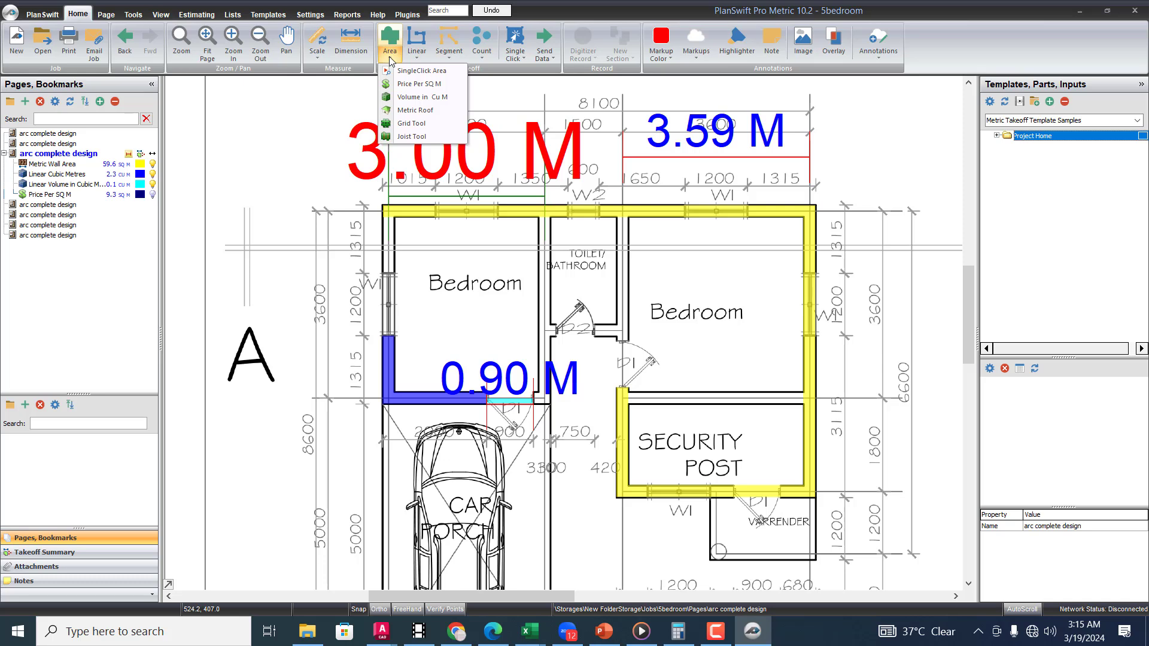
left_click(444, 98)
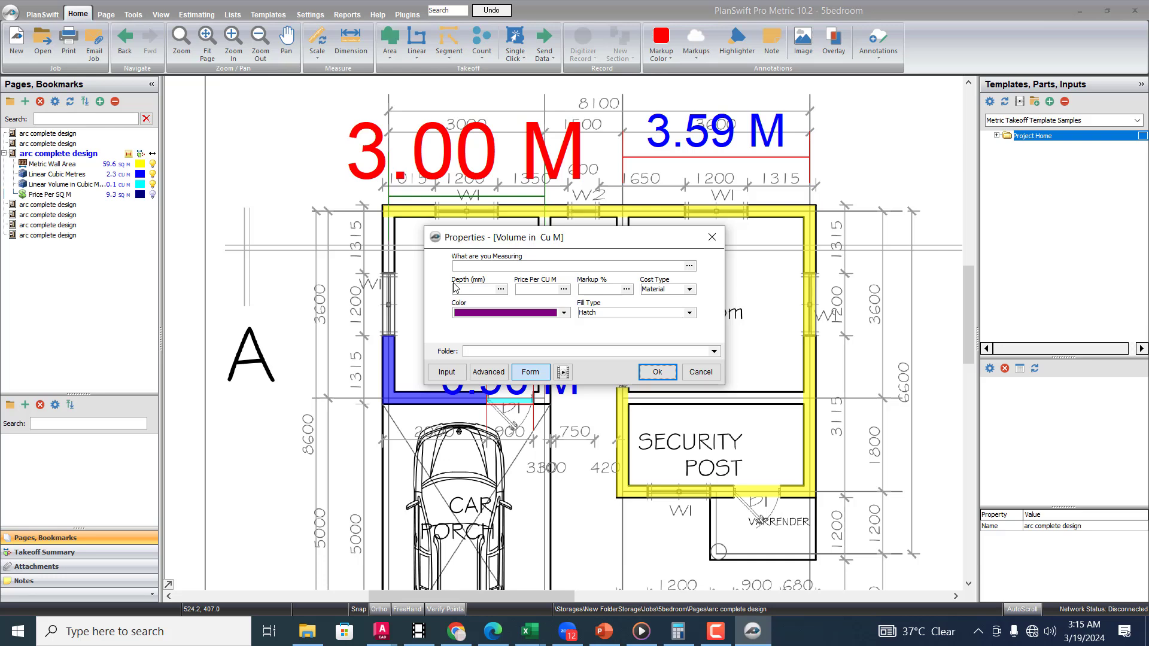
left_click(522, 265)
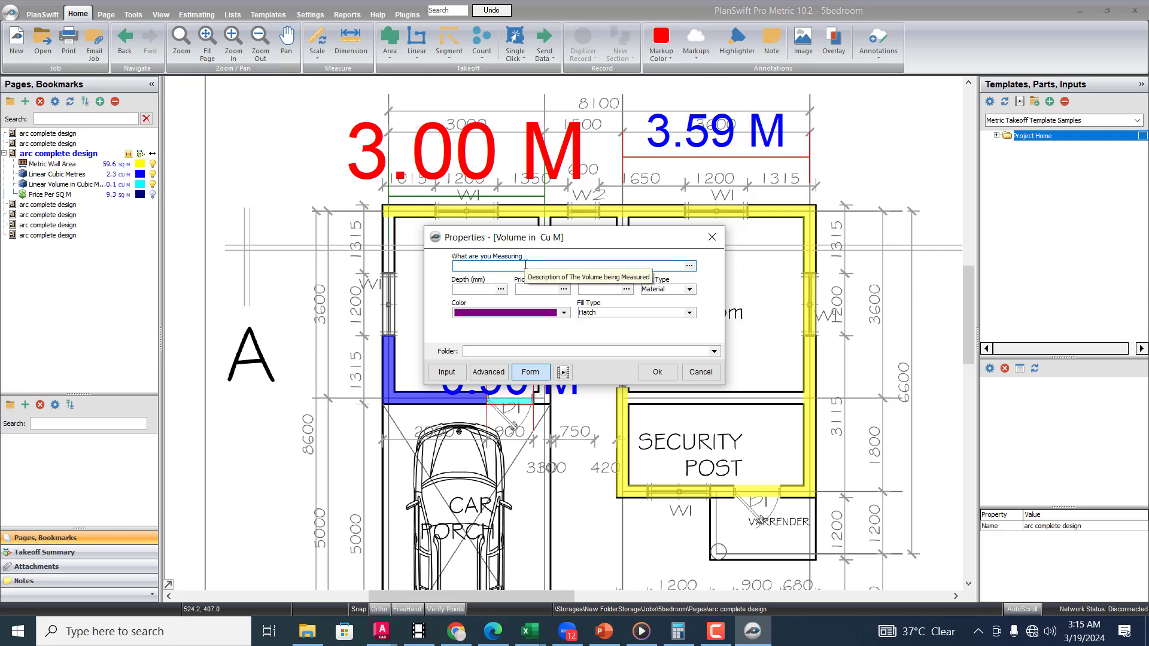
type("slab")
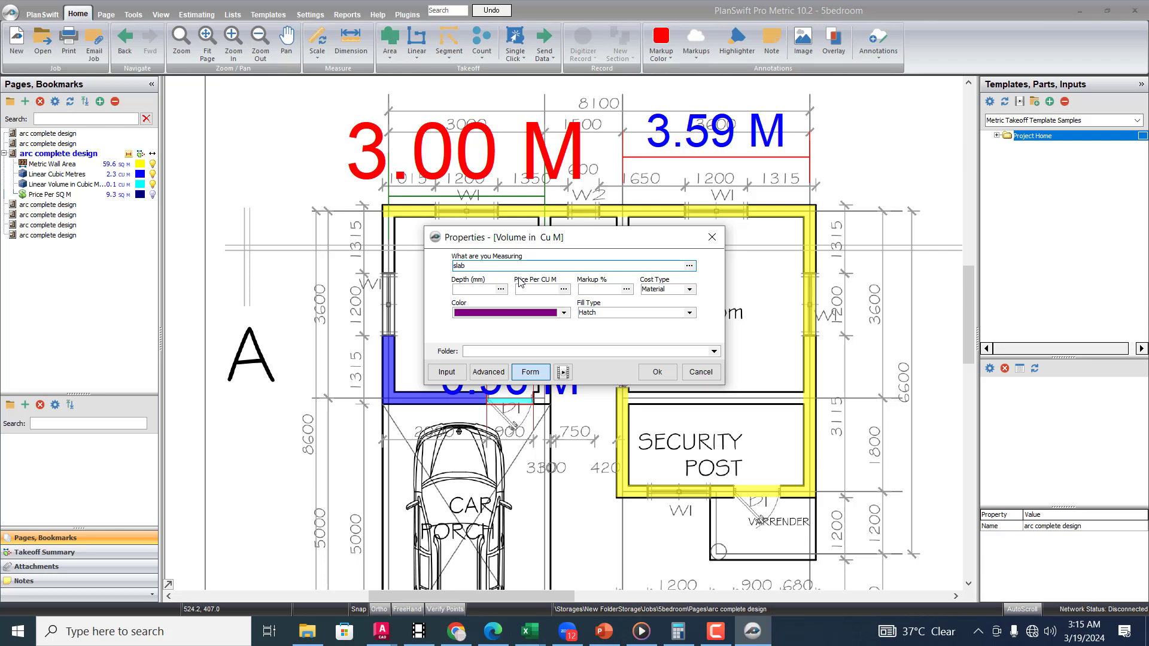
left_click(493, 290)
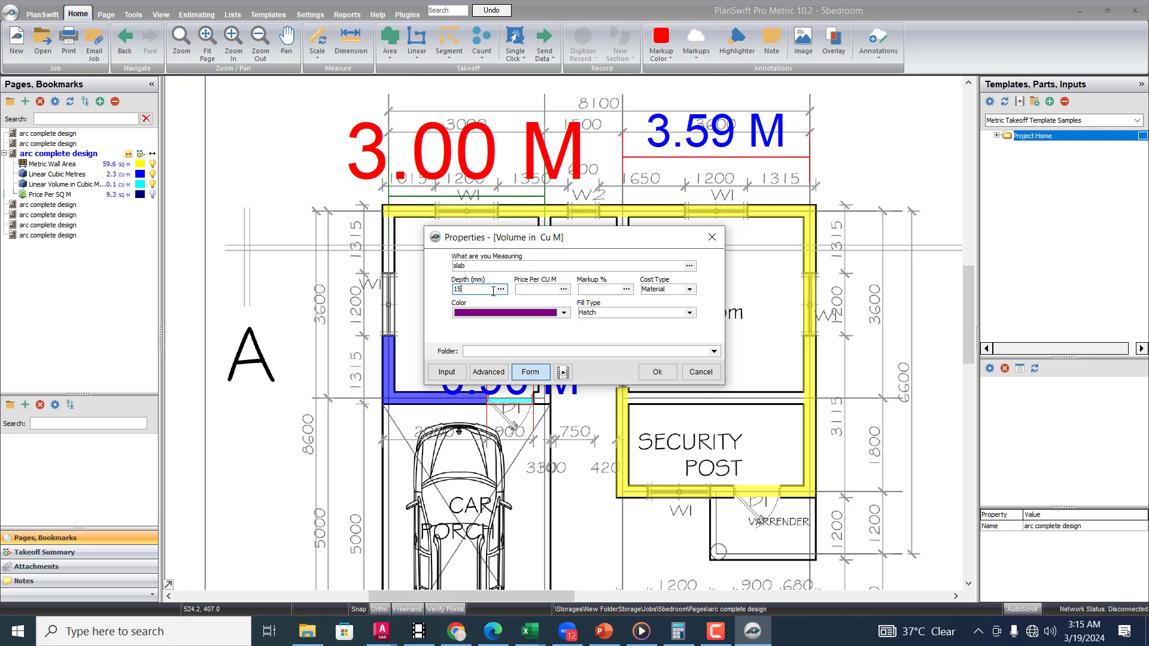
left_click(602, 291)
type("5")
left_click(540, 289)
left_click(657, 372)
Step: Trace the slab volume along the four inner corners of the left bedroom and close its outline
left_click(394, 216)
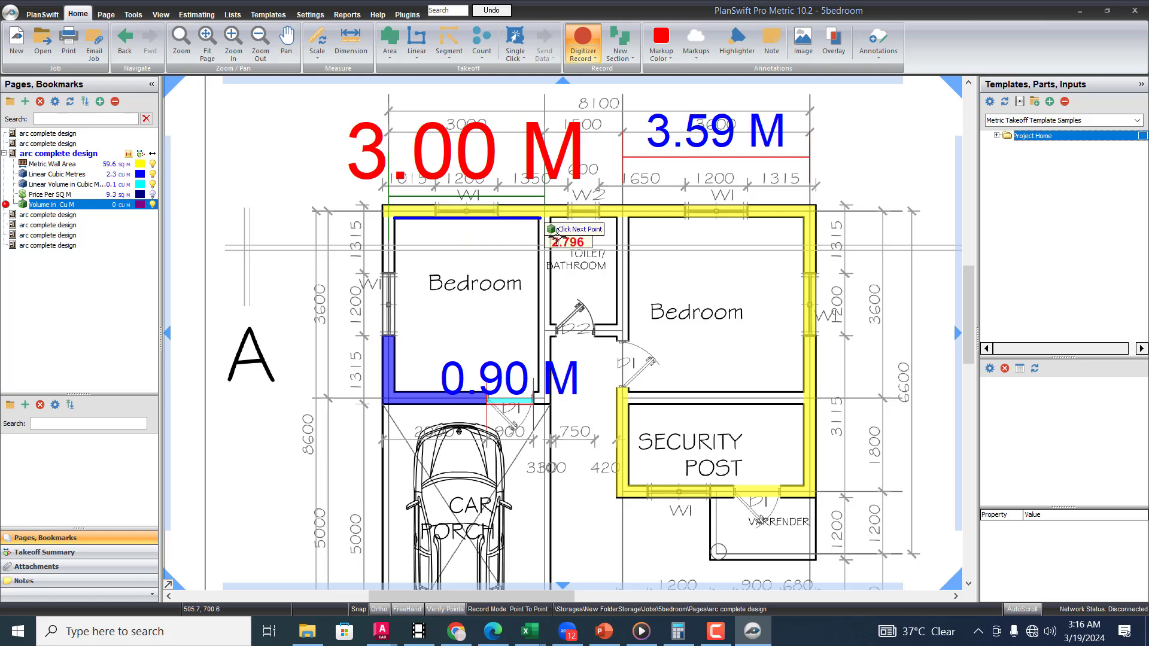
left_click(538, 219)
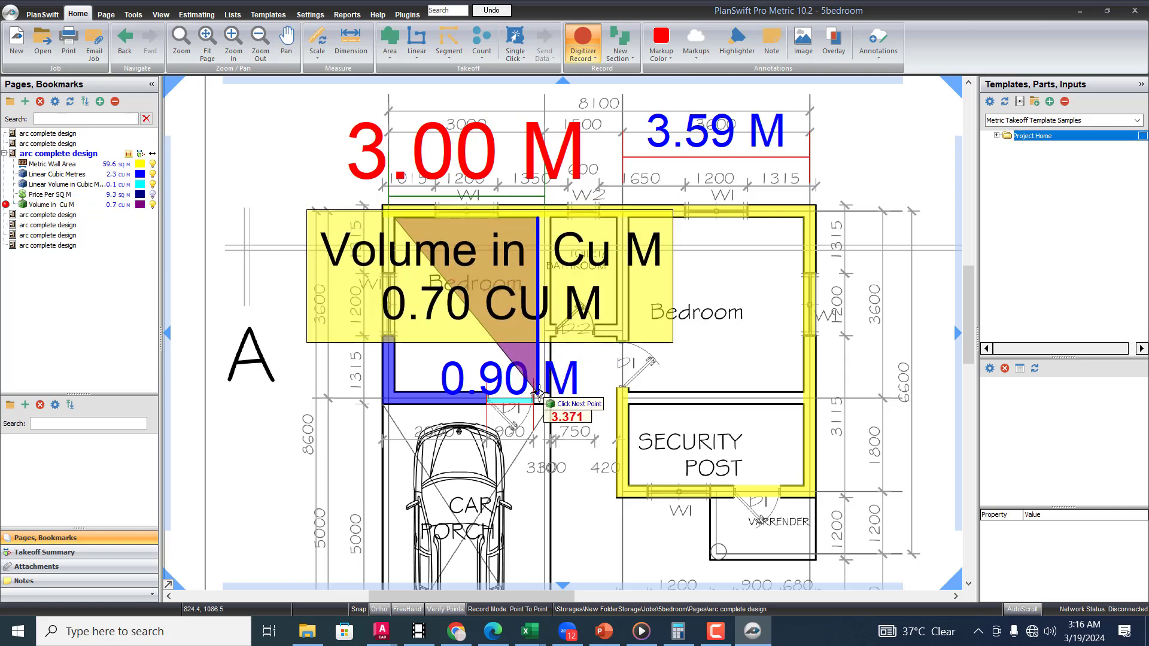
scroll(537, 395, "down", 1)
scroll(539, 396, "up", 3)
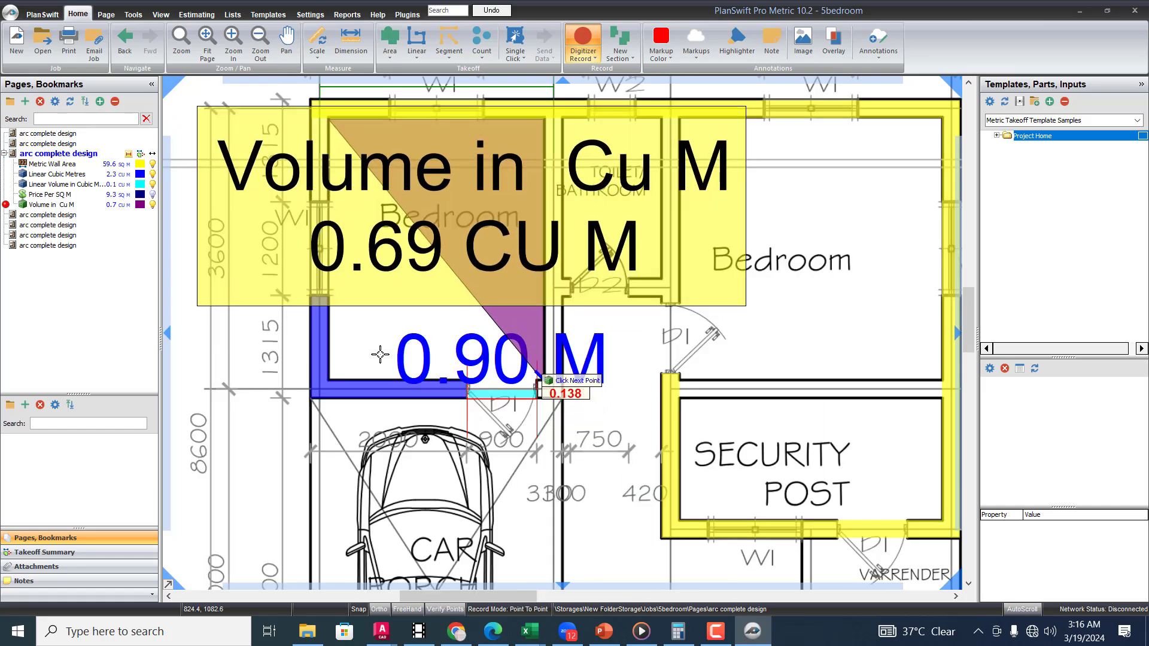
left_click(538, 374)
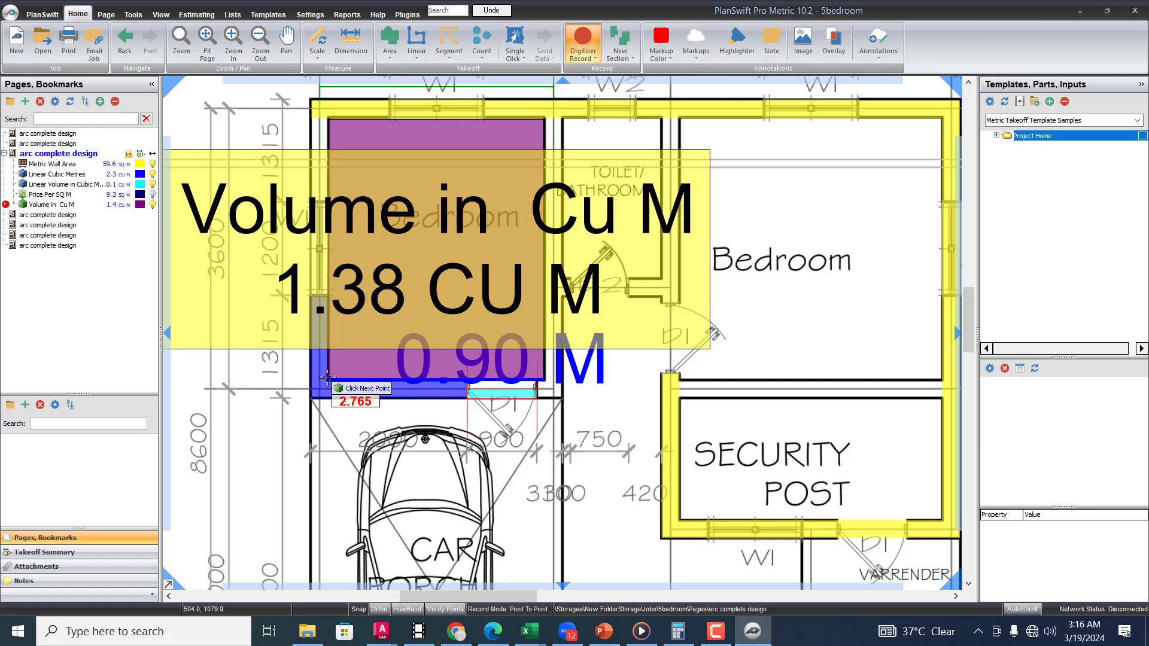
double_click(327, 378)
scroll(523, 252, "down", 2)
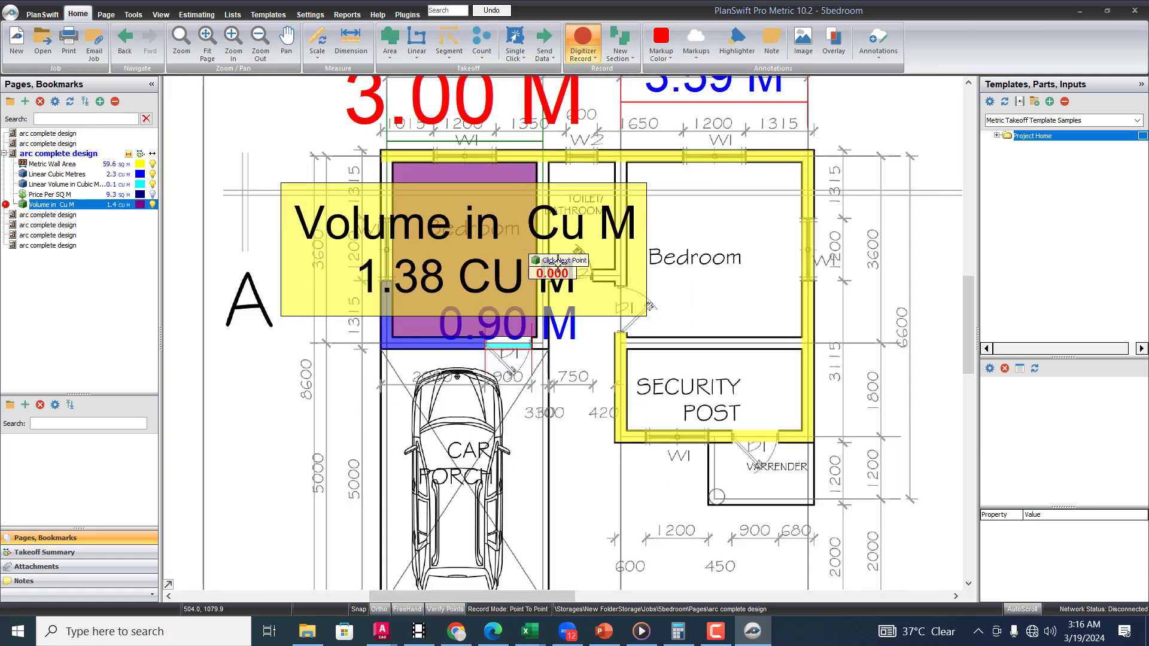
scroll(557, 262, "down", 2)
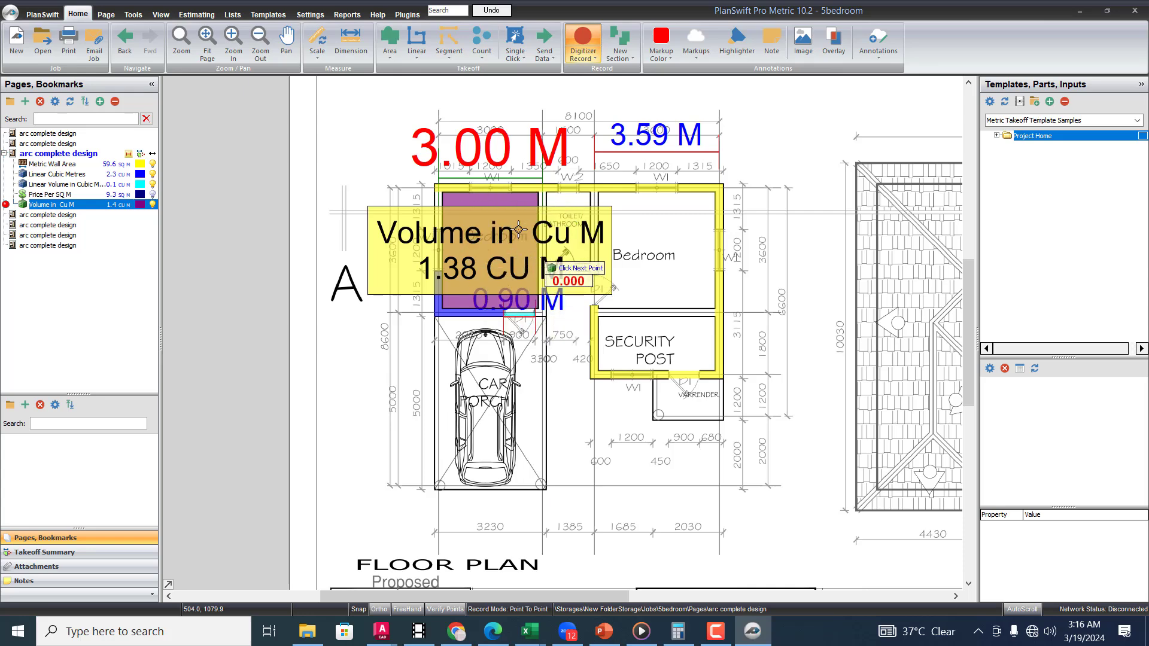
scroll(510, 238, "up", 1)
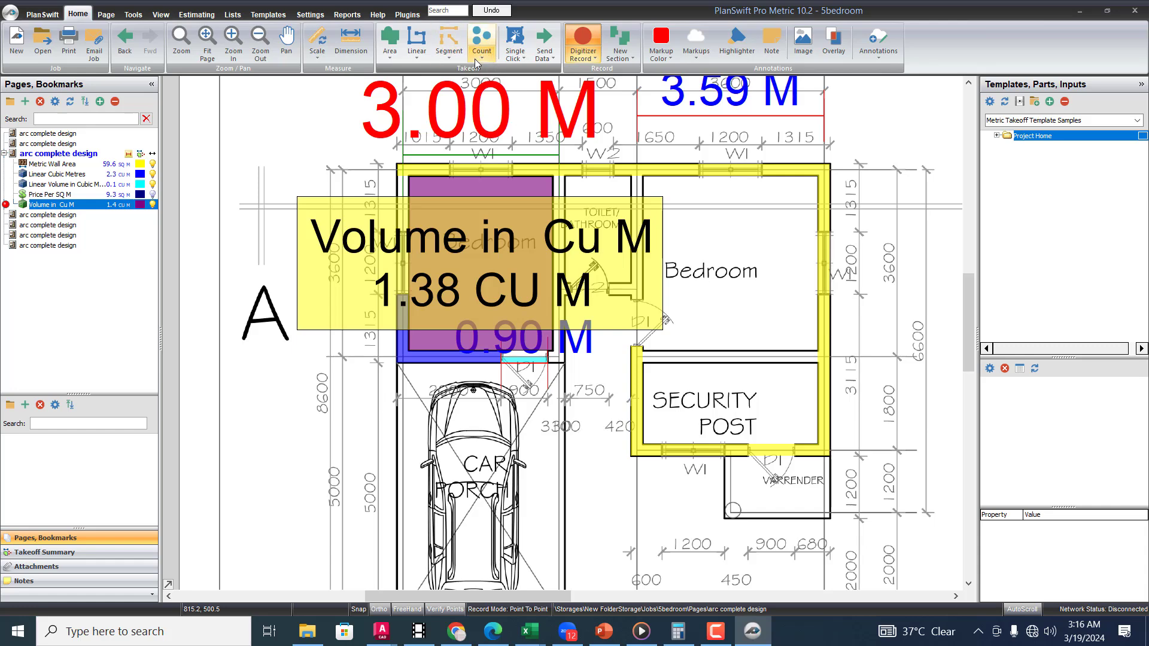
left_click(390, 60)
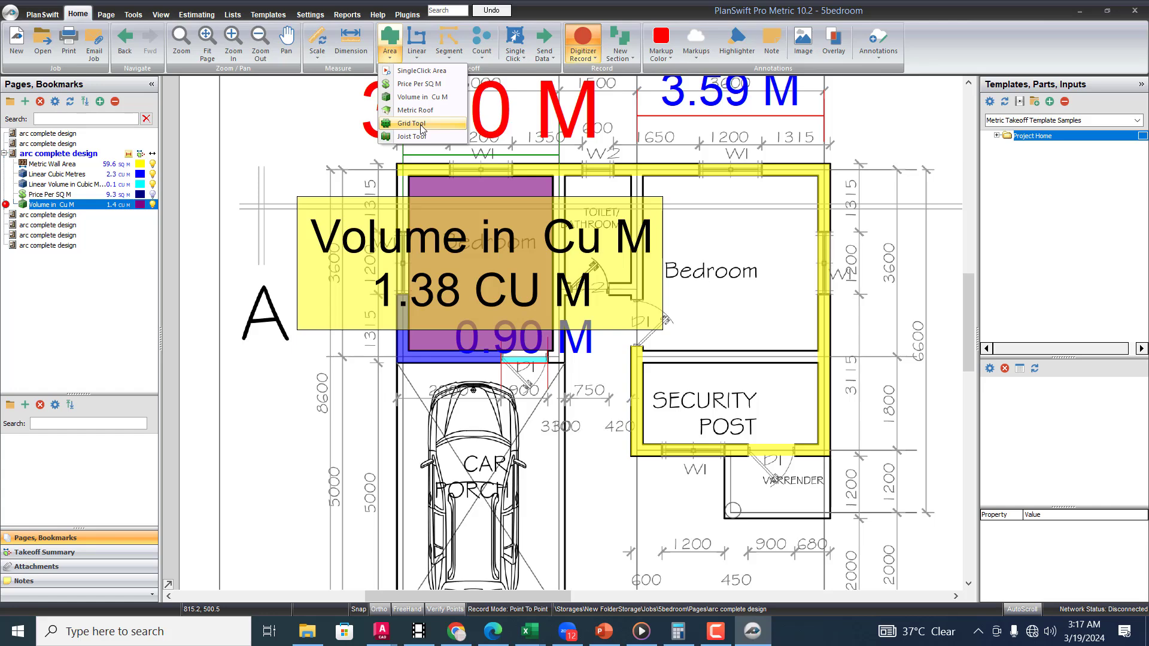
left_click(449, 57)
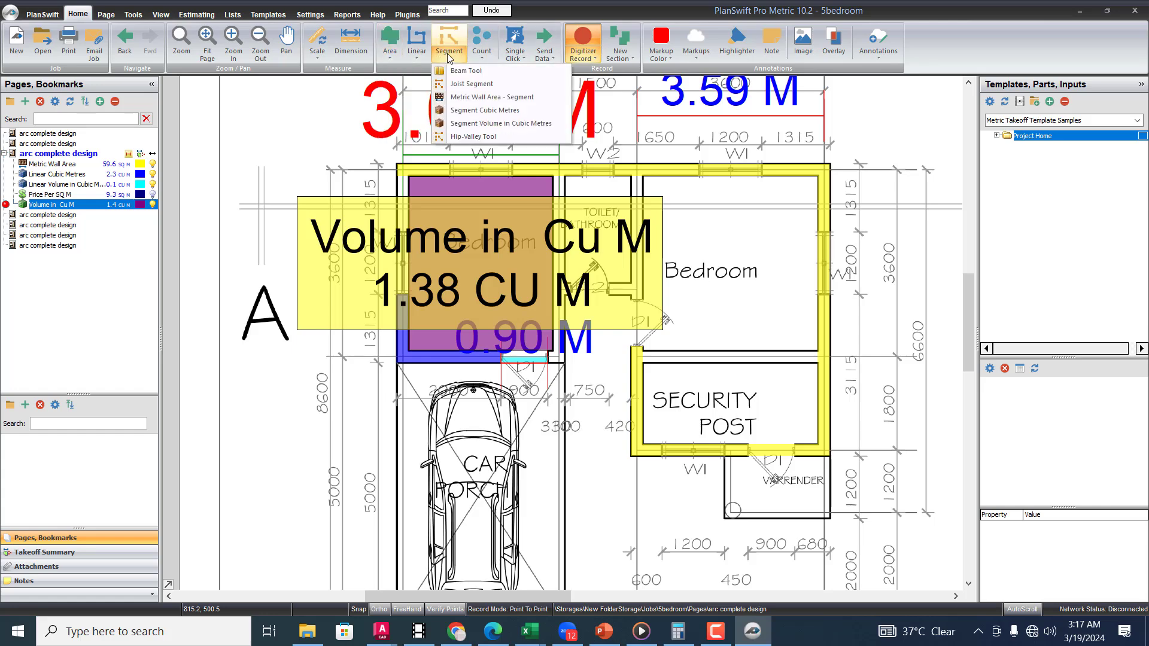
Step: Create a Square count takeoff and mark five windows: three on the upper wall and one on each outer side wall
left_click(482, 56)
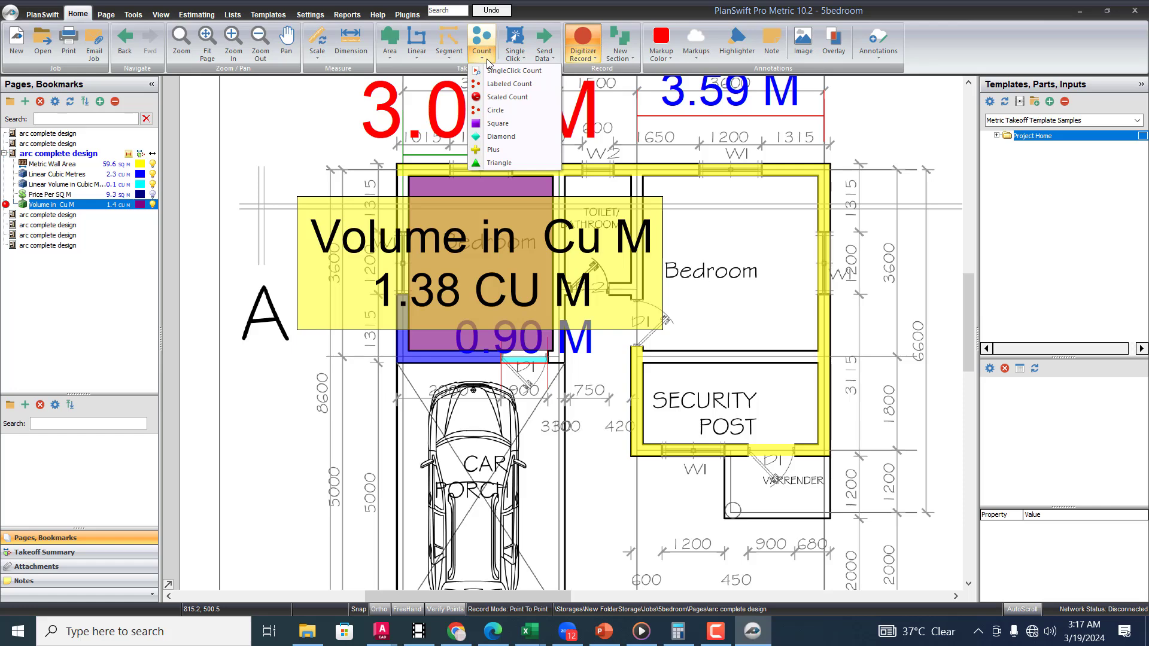
left_click(518, 124)
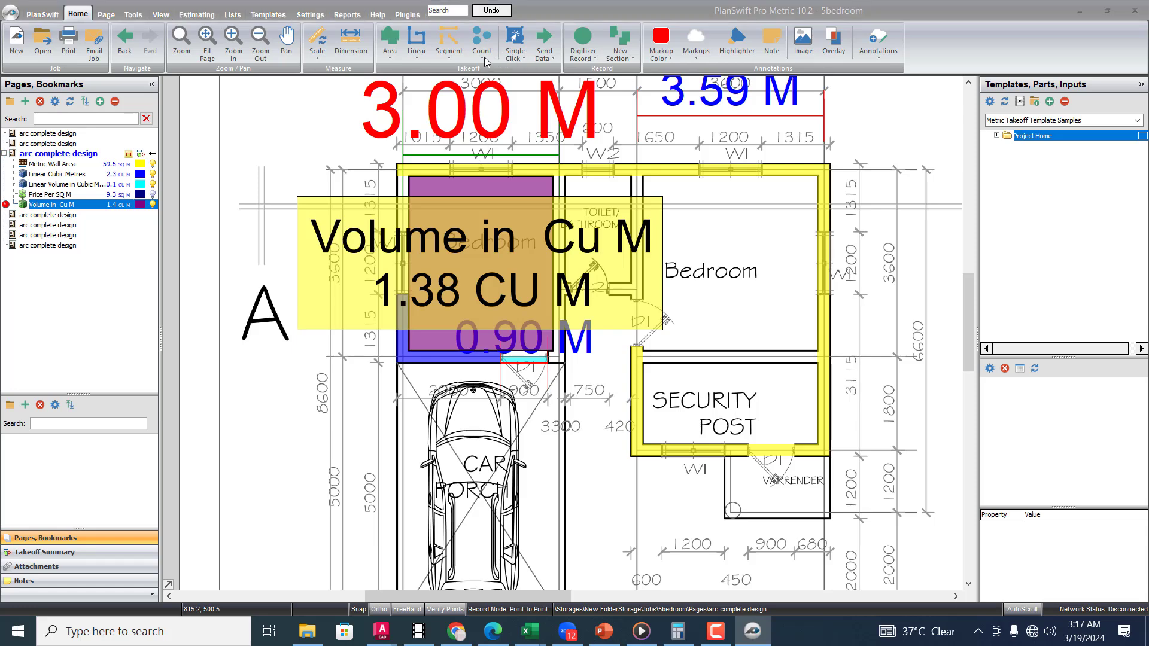
left_click(483, 56)
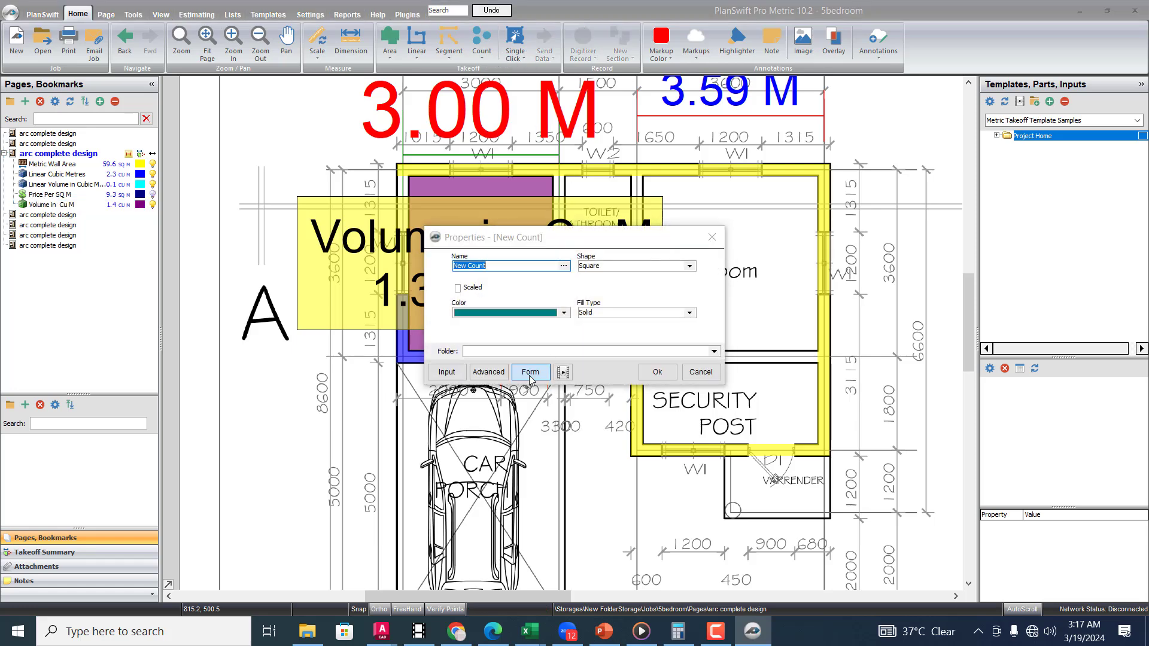
left_click(657, 373)
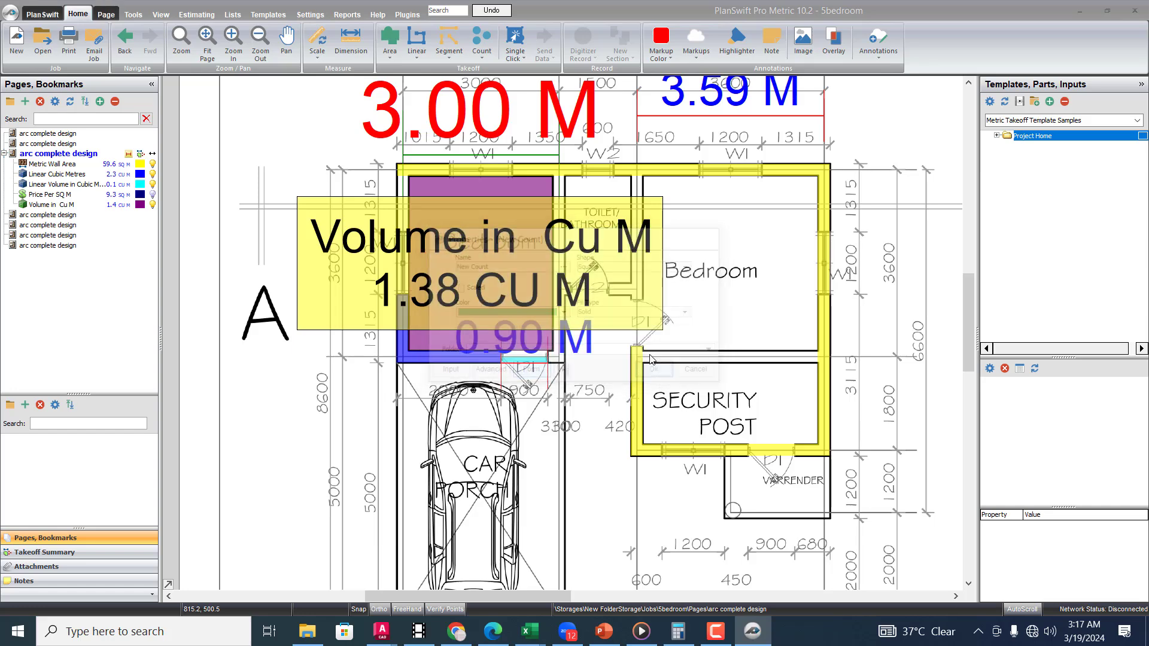
left_click(483, 168)
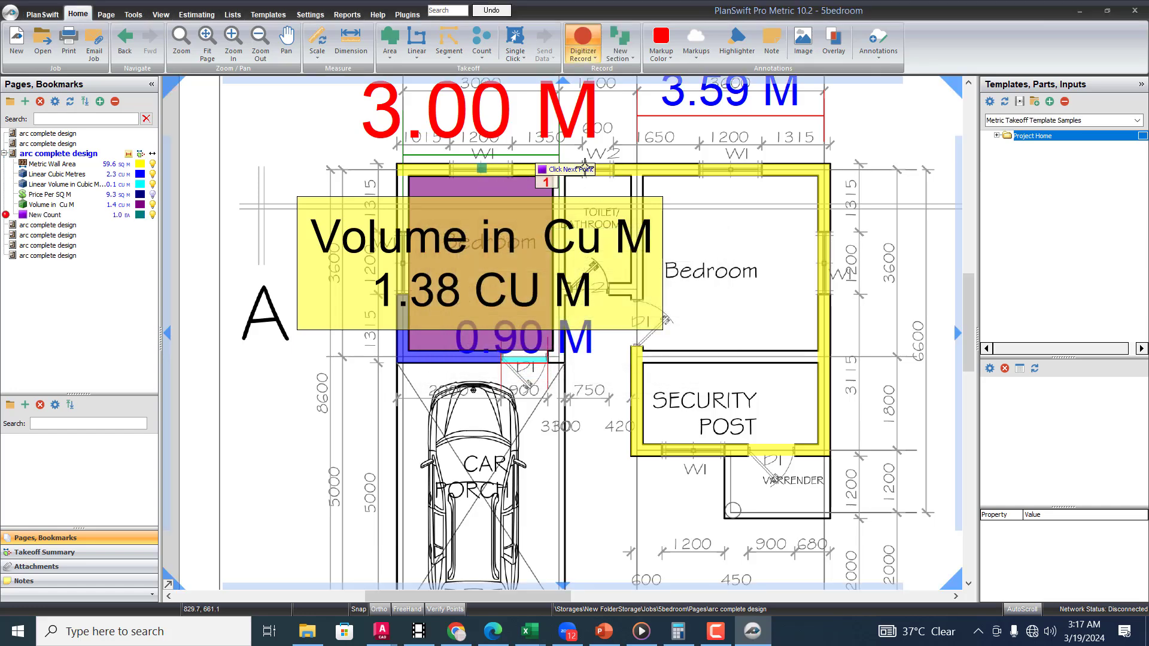
left_click(594, 168)
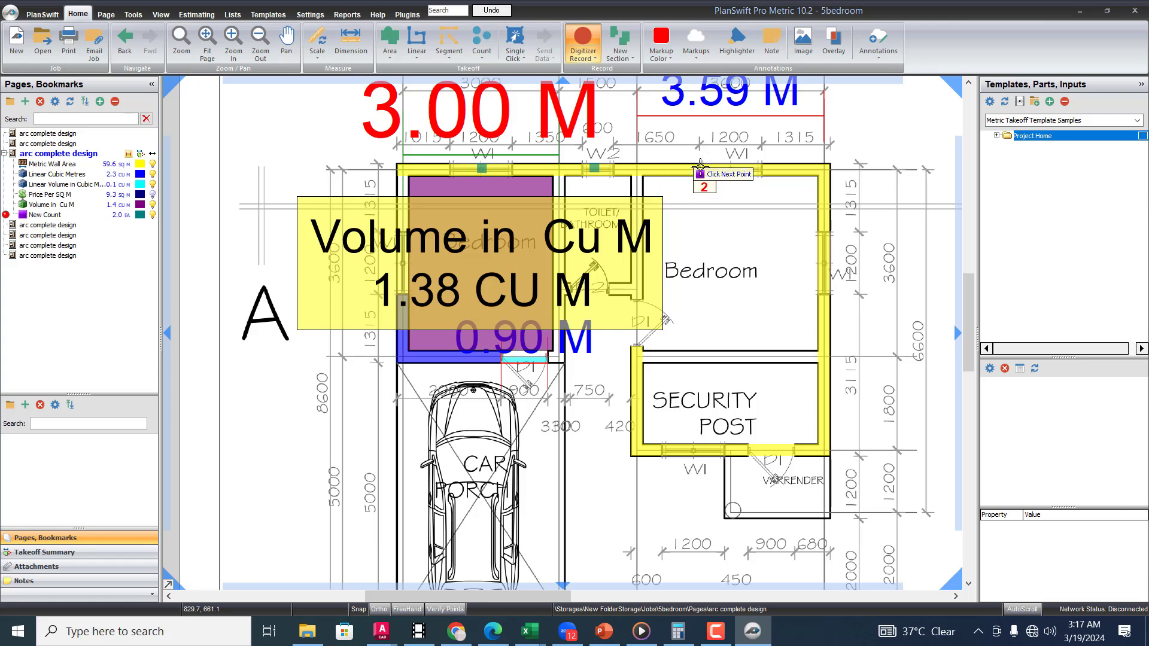
left_click(722, 169)
left_click(828, 264)
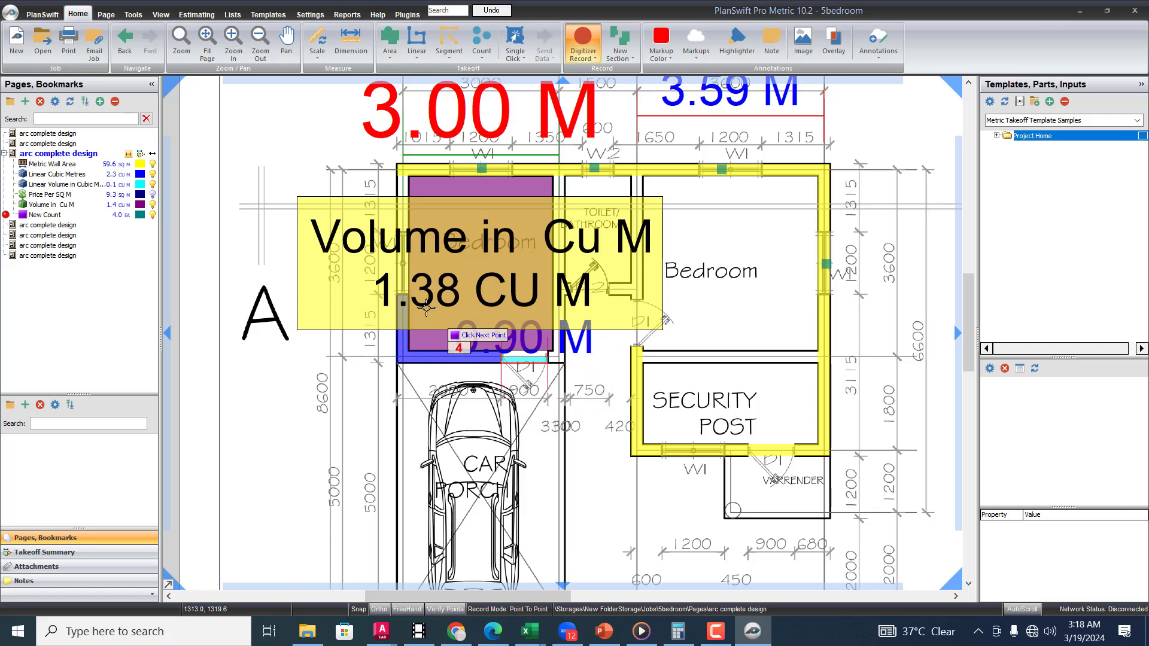
left_click(403, 258)
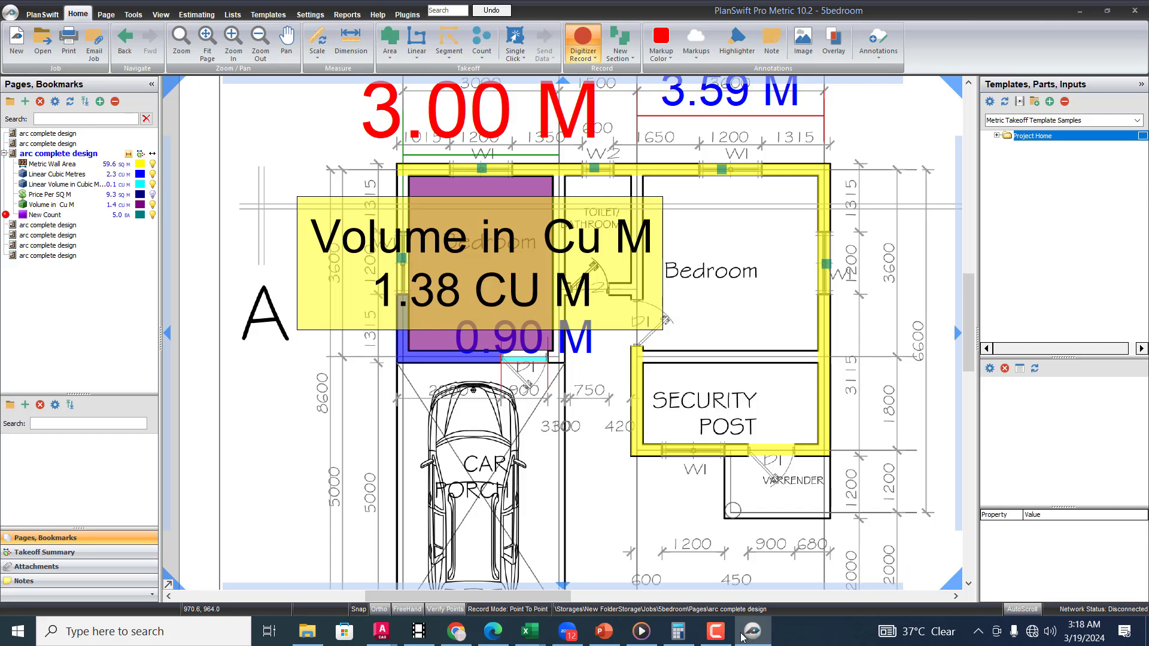
left_click(716, 632)
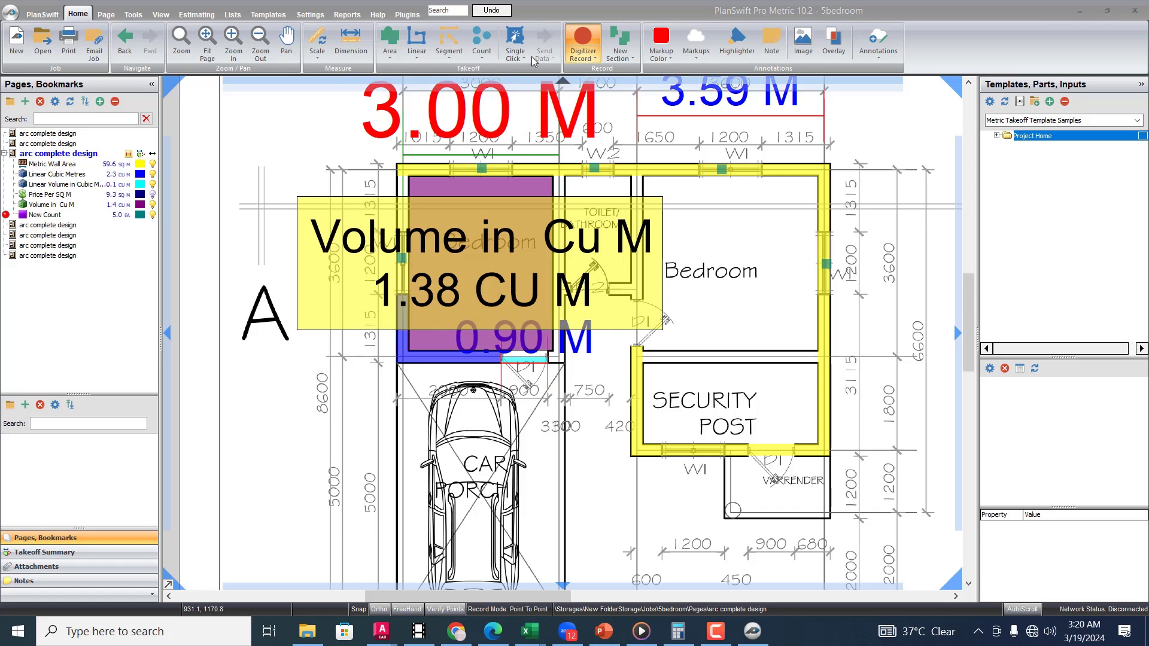
Step: Create a red Circle count takeoff and mark the doors of the left bedroom, the toilet and the right bedroom
left_click(482, 57)
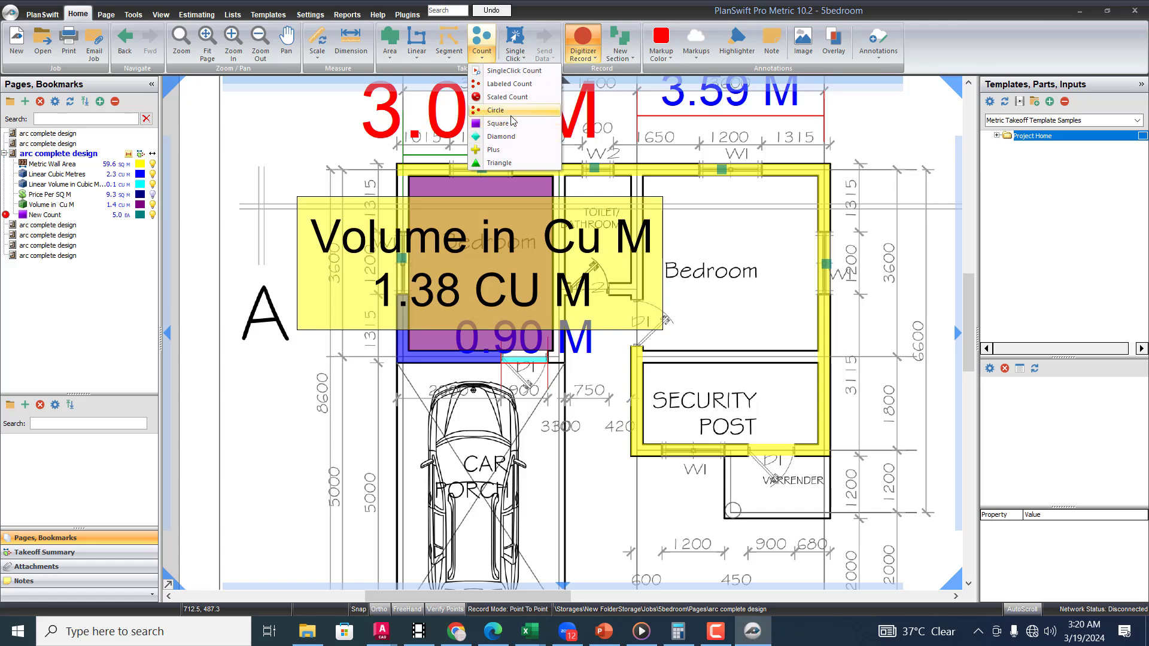
left_click(502, 136)
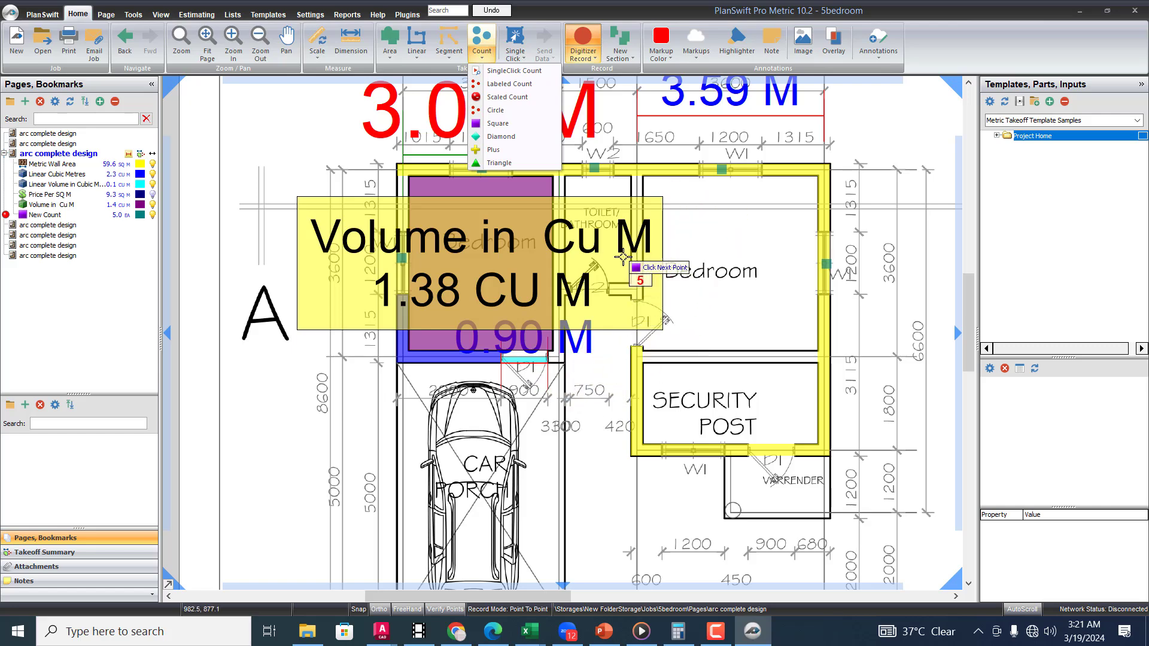
left_click(506, 113)
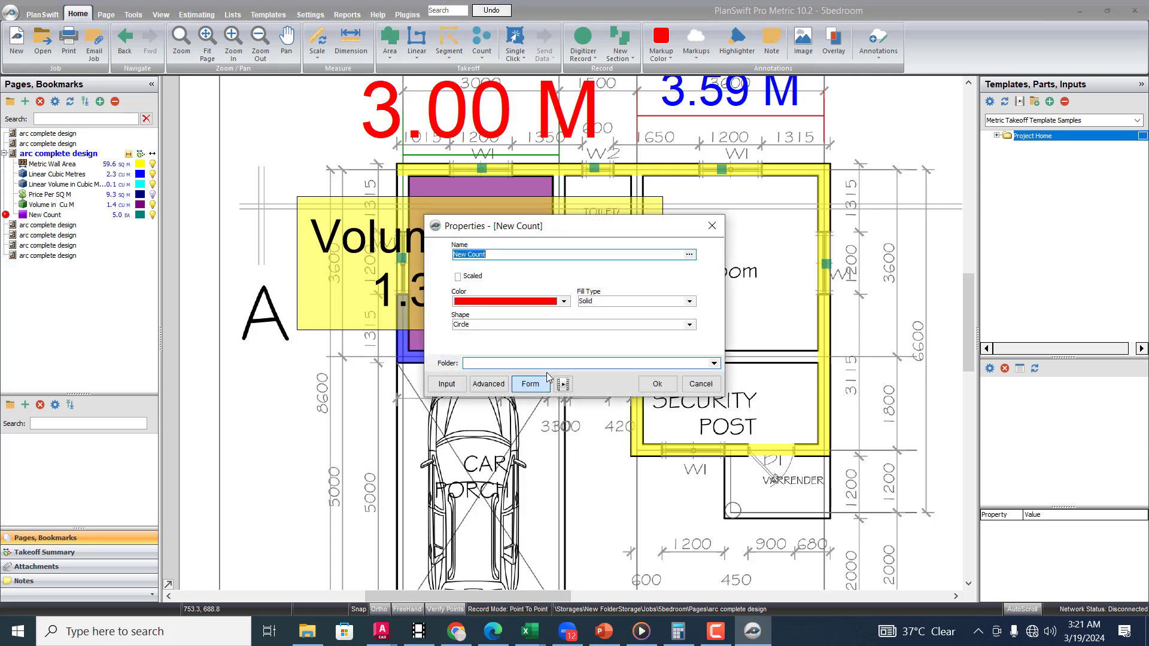
left_click(656, 384)
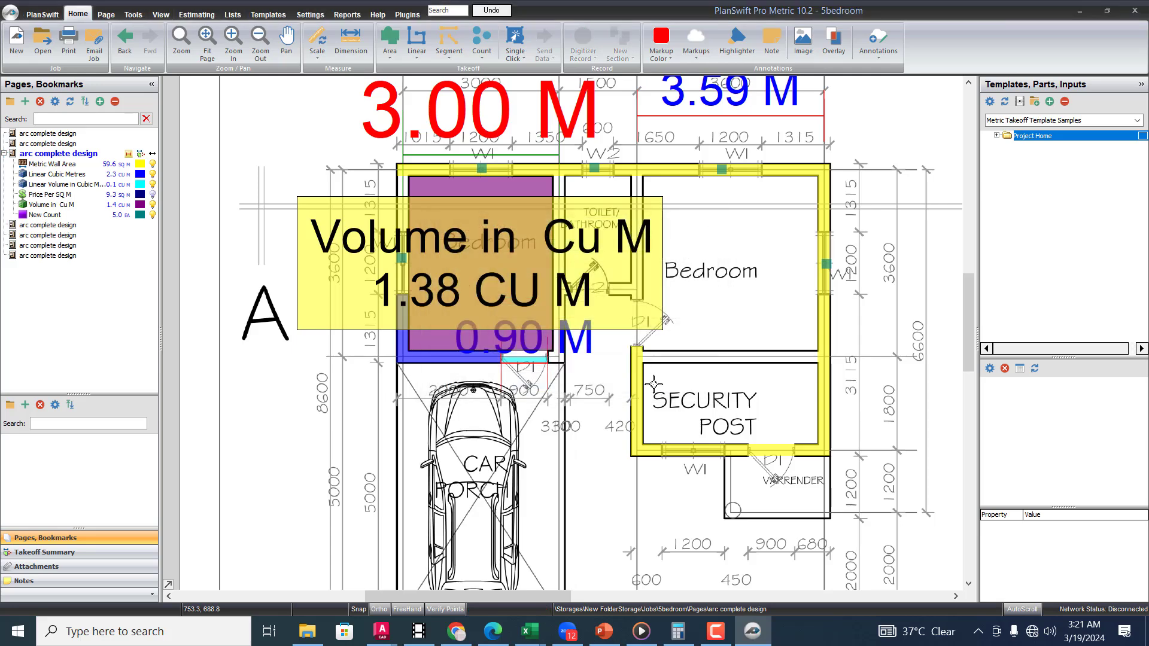
left_click(532, 362)
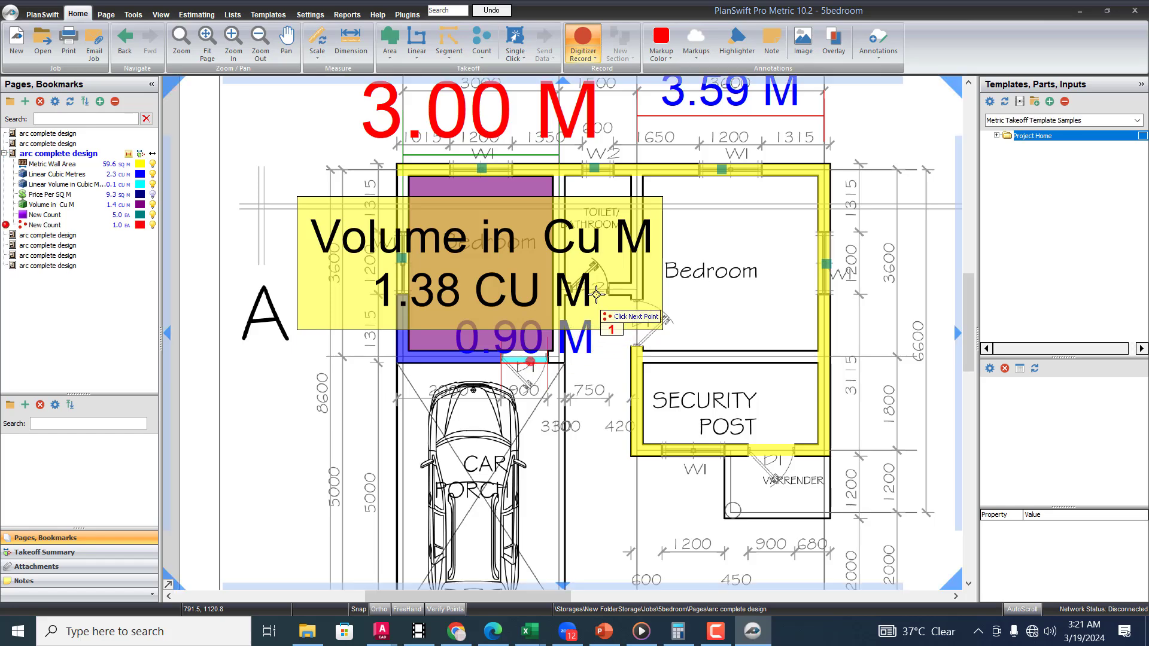
left_click(596, 286)
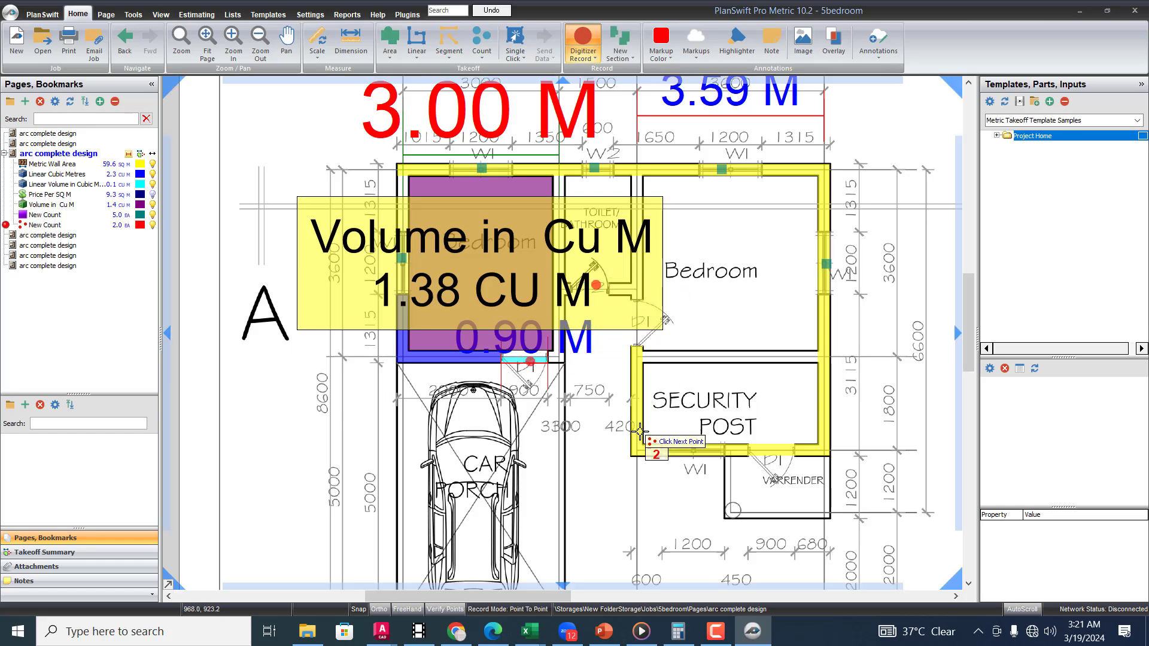
left_click(651, 333)
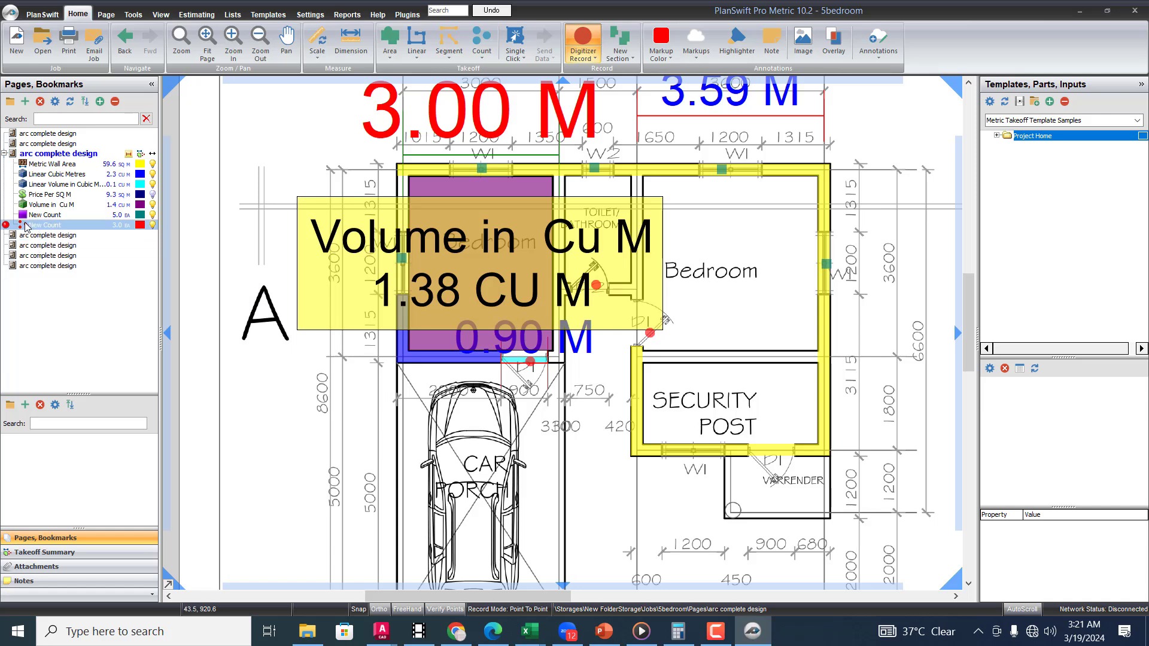
Step: Rename the square count takeoff as "numbers of windows"
left_click(60, 215)
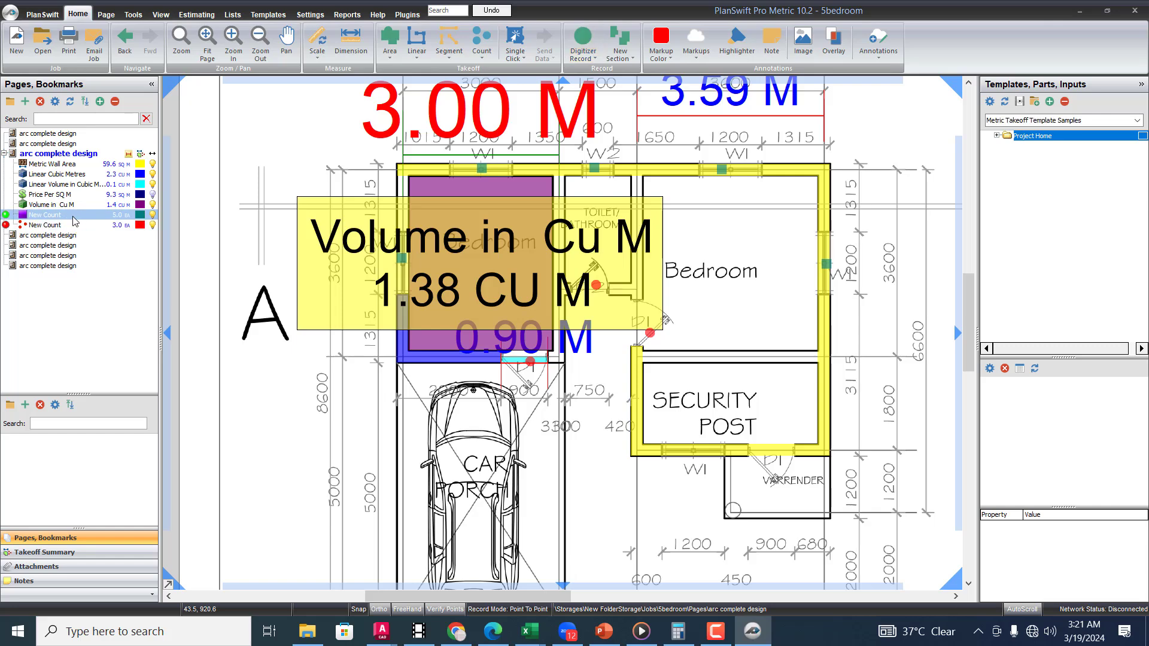
right_click(75, 221)
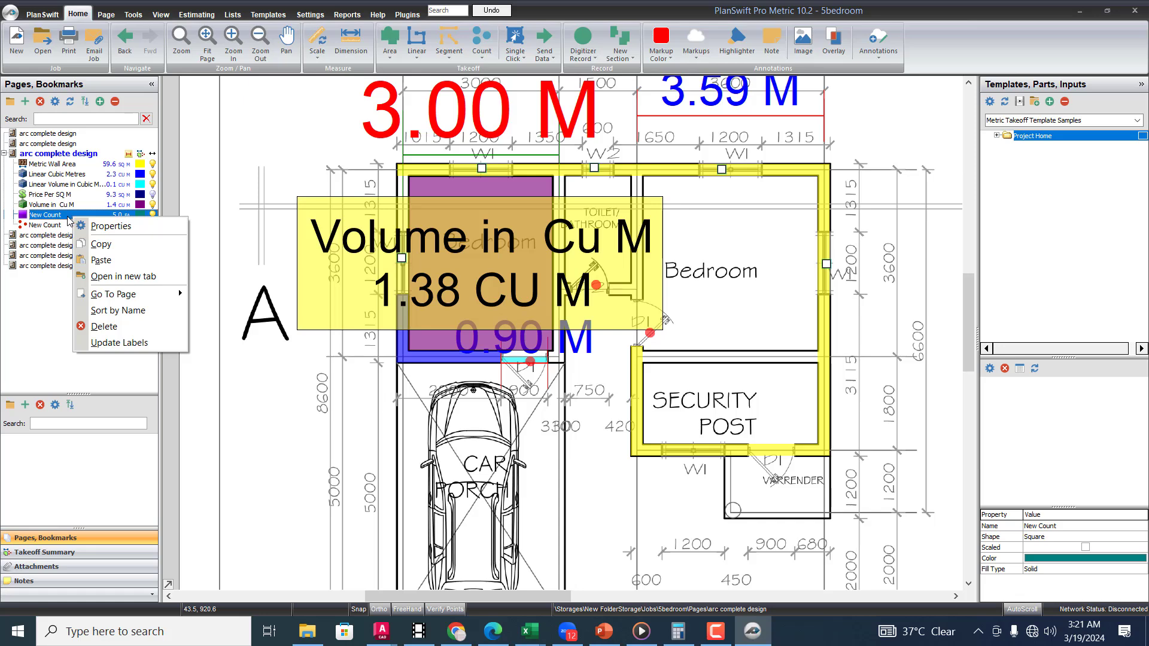
left_click(109, 227)
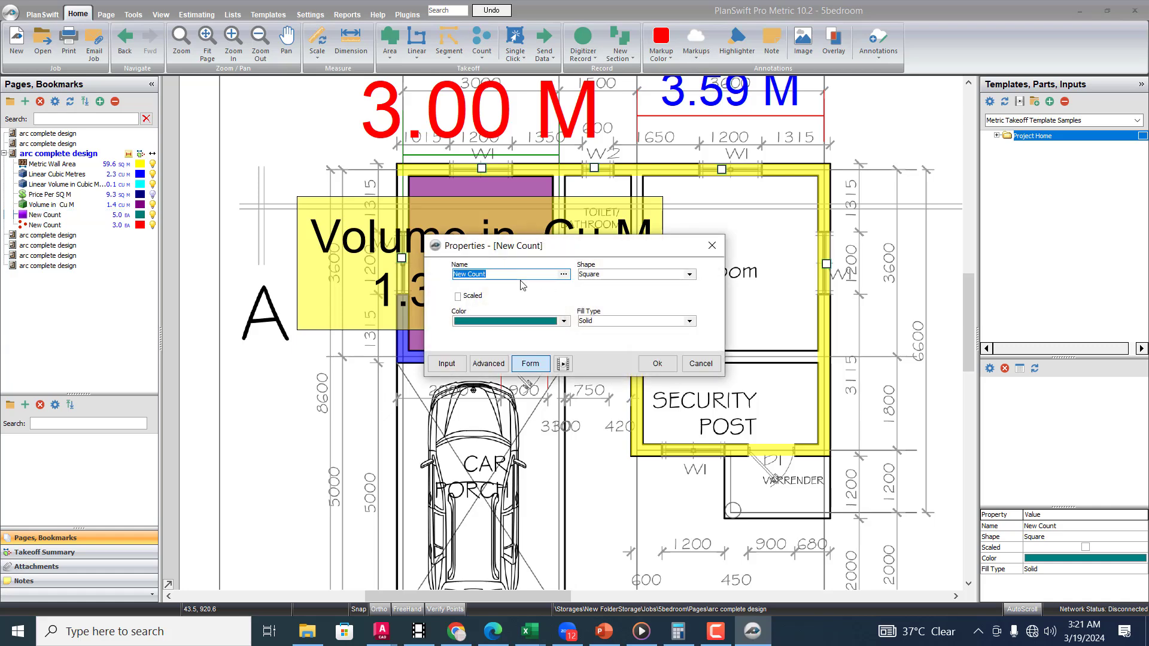
type("numbers of windows")
left_click(655, 363)
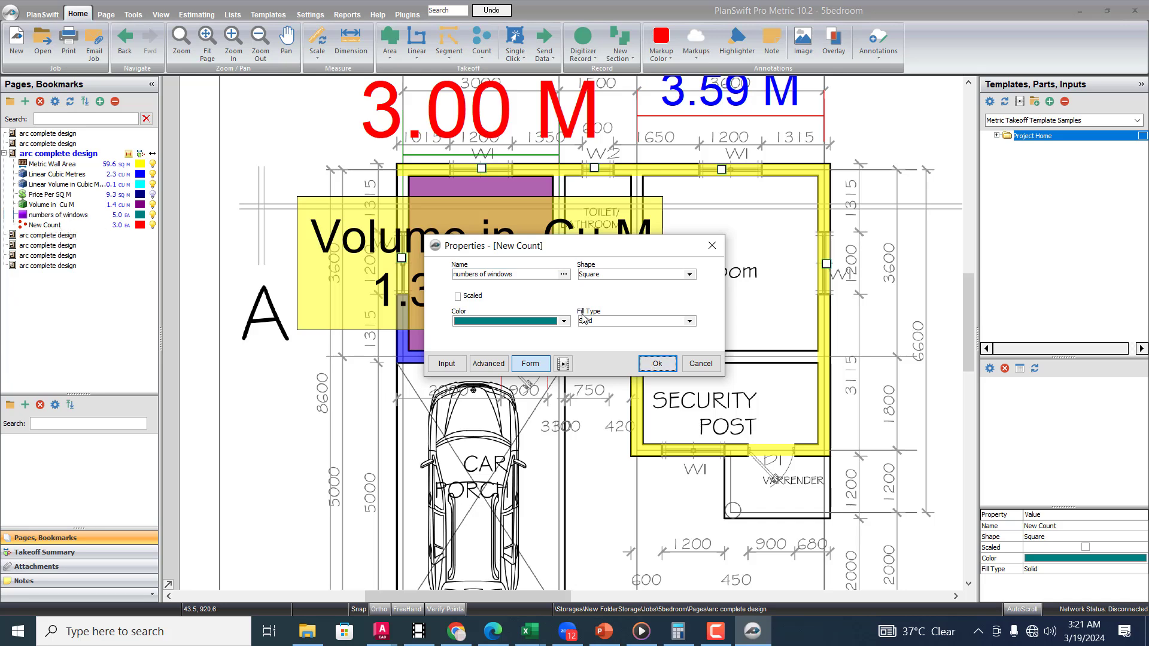
left_click(657, 364)
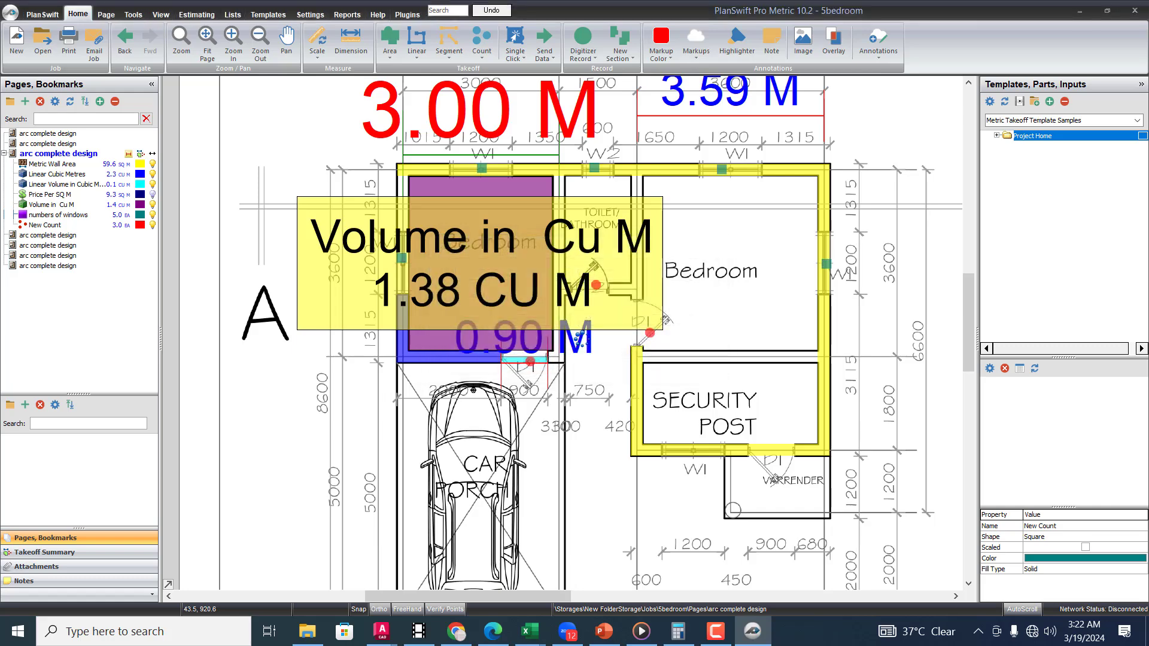
Step: Rename the red circle count takeoff as "numbers of doors"
scroll(580, 337, "down", 1)
left_click(44, 226)
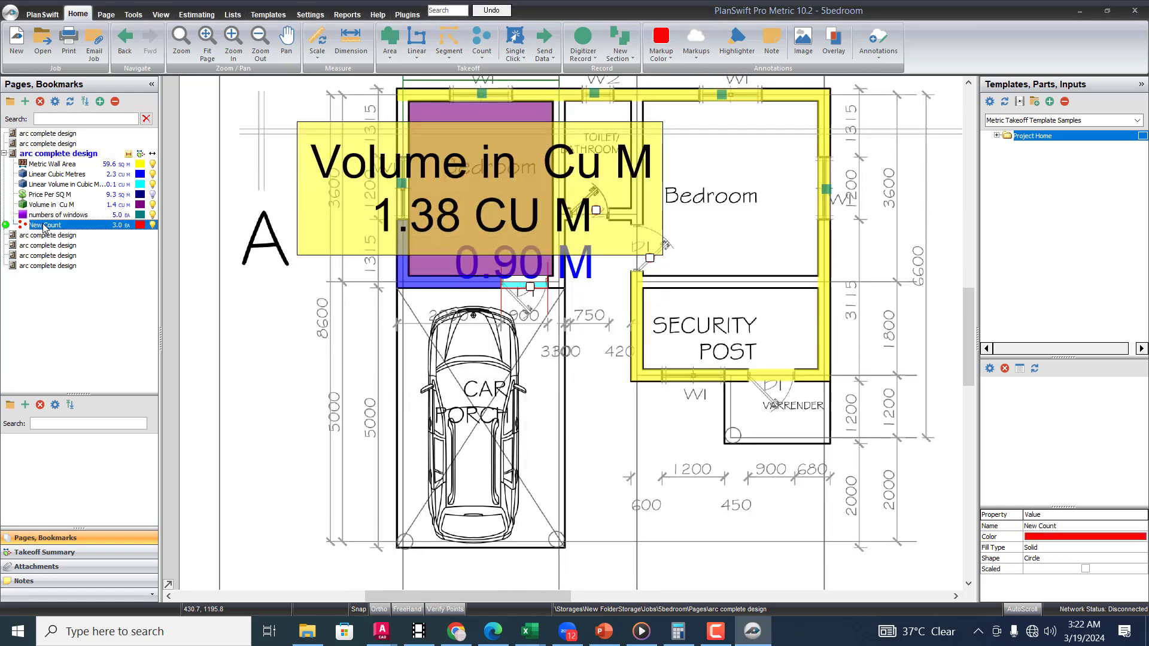
right_click(43, 226)
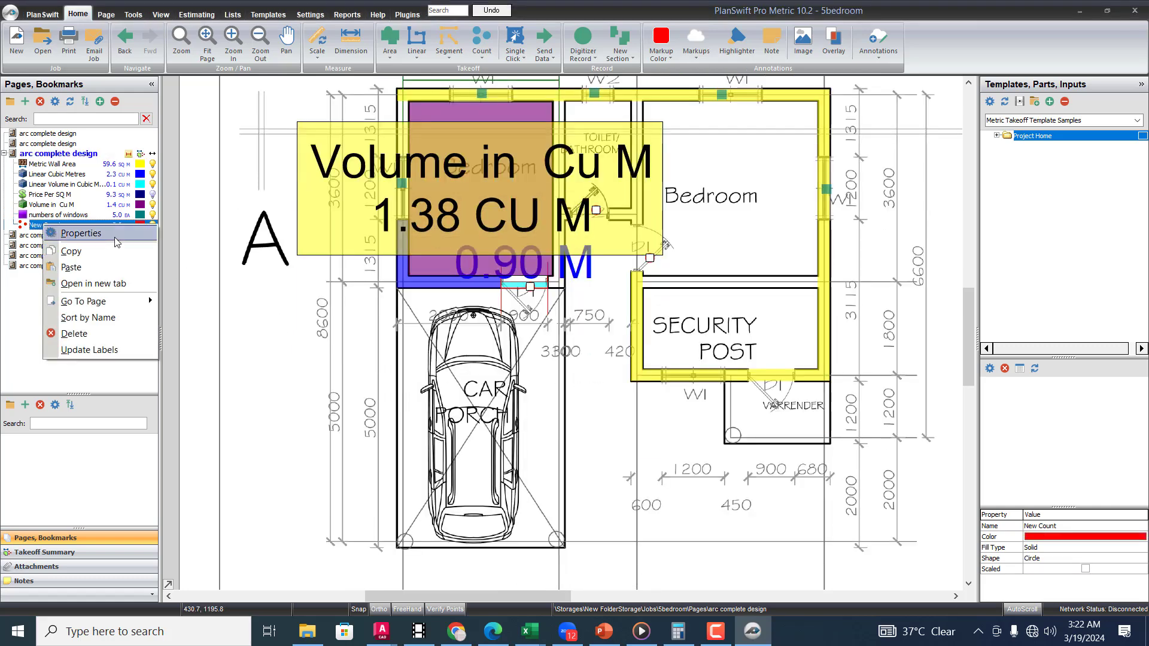
key("Escape")
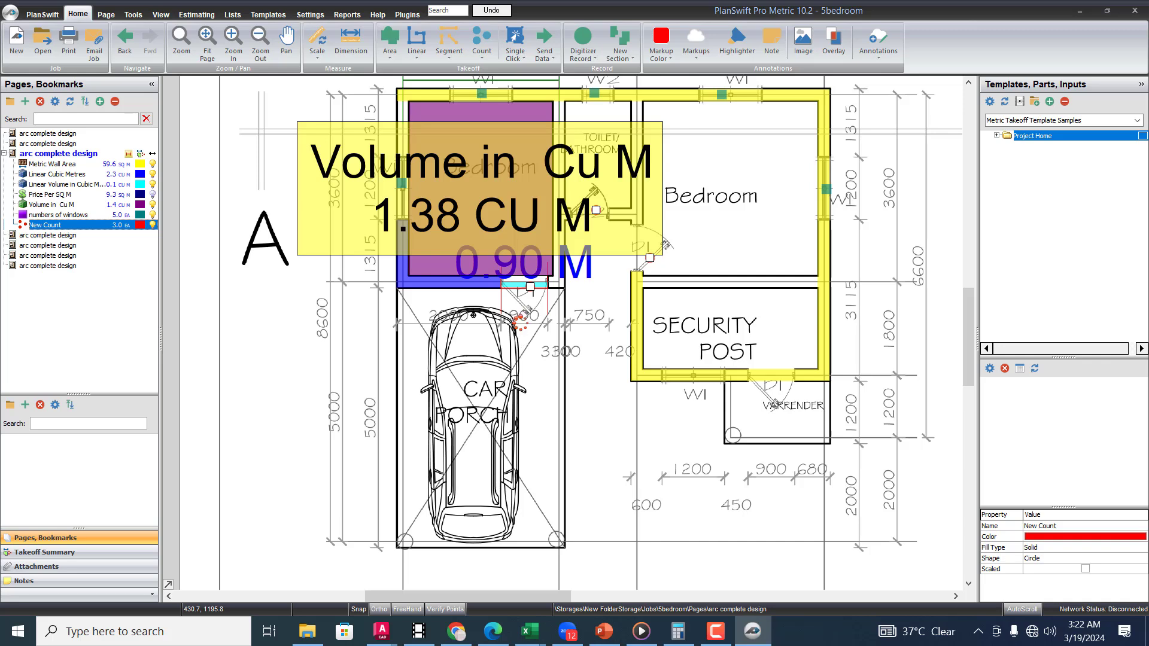
double_click(519, 322)
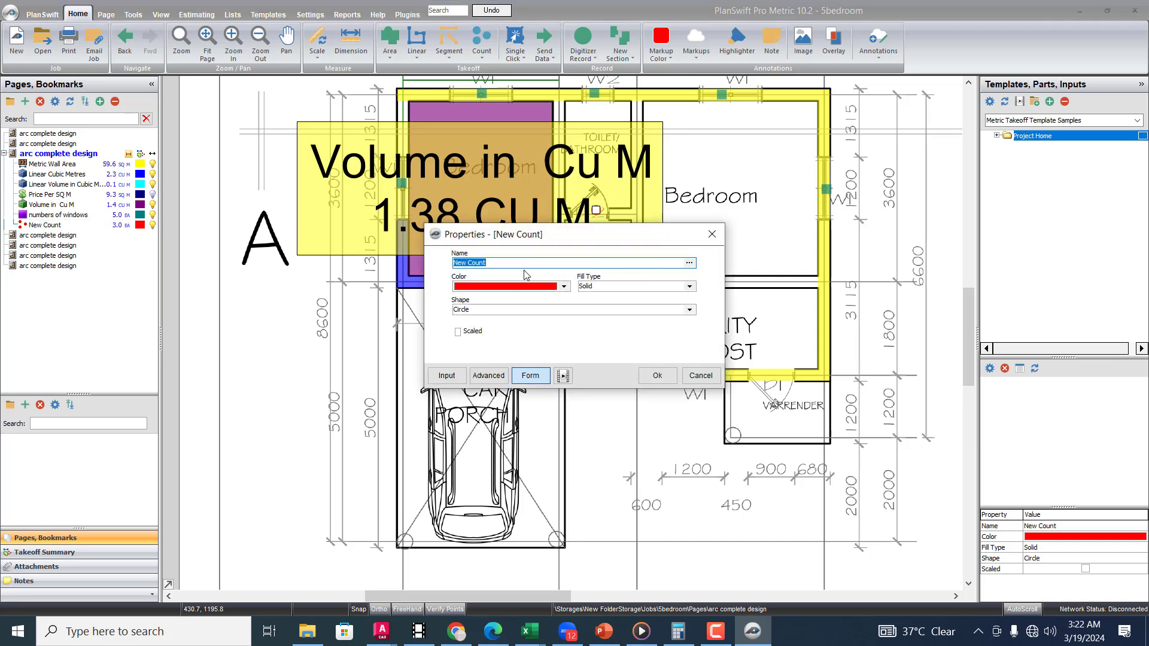
type("numbers of doors")
left_click(657, 376)
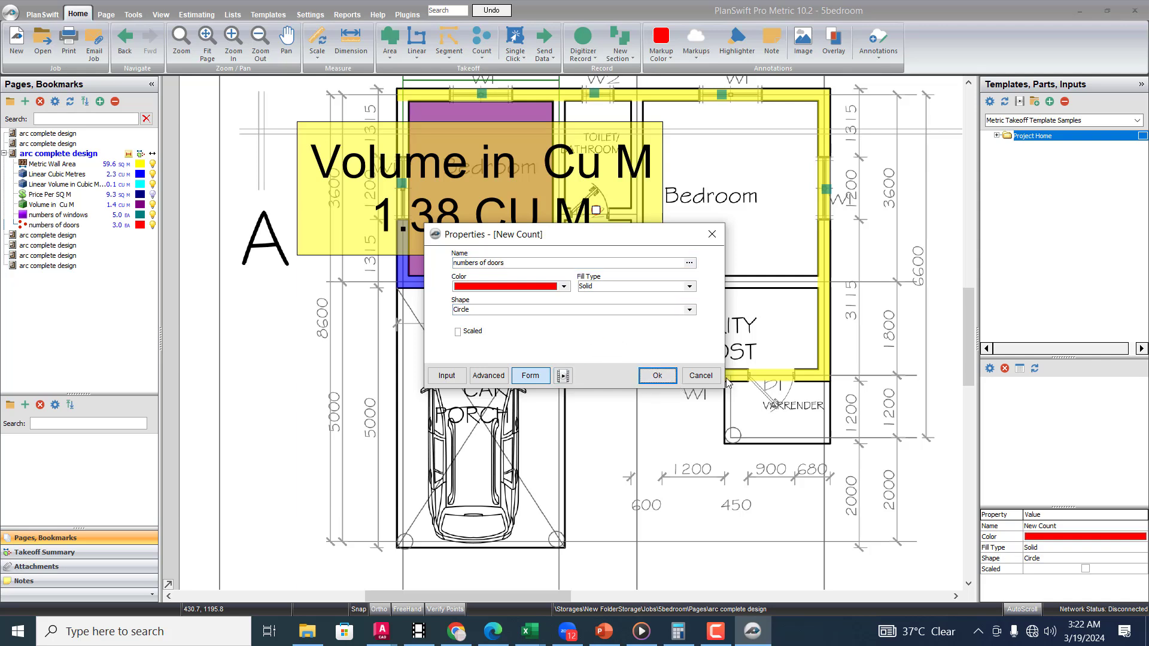
left_click(658, 376)
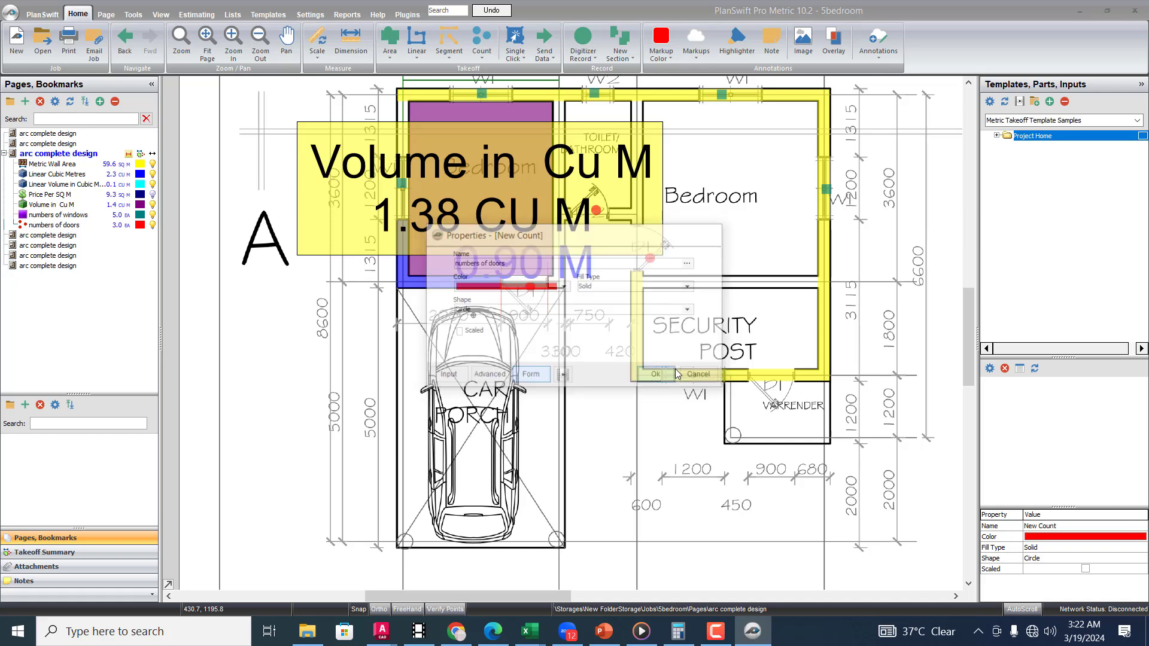
Step: Set the text size of the Volume in Cu M label on the plan to .5
scroll(609, 108, "down", 2)
key("Escape")
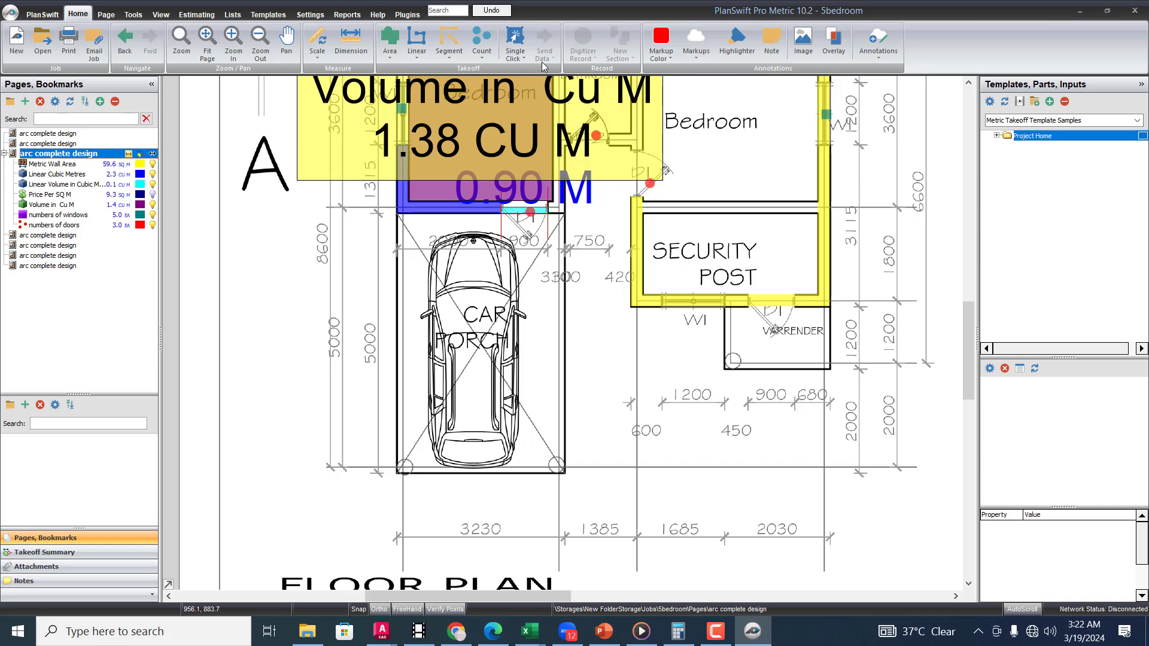
double_click(530, 189)
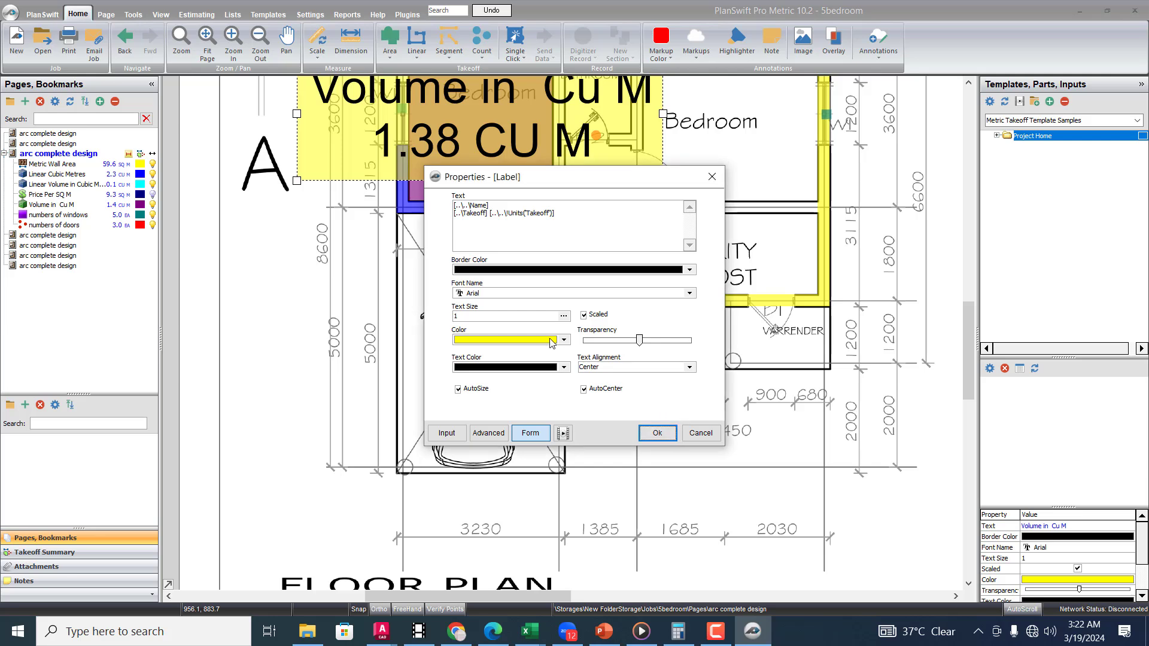
double_click(473, 318)
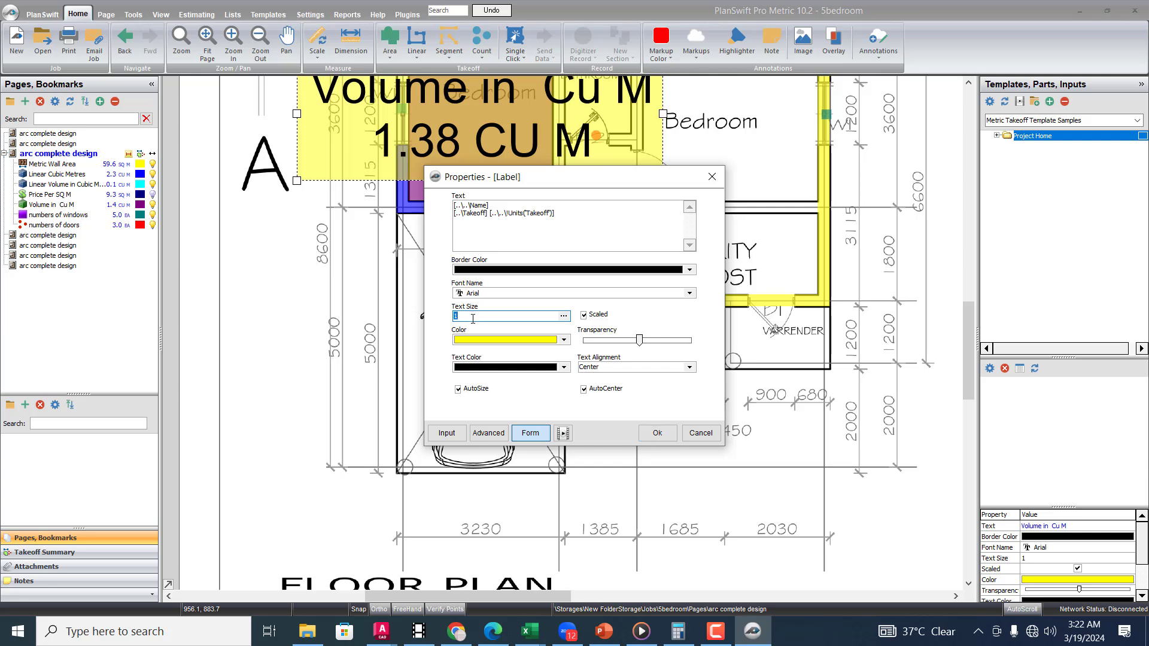
type(".5")
left_click(656, 433)
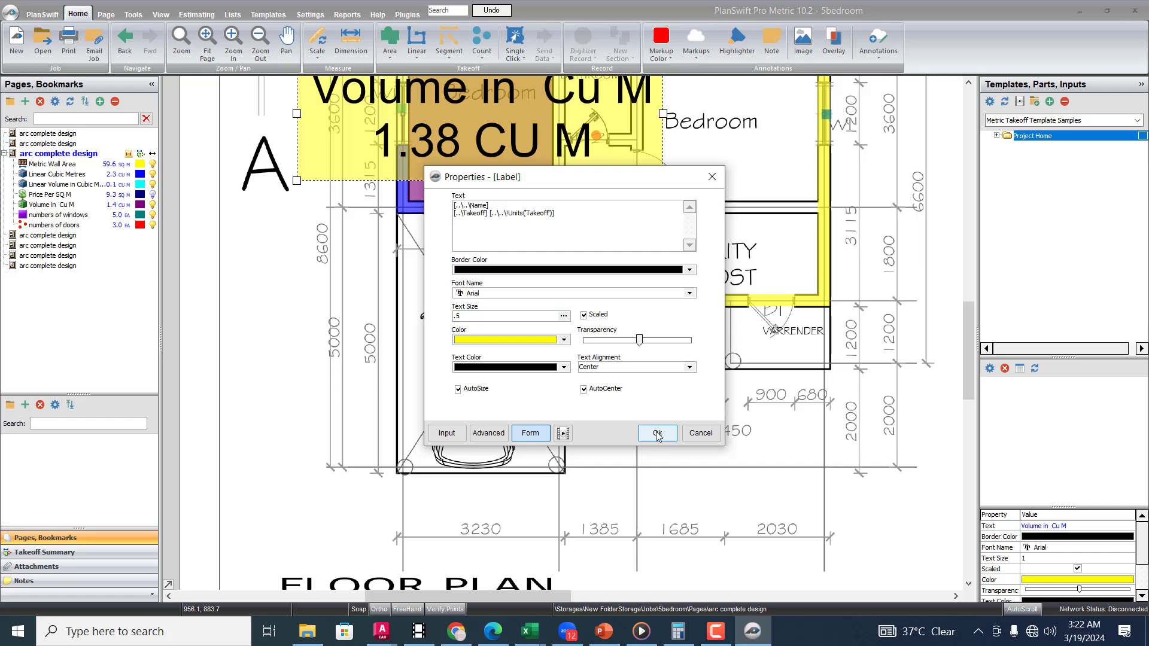
left_click(656, 433)
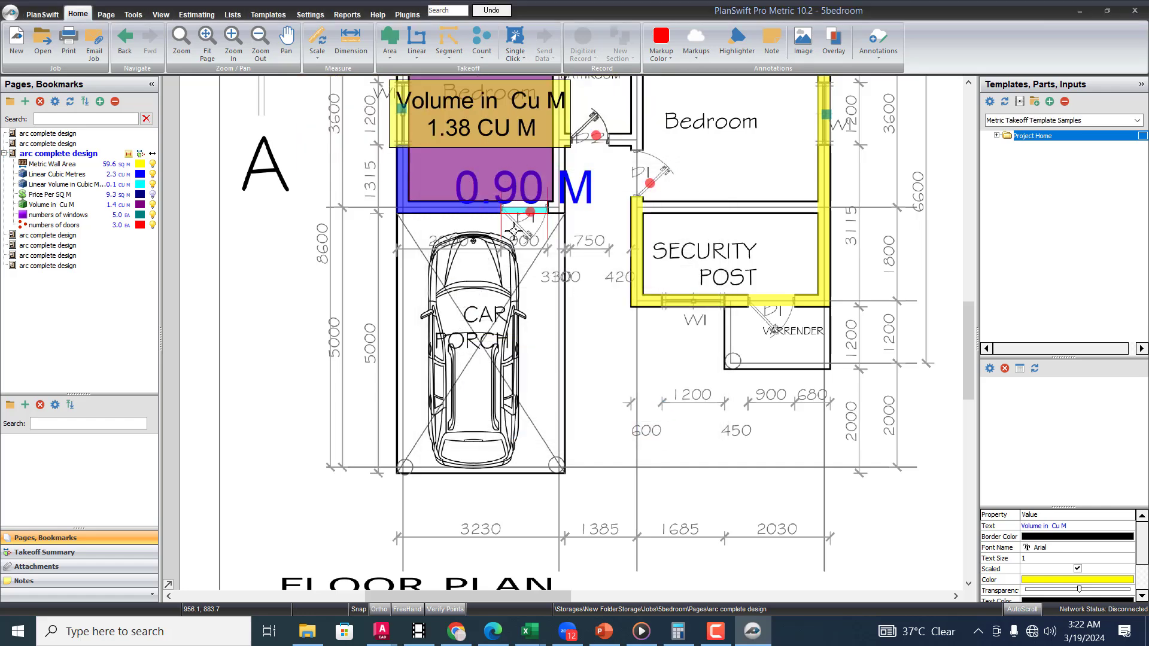
Step: Set the default text size for annotation labels to .4
scroll(515, 233, "down", 3)
scroll(540, 160, "up", 3)
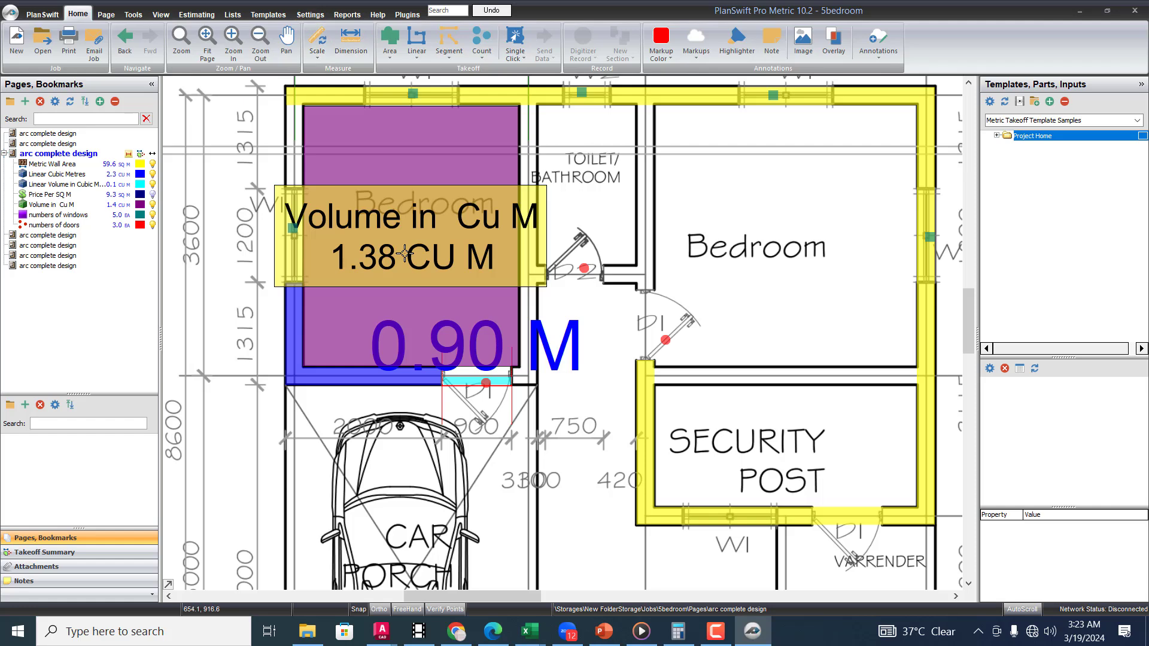
left_click(310, 13)
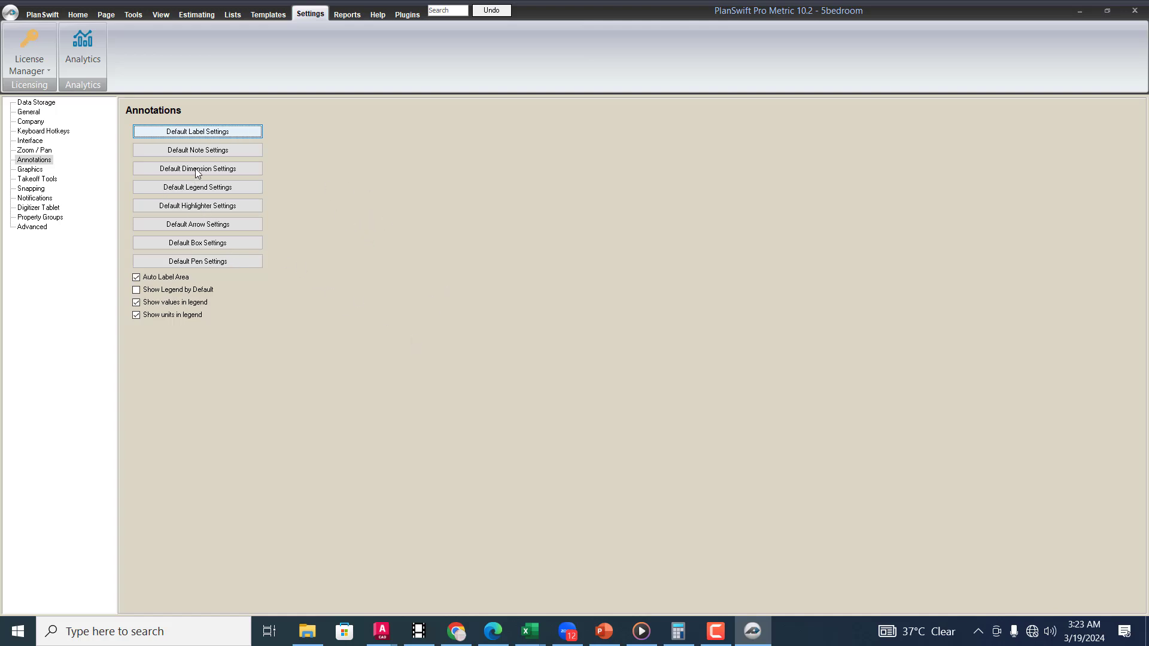
key("Return")
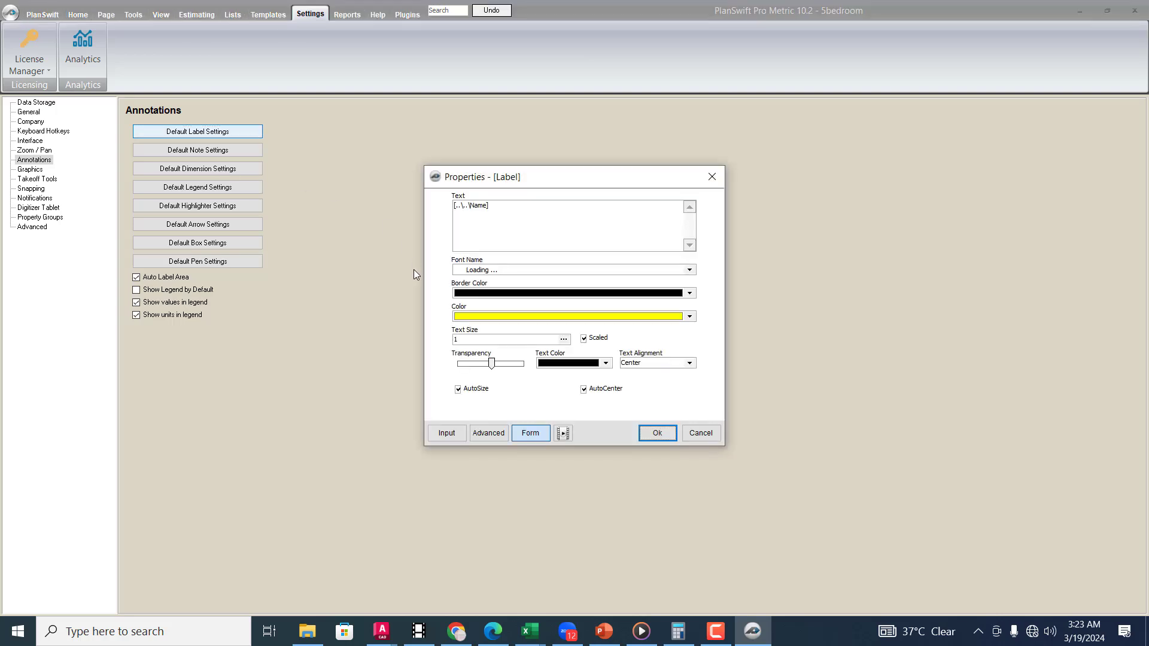
double_click(467, 339)
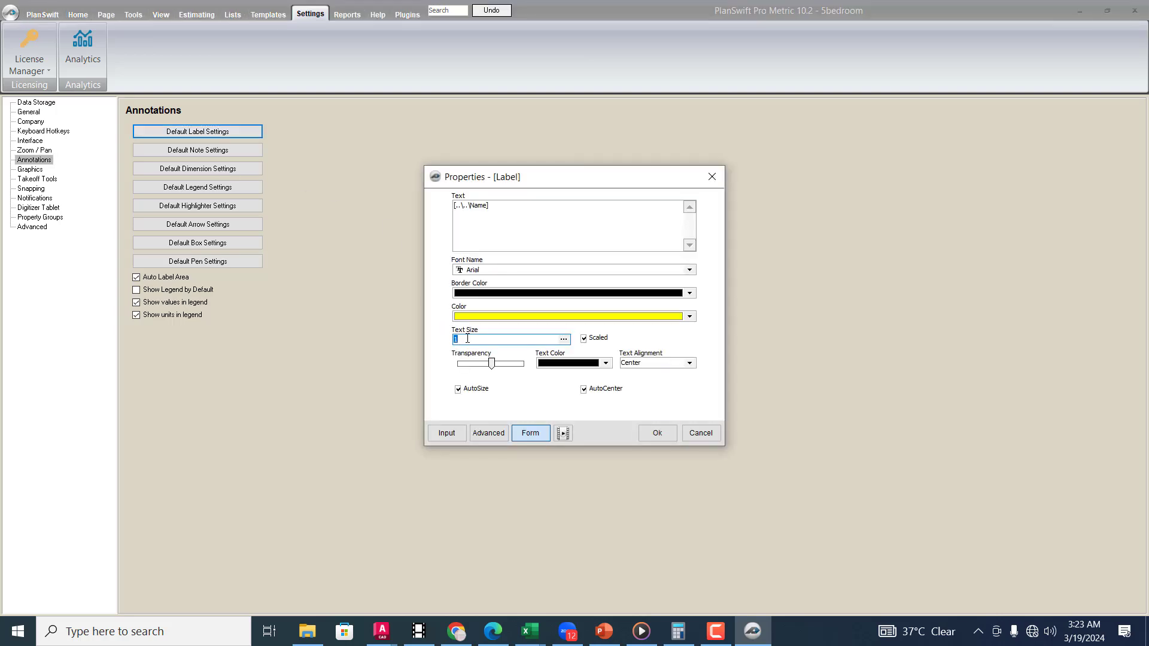
type(".4")
left_click(650, 434)
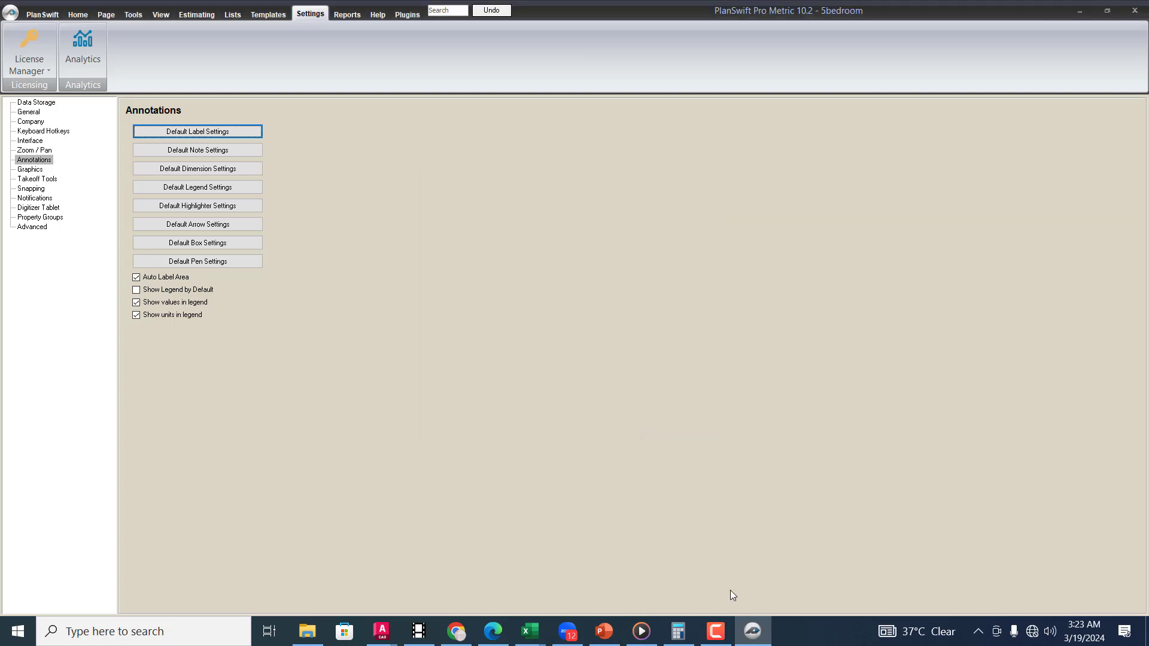
mouse_move(708, 633)
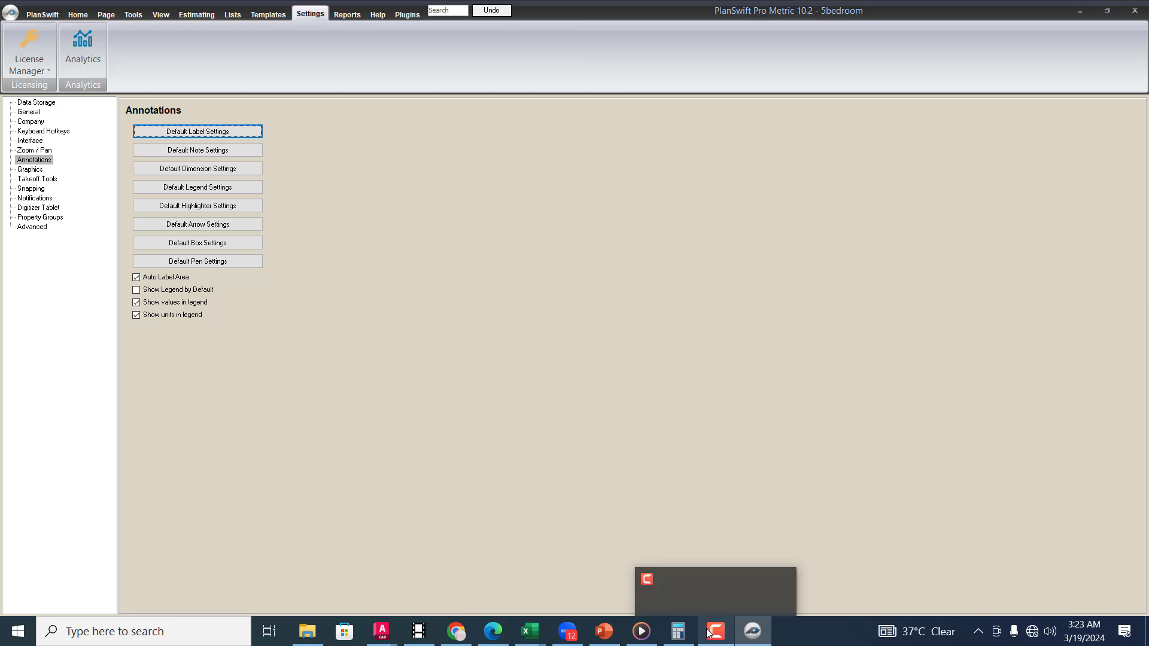
Step: Create a green Volume in Cu M area takeoff with a depth of 200 mm
left_click(78, 14)
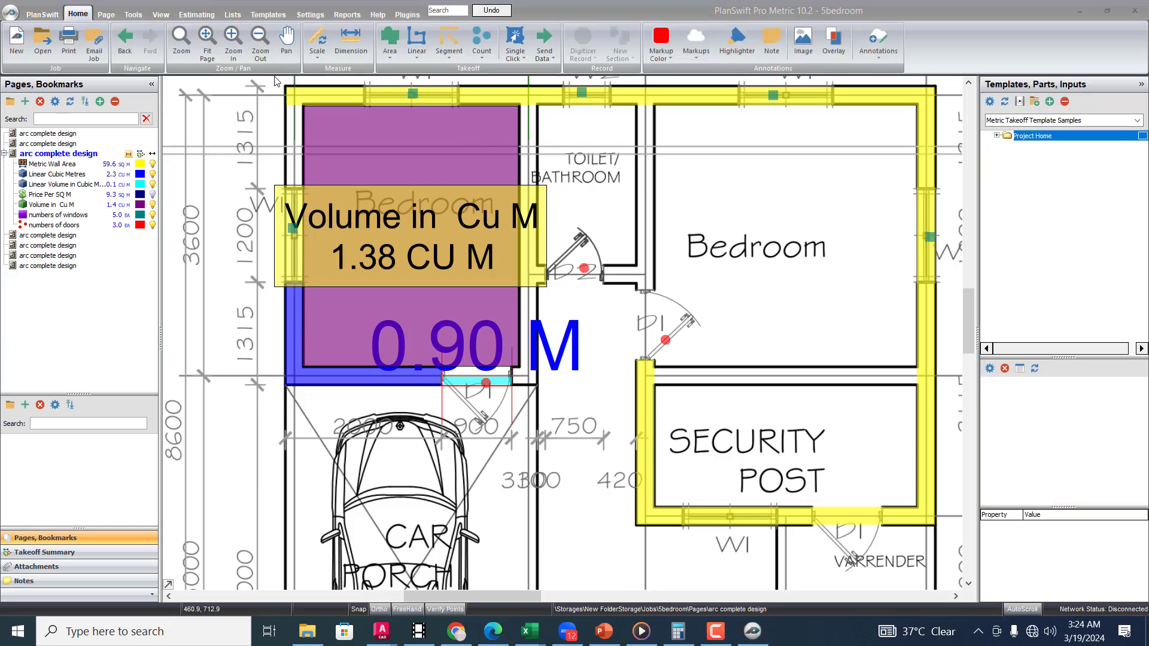
left_click(390, 55)
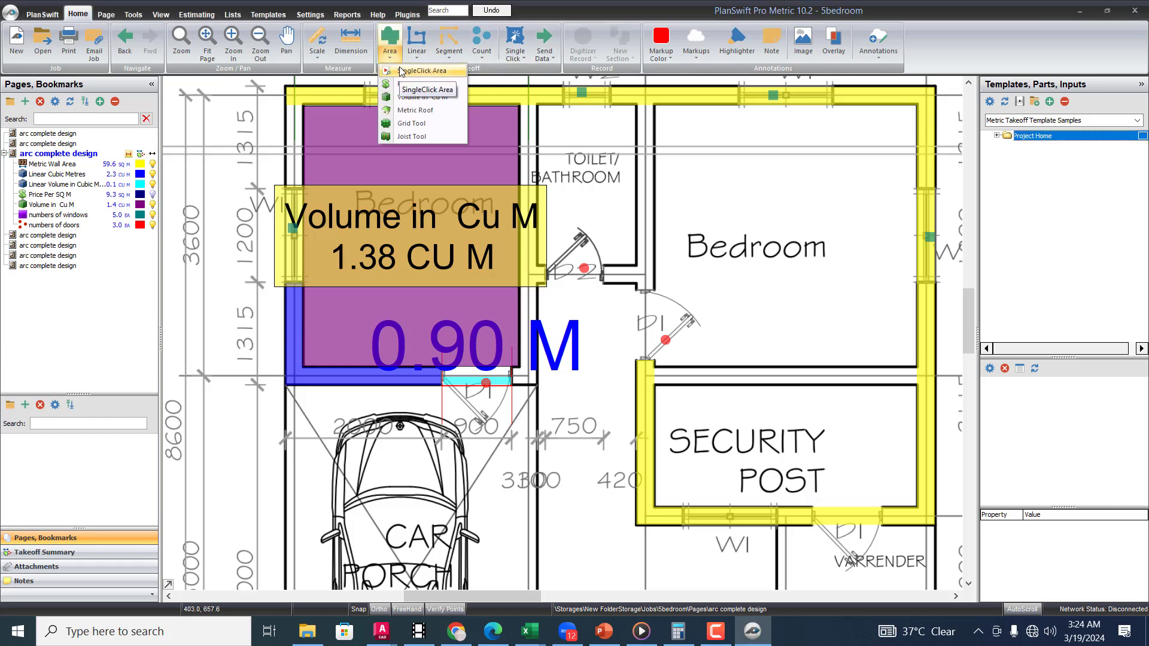
left_click(421, 100)
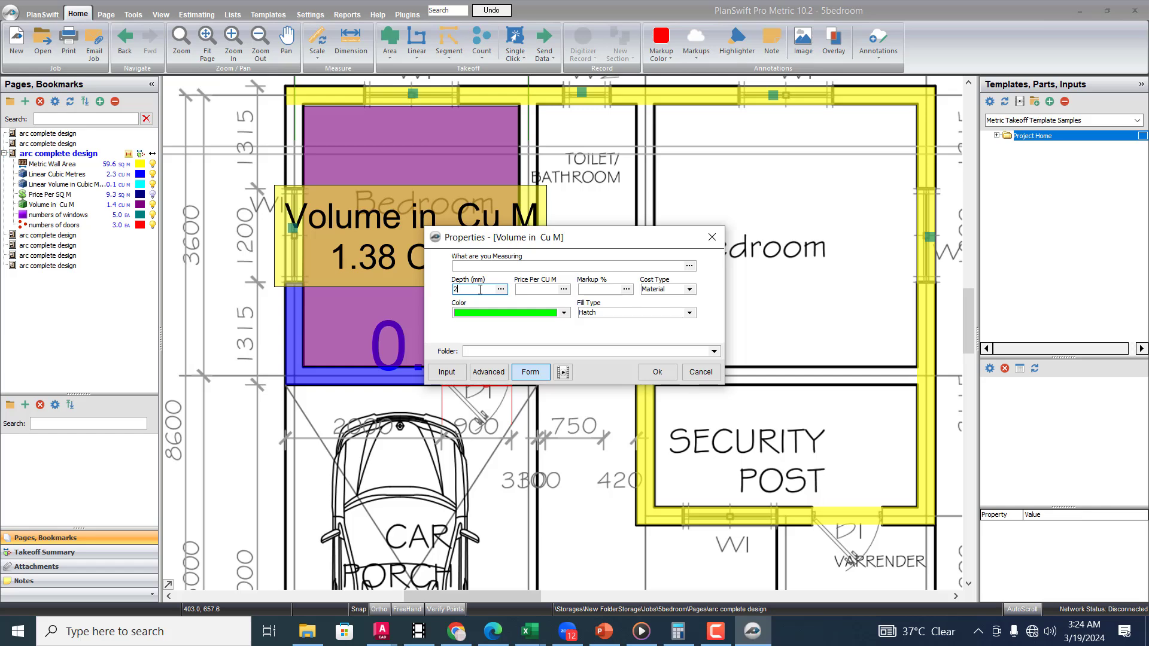
left_click(550, 290)
type("200")
left_click(611, 288)
left_click(656, 372)
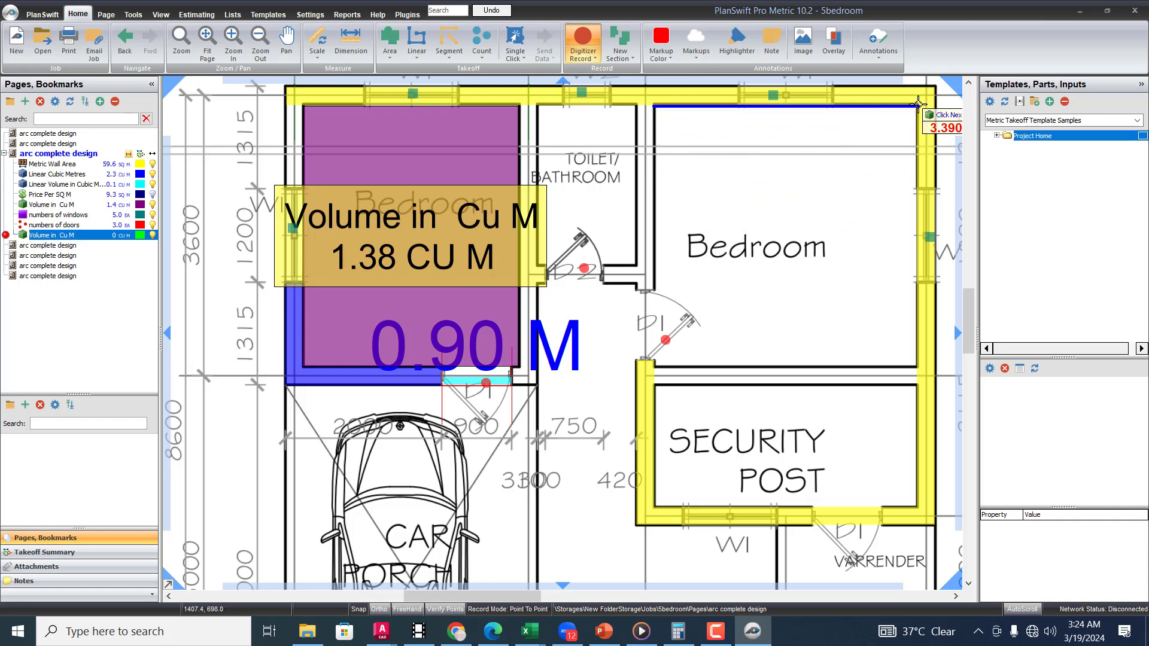
Step: Trace the inner corners of the right bedroom's floor with the green volume takeoff and finish recording
left_click(919, 106)
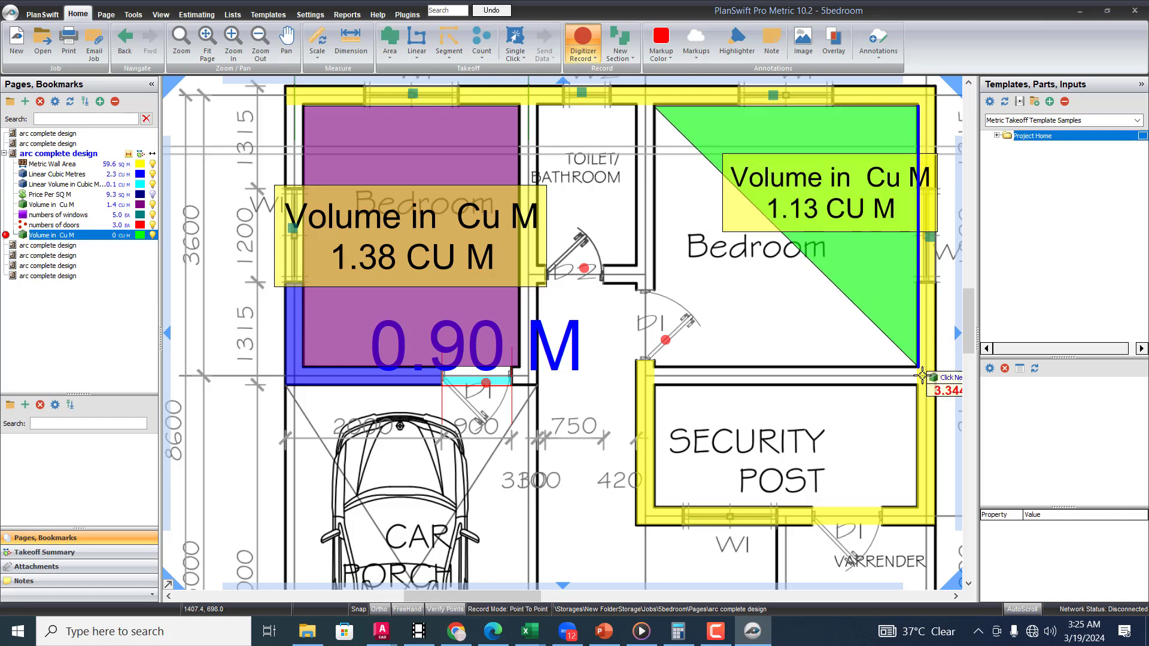
left_click(922, 367)
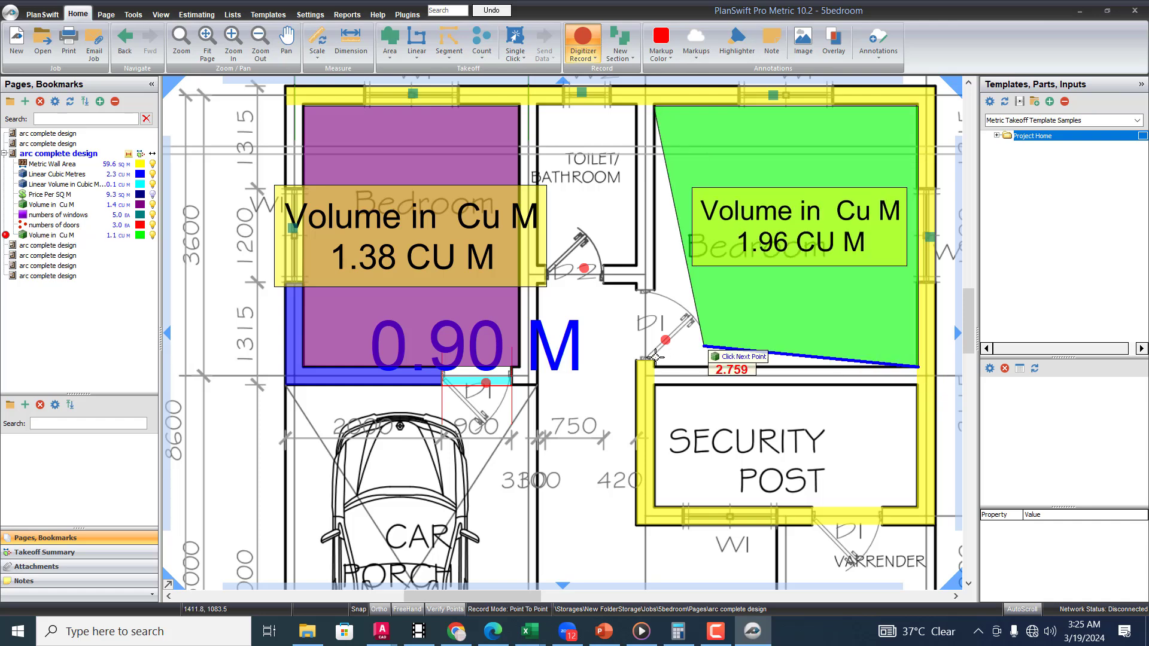
double_click(656, 366)
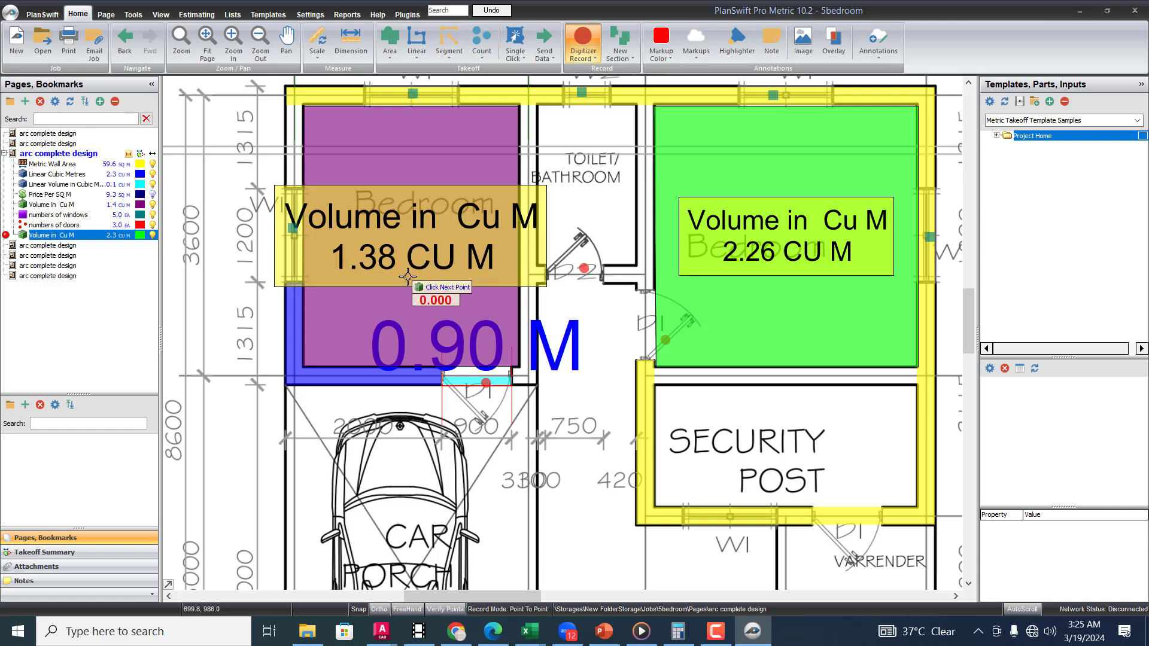
key("Escape")
key("Escape")
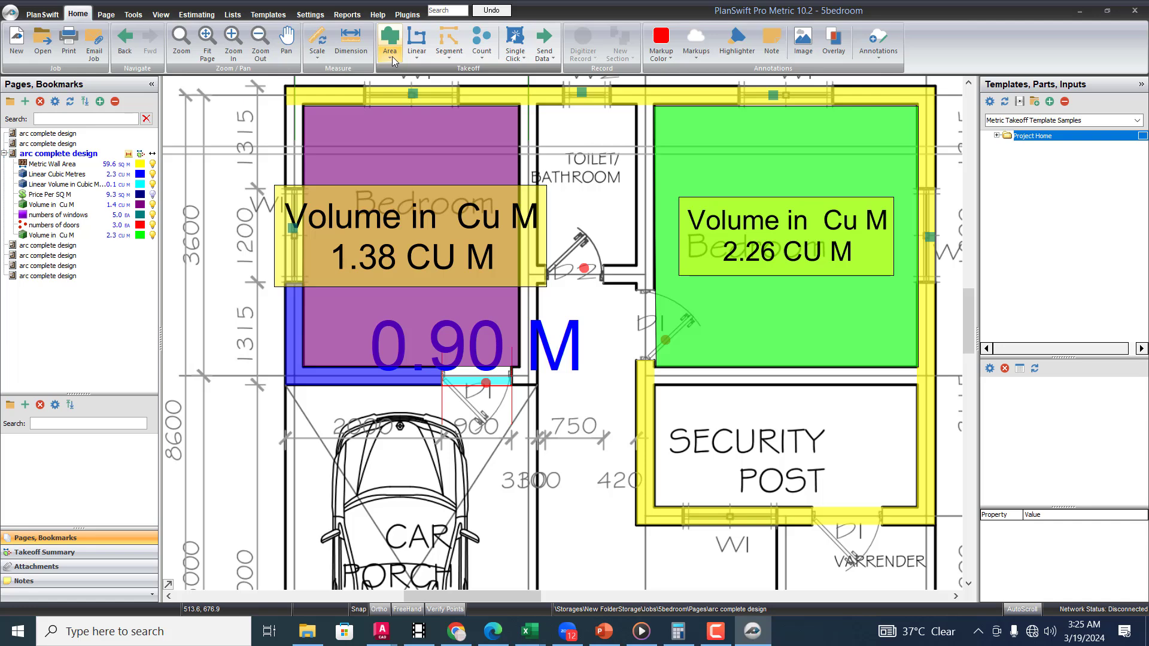
left_click(422, 57)
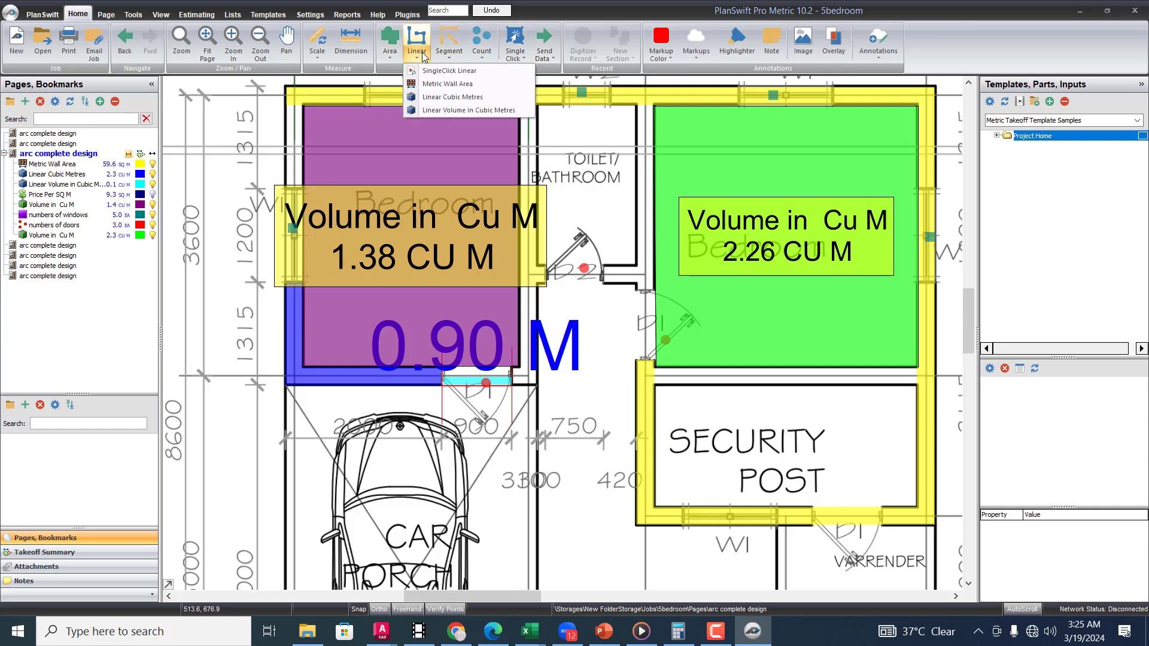
left_click(391, 58)
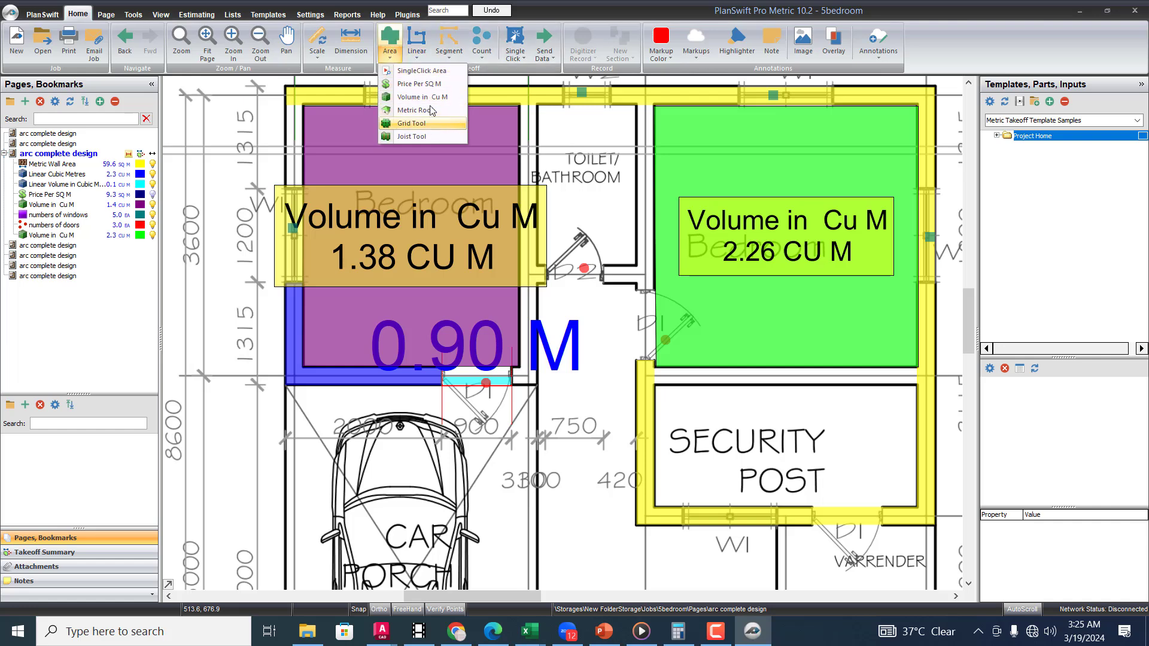
left_click(495, 72)
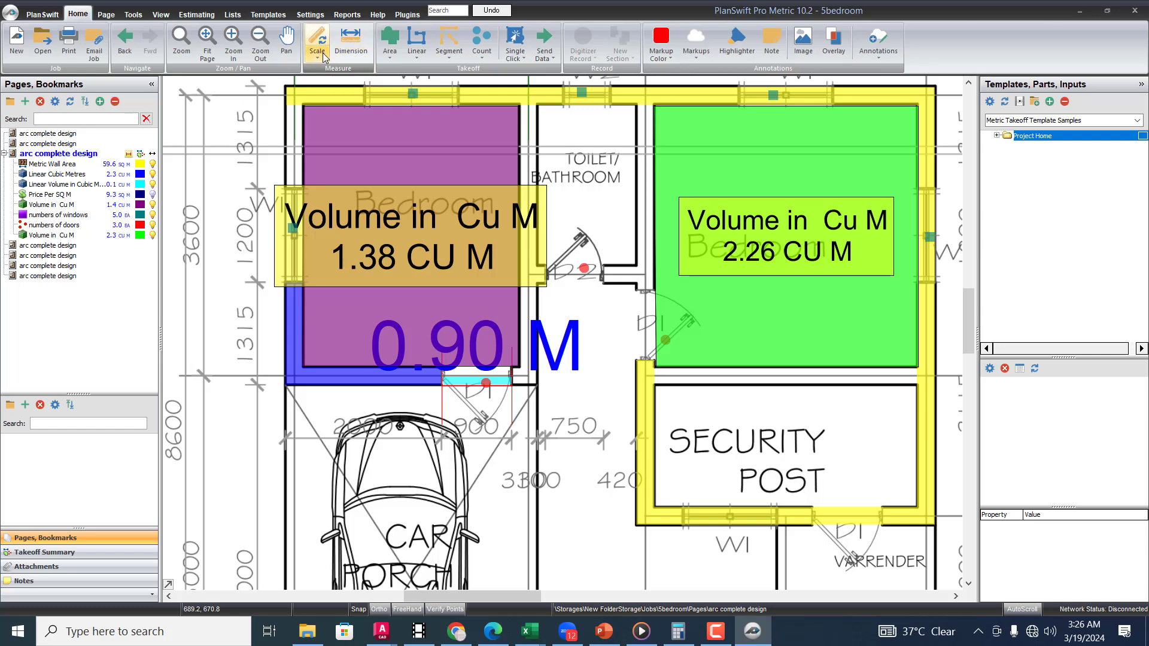
left_click(388, 43)
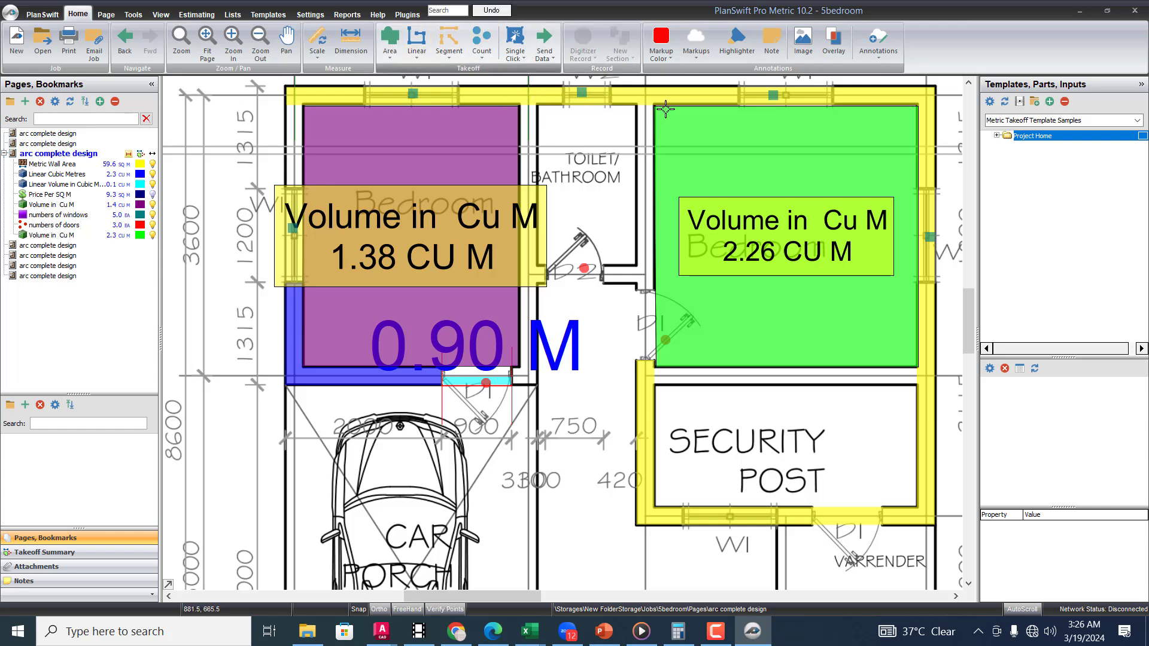
mouse_move(667, 108)
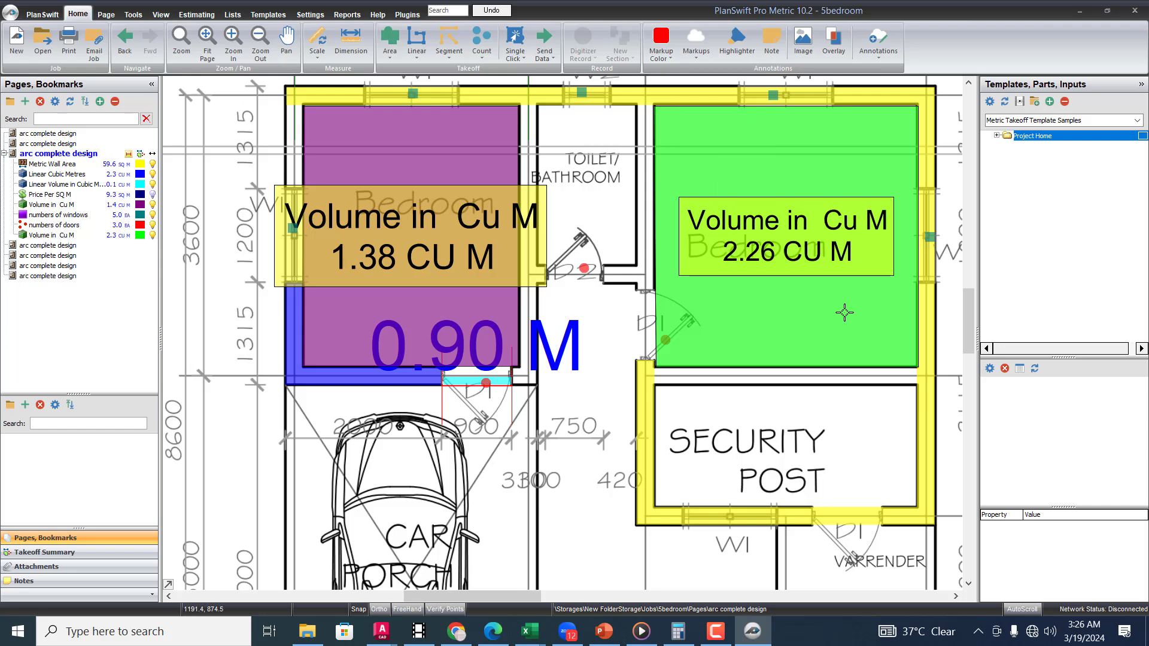
left_click(714, 640)
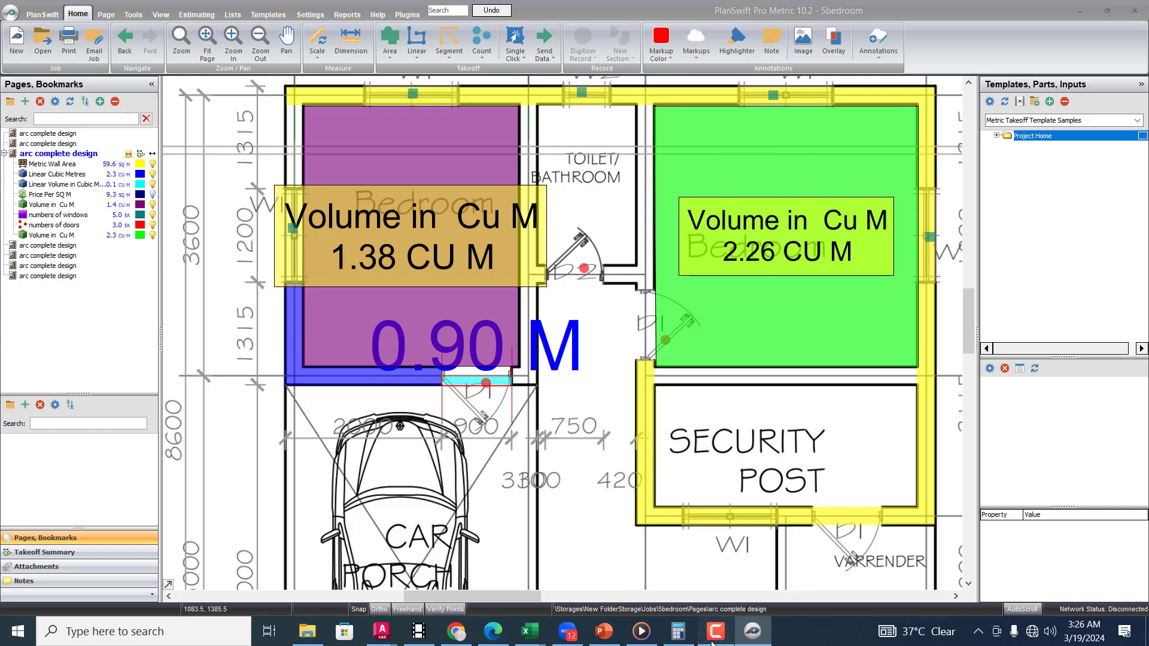